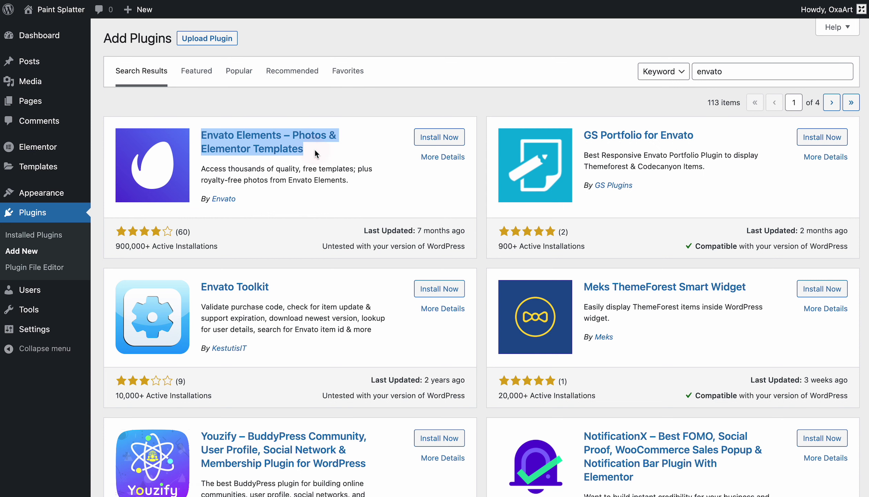
Install and activate the Envato Elements – Photos & Elementor Templates plugin by Envato.
drag(244, 205, 211, 202)
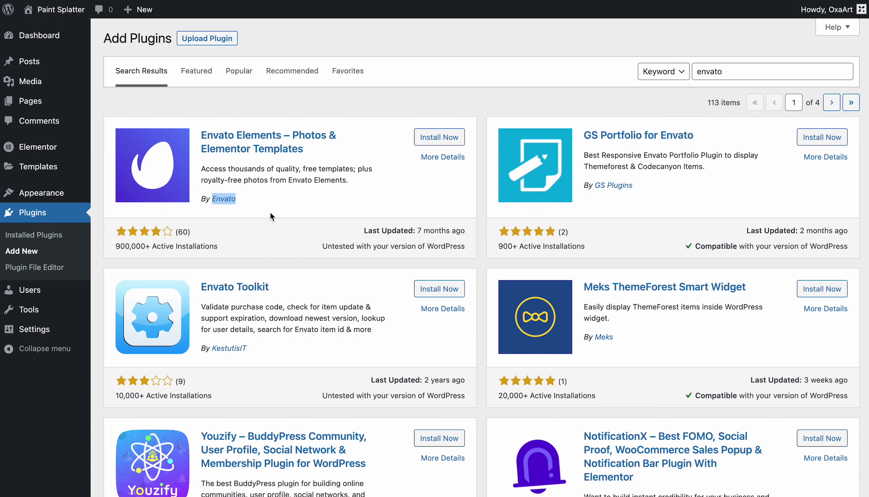
click(287, 221)
click(436, 138)
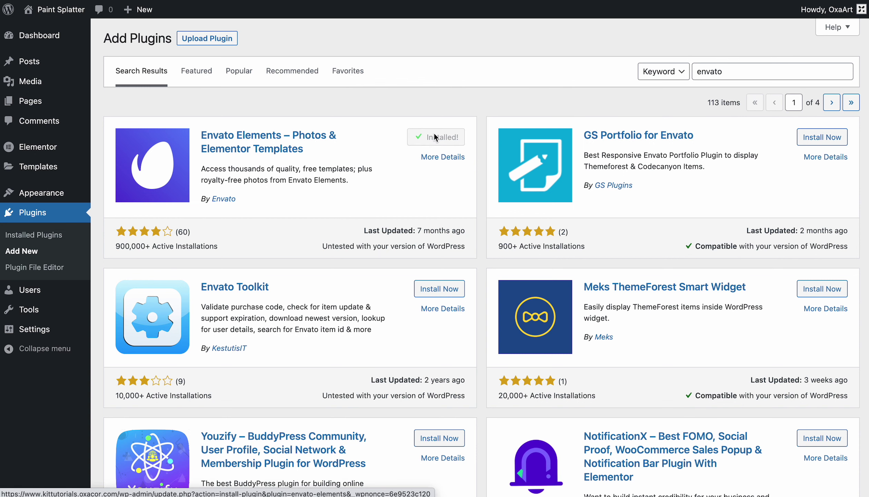
click(437, 138)
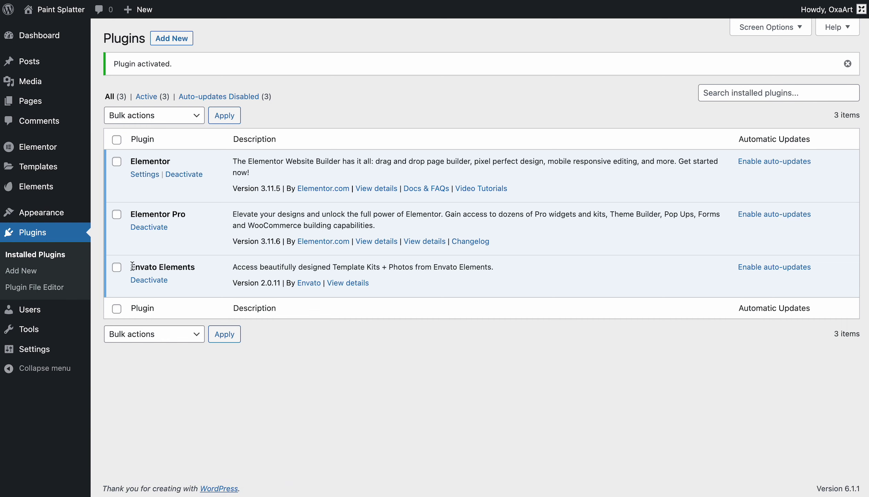
drag(132, 266, 194, 266)
Upload the Paint Splatter Elementor Pro template kit ZIP archive to the Envato Elements installed kits.
mouse_move(52, 197)
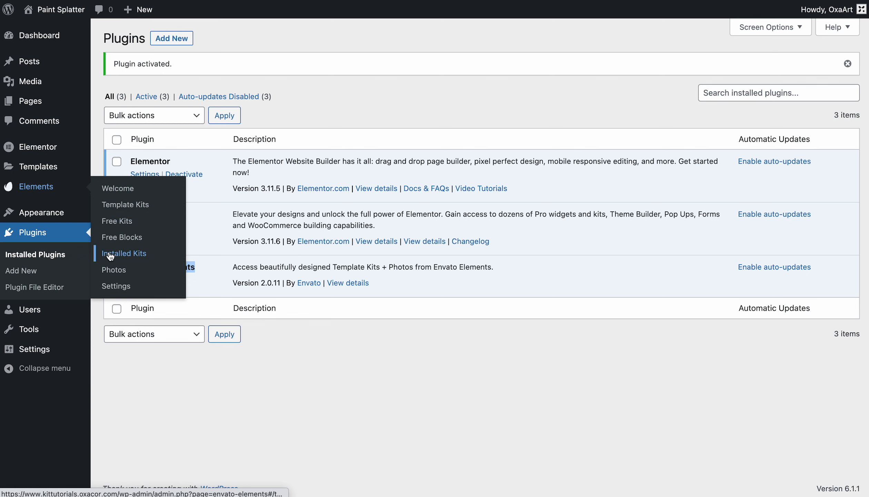
click(131, 254)
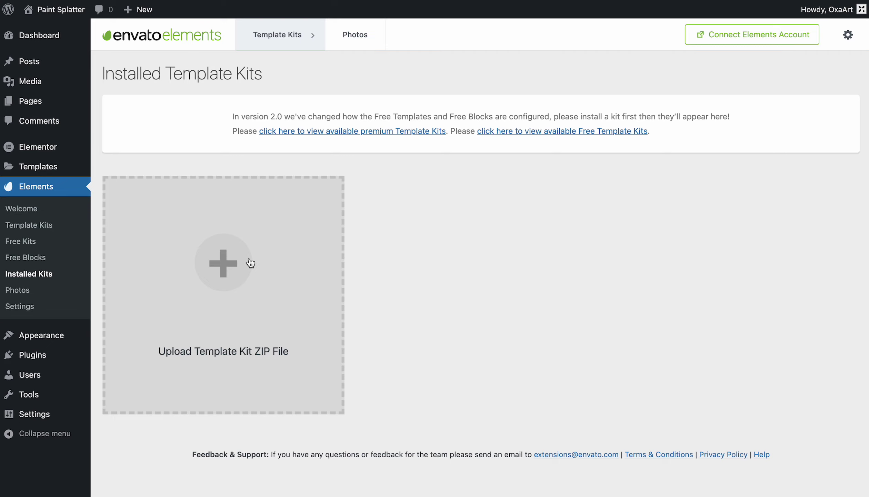
click(217, 268)
click(131, 87)
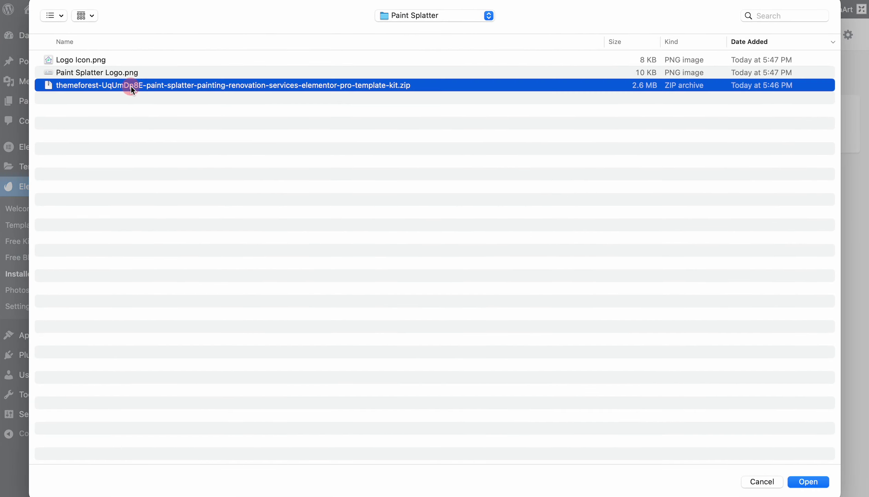
click(806, 481)
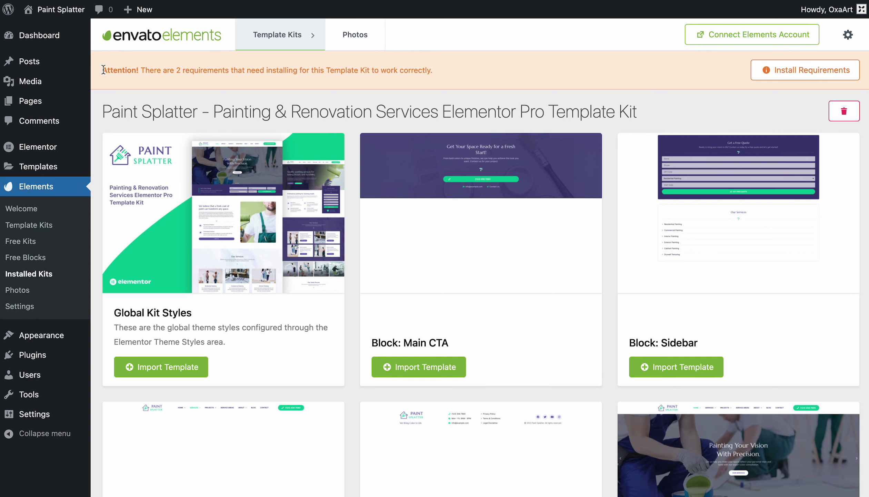
Install the kit's missing requirements, the Elementor default color schemes and default typography schemes settings.
drag(103, 70, 450, 75)
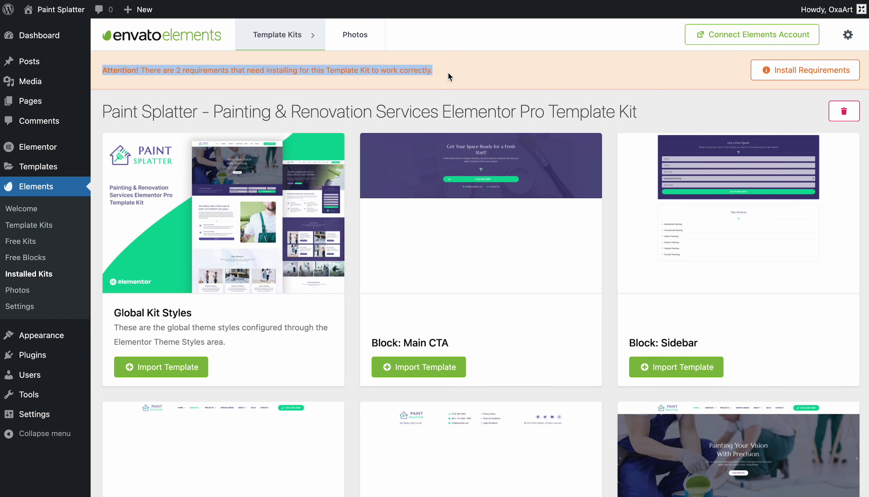
click(447, 71)
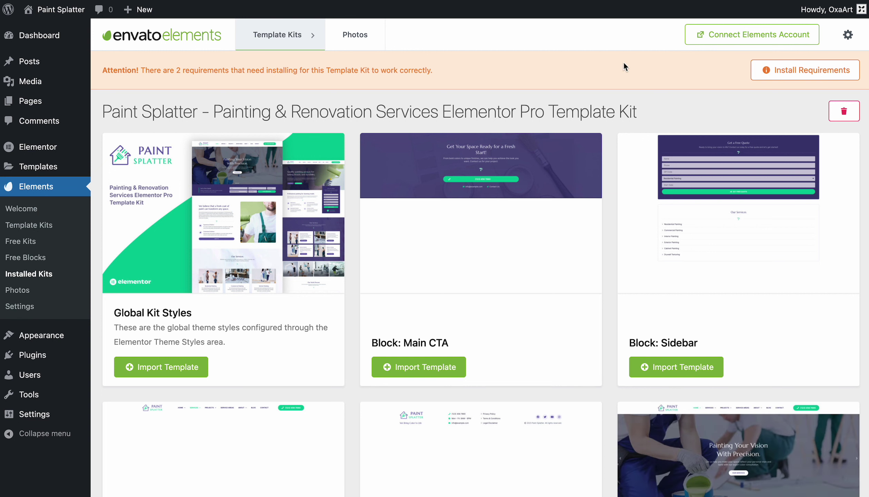
click(807, 70)
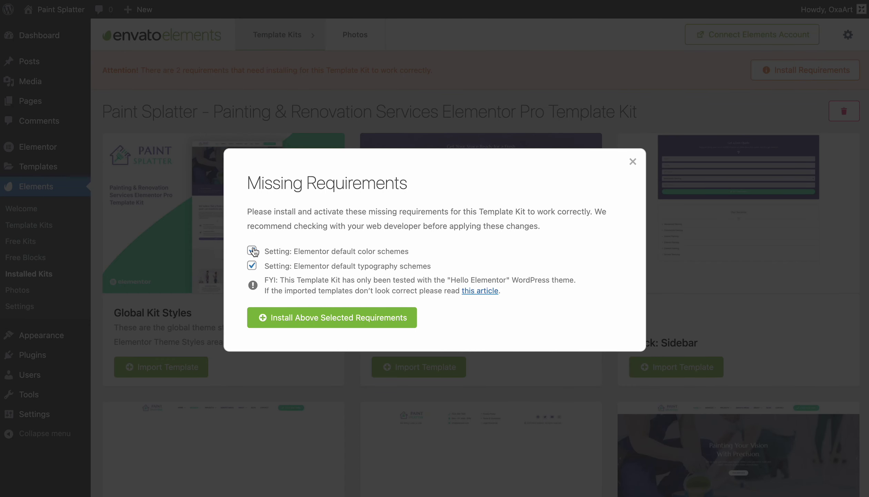
click(296, 314)
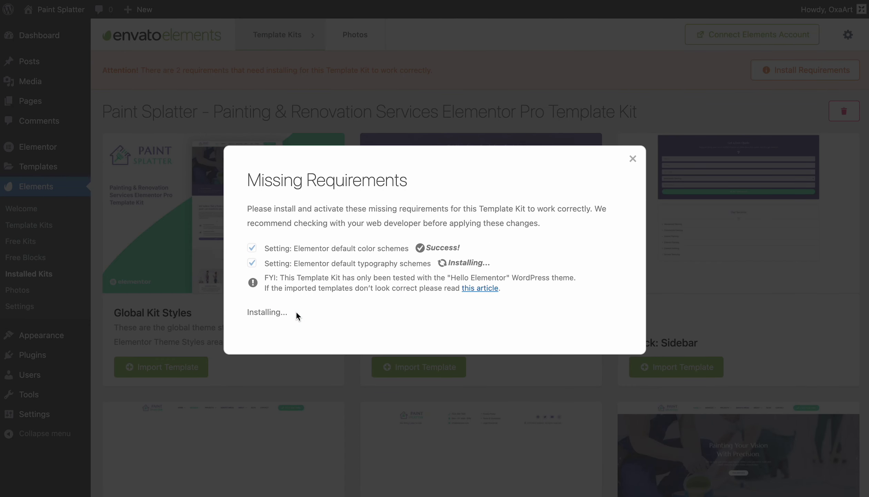
click(281, 328)
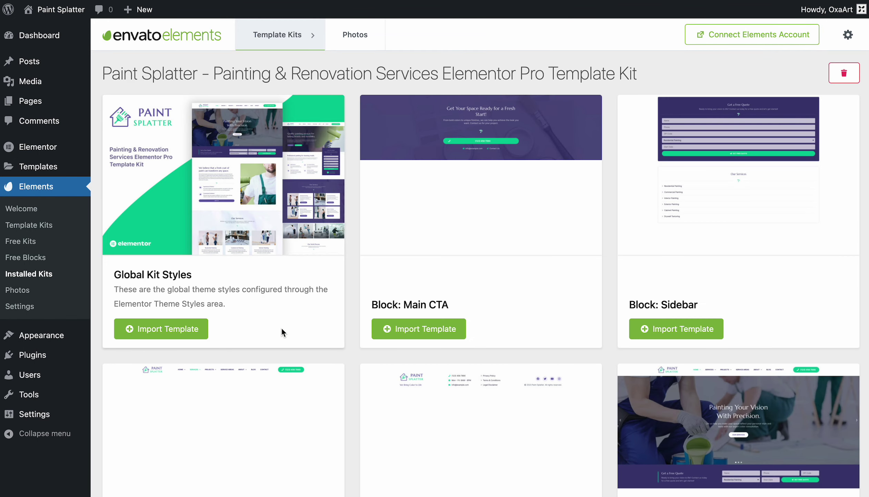
Import the Global Kit Styles template from the Paint Splatter kit.
click(119, 274)
drag(125, 273, 193, 275)
click(166, 328)
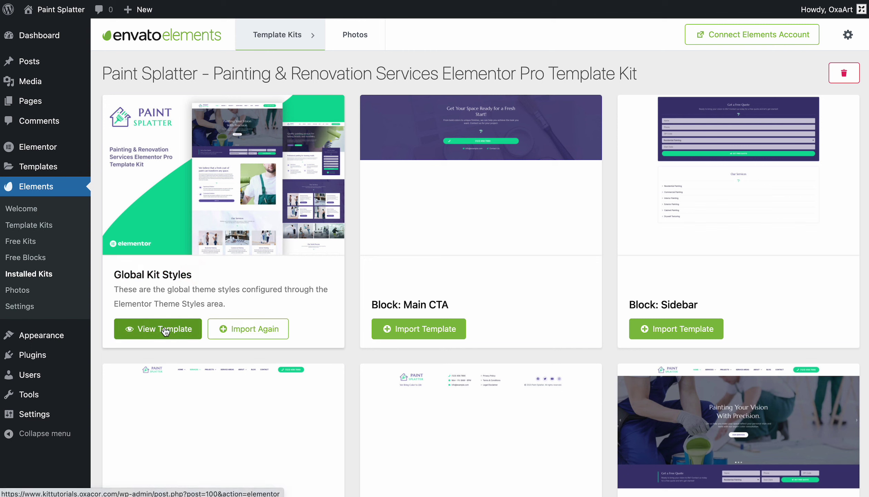
Import the Block: Main CTA and Block: Sidebar templates from the kit.
drag(369, 303, 477, 302)
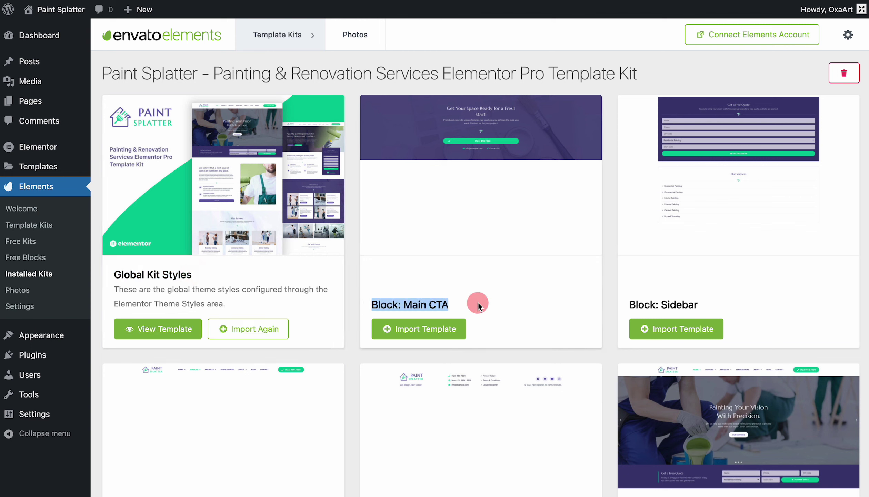
click(439, 329)
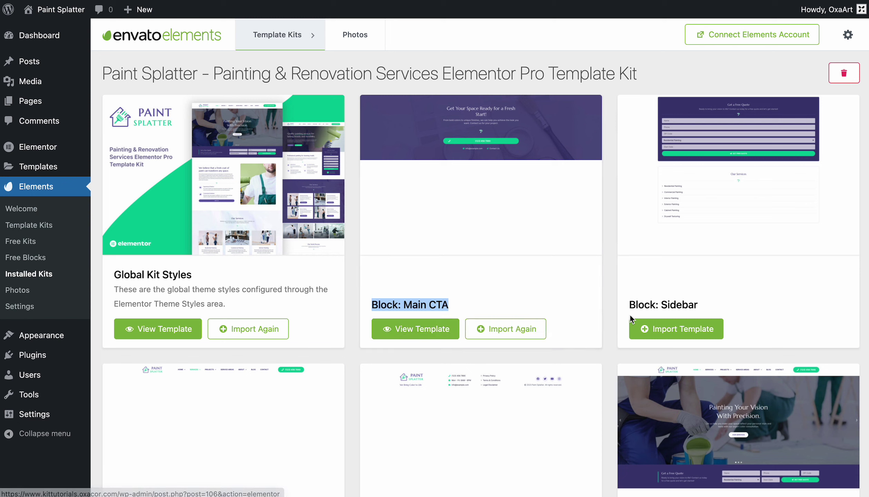
drag(631, 304, 707, 303)
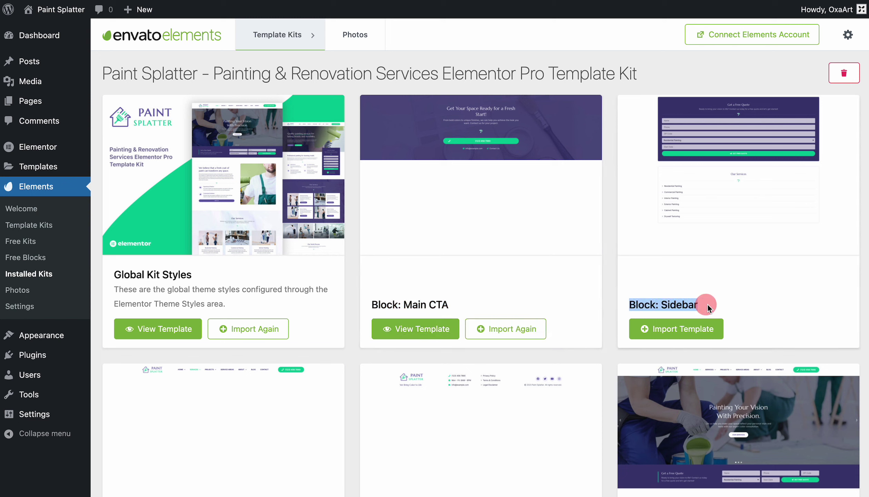
click(674, 330)
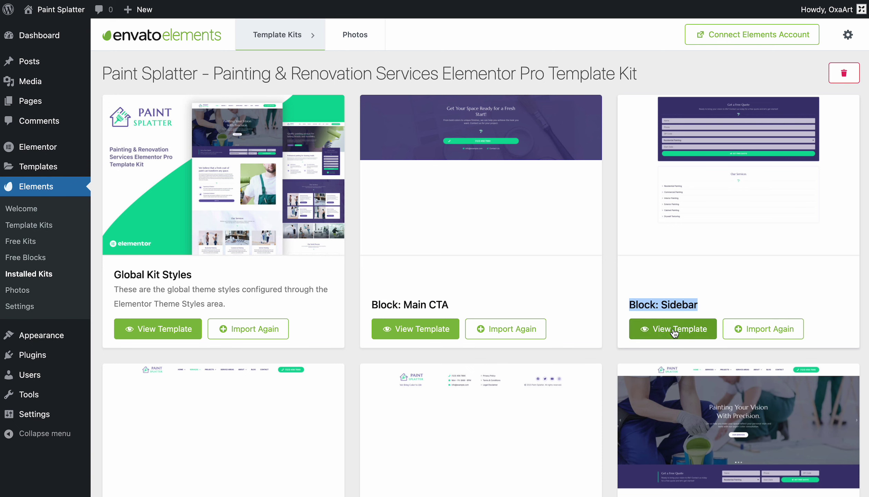
Import the kit's Header and Footer templates.
scroll(603, 350, down, 5)
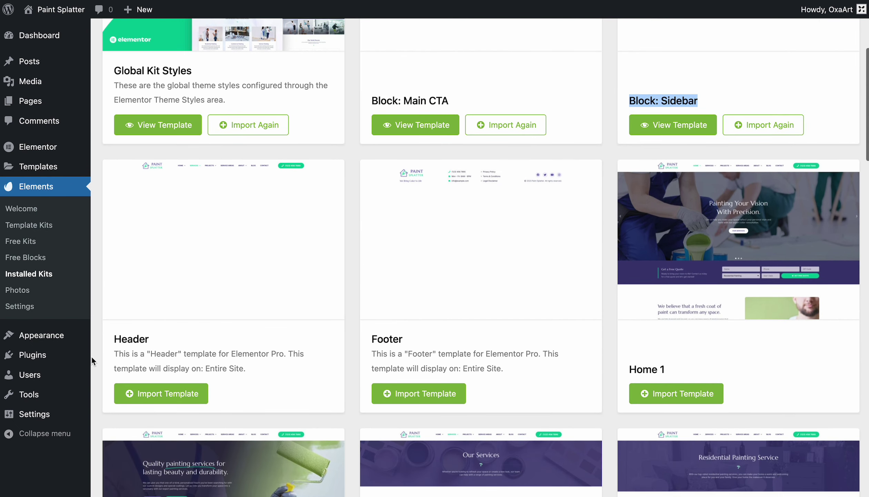
drag(116, 339, 156, 337)
click(161, 395)
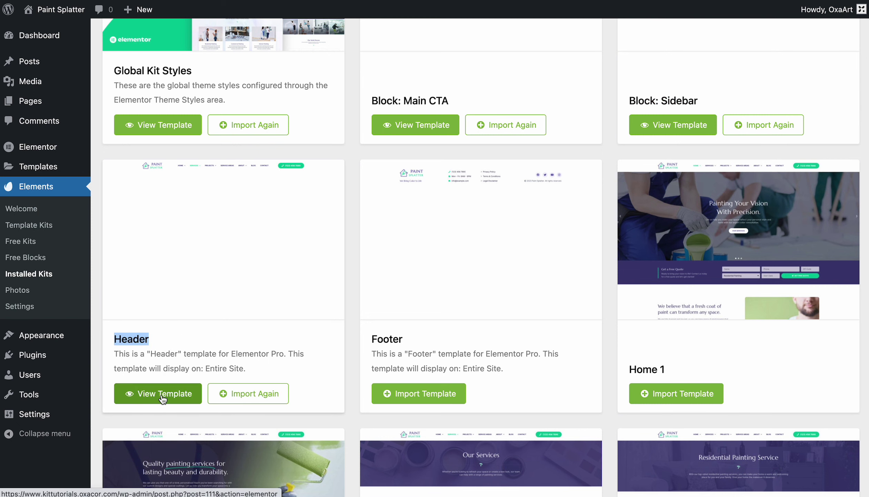
drag(371, 338, 411, 335)
click(407, 394)
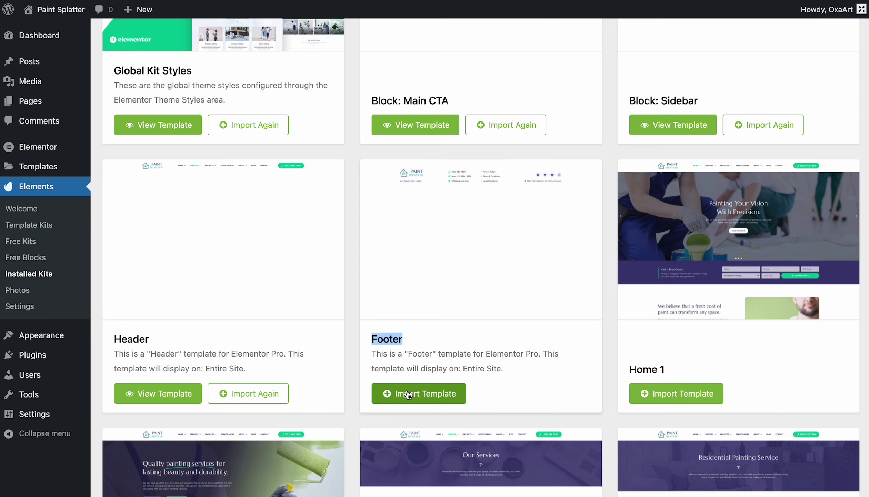
click(473, 330)
Import the kit's Blog archive template.
scroll(473, 330, down, 12)
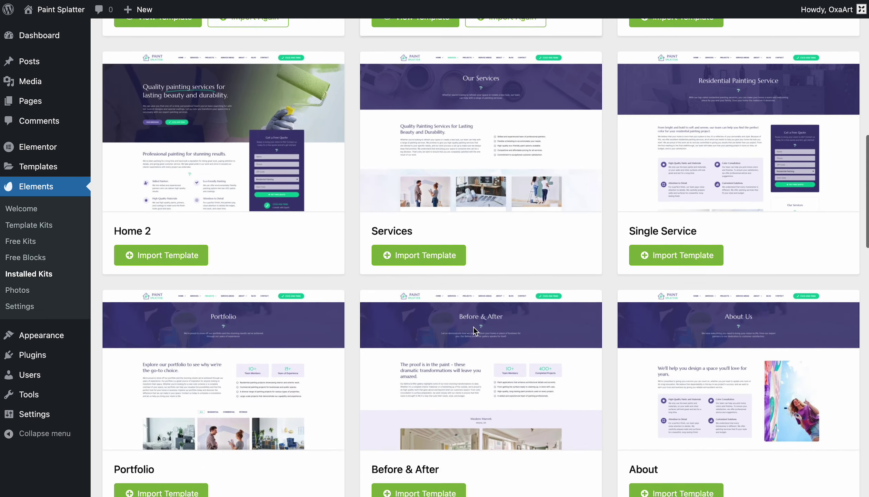
scroll(474, 328, down, 15)
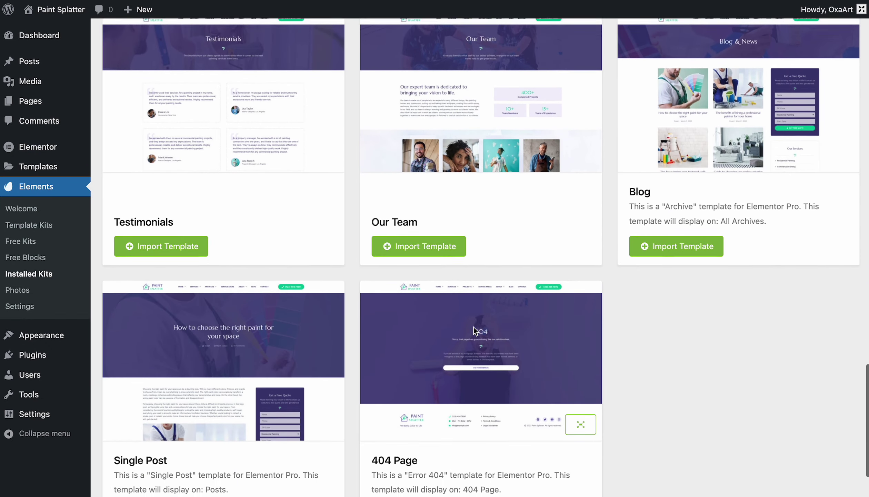
scroll(473, 328, up, 3)
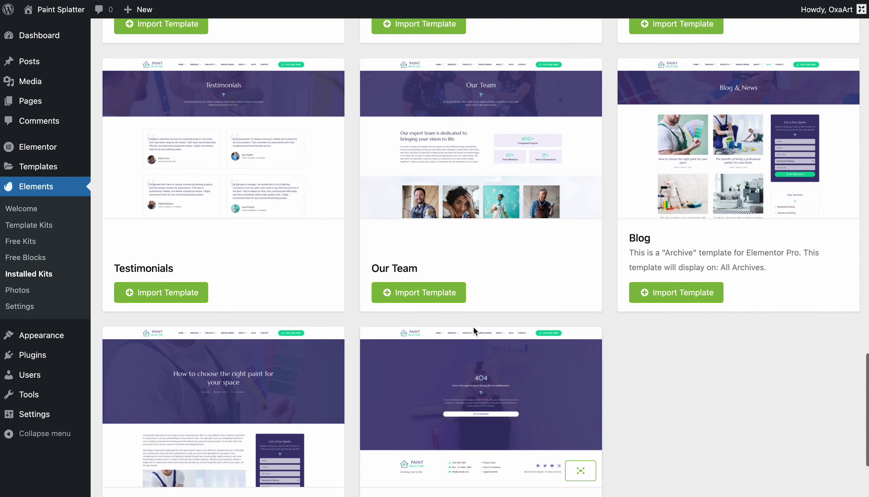
click(634, 238)
click(658, 288)
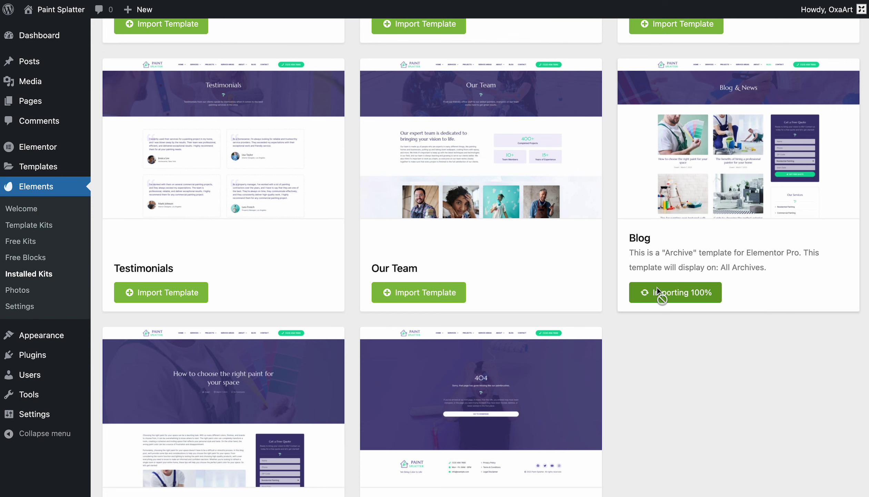
Import the kit's Single Post and 404 Page templates.
scroll(669, 379, down, 4)
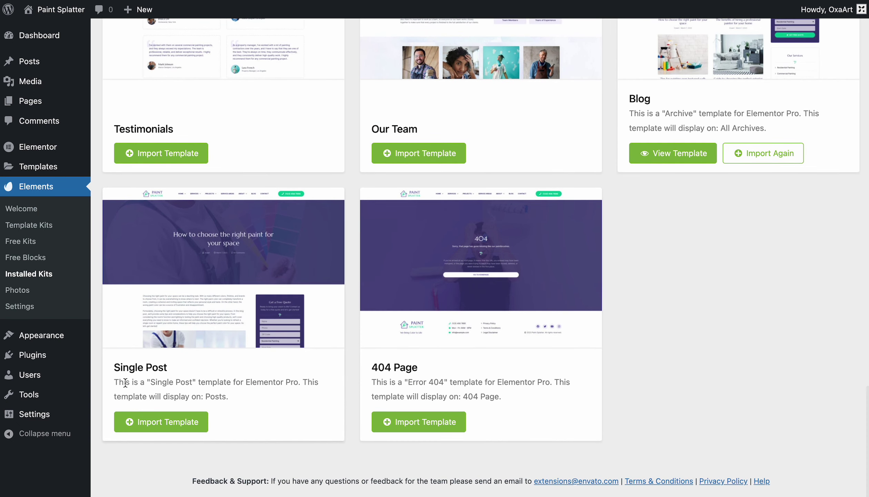
drag(114, 367, 169, 371)
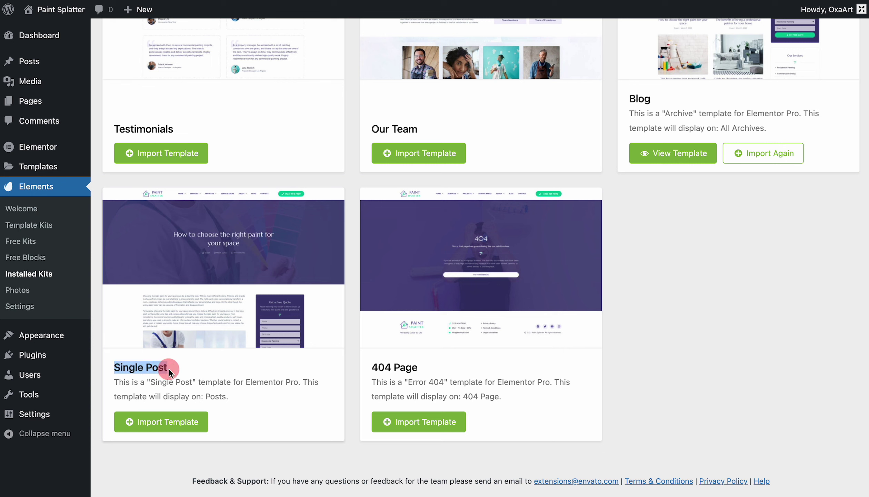
click(148, 425)
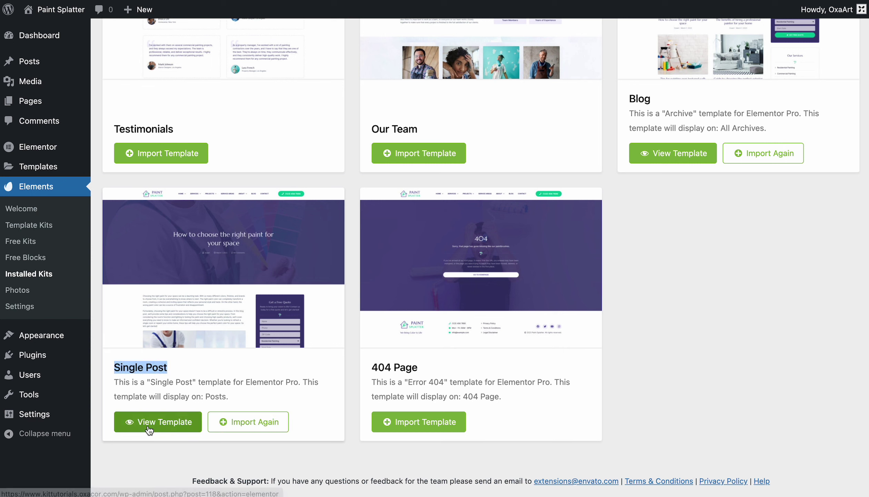
click(374, 365)
drag(374, 366, 417, 366)
click(402, 423)
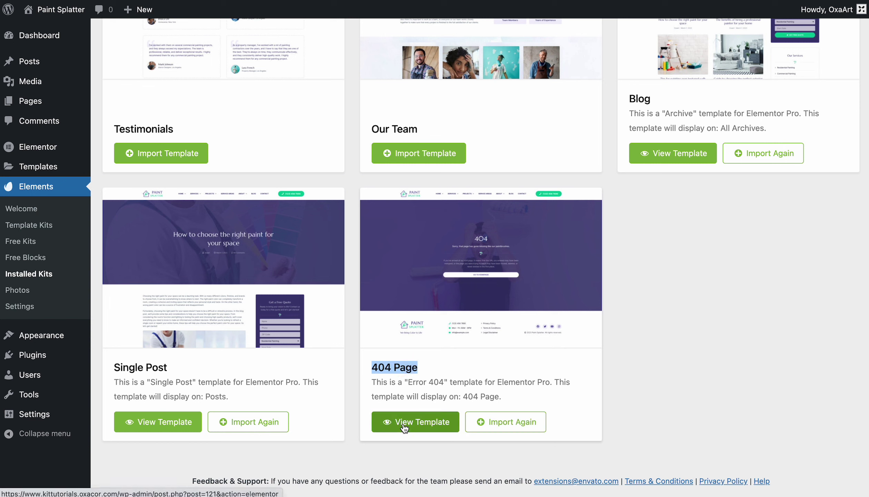
click(374, 446)
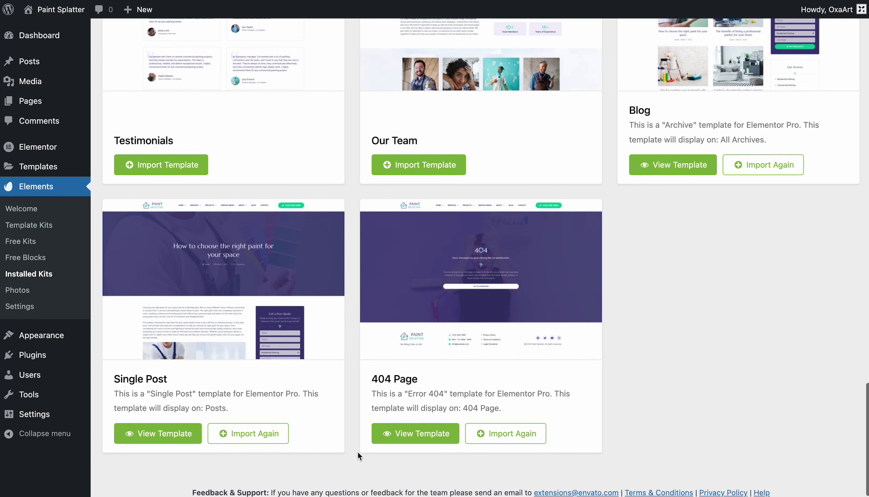
Create a new page titled "Home" in the site's pages and publish it.
scroll(358, 450, up, 7)
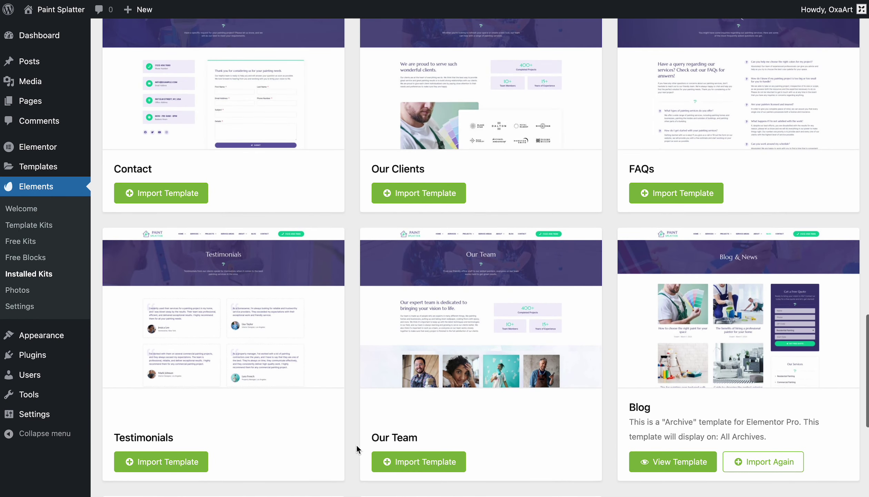
mouse_move(43, 109)
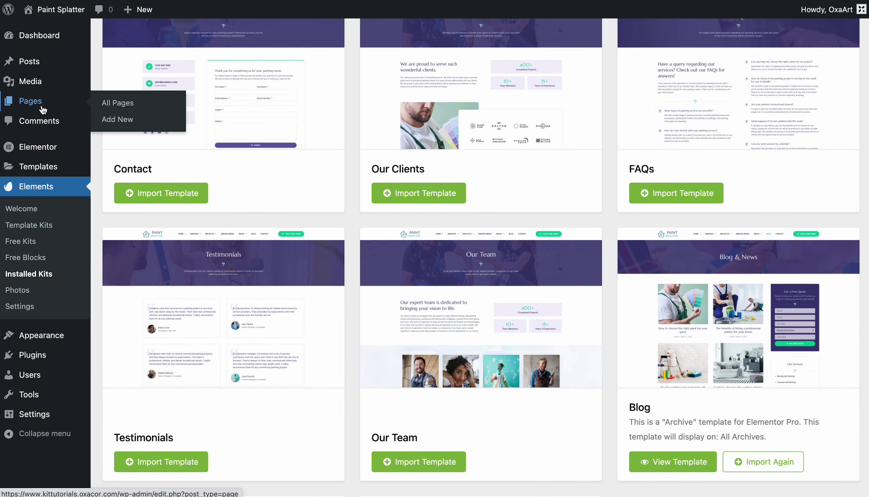
click(111, 104)
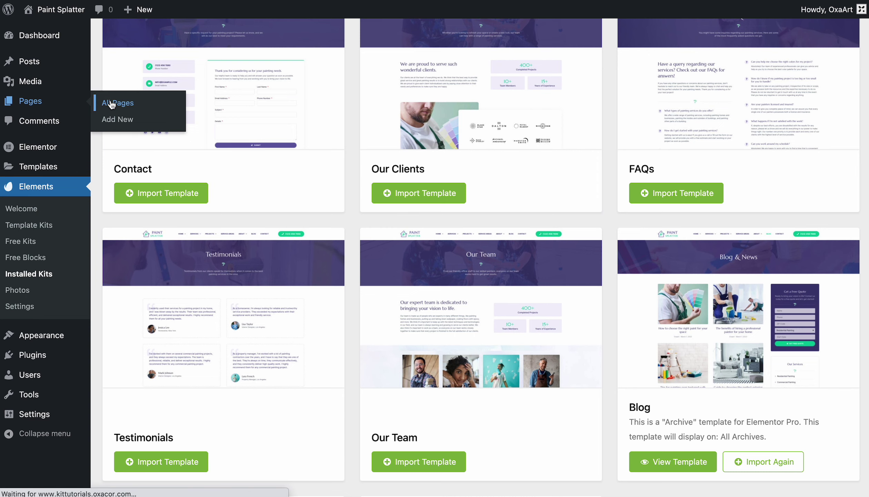
click(166, 37)
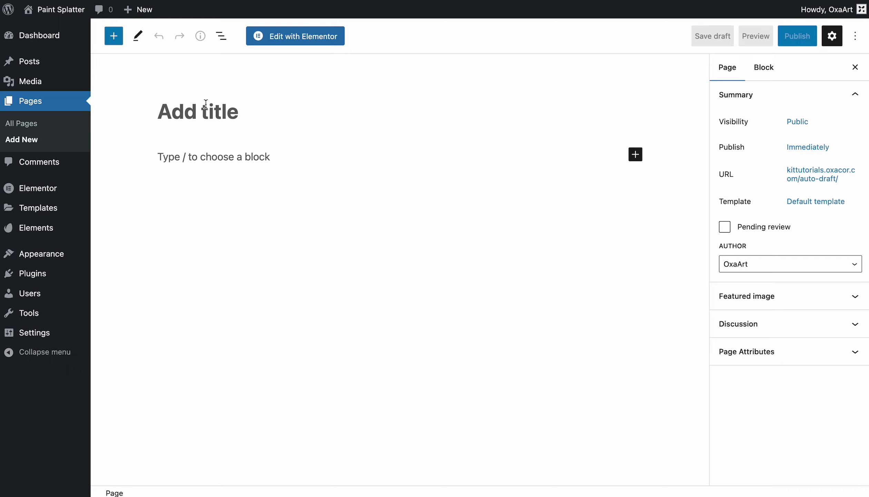
click(206, 104)
text(Home)
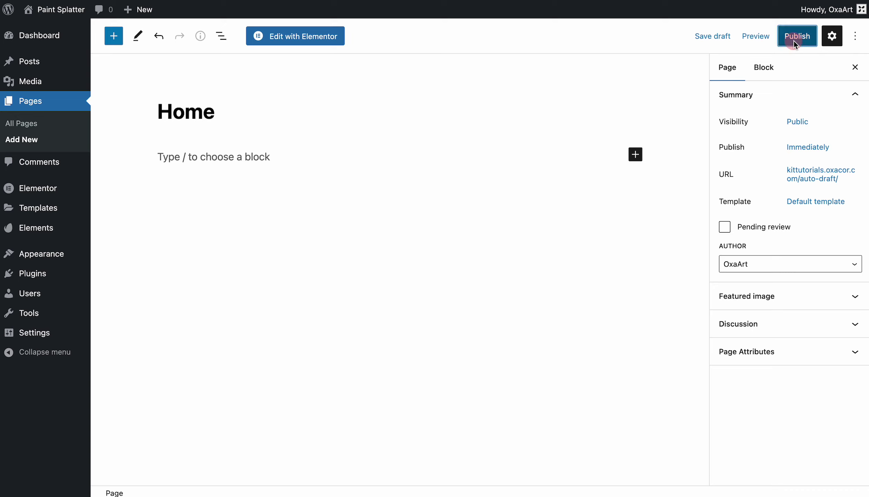
click(793, 41)
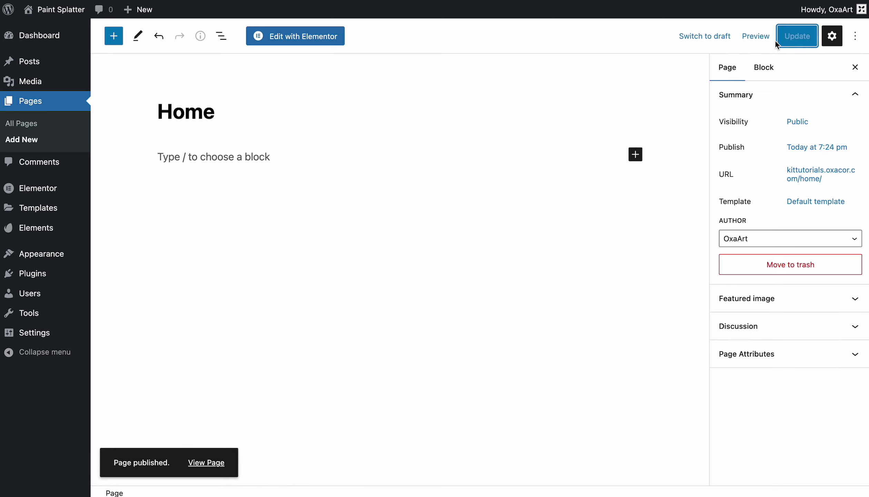
Open the Home page in Elementor and insert the "Home 1" template from the installed Paint Splatter kit.
click(301, 40)
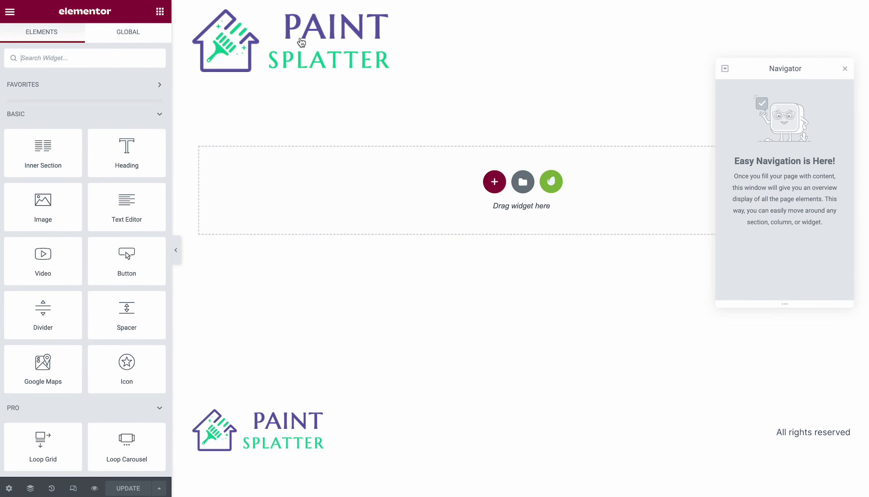
click(554, 183)
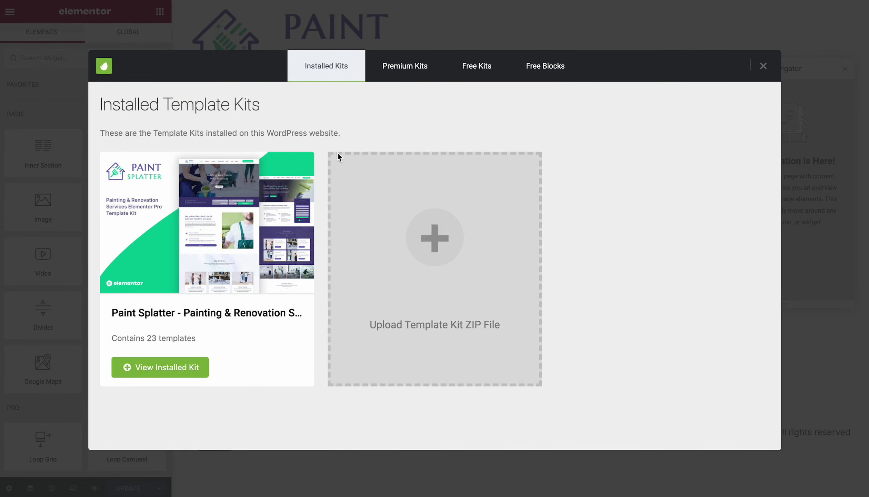
click(226, 217)
scroll(463, 217, down, 8)
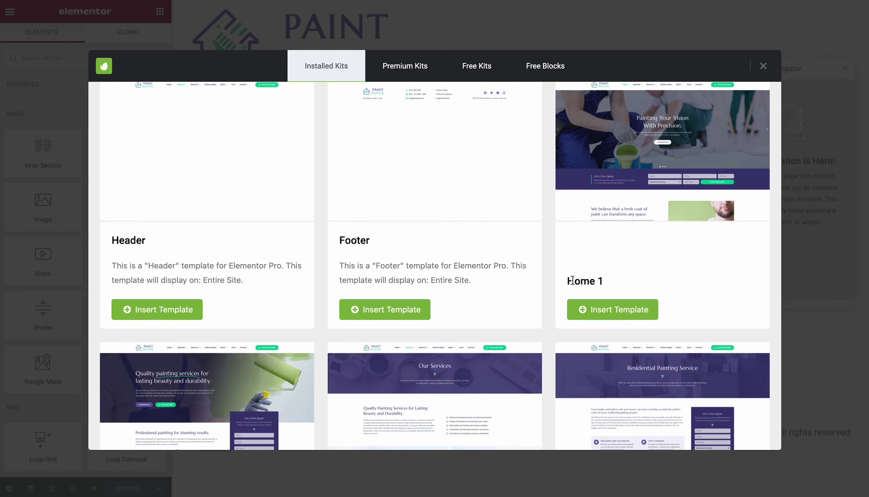
drag(566, 281, 620, 285)
scroll(620, 285, down, 3)
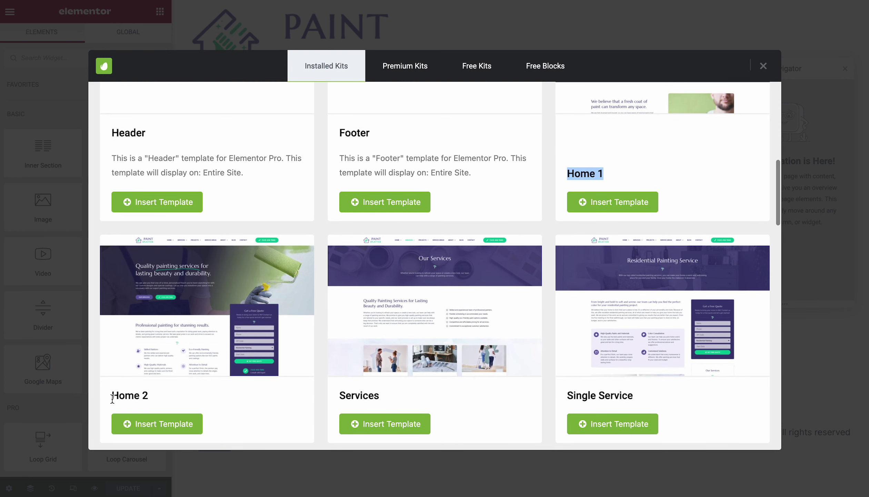
drag(111, 395, 154, 402)
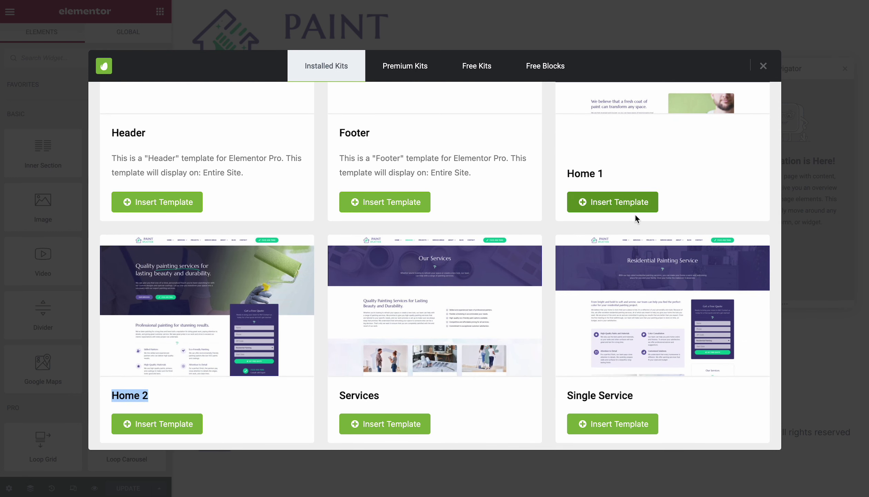
click(616, 206)
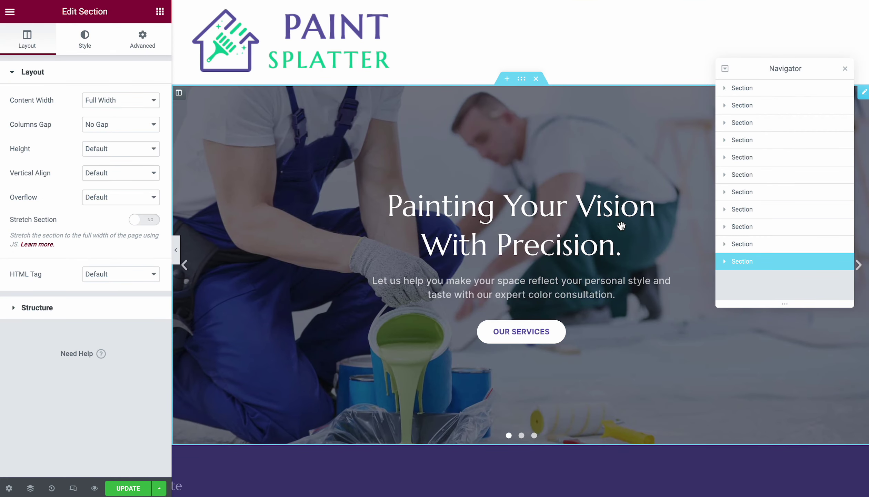
Assign "Block: Main CTA" to the empty Template widget at the end of the Home page and update the page.
scroll(621, 226, down, 10)
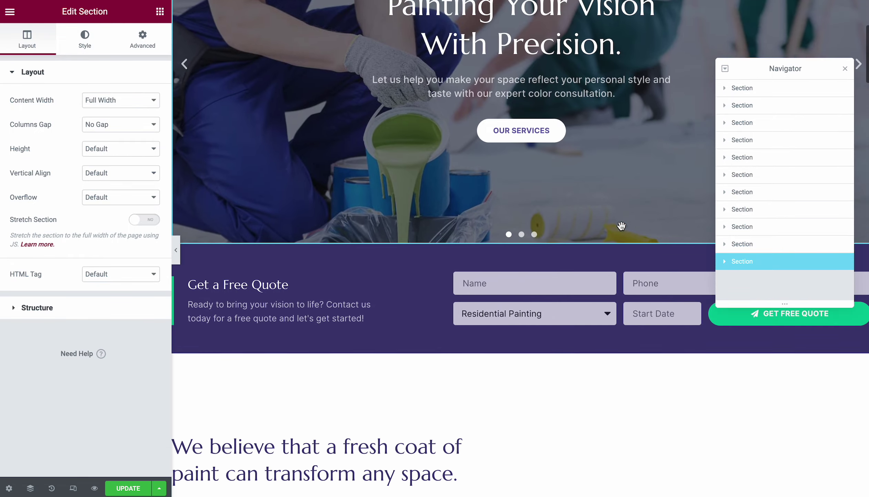
scroll(622, 226, down, 15)
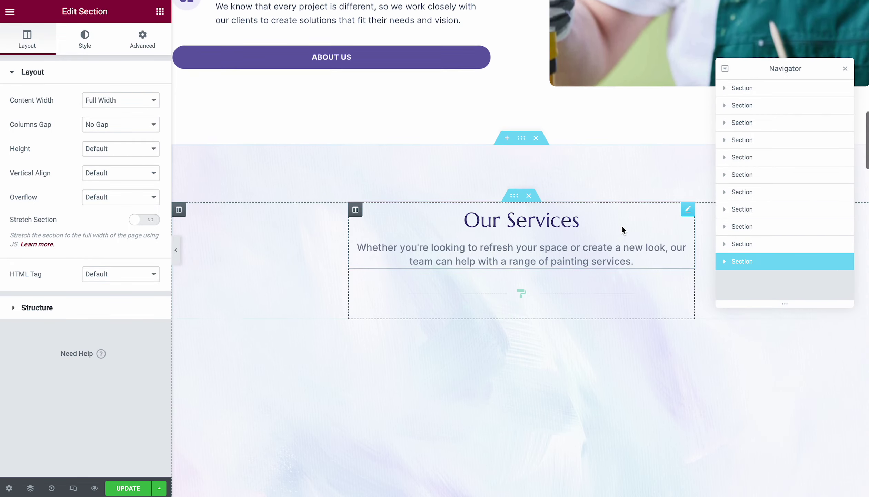
scroll(621, 226, down, 15)
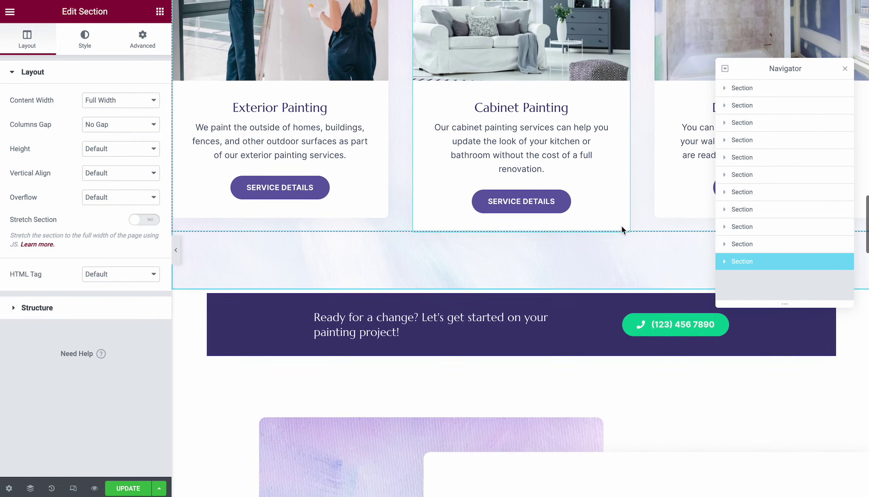
scroll(622, 227, down, 15)
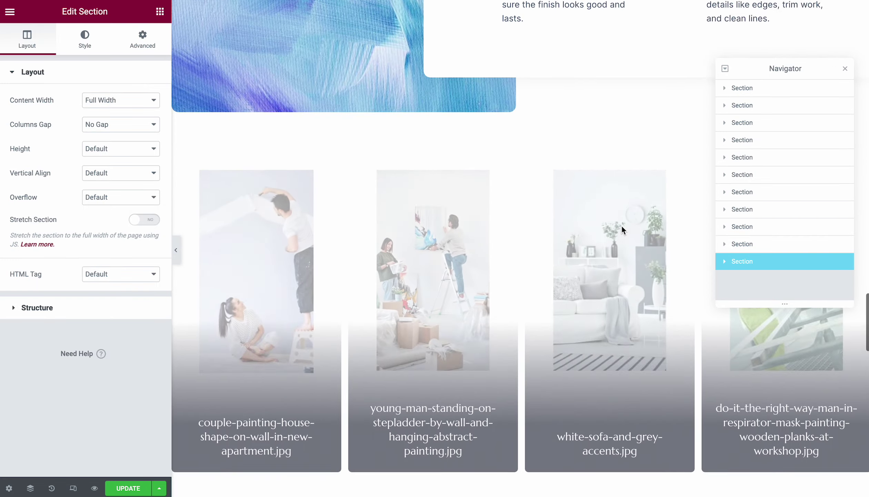
scroll(622, 229, down, 15)
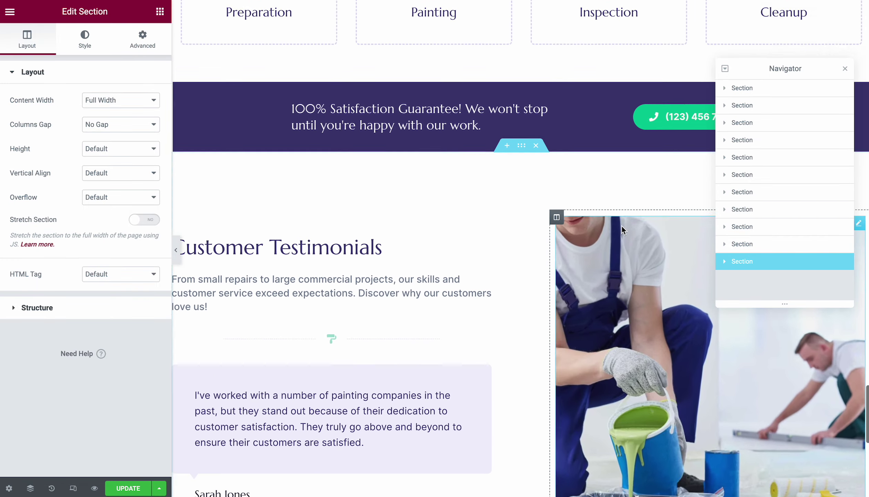
scroll(621, 225, down, 2)
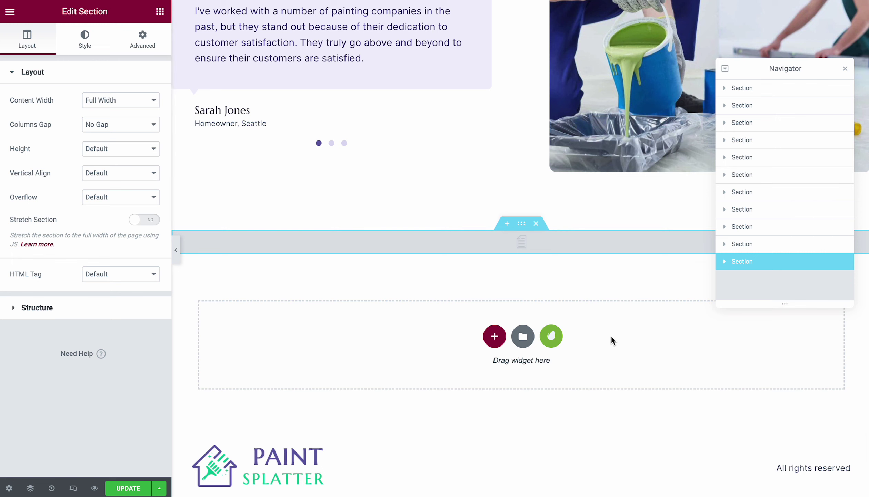
click(518, 242)
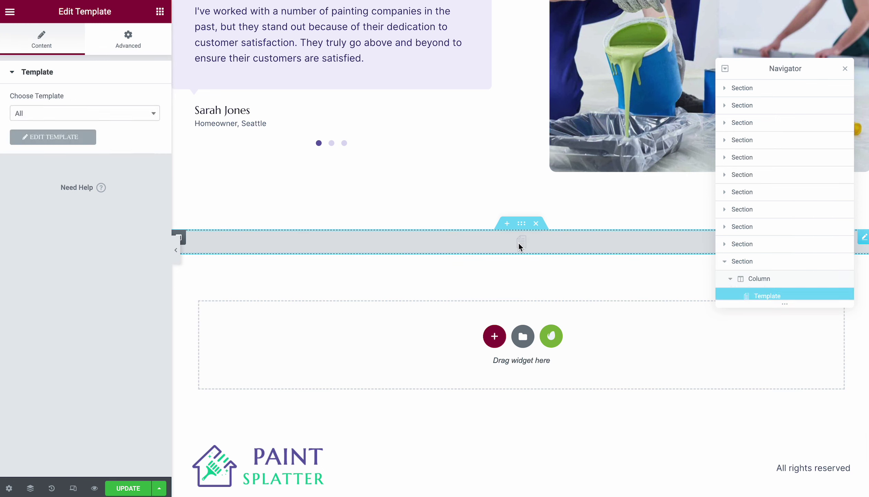
click(110, 113)
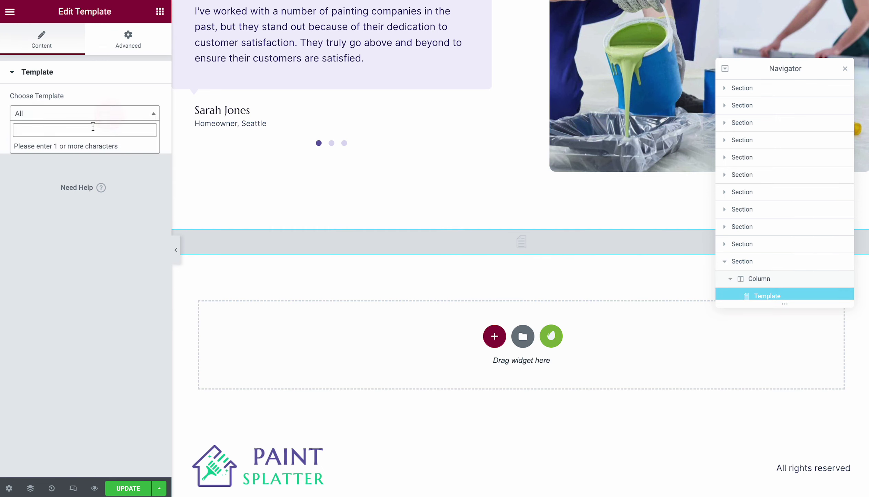
text(cta)
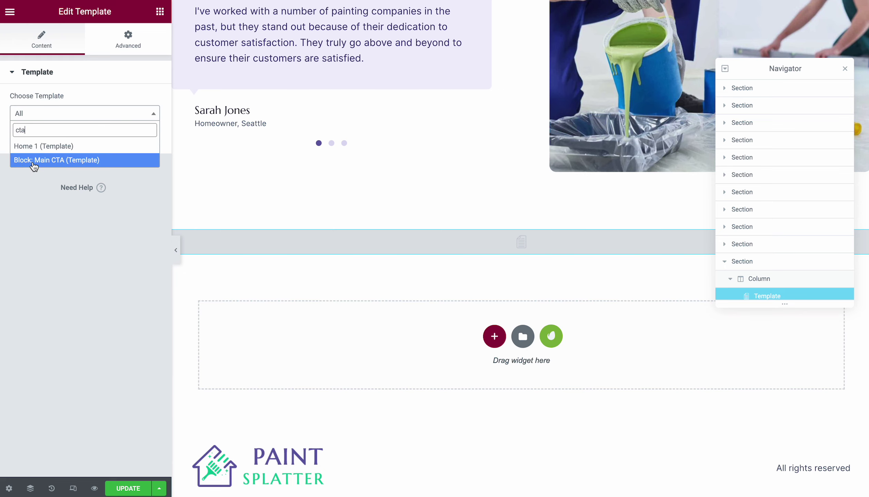
click(54, 160)
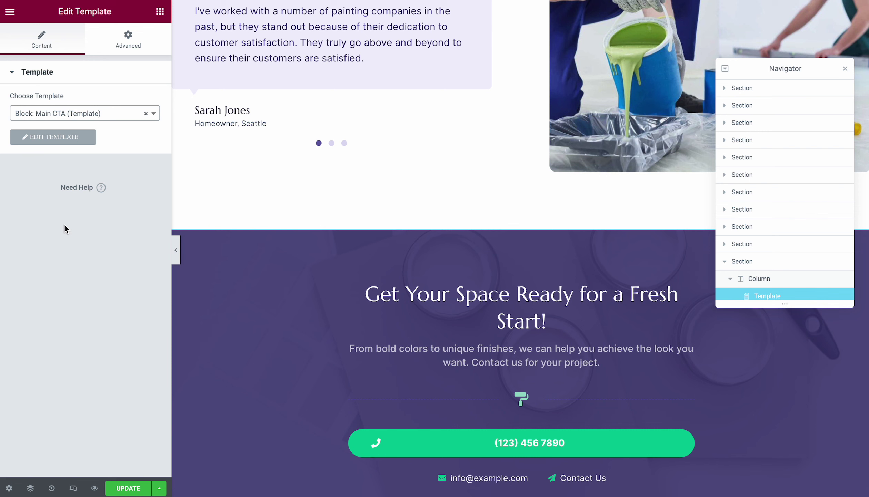
scroll(410, 276, down, 2)
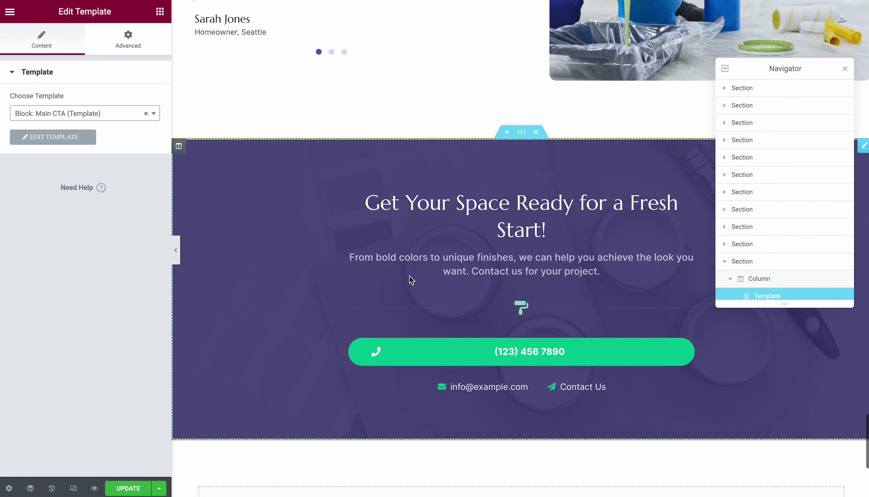
click(138, 489)
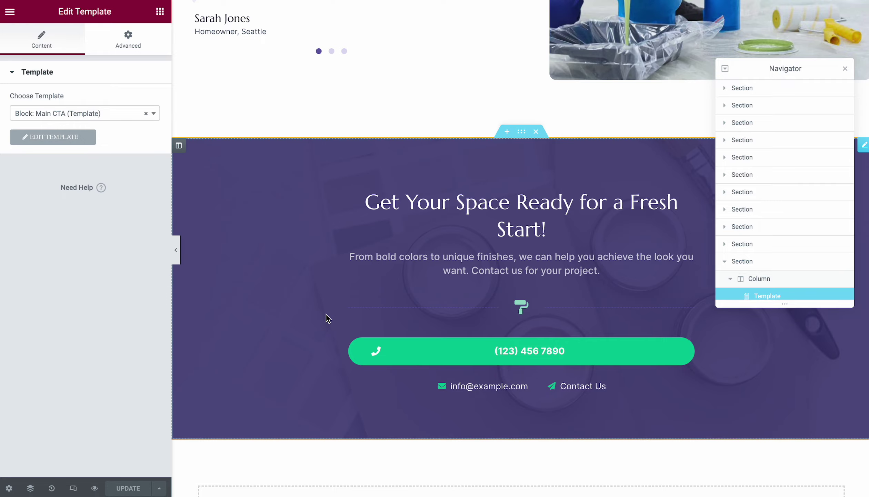
Look back over the Home page and exit the Elementor editor to the WordPress dashboard.
scroll(326, 314, down, 5)
scroll(326, 315, up, 15)
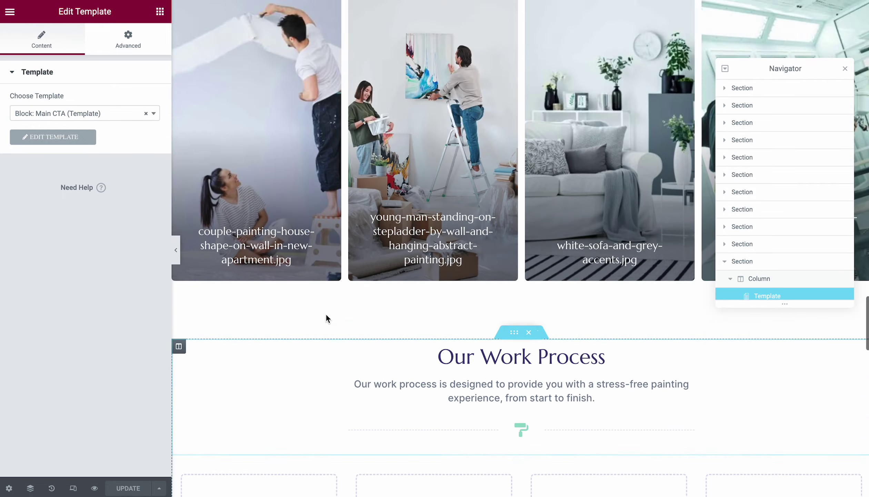
scroll(326, 314, up, 10)
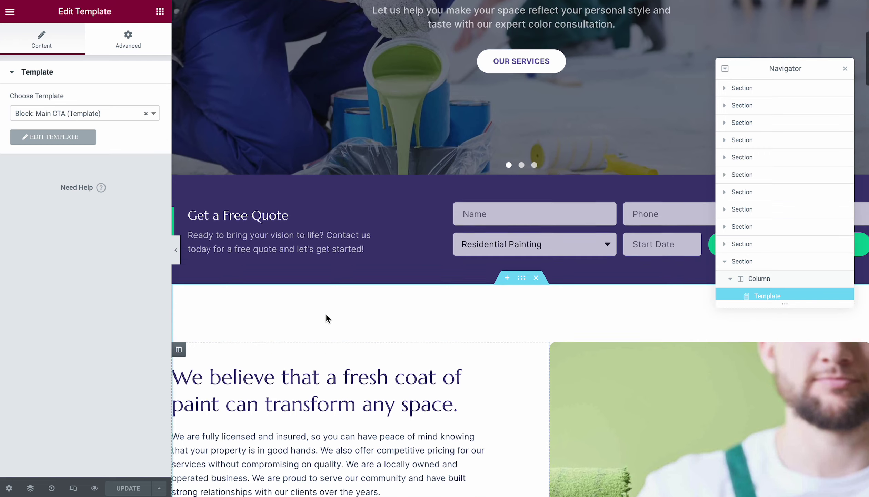
click(13, 14)
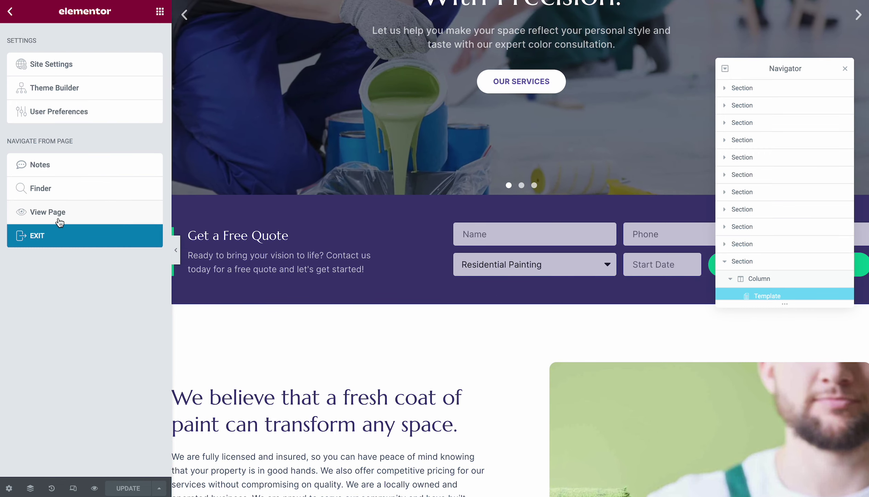
click(56, 234)
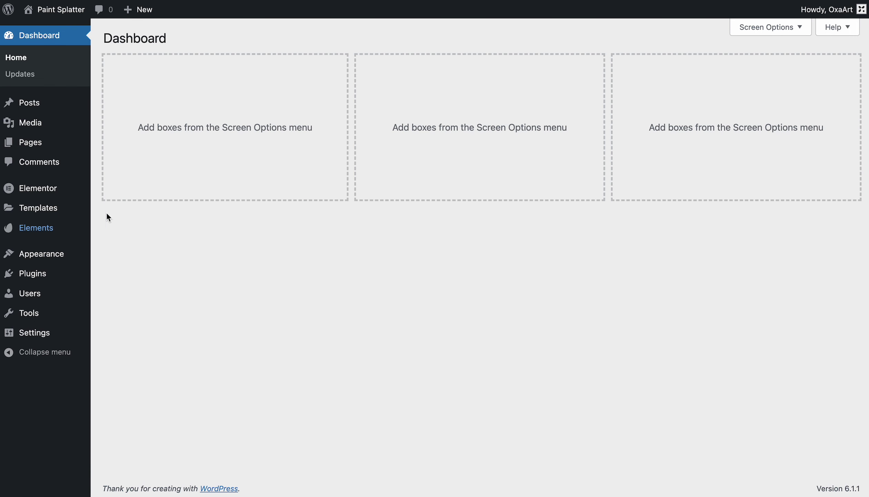
Create a new page titled "Services" and publish it.
mouse_move(50, 144)
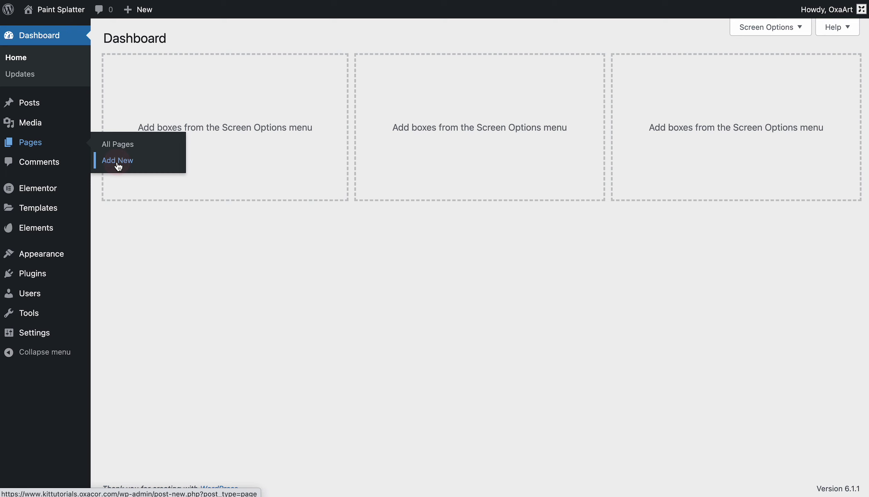
click(117, 160)
text(Se)
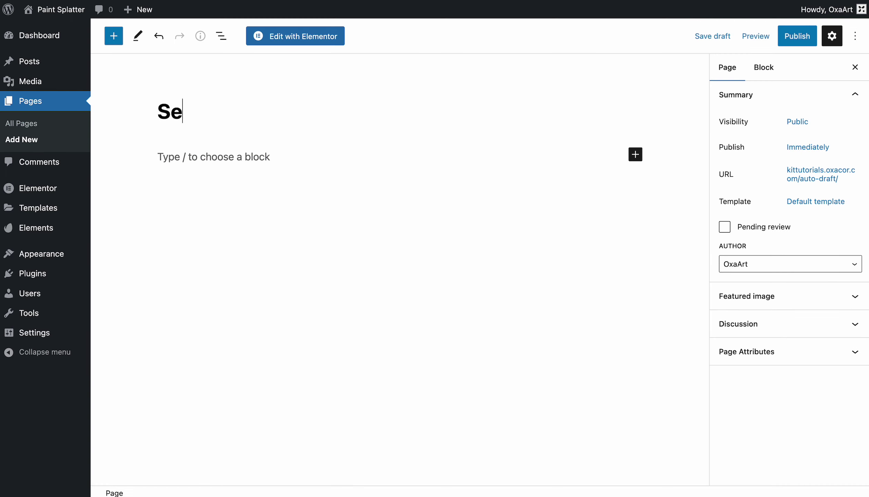
text(rvices)
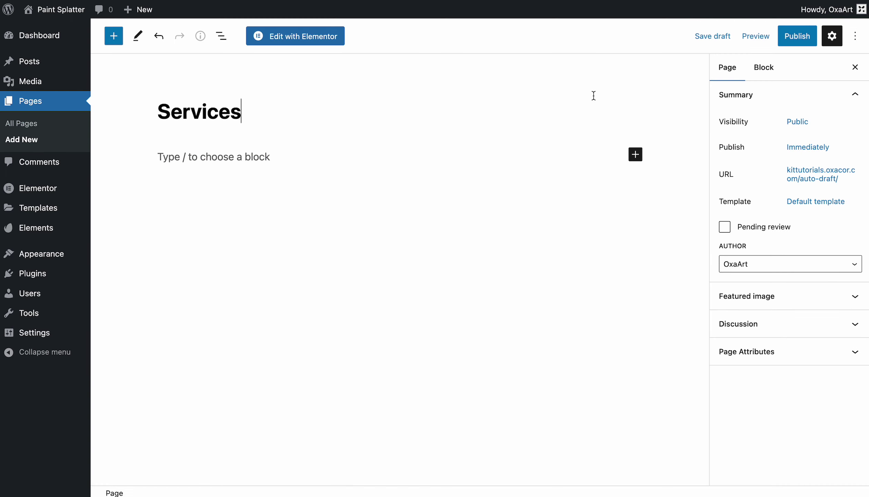
click(796, 35)
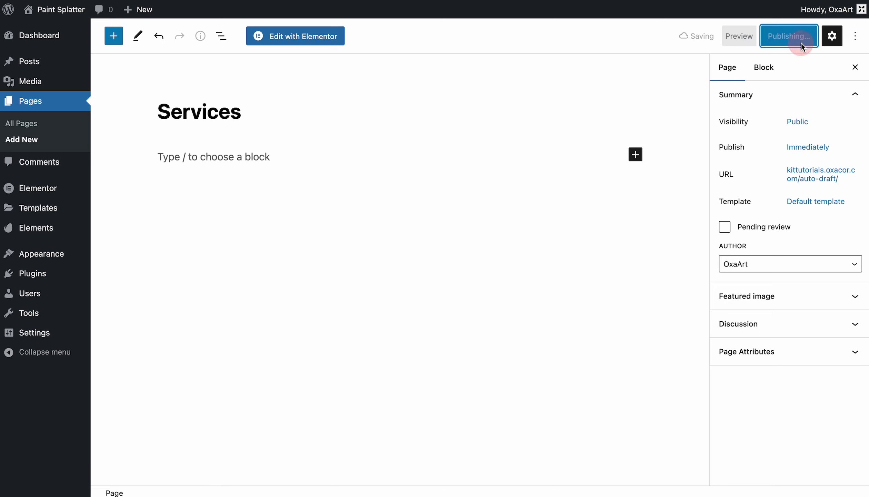
Open the Services page in Elementor and insert the "Services" template from the installed Paint Splatter kit.
click(305, 39)
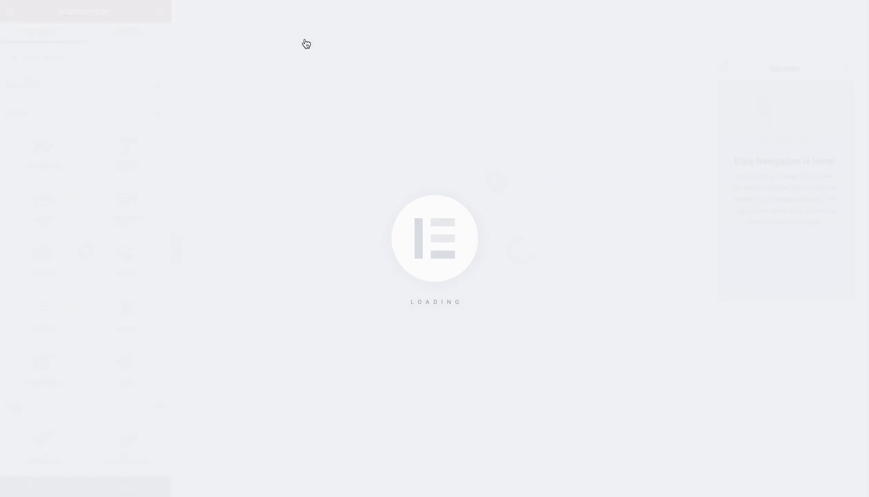
click(552, 183)
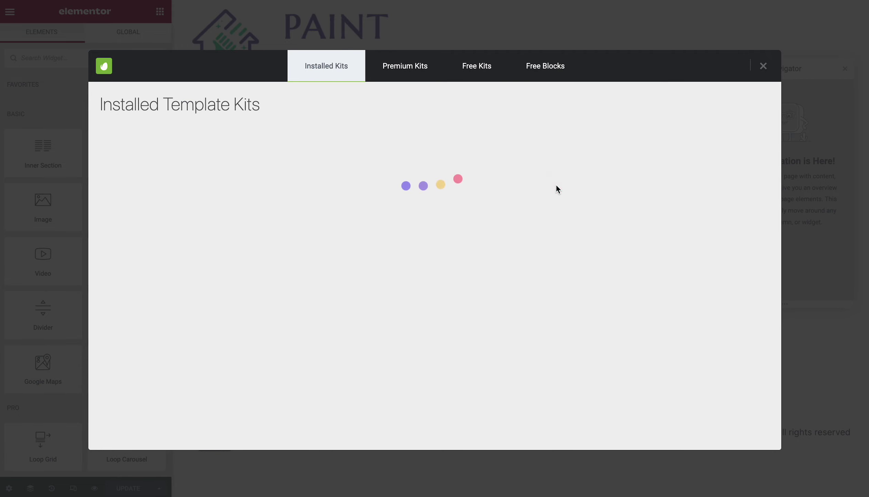
click(308, 207)
scroll(495, 207, down, 15)
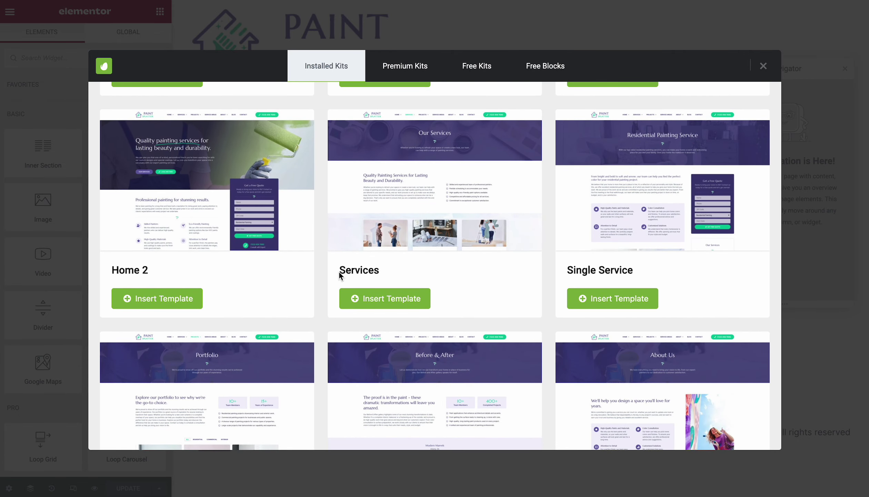
drag(340, 272, 396, 271)
click(381, 295)
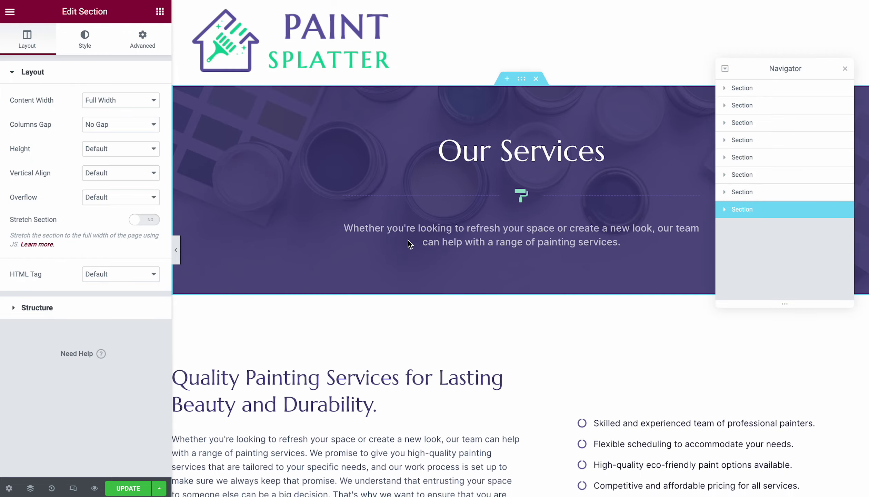
Assign "Block: Main CTA" to the empty Template widget at the end of the Services page and update the page.
scroll(490, 229, down, 5)
scroll(490, 229, down, 10)
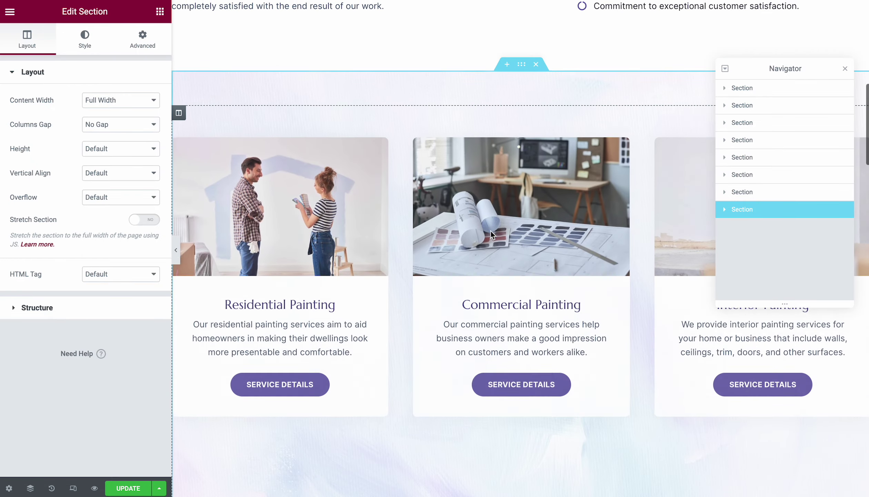
scroll(491, 231, down, 11)
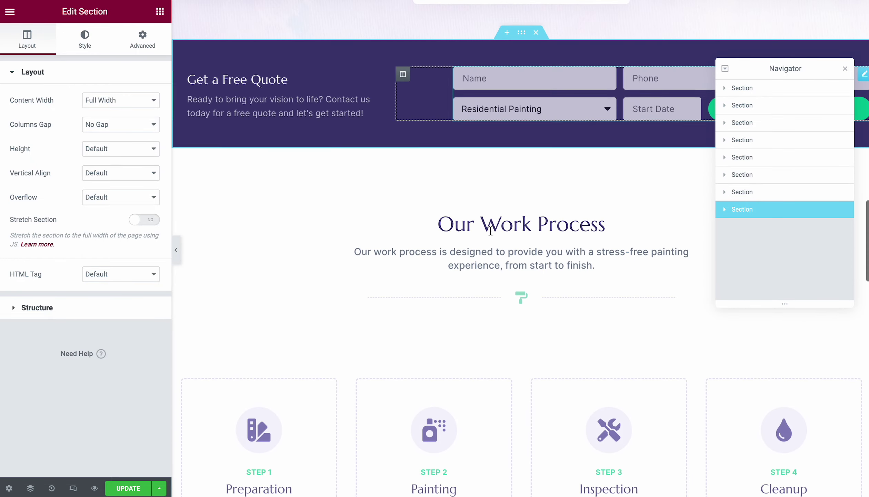
scroll(490, 229, down, 6)
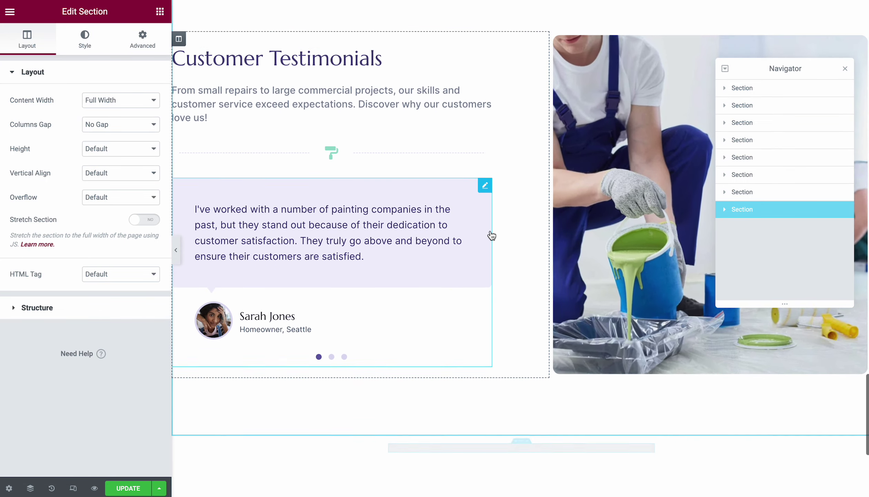
click(501, 242)
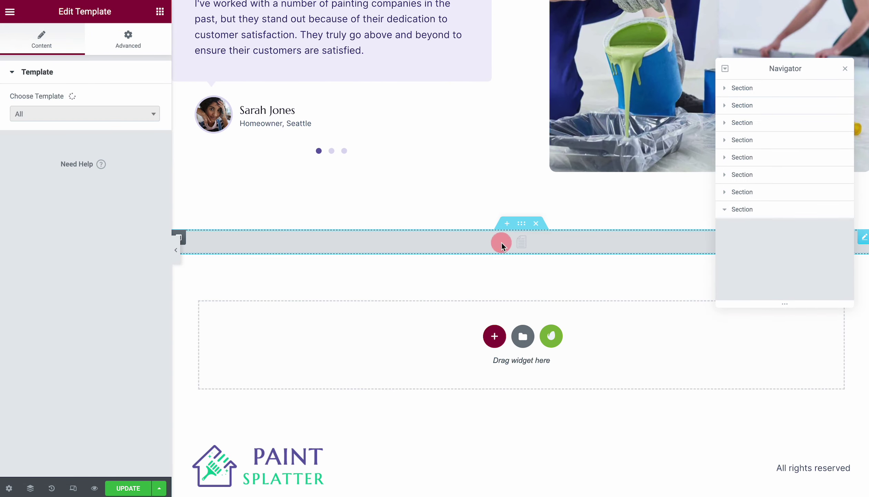
click(89, 117)
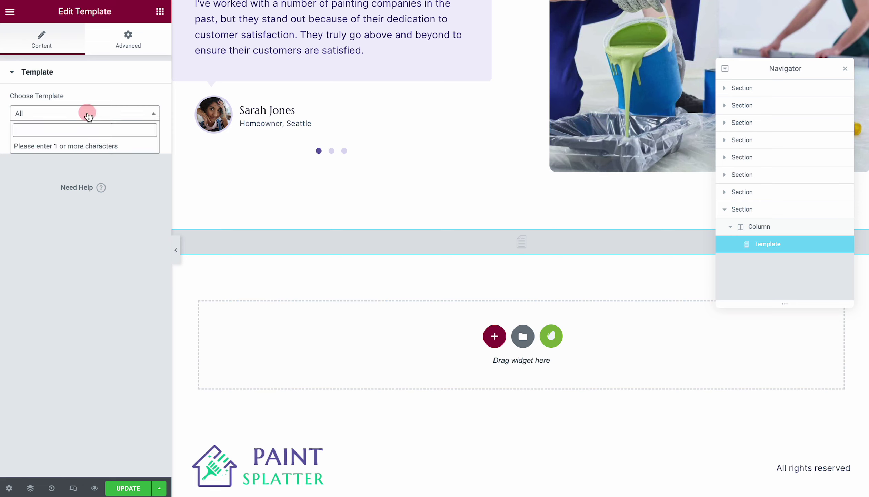
text(cta)
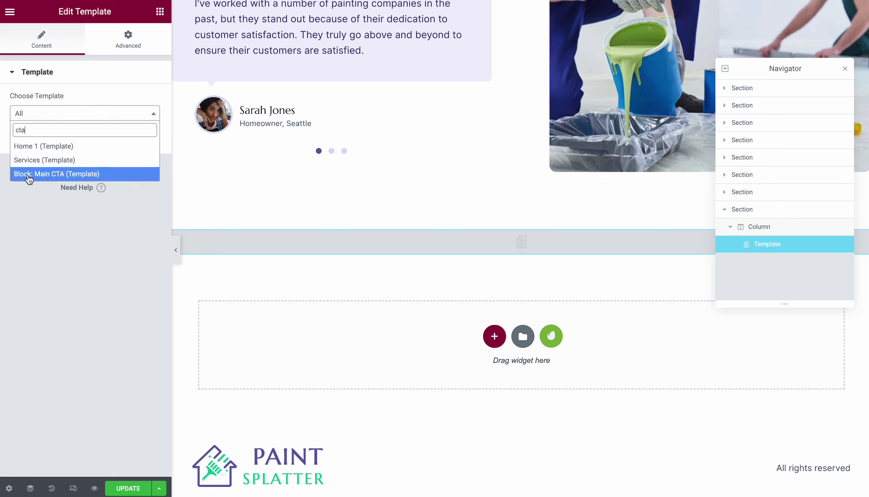
click(36, 174)
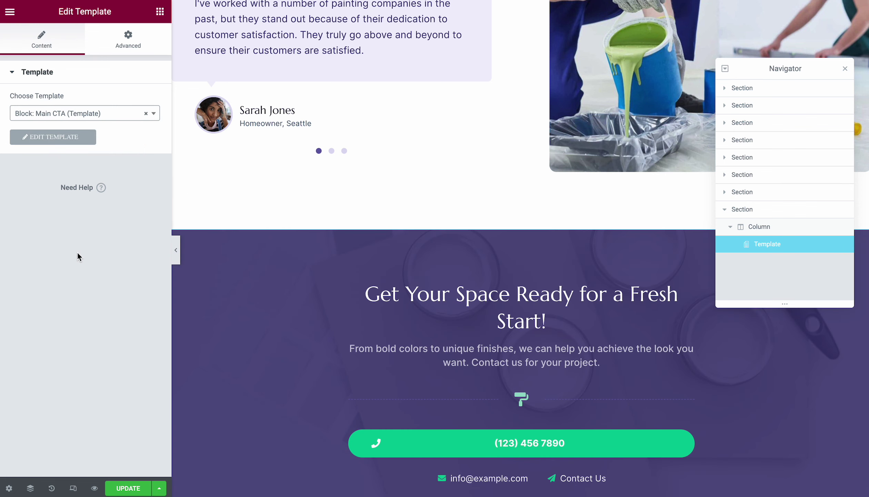
click(121, 489)
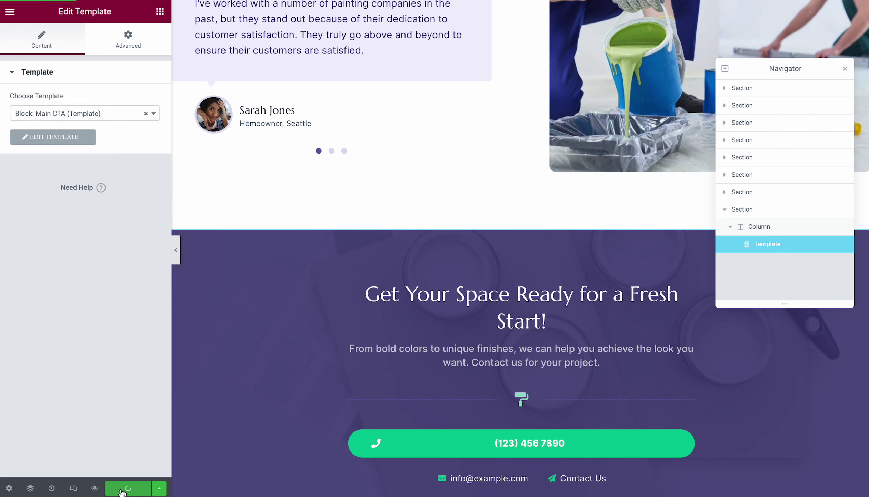
Exit the Elementor editor, then create and publish a new page titled "Interior Painting".
click(10, 12)
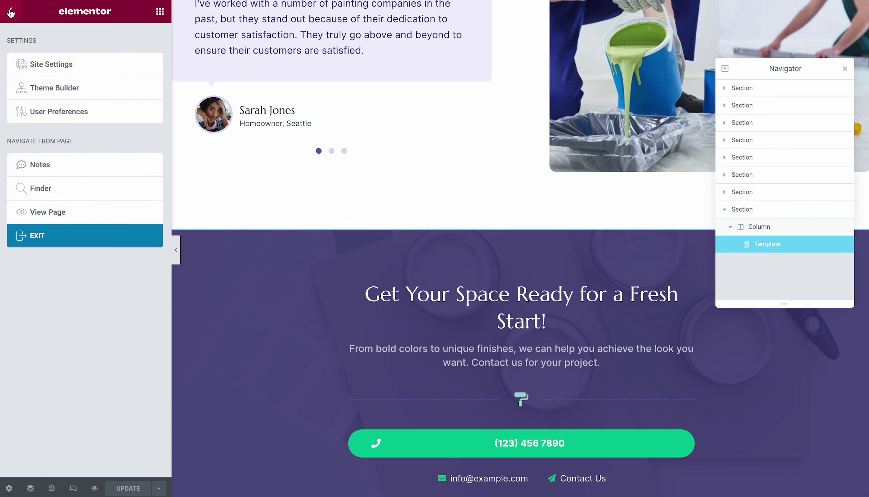
click(109, 236)
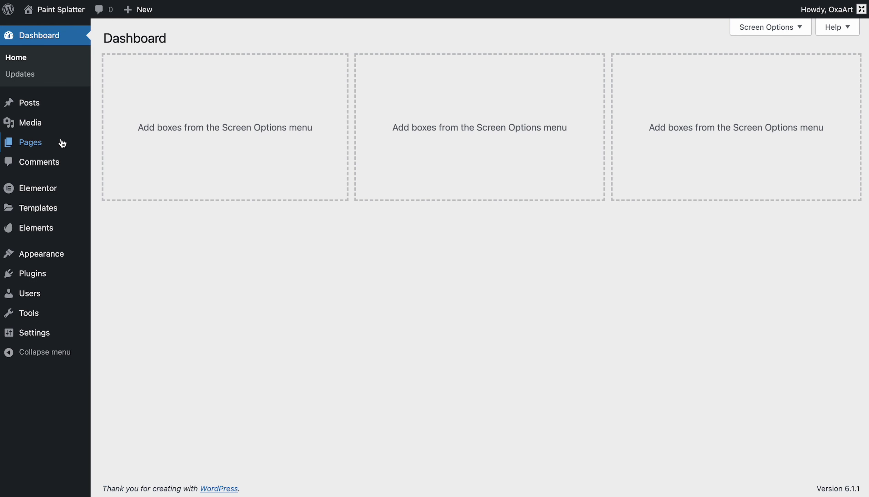
mouse_move(55, 146)
click(114, 165)
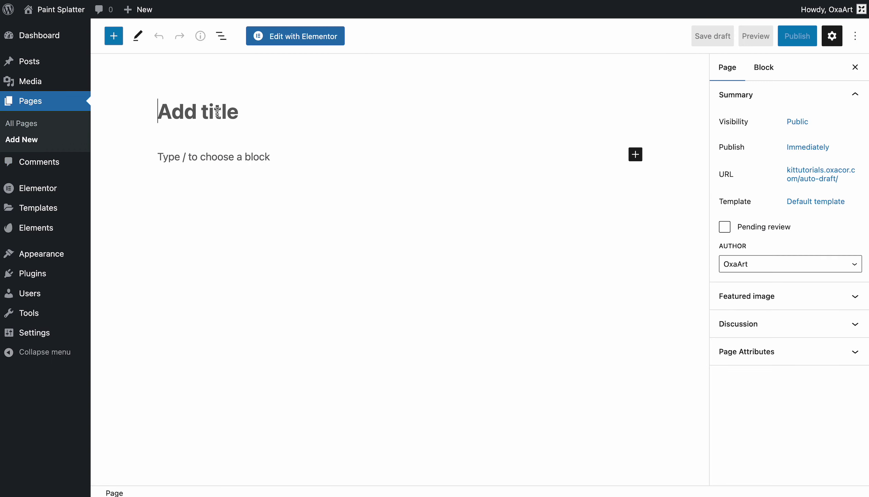
click(218, 112)
text(I)
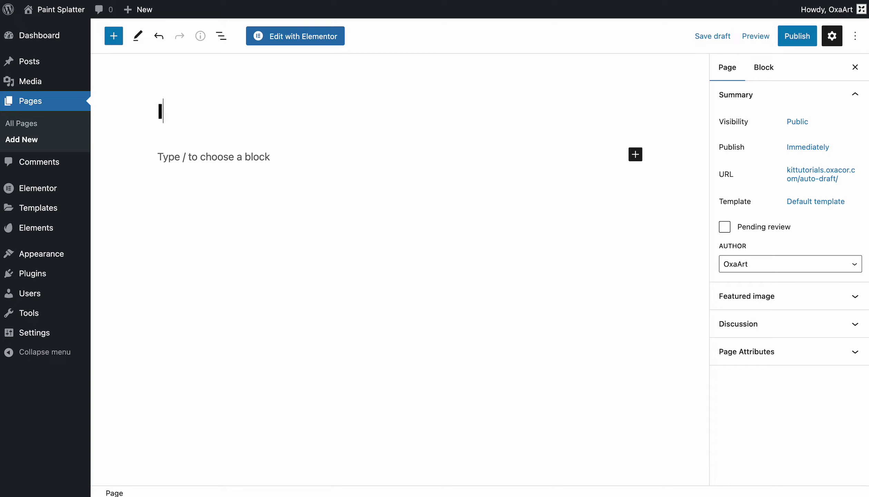
text(nterior)
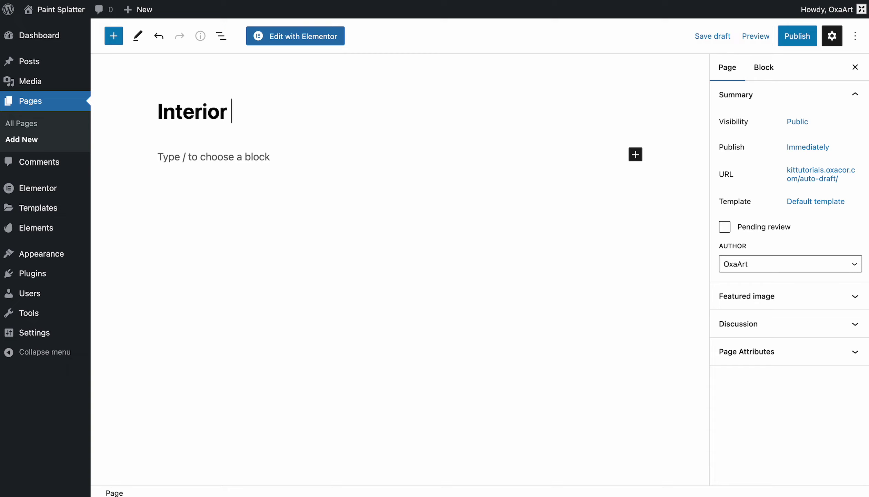
text( Painting)
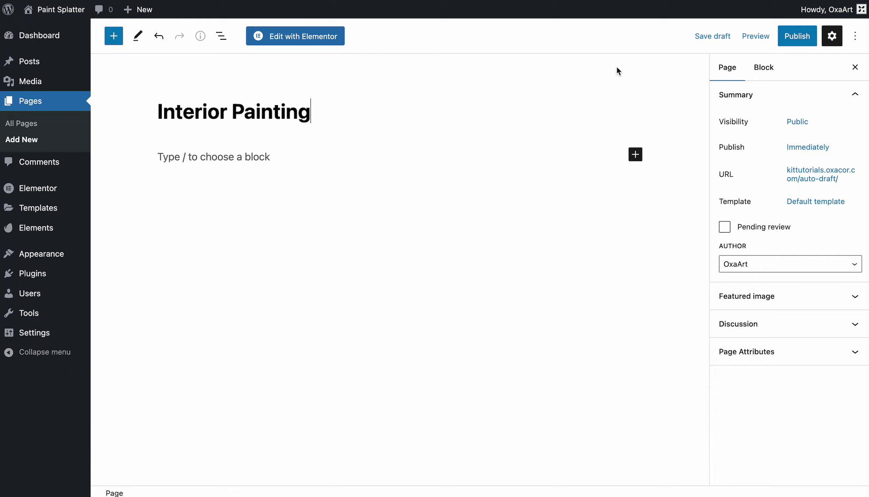
click(792, 38)
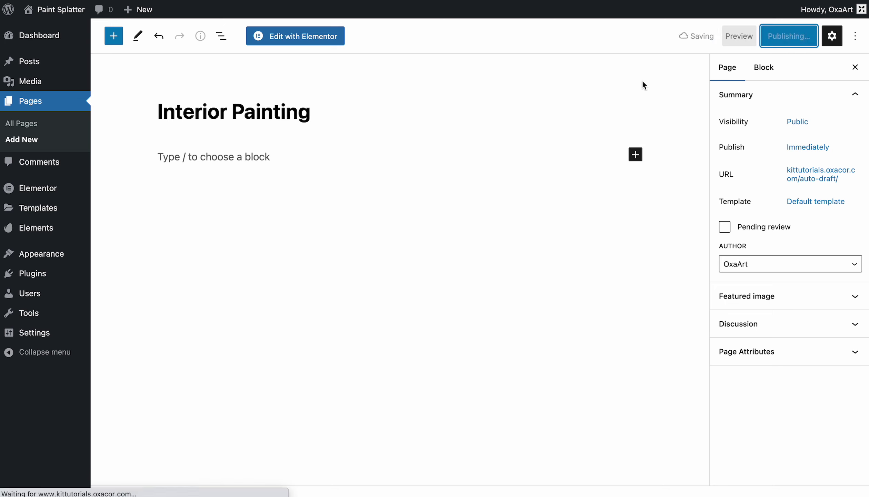
Open the Interior Painting page in Elementor and insert the "Single Service" template from the installed Paint Splatter kit.
click(283, 44)
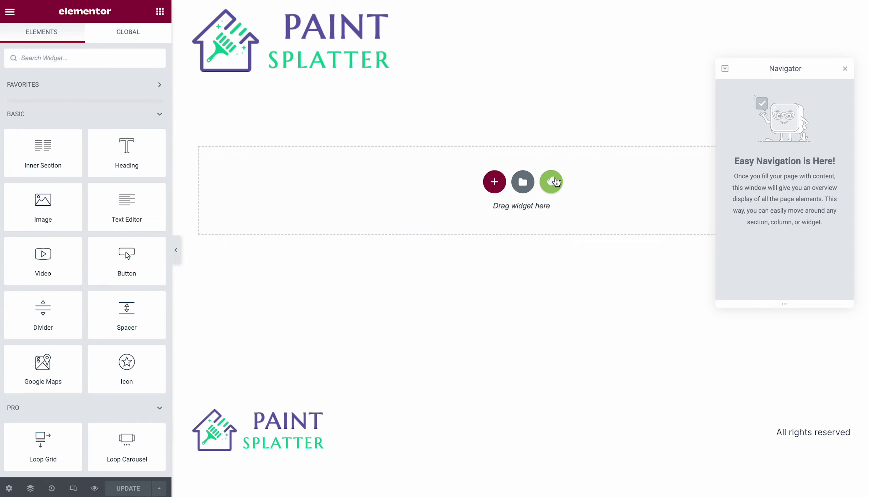
click(556, 181)
click(262, 215)
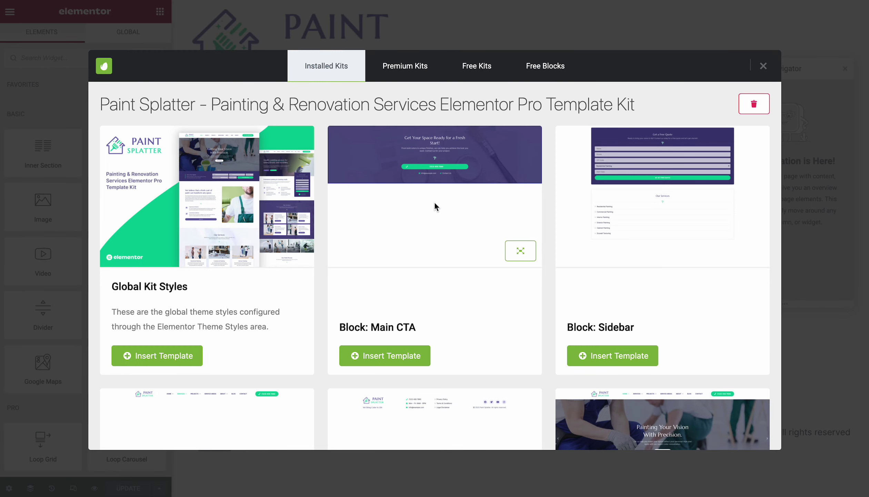
scroll(436, 207, down, 10)
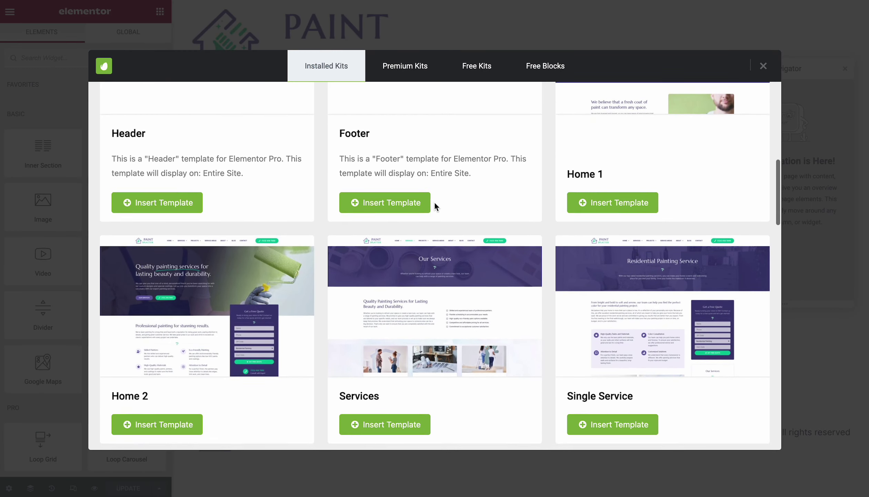
scroll(434, 203, down, 4)
scroll(587, 224, up, 1)
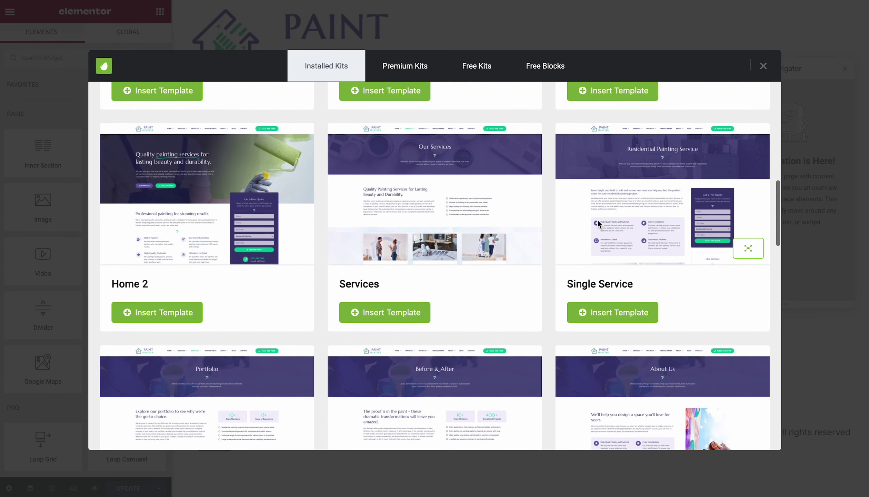
drag(567, 284, 637, 287)
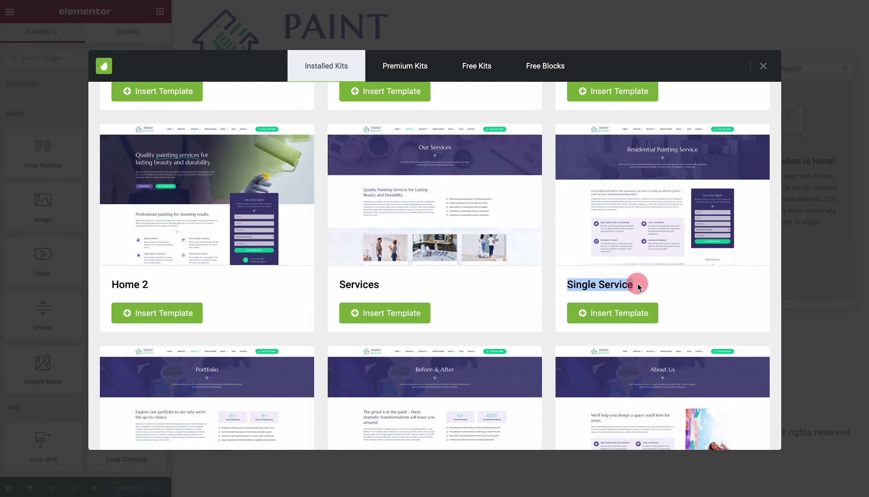
click(611, 310)
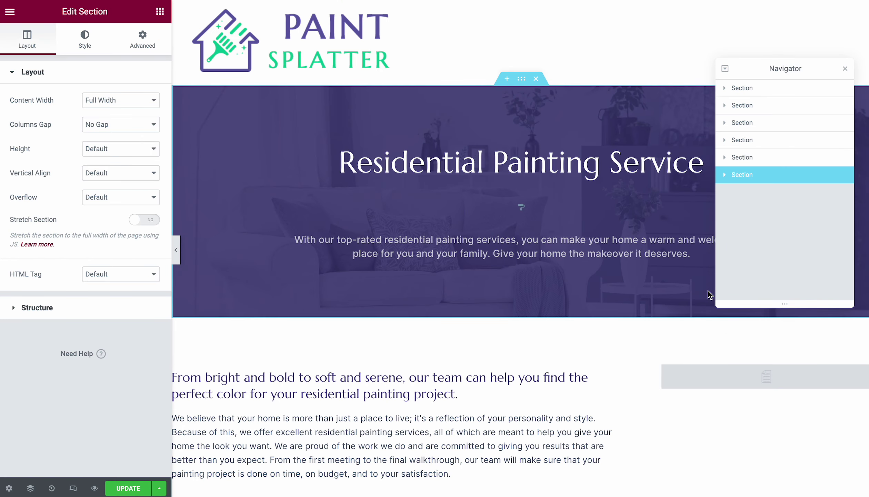
Move the Navigator away from the hero section and change the hero heading to "Interior Painting Service".
drag(781, 77, 370, 379)
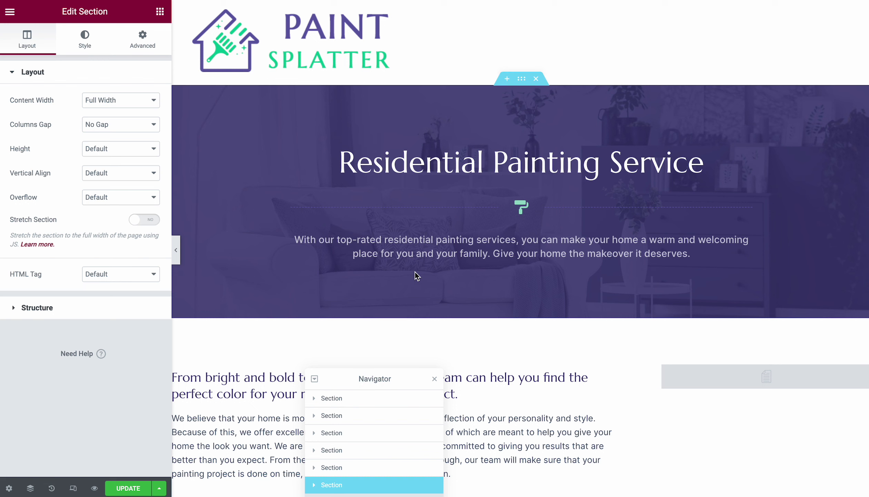
click(496, 163)
double_click(38, 114)
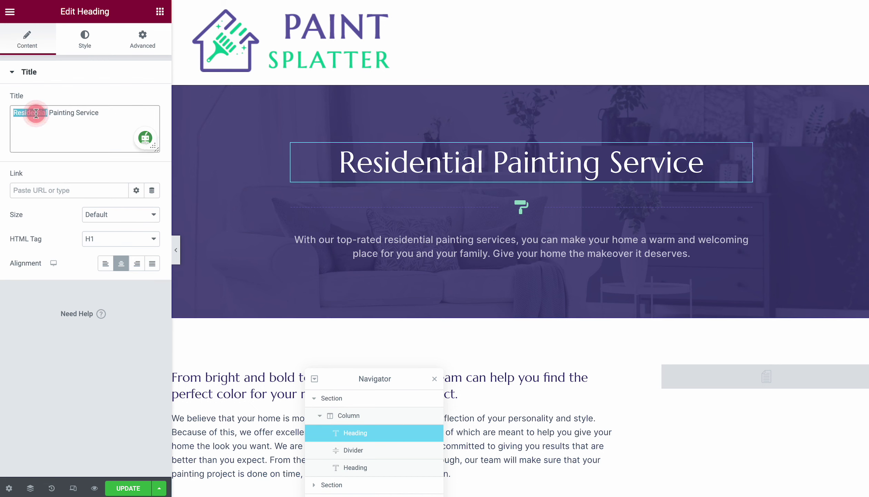
text(Inter)
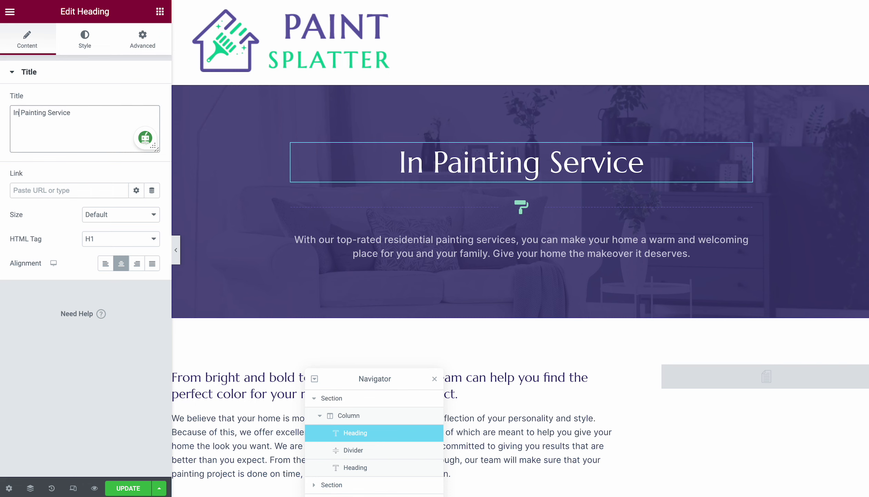
text(ior)
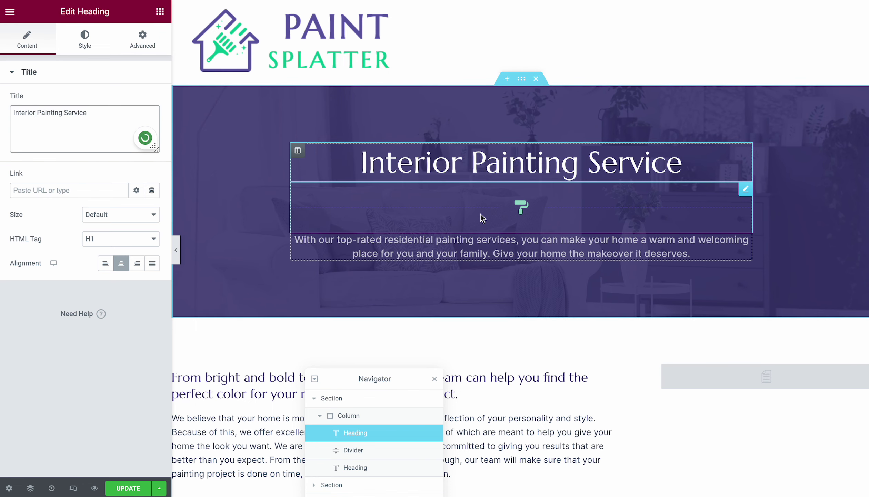
Assign "Block: Sidebar" to the empty Template widget in the column beside the introductory text.
scroll(481, 214, down, 5)
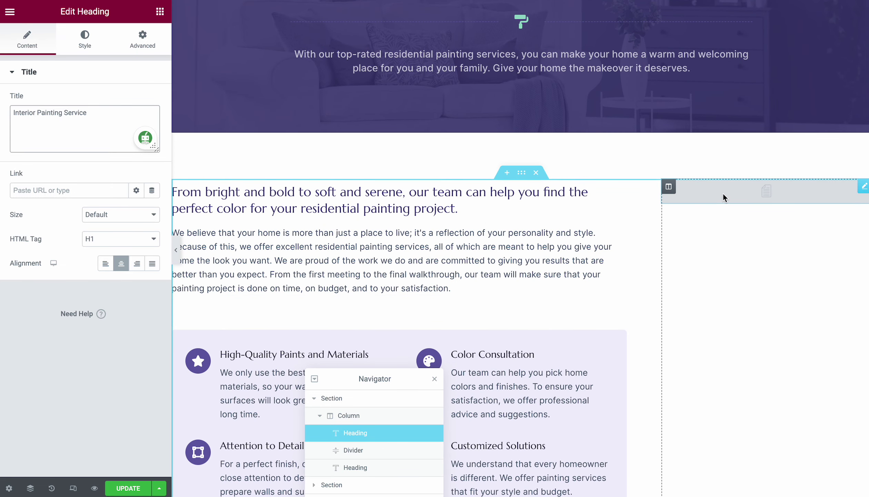
click(723, 192)
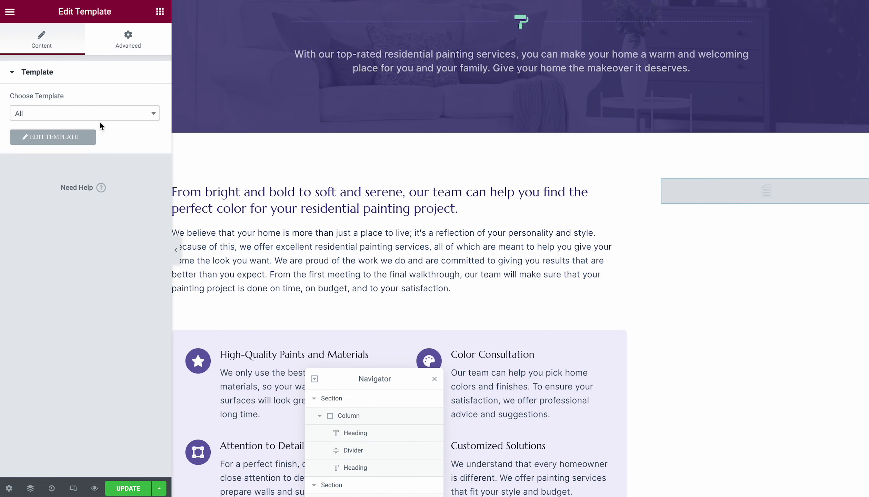
click(92, 114)
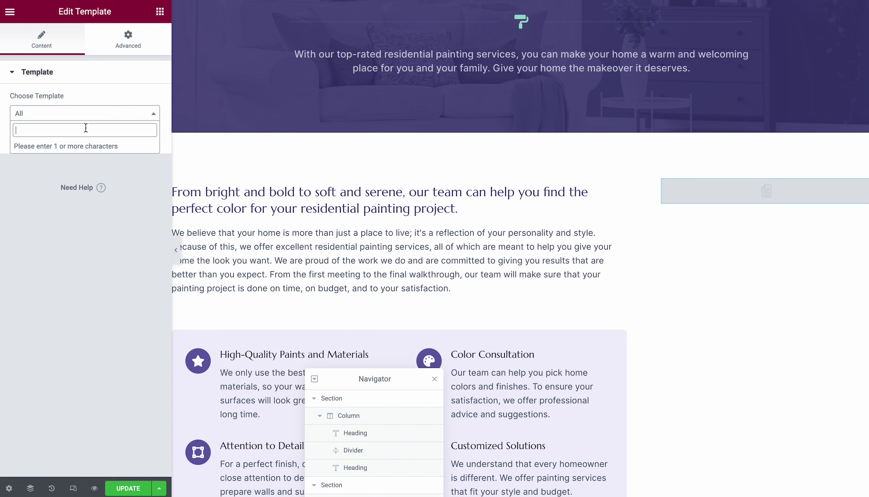
text(Sidebar)
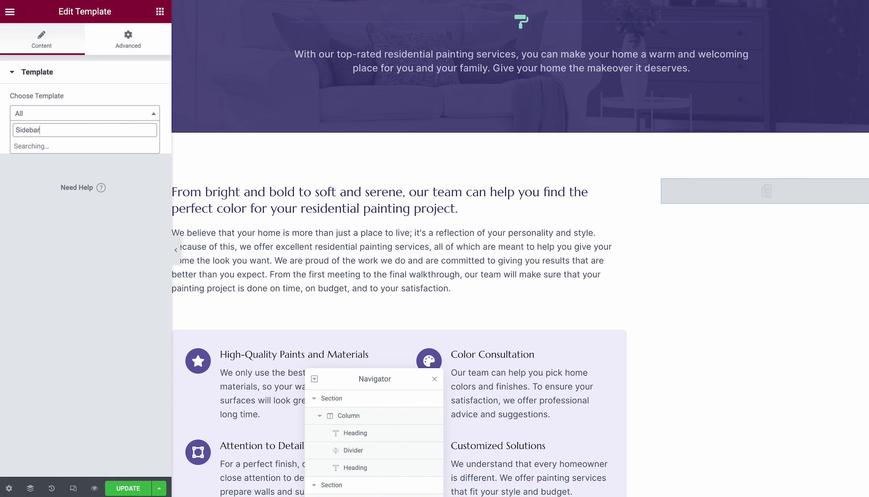
click(54, 153)
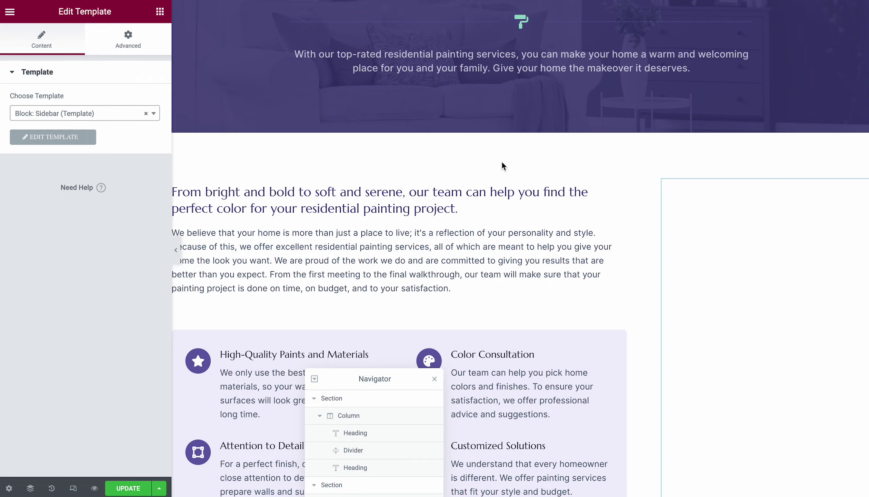
Assign "Block: Main CTA" to the empty Template widget below the customer testimonials.
scroll(502, 161, down, 15)
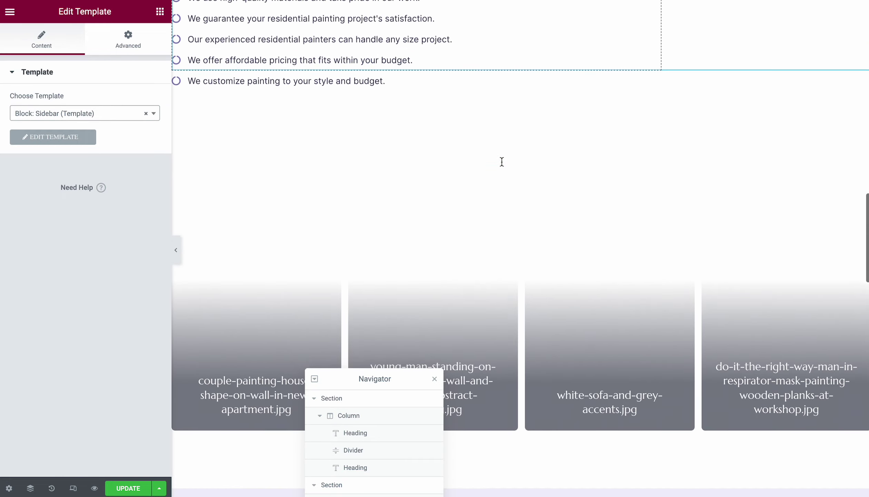
scroll(502, 161, down, 15)
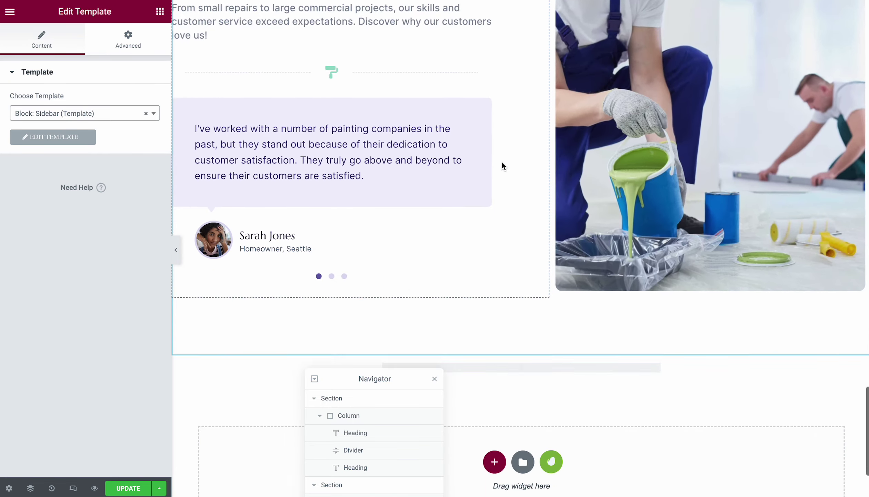
scroll(501, 161, down, 3)
click(413, 244)
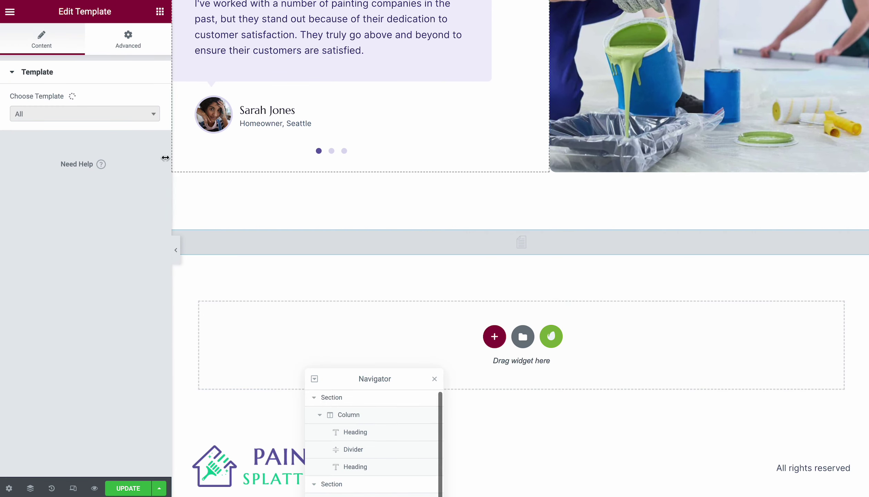
click(72, 115)
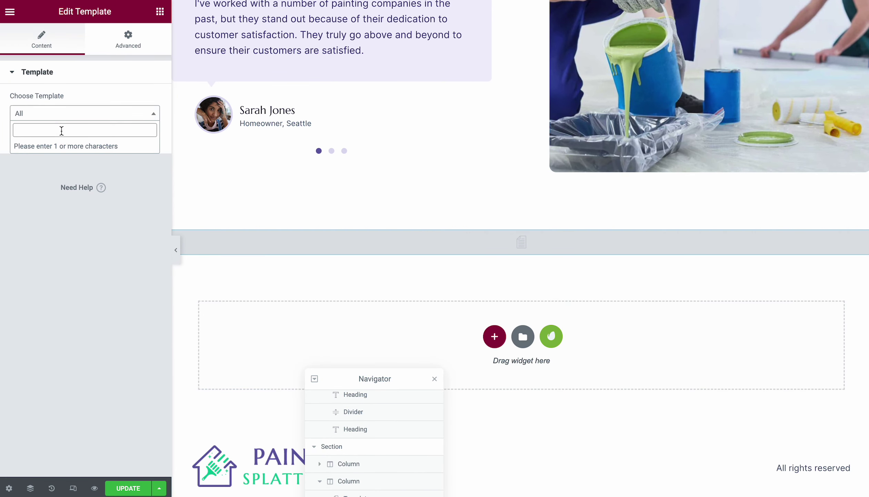
text(cta)
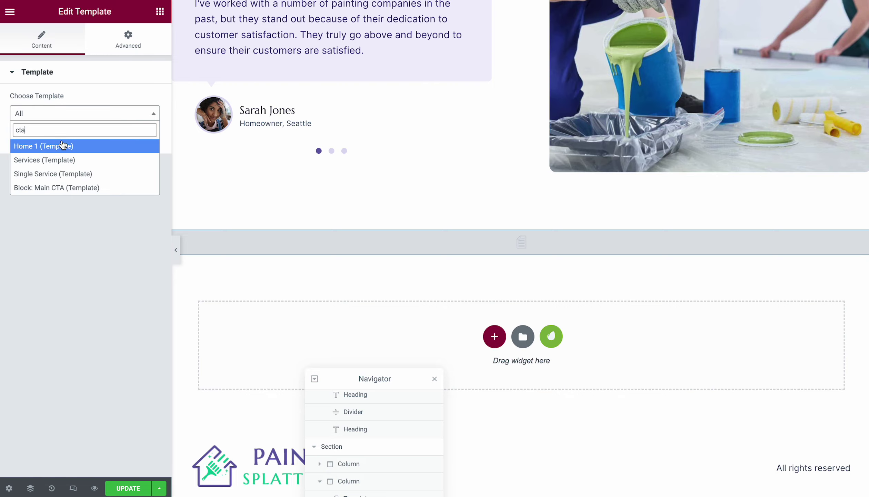
click(55, 188)
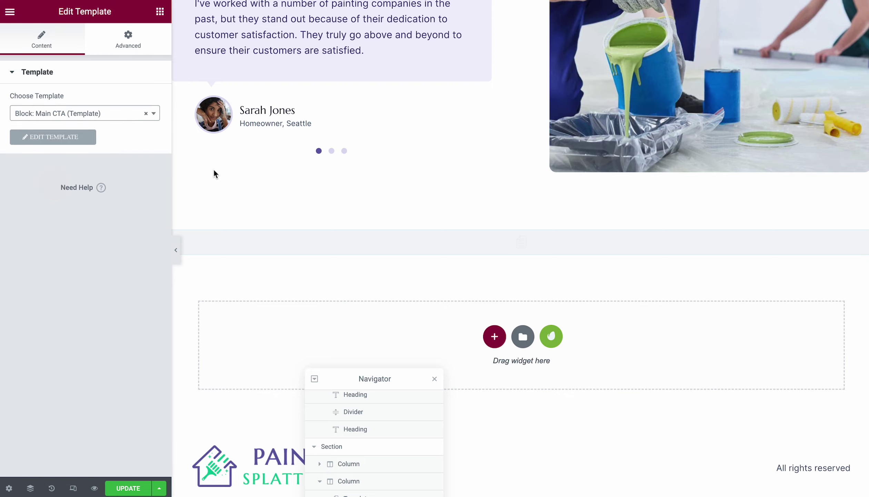
Review the page sections back up to the hero and save the updated Interior Painting page.
scroll(319, 202, up, 10)
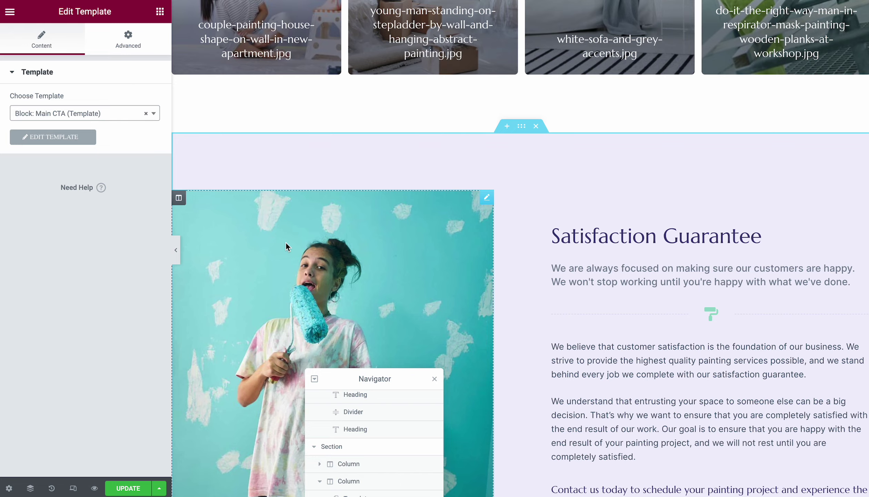
scroll(286, 242, up, 15)
scroll(331, 242, down, 4)
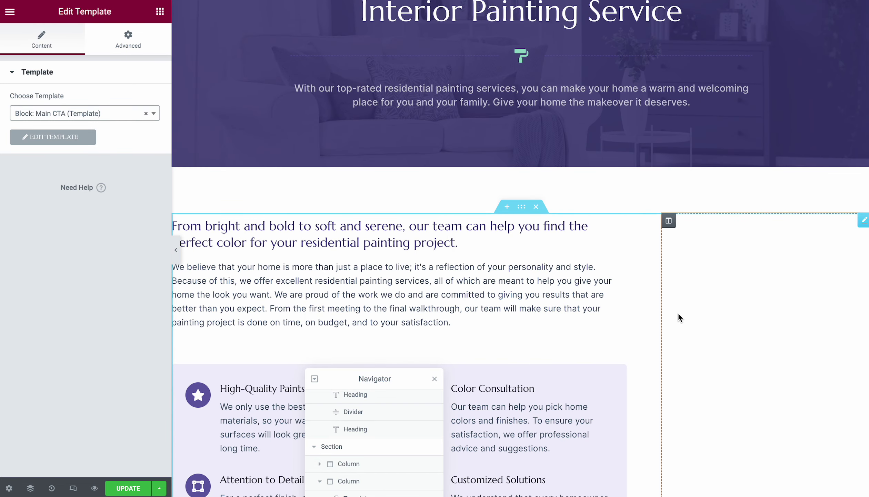
click(139, 487)
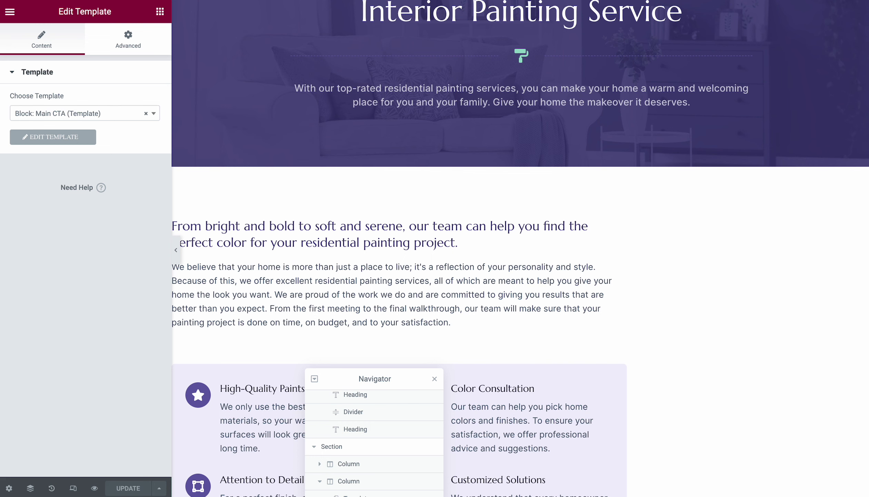
Preview the Interior Painting page, close the preview, then reload the Elementor editor to check the sidebar beside the page content.
click(94, 488)
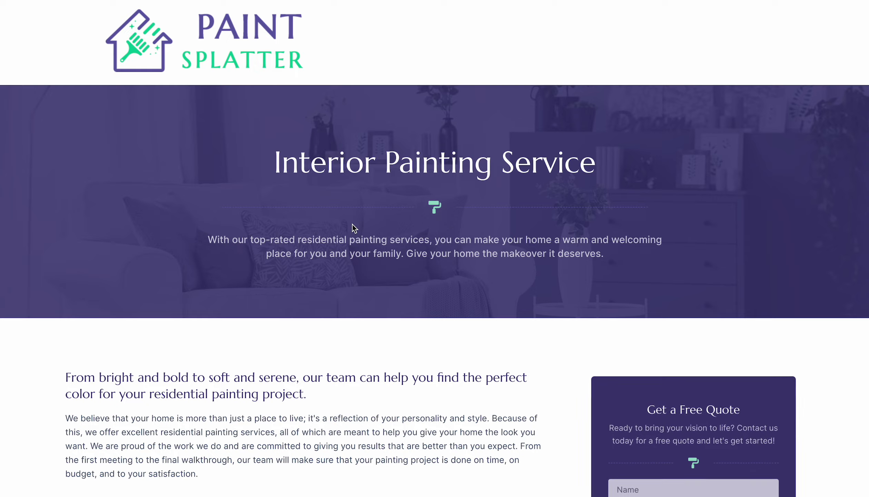
scroll(352, 224, down, 10)
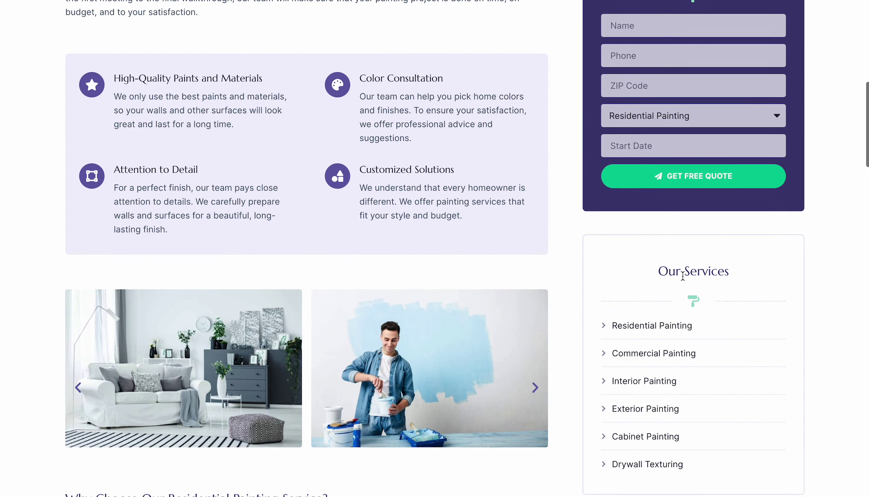
scroll(683, 276, down, 5)
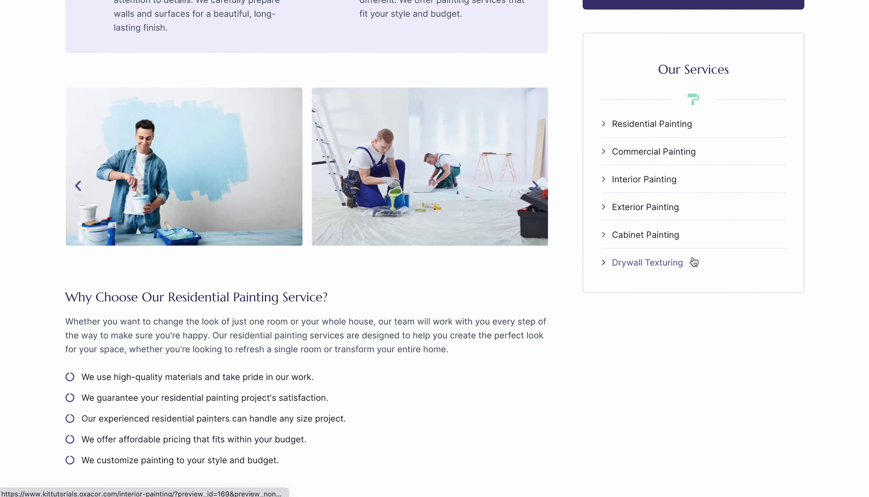
key(ctrl+w)
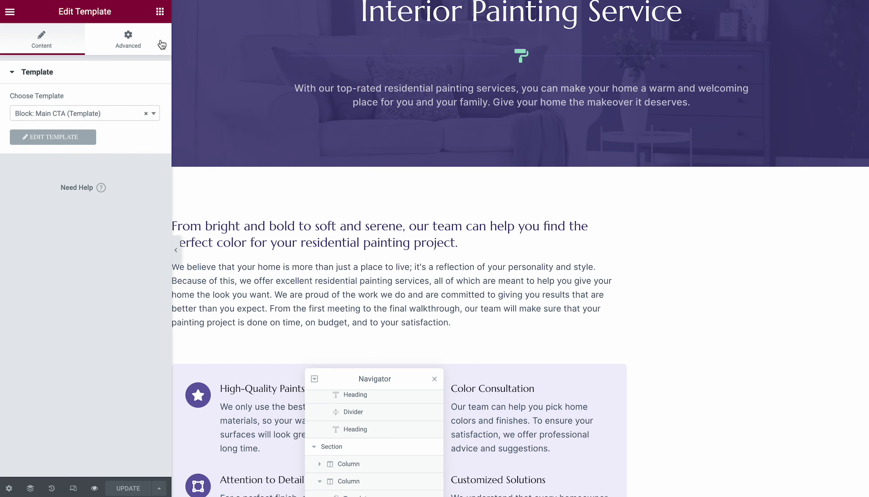
key(ctrl+r)
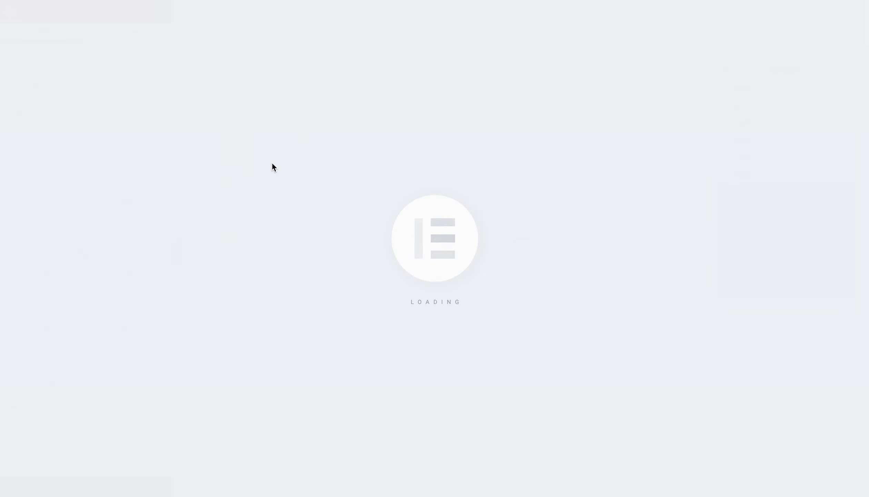
scroll(528, 222, down, 15)
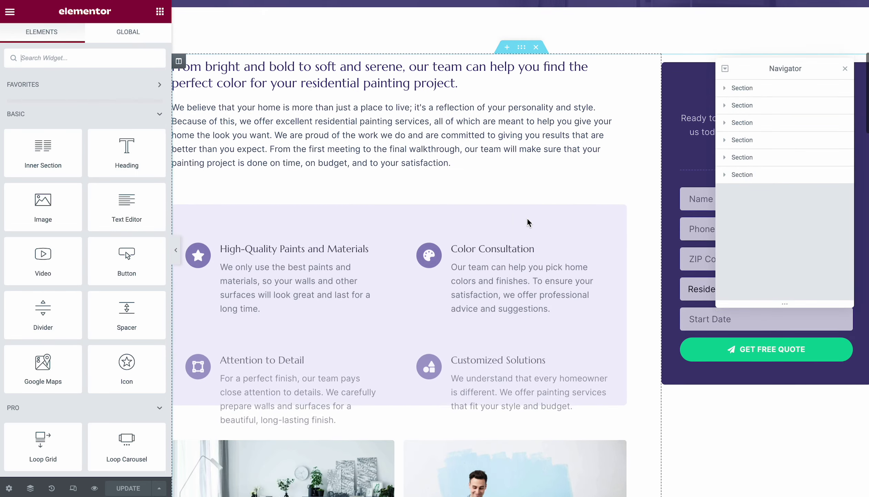
scroll(529, 222, down, 4)
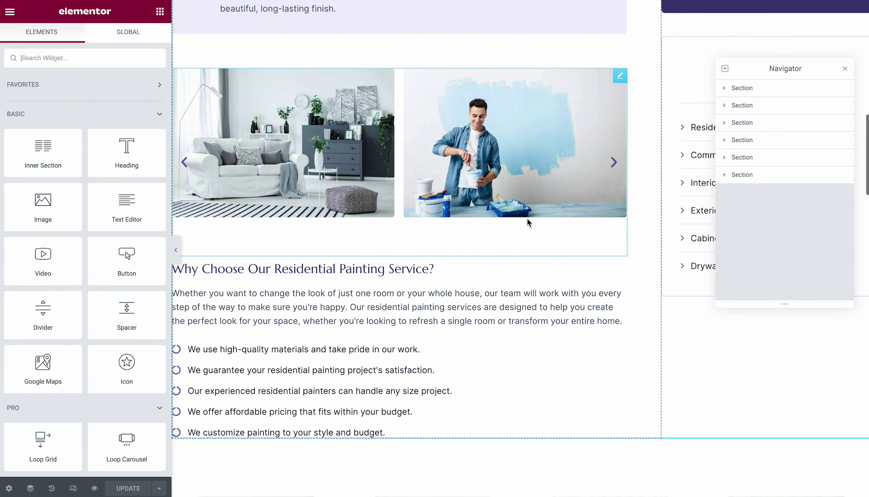
Exit the Elementor editor, then create and publish a new page titled "Residential Painting".
click(10, 12)
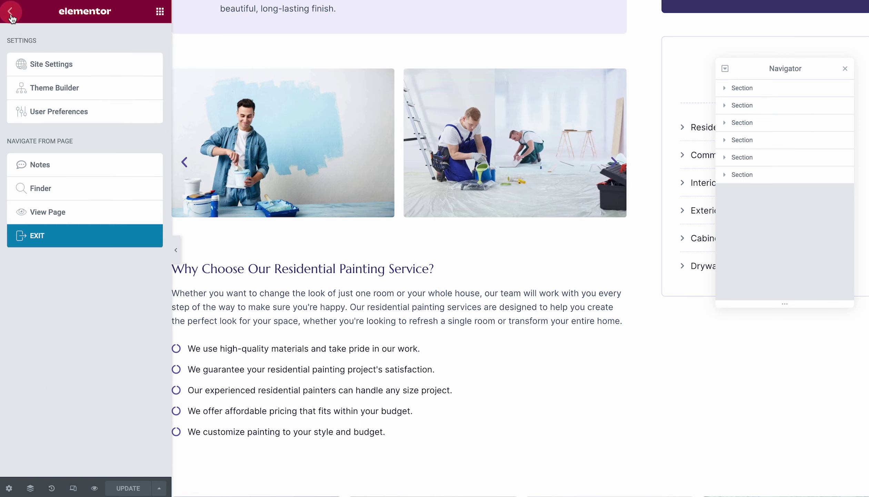
click(60, 235)
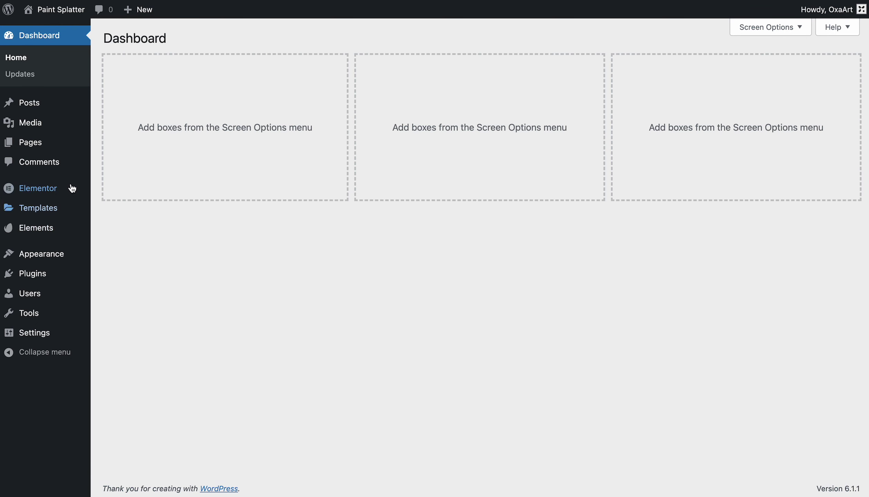
mouse_move(57, 145)
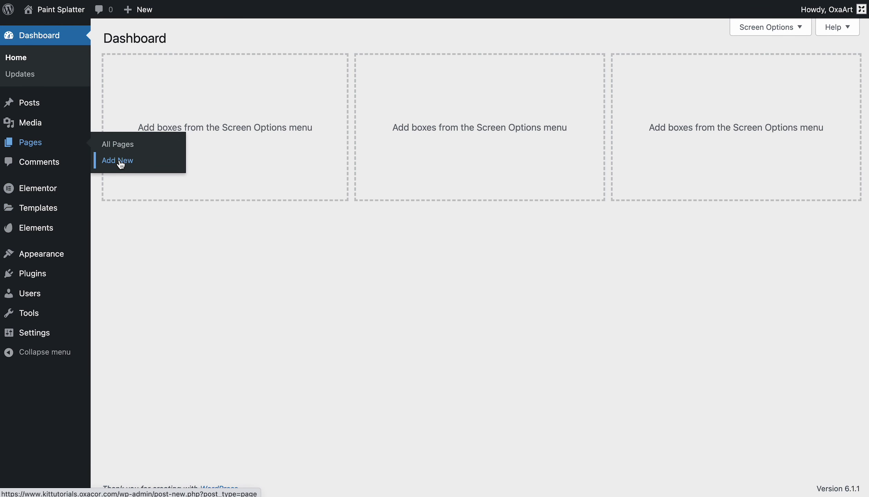
click(120, 162)
text(R)
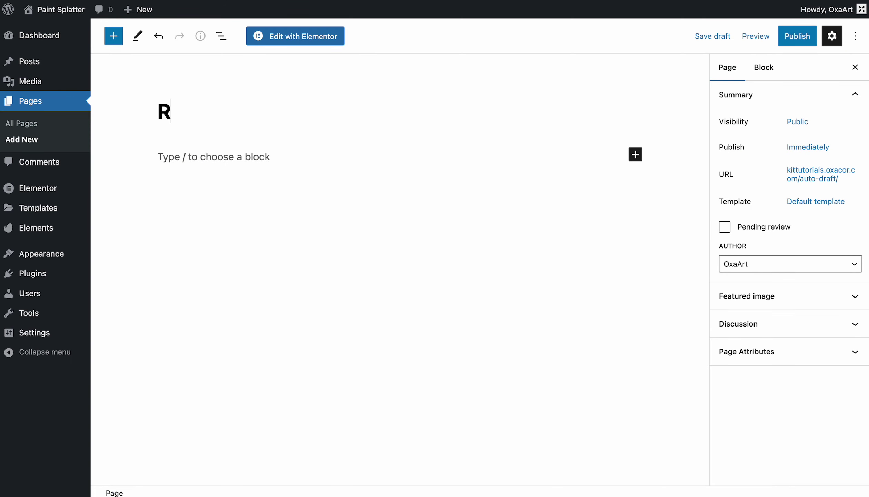
text(esident)
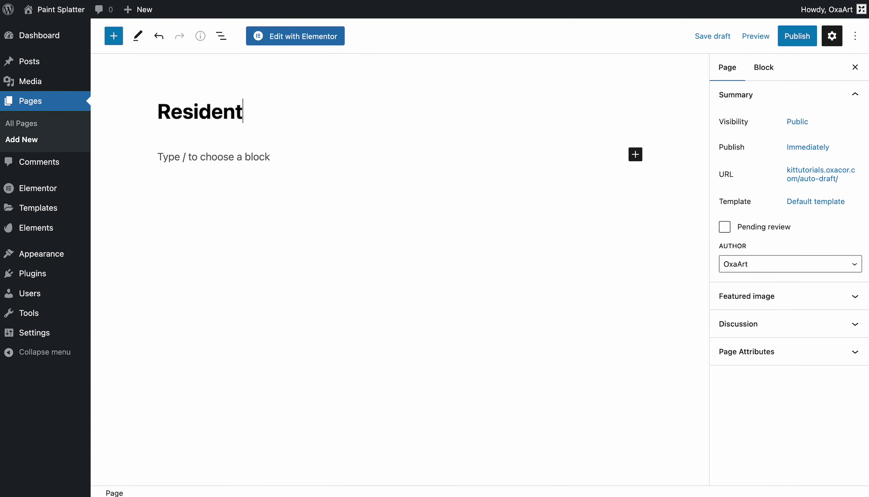
text(ial Painting)
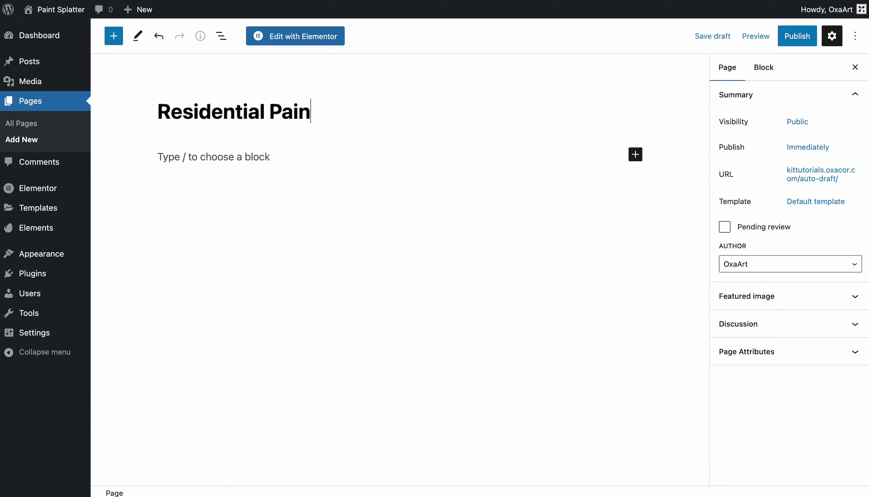
click(797, 35)
Open the Residential Painting page in Elementor and insert the "Single Service" template from the installed Paint Splatter kit.
click(307, 35)
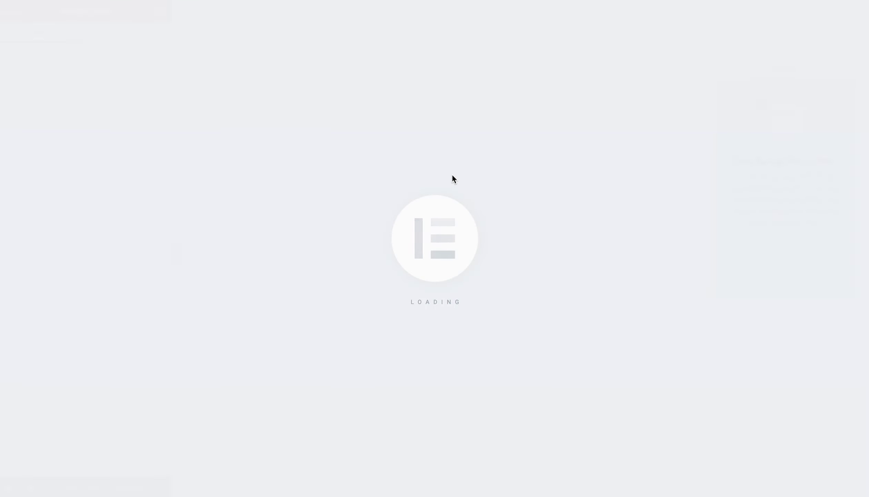
click(551, 180)
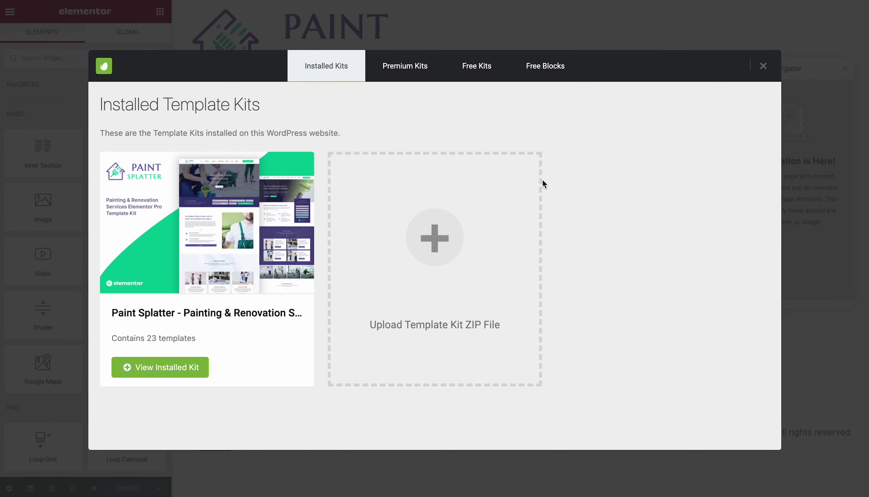
click(256, 214)
scroll(476, 243, down, 4)
scroll(476, 243, down, 10)
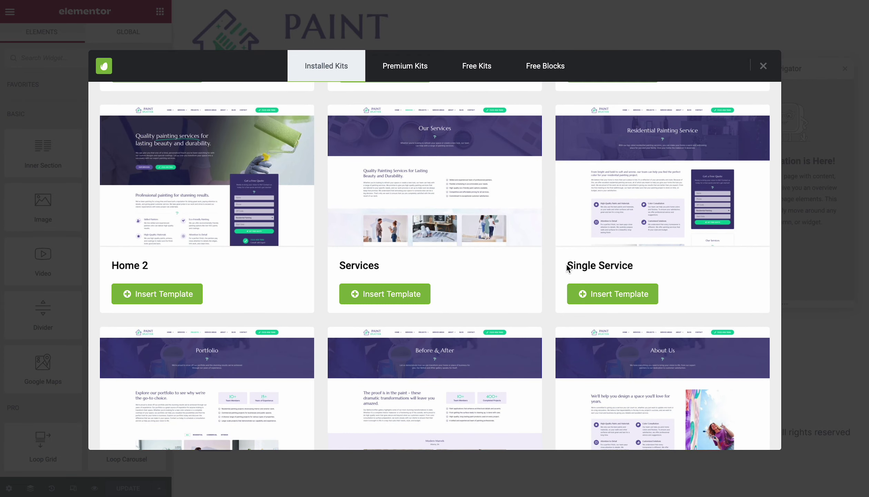
drag(567, 268, 654, 276)
click(696, 259)
click(606, 303)
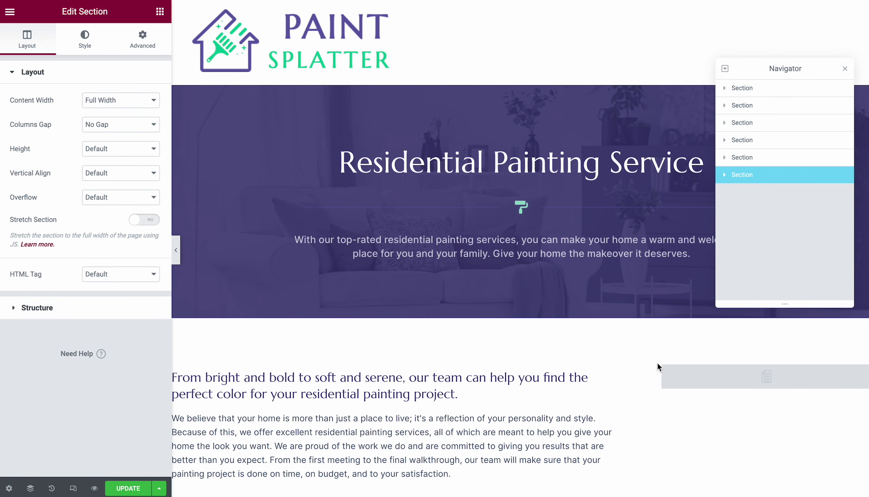
Assign "Block: Sidebar" to the empty Template widget beside the introductory text of the Residential Painting page.
click(694, 375)
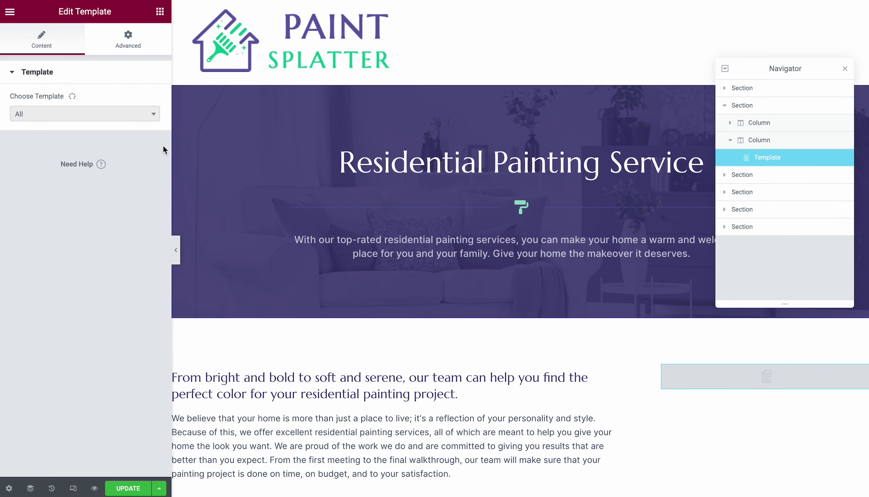
click(84, 113)
click(67, 129)
text(s)
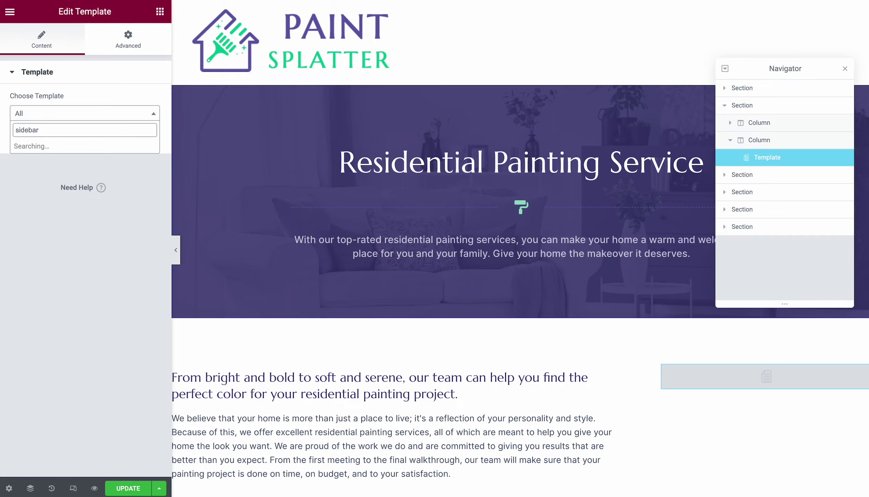
text(idebar)
click(53, 145)
Assign "Block: Sidebar" to the empty Template widget in the section below the customer testimonials.
scroll(368, 163, down, 2)
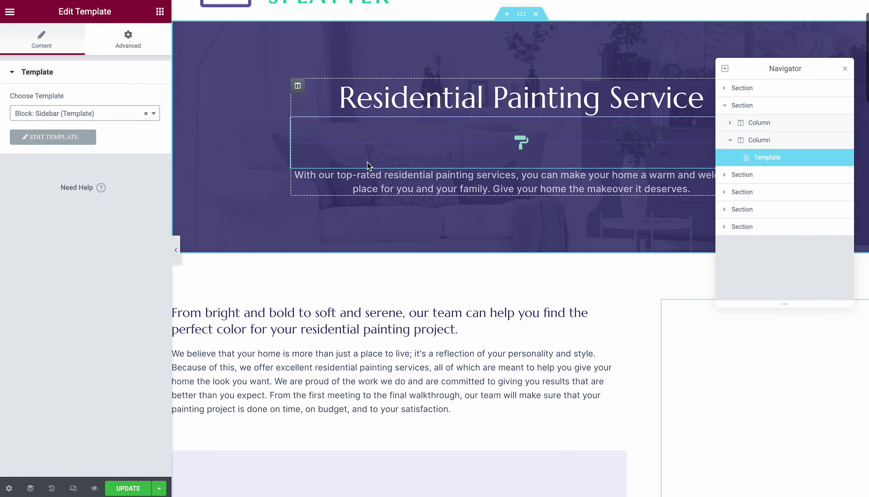
scroll(368, 162, down, 20)
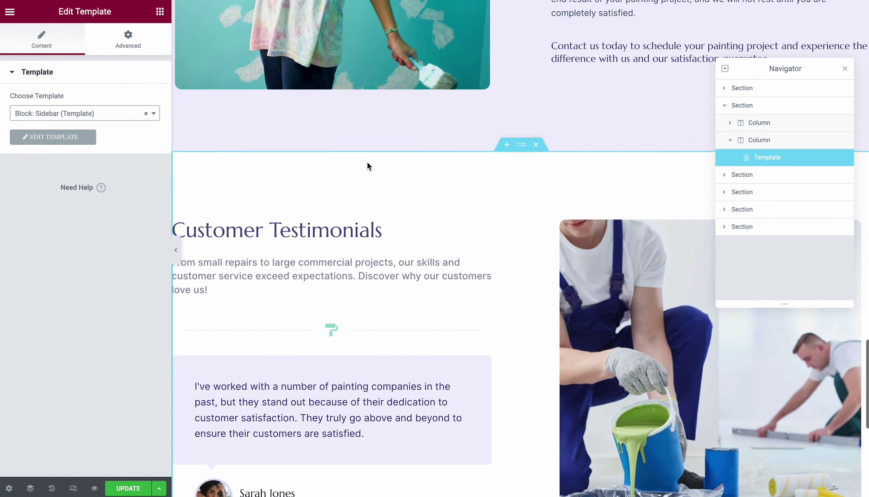
scroll(367, 161, down, 12)
click(326, 231)
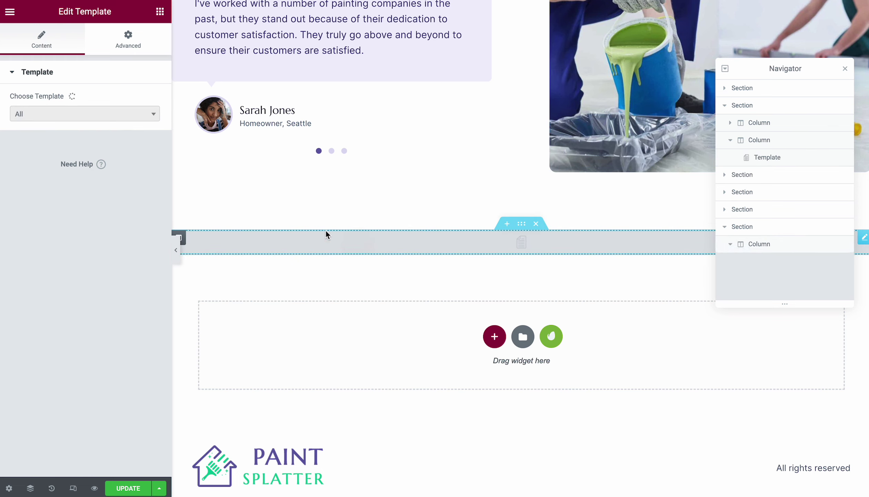
click(87, 114)
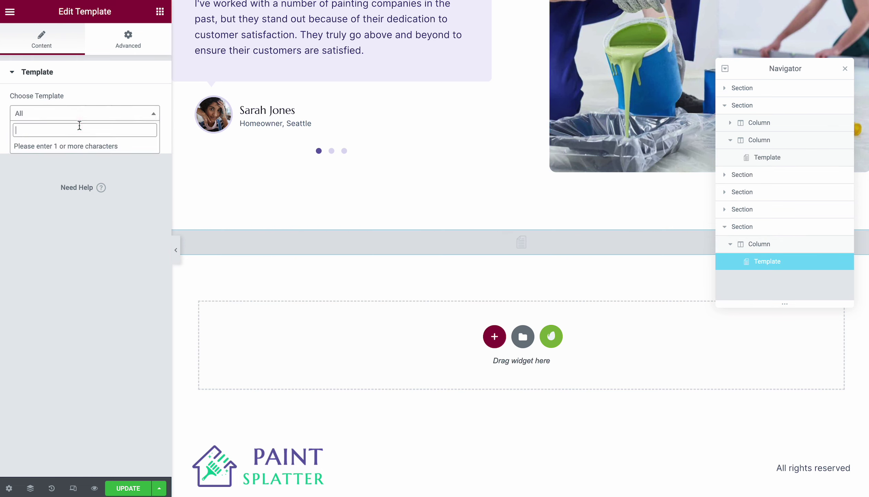
text(side)
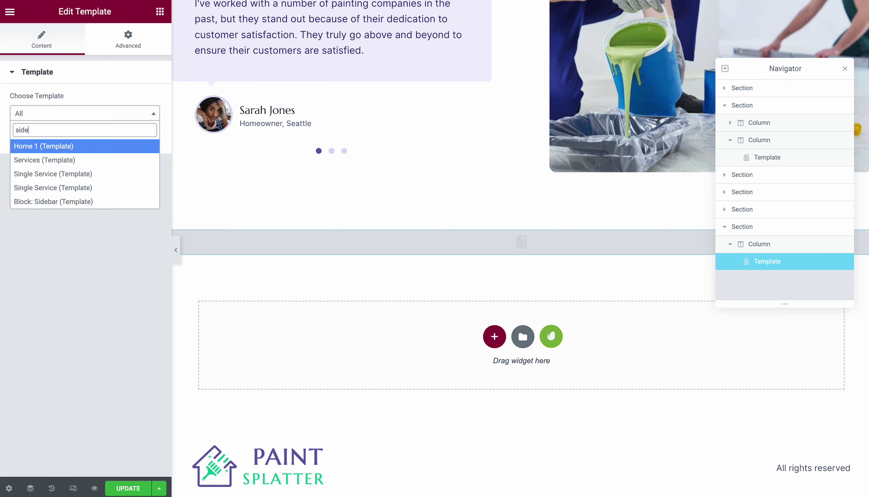
click(39, 203)
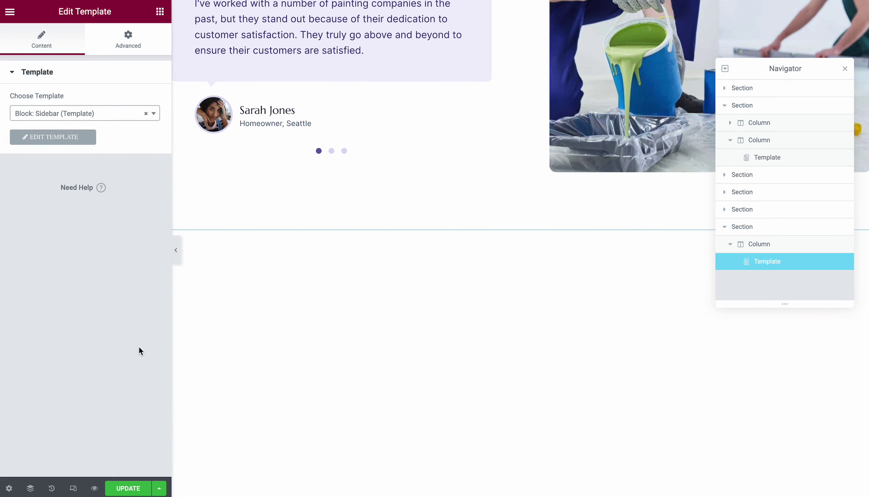
Switch the Template widget below the testimonials to "Block: Main CTA", and update and preview the Residential Painting page.
click(81, 116)
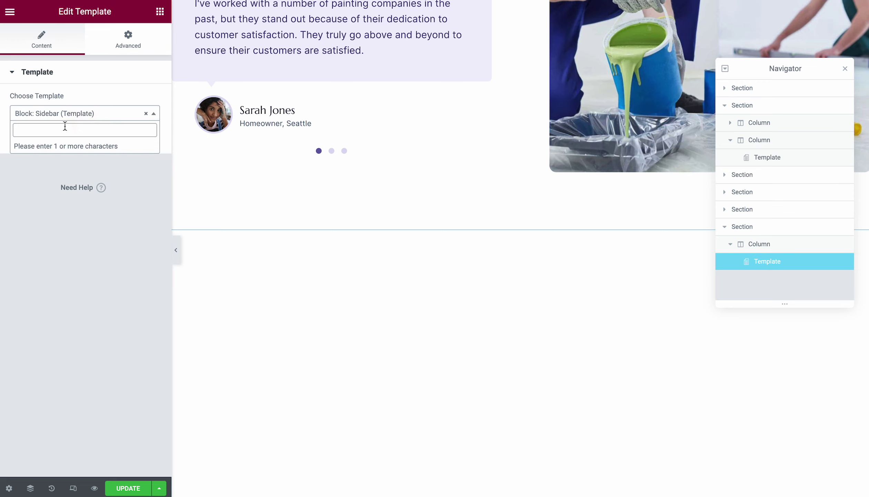
text(cta)
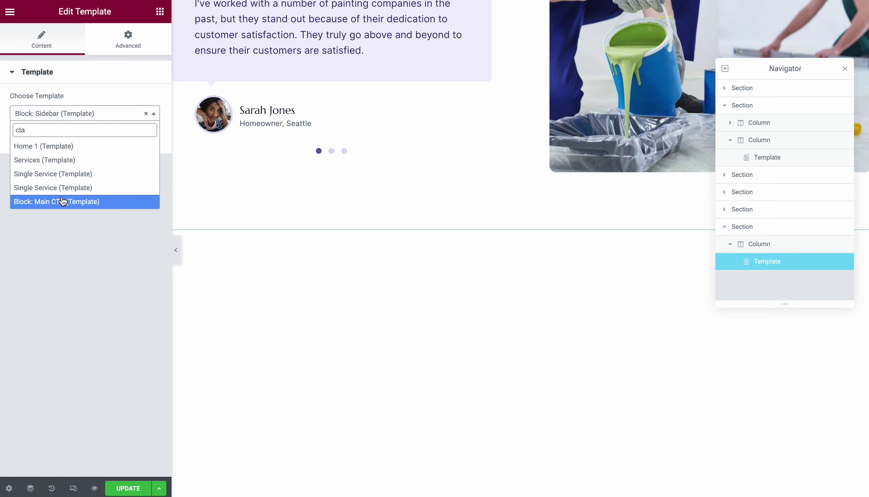
click(63, 201)
scroll(370, 176, down, 5)
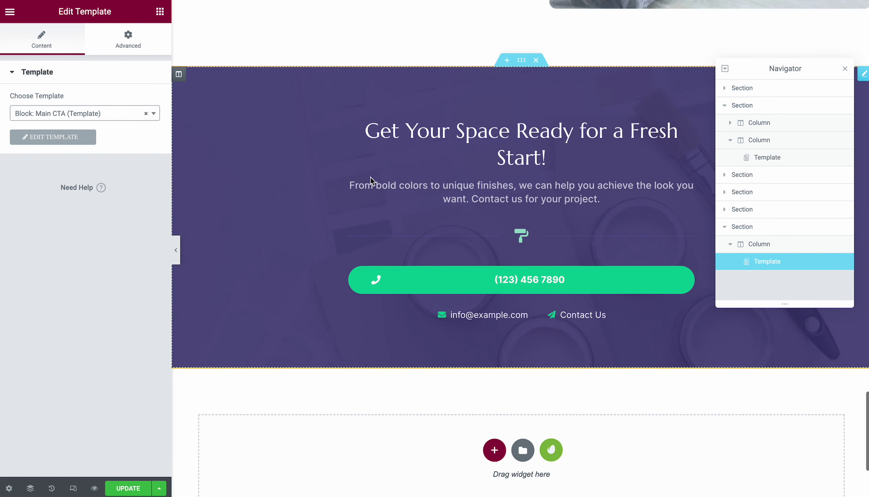
click(133, 487)
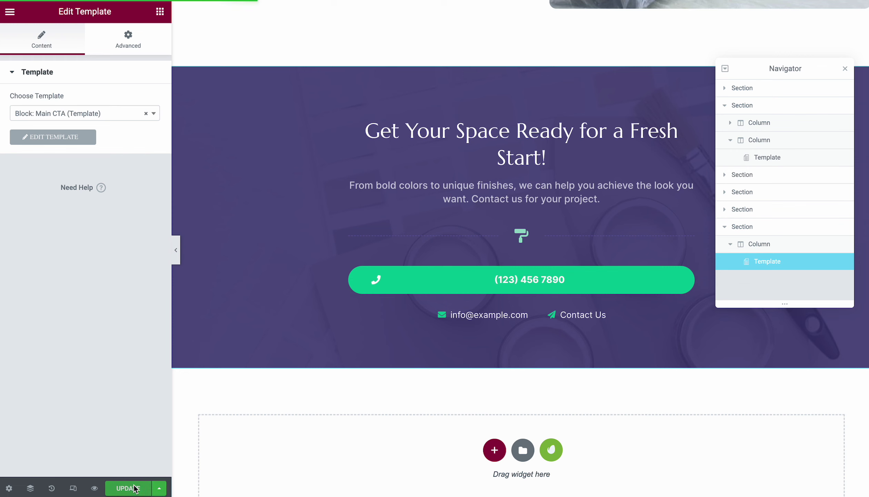
click(94, 488)
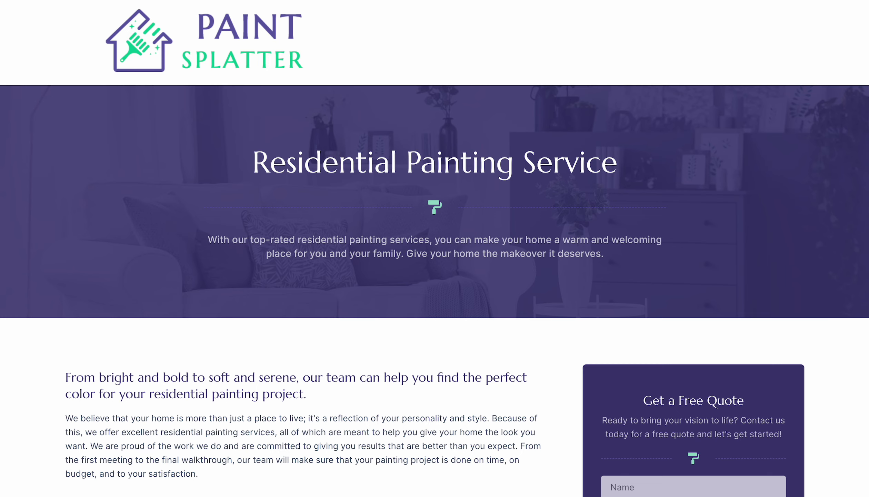
scroll(300, 59, down, 10)
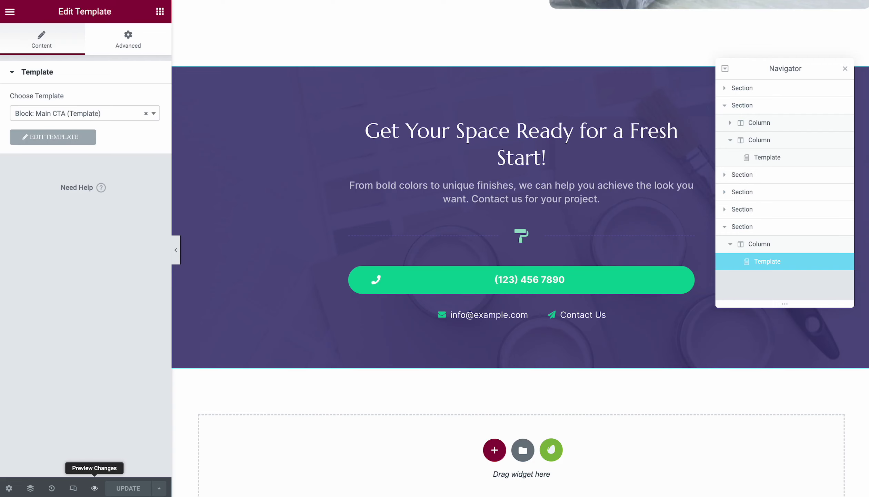
Exit the Elementor editor, and create and publish a new page titled "Exterior Painting".
click(9, 12)
click(65, 236)
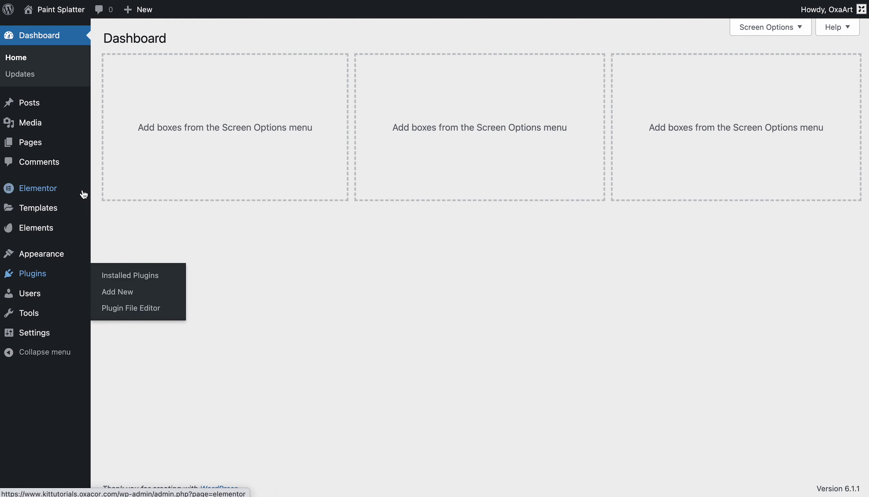
mouse_move(60, 145)
click(118, 161)
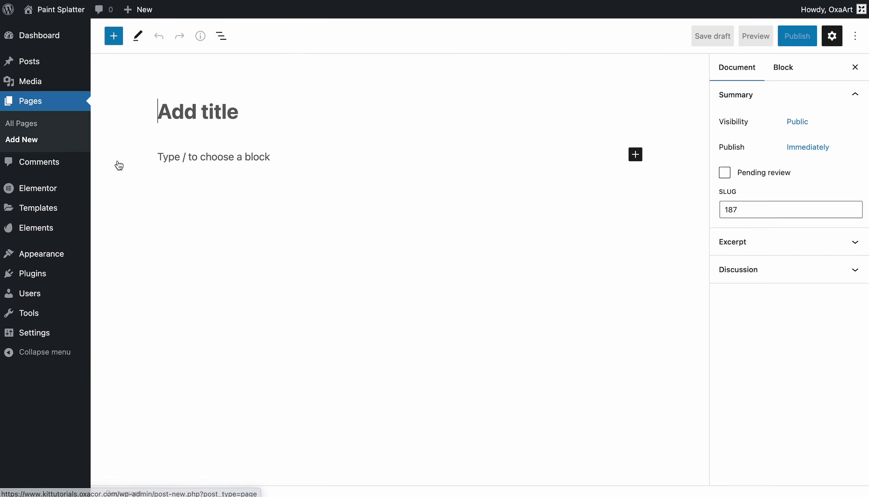
text(Ex)
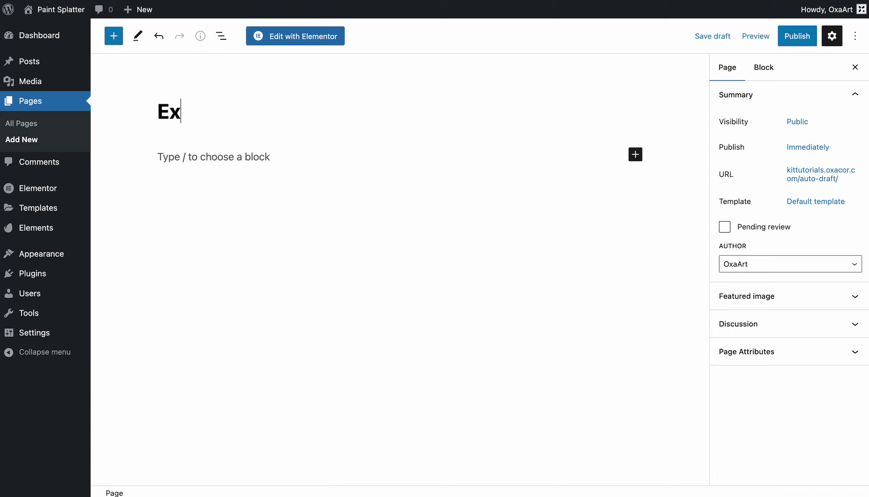
text(terior )
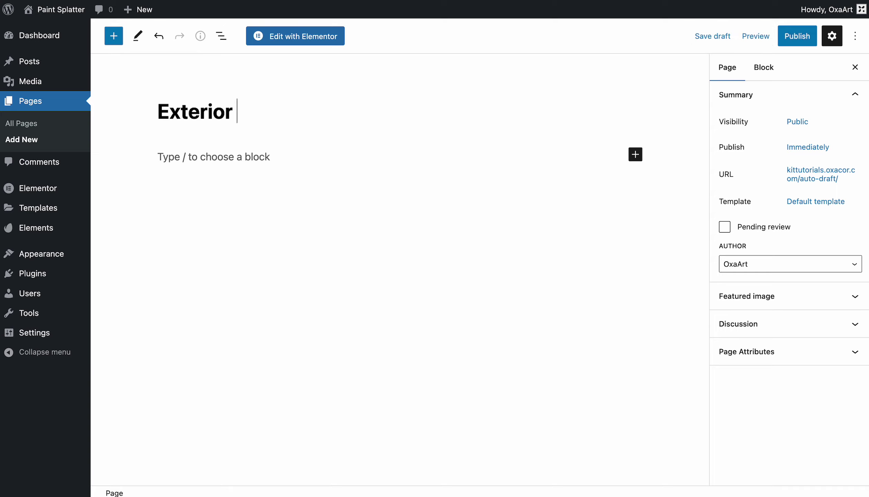
text(Pi)
text(ainting)
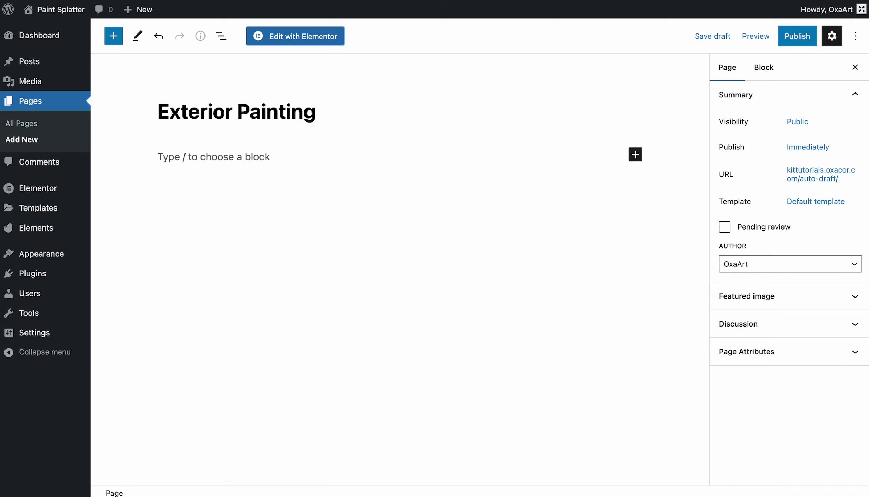
click(796, 36)
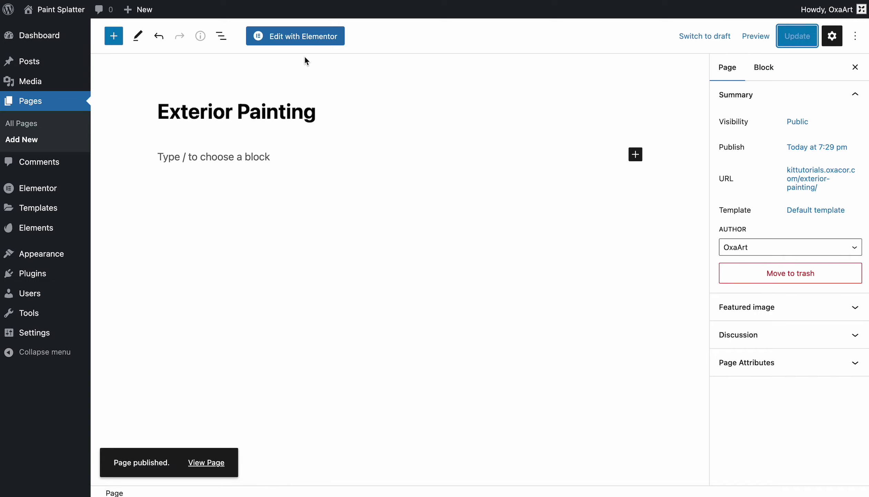
Open the Exterior Painting page in Elementor and insert the "Single Service" template from the installed Paint Splatter kit.
click(300, 36)
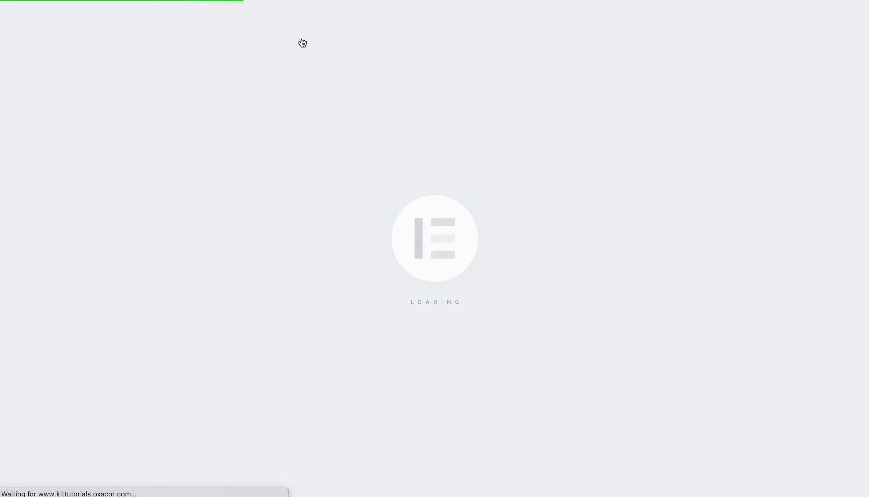
click(554, 177)
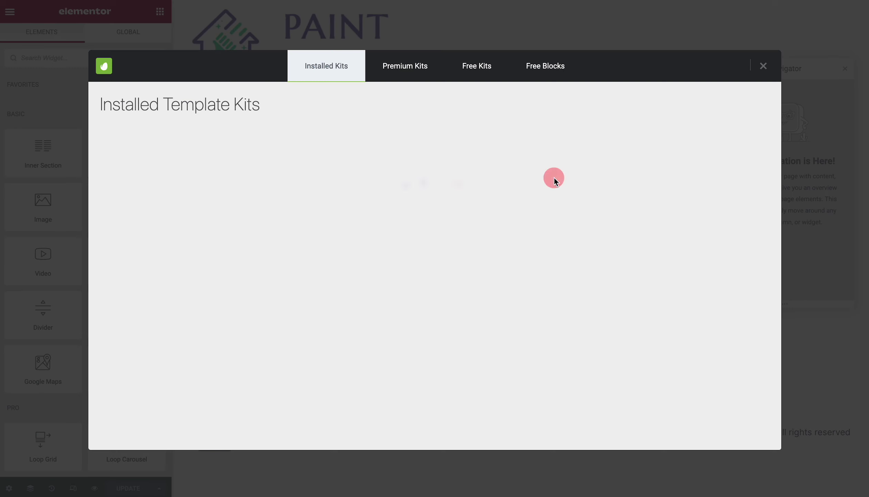
click(224, 182)
scroll(481, 226, down, 8)
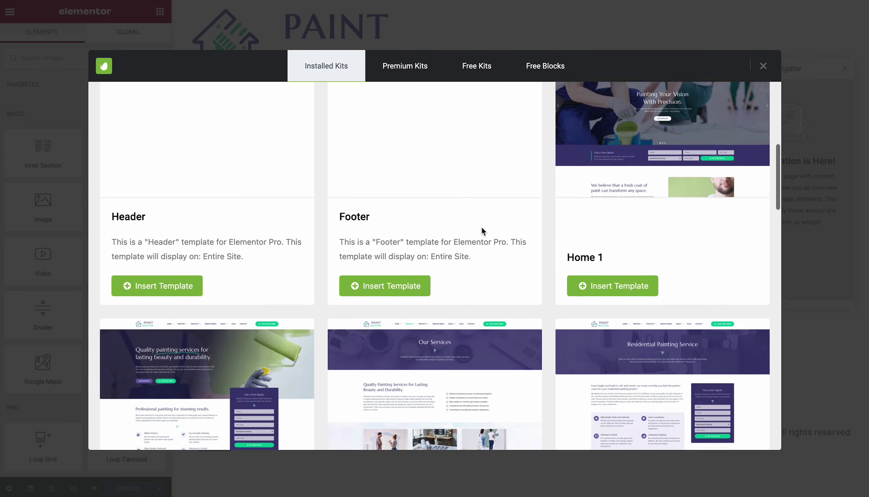
scroll(481, 226, down, 10)
scroll(481, 226, up, 4)
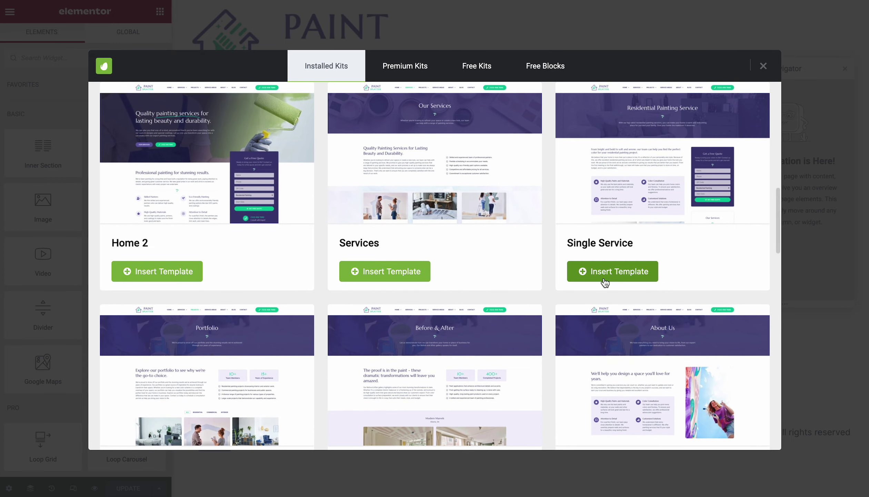
click(605, 281)
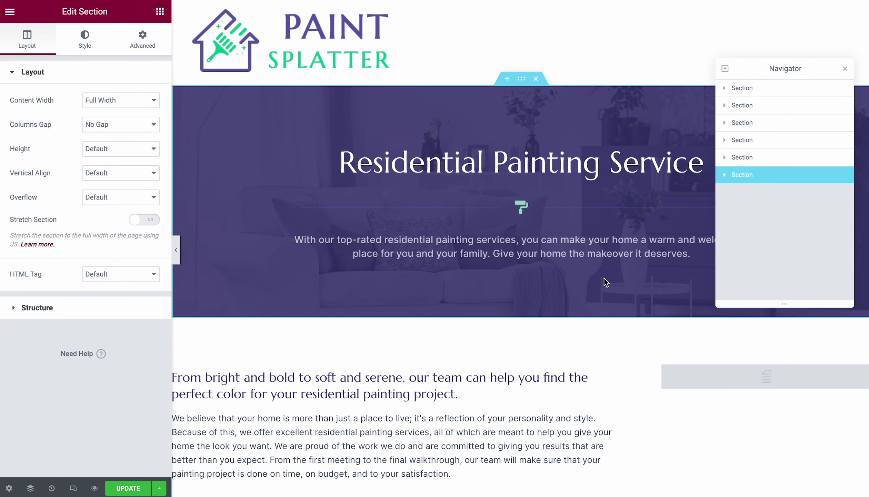
Change the hero heading of the Exterior Painting page to "Exterior Painting Service".
click(454, 160)
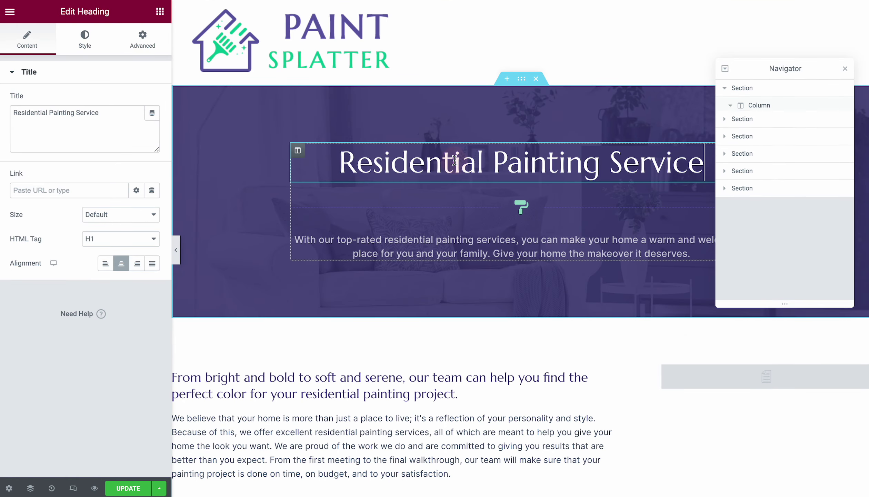
double_click(37, 115)
text(Ext)
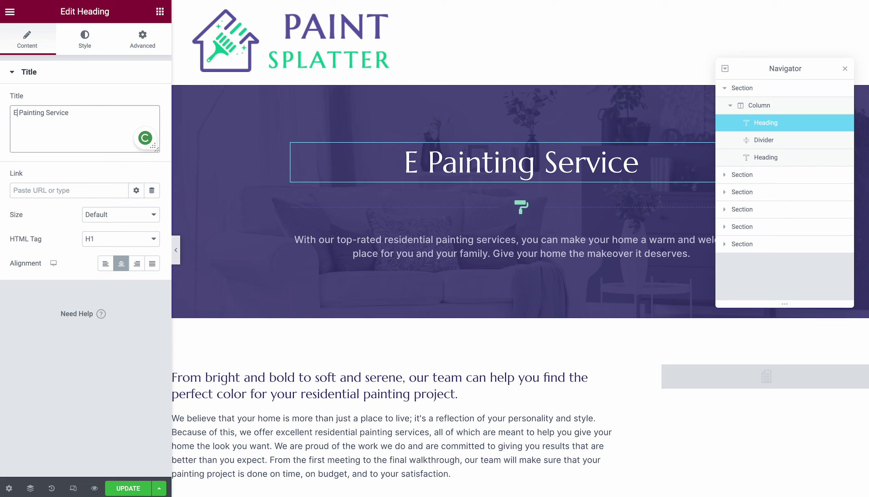
text(erior)
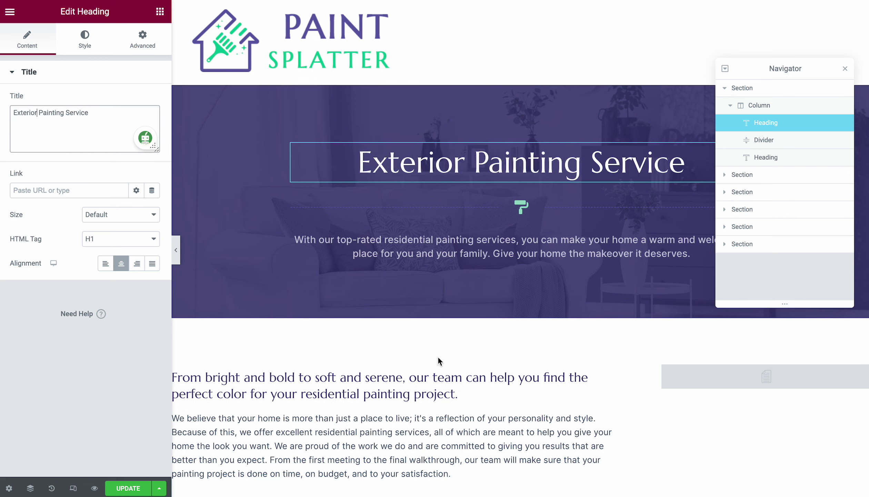
Assign "Block: Sidebar" to the empty Template widget beside the introductory text of the Exterior Painting page.
click(712, 370)
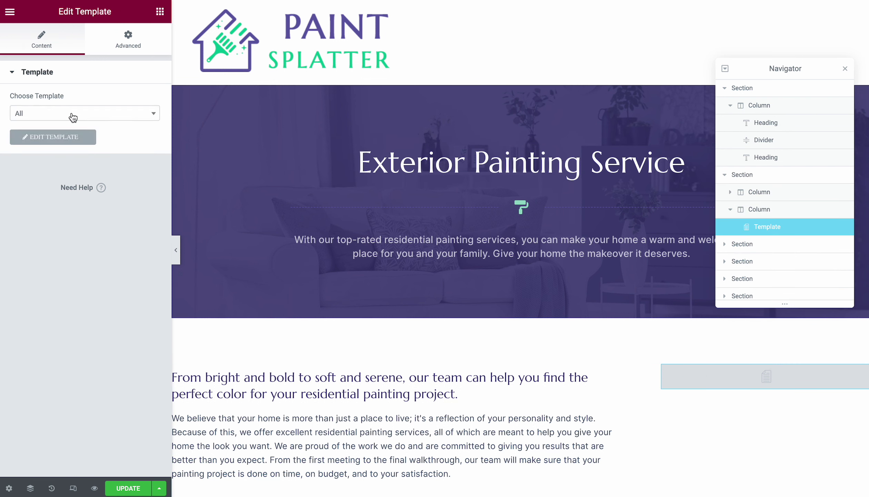
click(69, 114)
text(si)
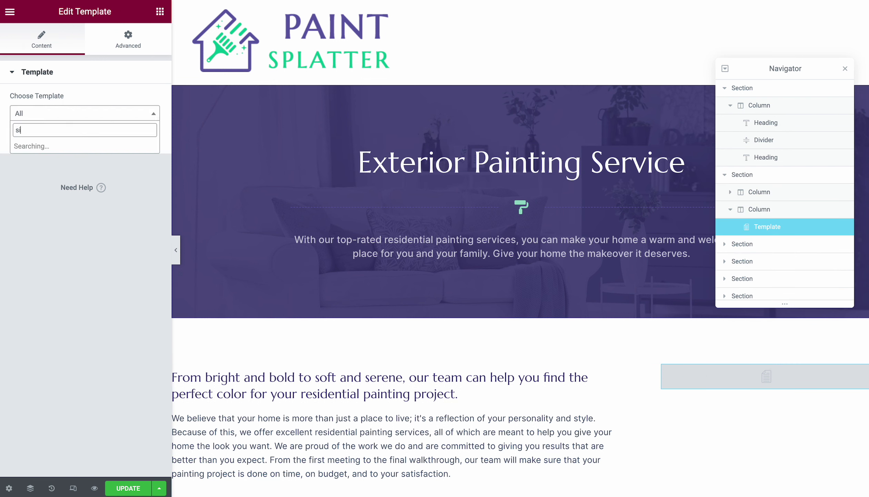
text(debar)
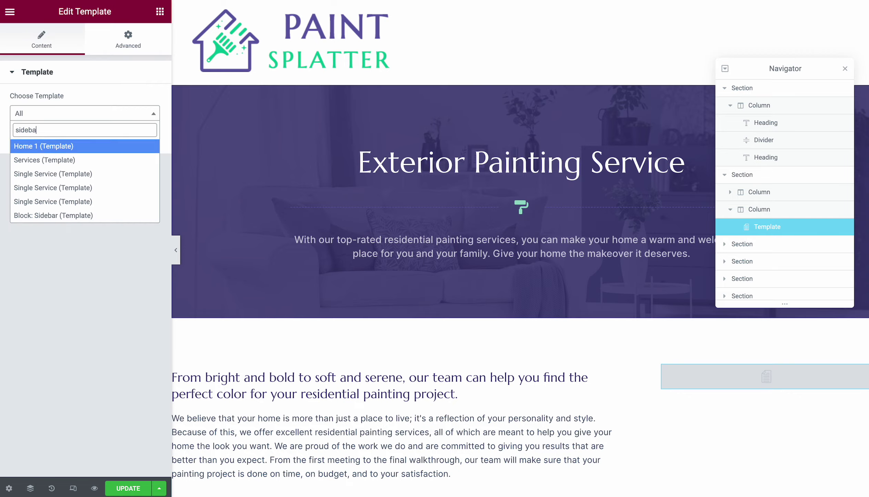
click(59, 149)
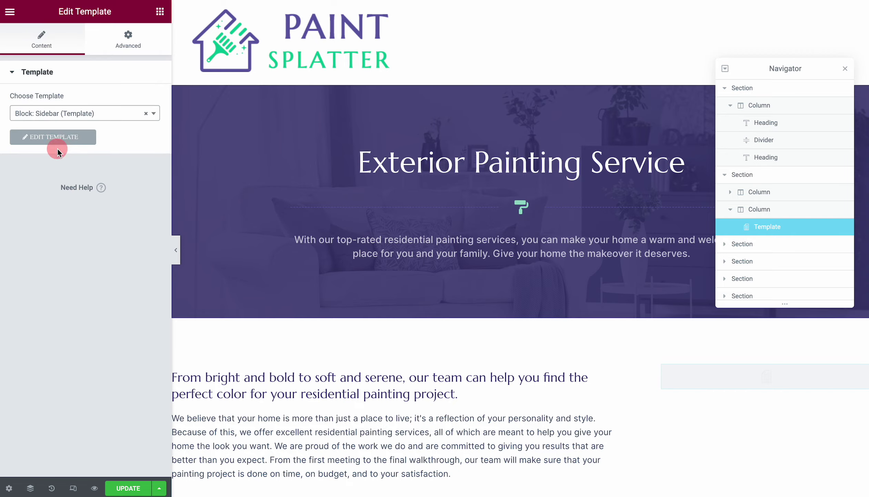
Assign "Block: Main CTA" to the empty Template widget below the customer testimonials and update the Exterior Painting page.
scroll(384, 217, down, 10)
scroll(384, 220, down, 15)
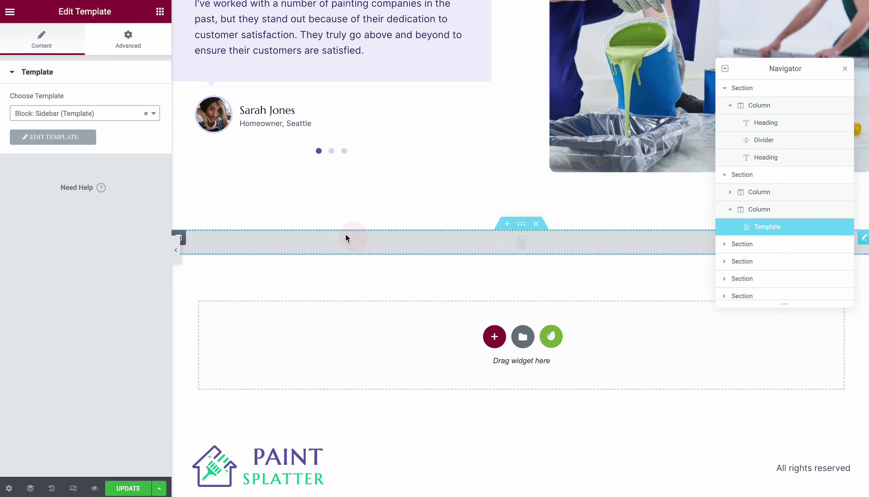
click(243, 238)
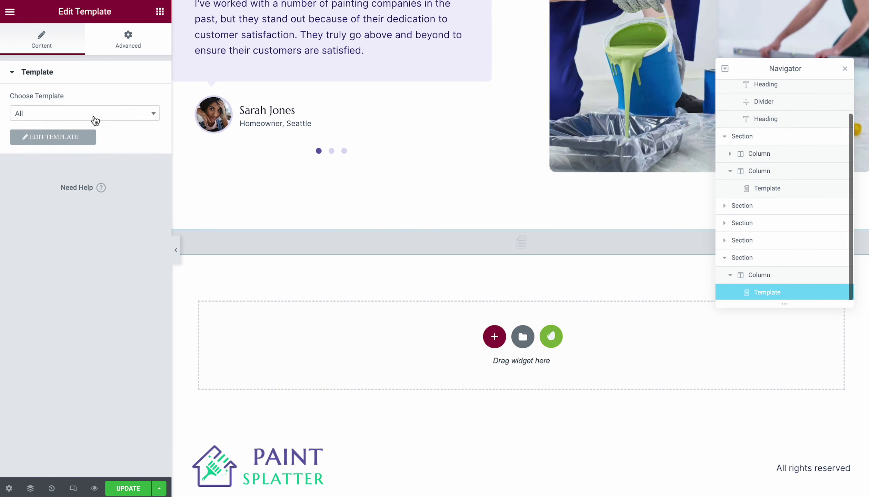
click(94, 116)
text(cta)
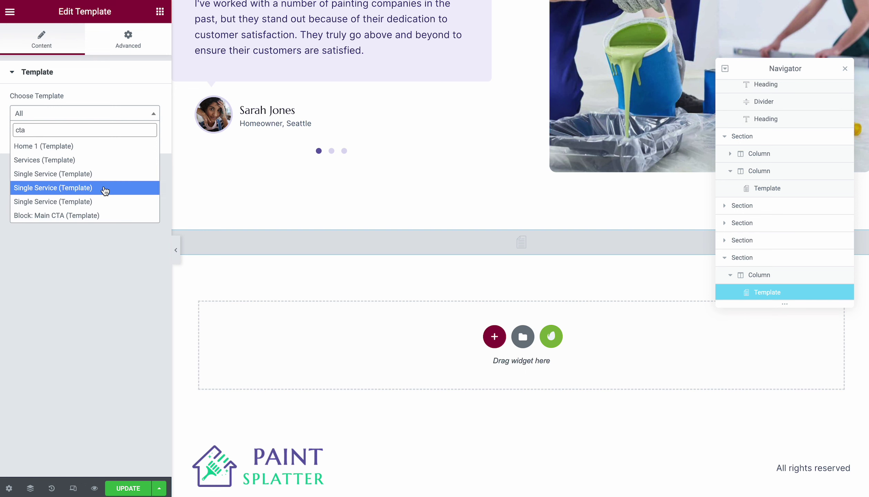
click(74, 216)
click(127, 489)
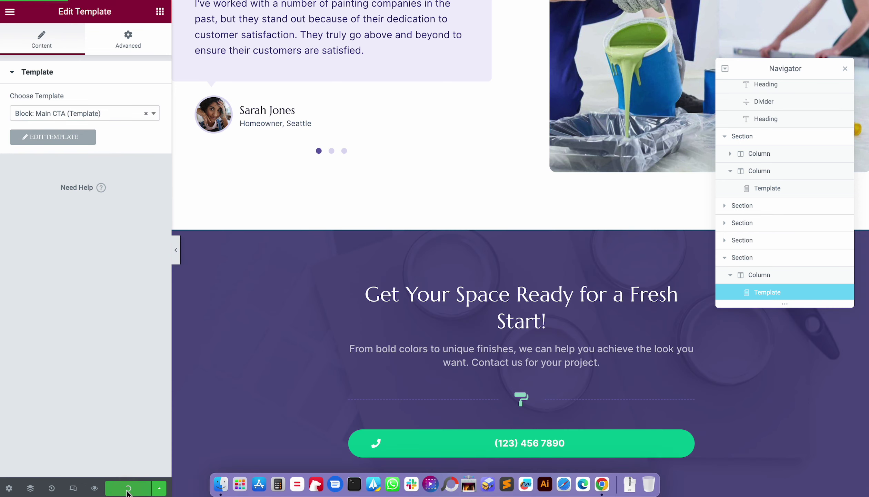
Exit the Elementor editor and start a new page titled "About".
click(10, 12)
click(56, 233)
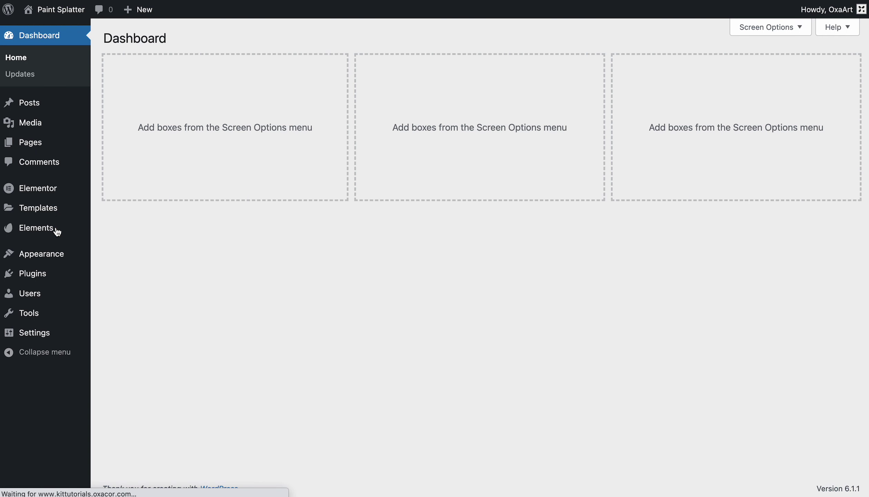
mouse_move(58, 146)
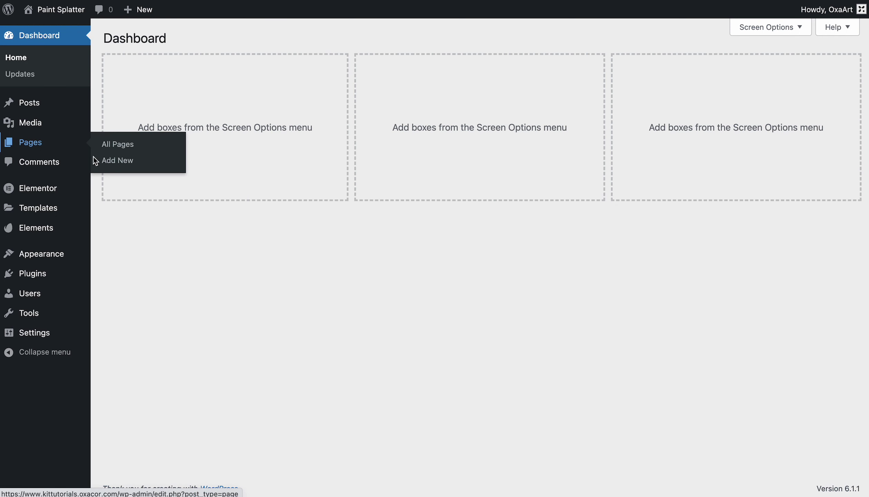
click(110, 167)
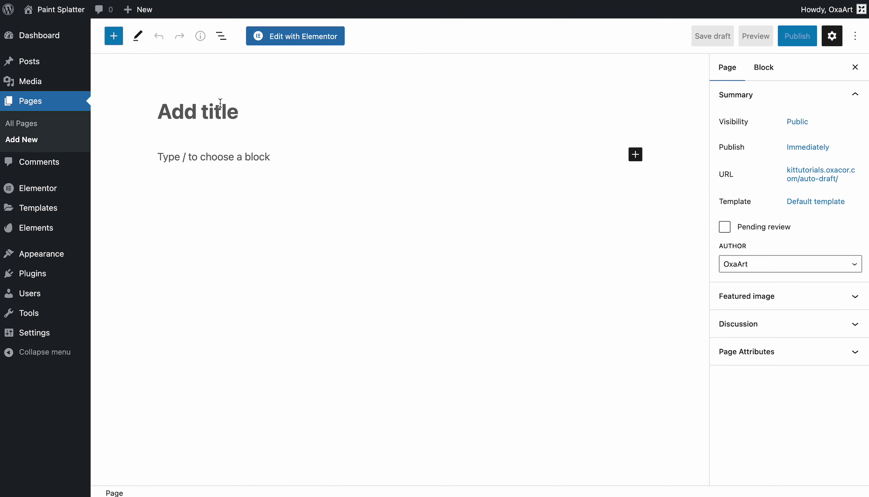
text(About)
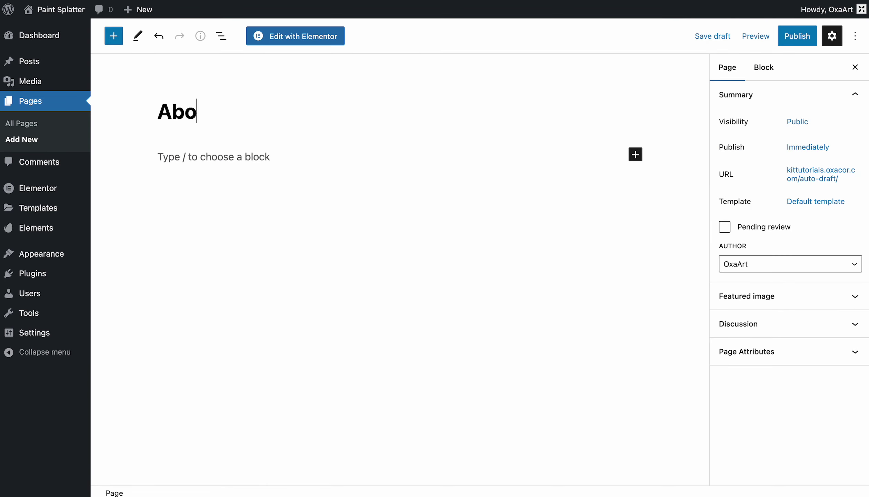
click(798, 41)
mouse_move(827, 9)
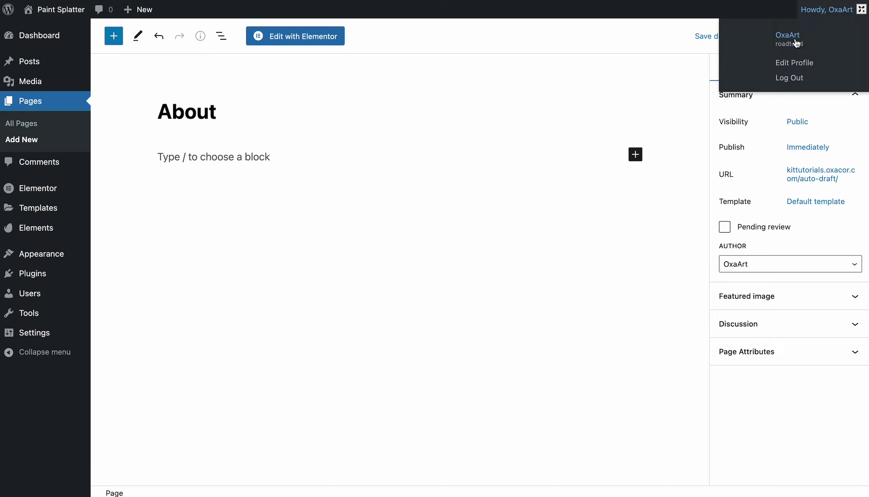
click(552, 154)
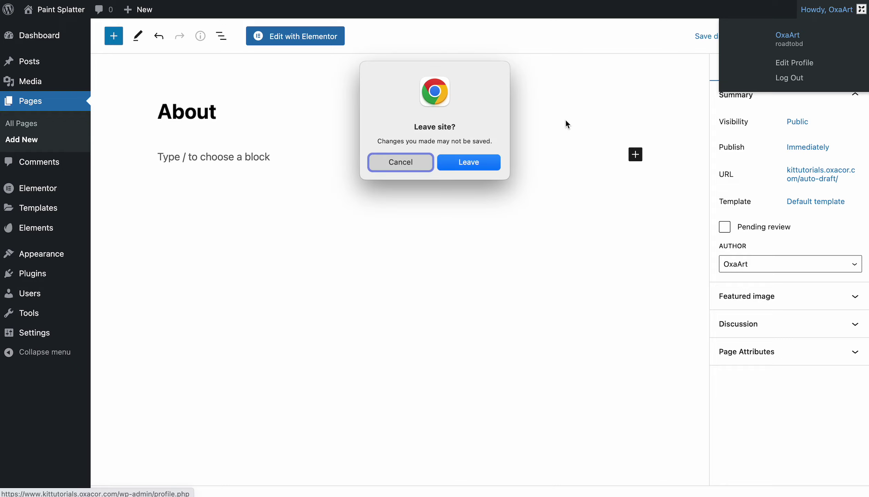
click(409, 162)
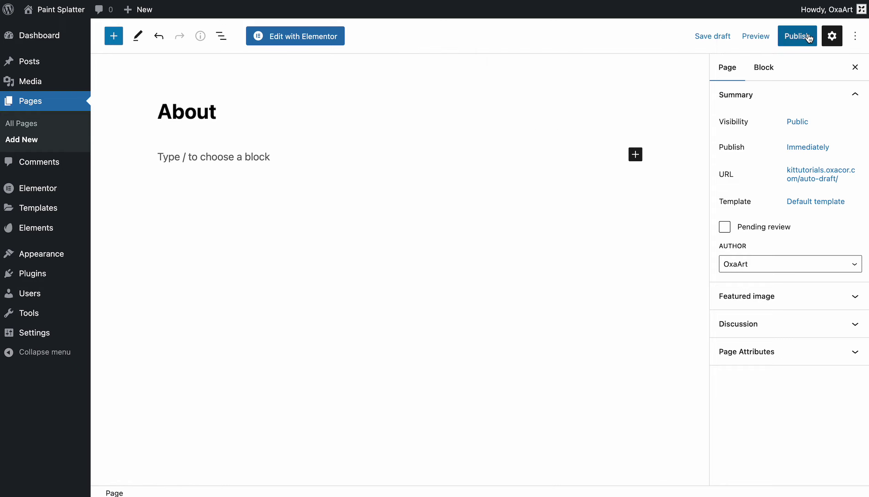
Publish the About page and insert the Paint Splatter kit's About template into it with Elementor.
click(809, 37)
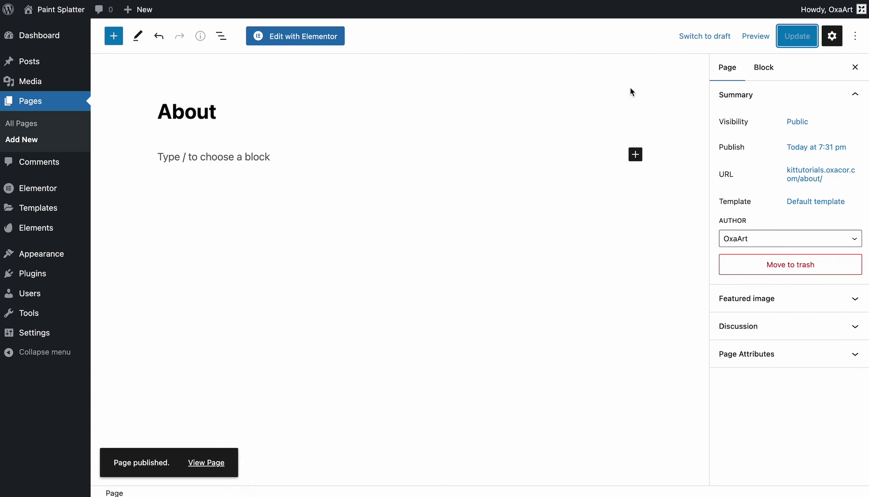
click(320, 39)
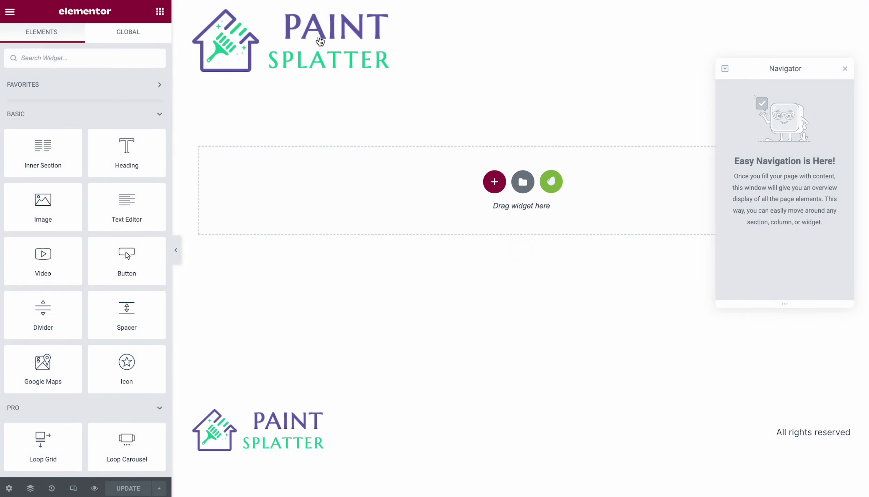
click(551, 182)
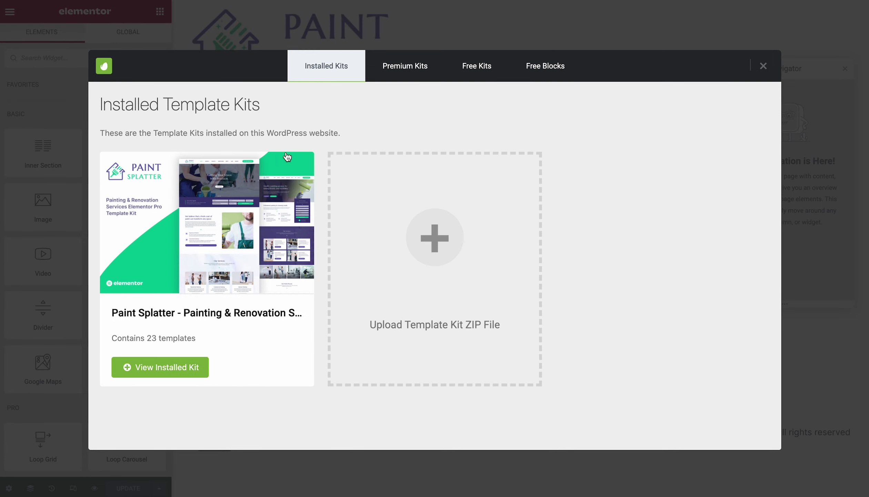
click(258, 178)
scroll(505, 227, down, 15)
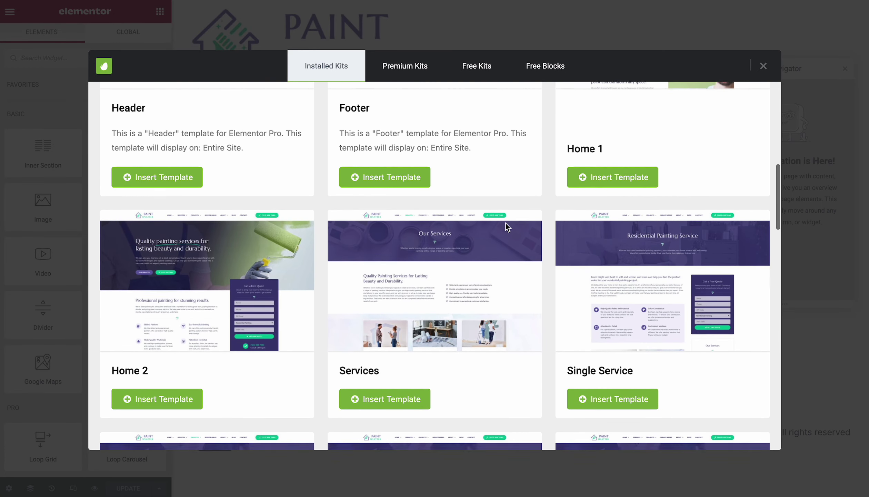
scroll(506, 224, down, 5)
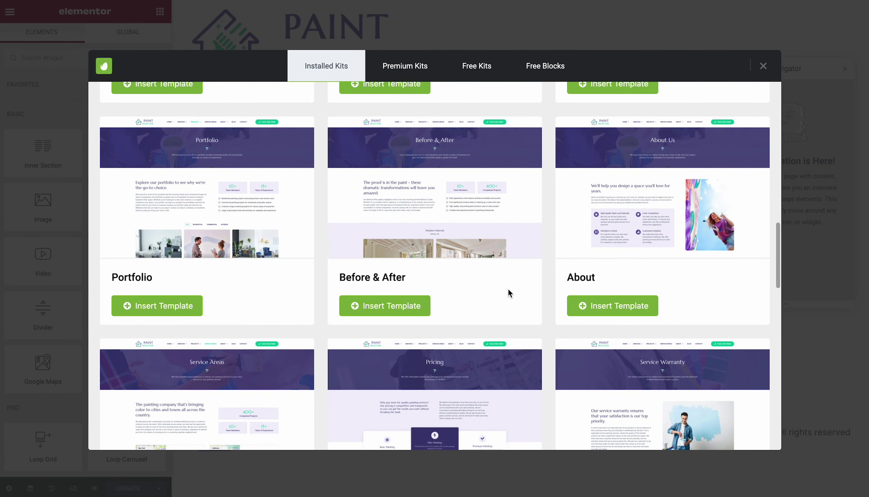
click(588, 307)
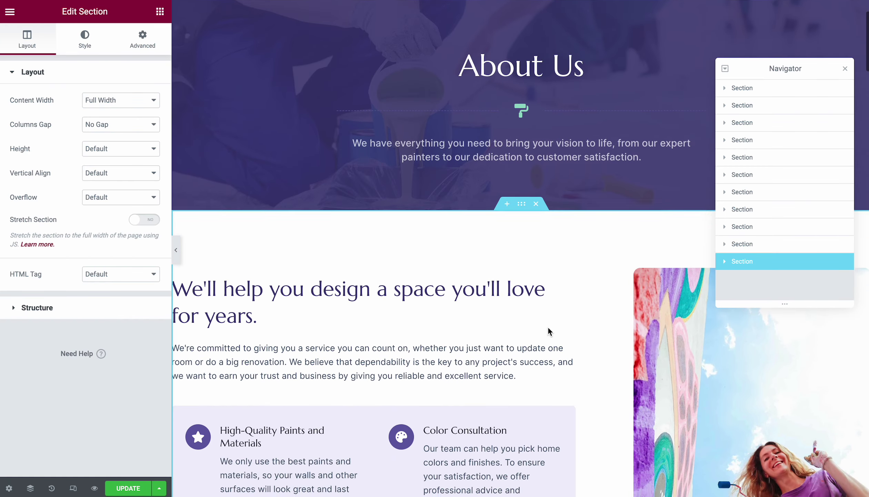
Assign "Block: Main CTA" to the empty Template widget below the Satisfaction Guarantee section and update the About page.
scroll(548, 326, down, 12)
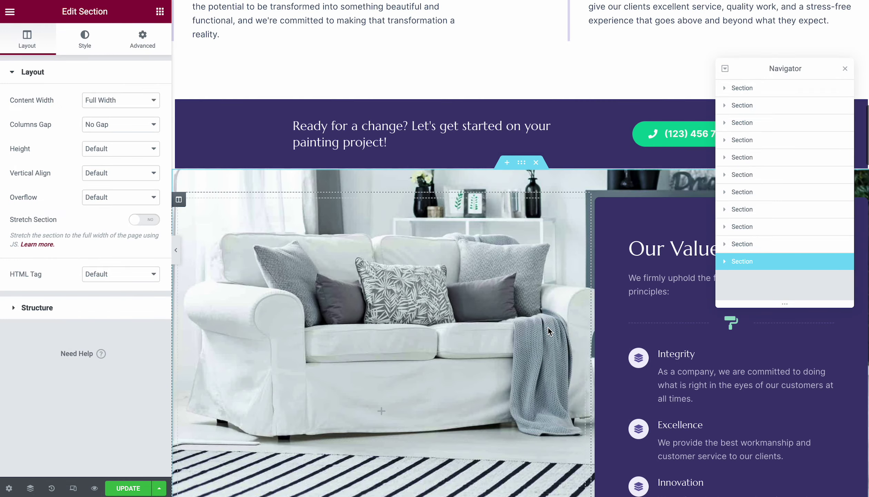
scroll(548, 327, down, 10)
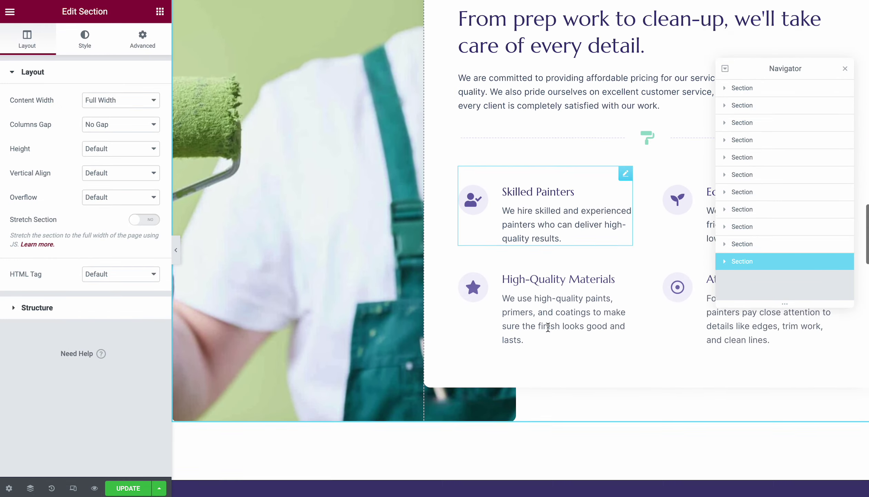
scroll(548, 326, down, 12)
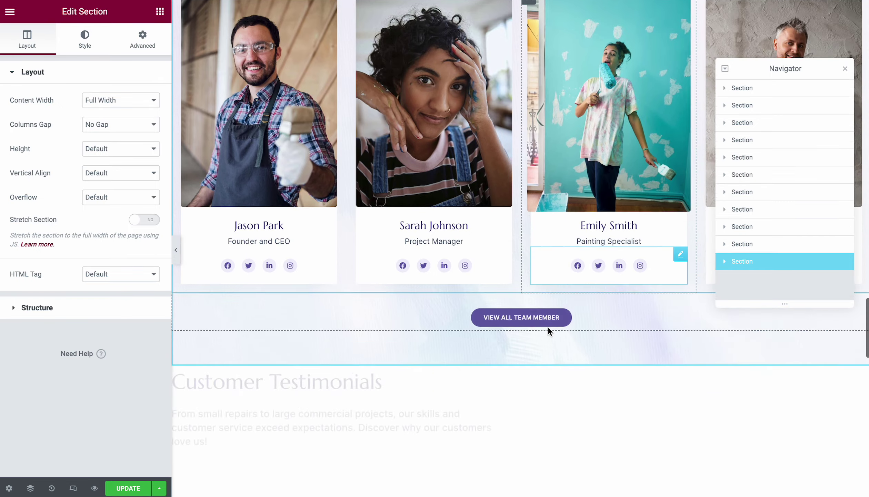
scroll(548, 327, down, 12)
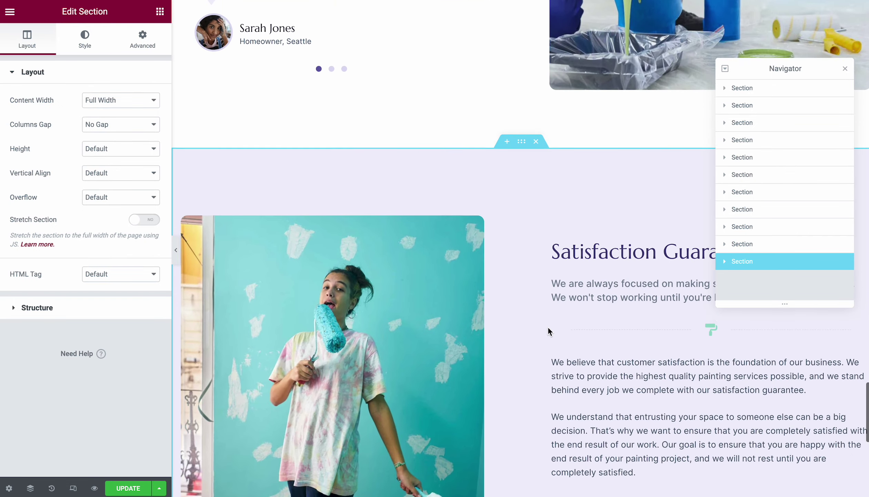
scroll(549, 330, down, 6)
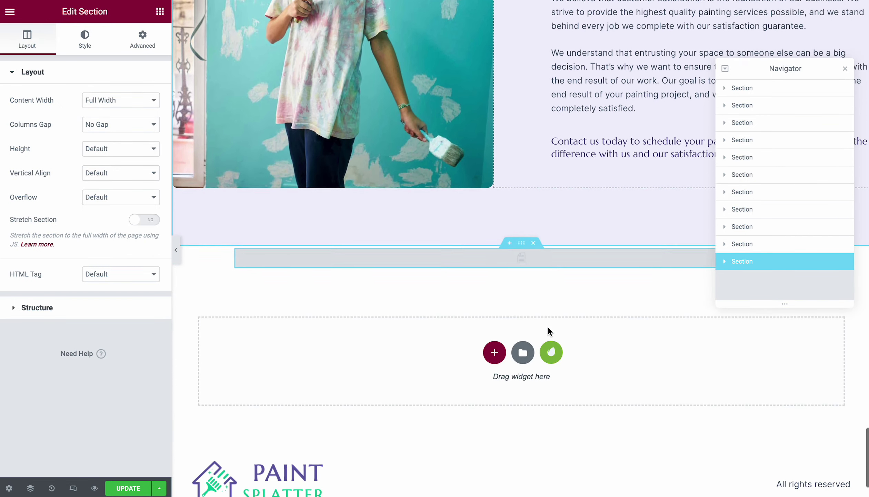
scroll(548, 326, down, 1)
click(505, 245)
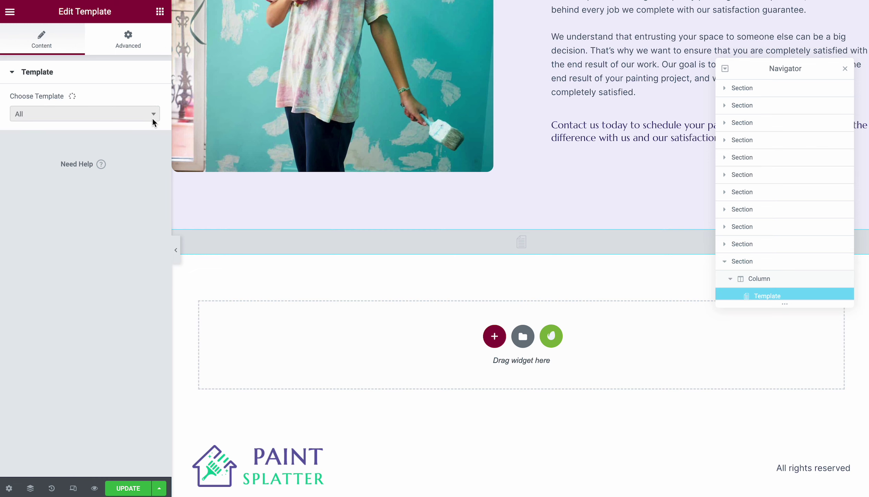
click(97, 119)
text(cta)
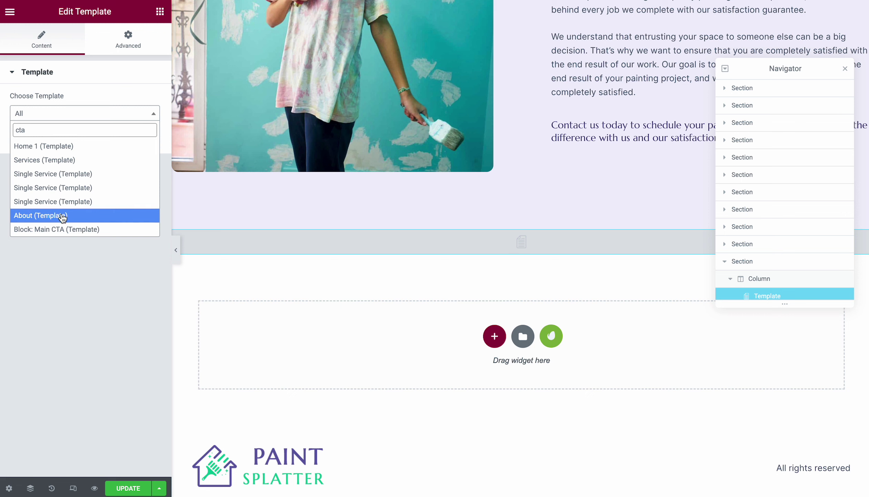
click(63, 228)
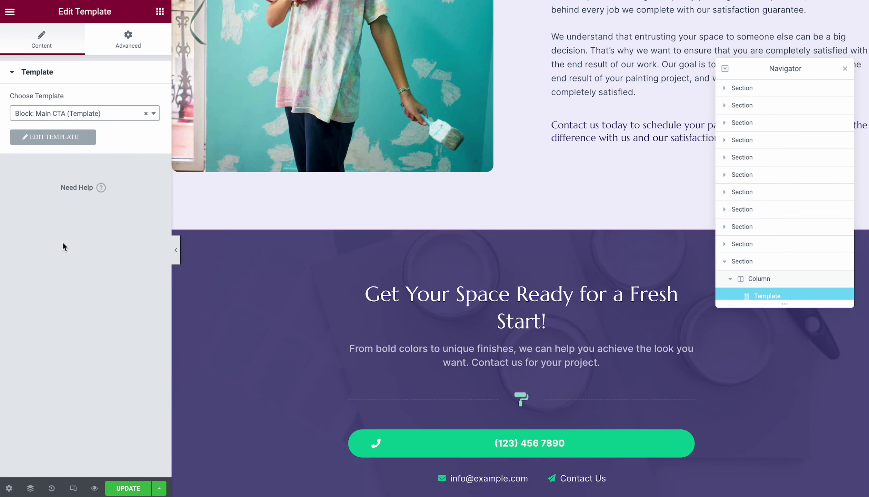
click(131, 487)
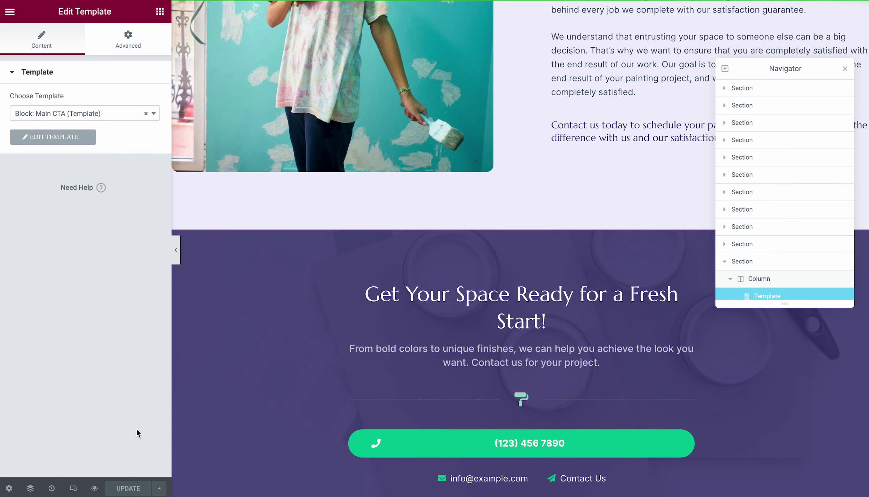
Exit the Elementor editor and start a new page titled "Portfolio".
click(10, 12)
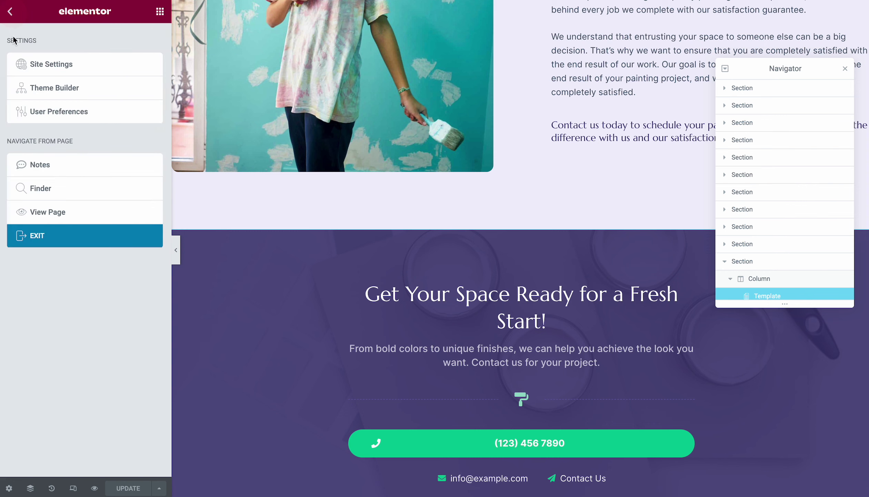
click(40, 235)
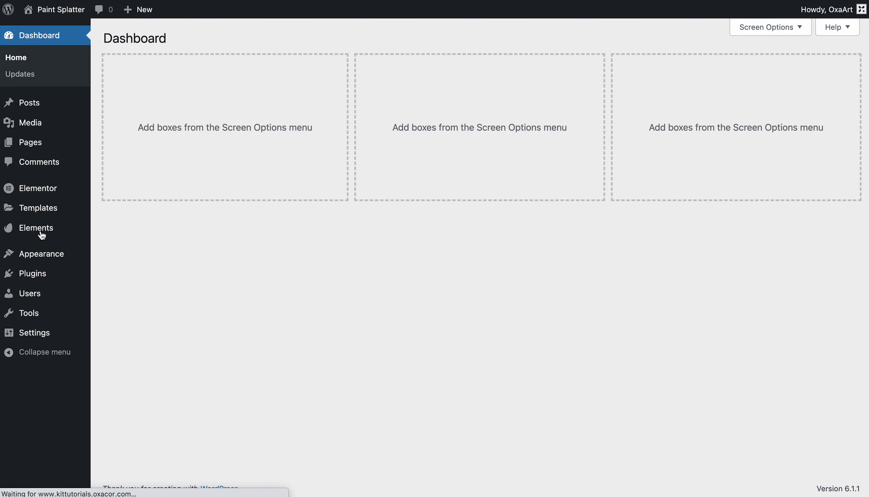
mouse_move(69, 149)
click(111, 161)
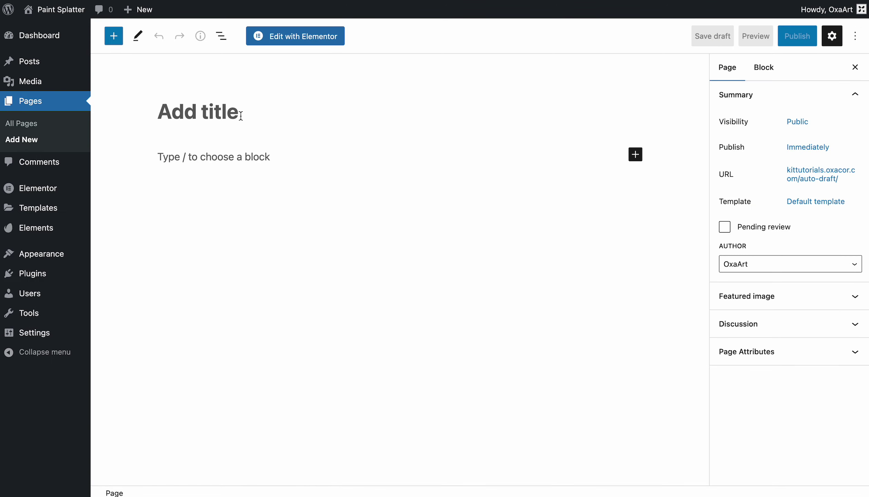
text(Portfoli)
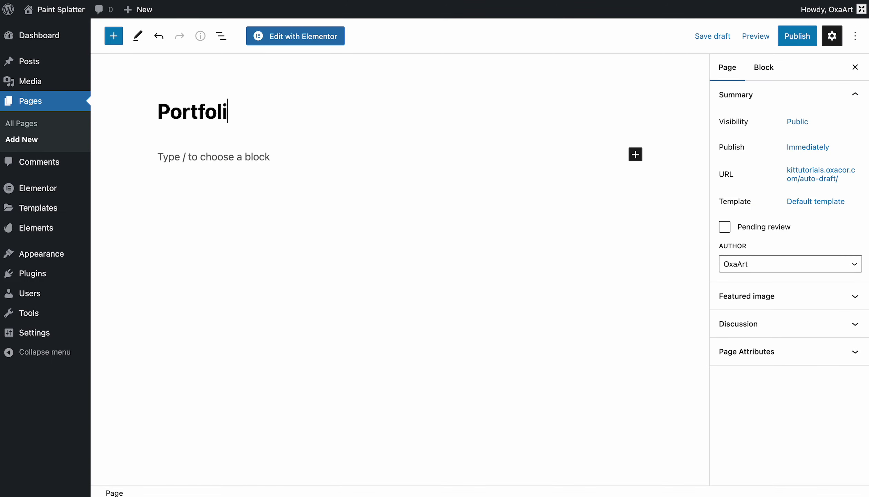
text(o)
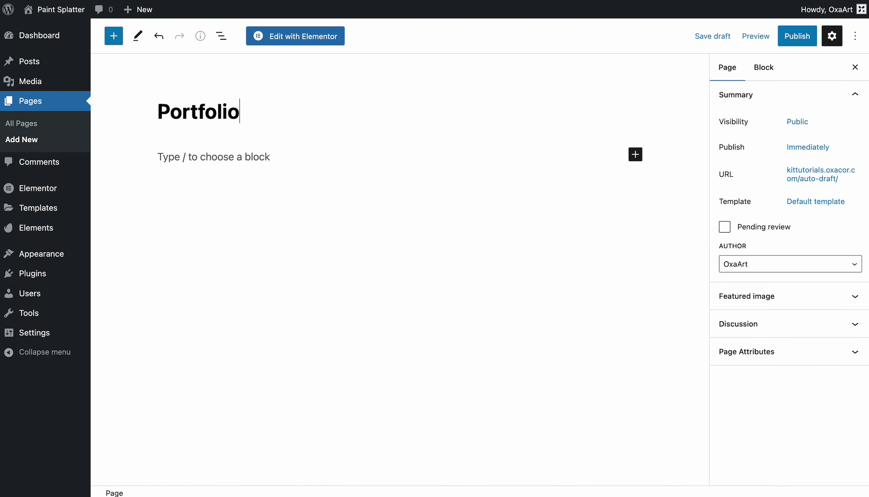
Publish the Portfolio page and insert the Paint Splatter kit's Portfolio template into it with Elementor.
click(799, 43)
click(336, 46)
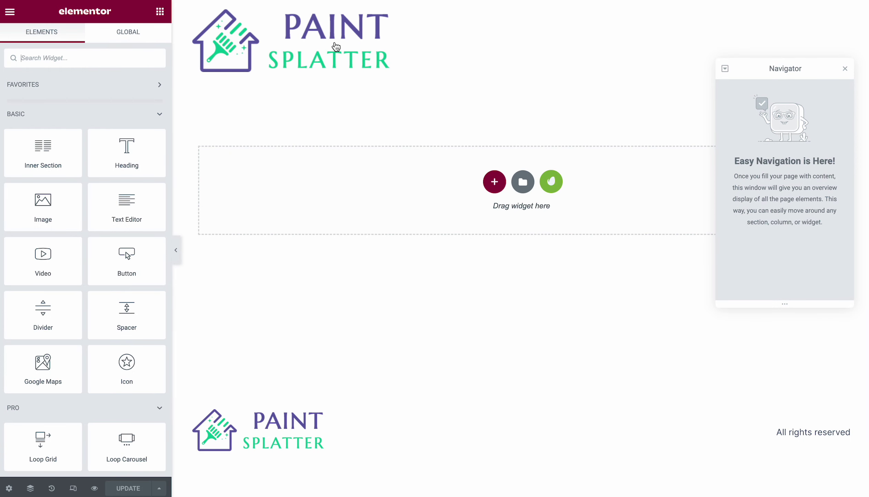
click(553, 182)
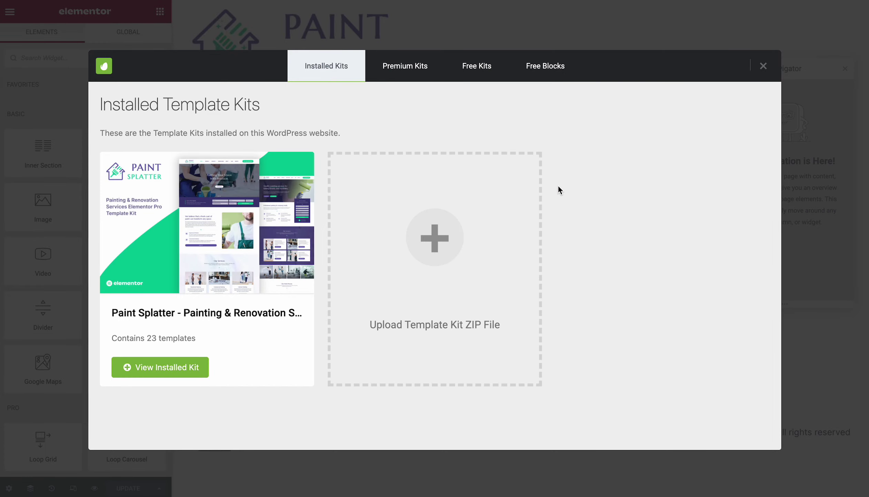
click(218, 204)
scroll(479, 187, down, 8)
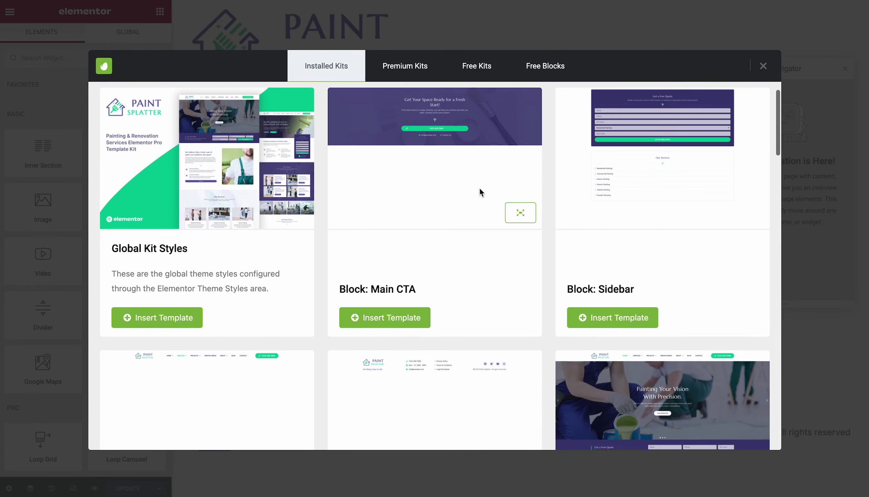
scroll(481, 191, down, 3)
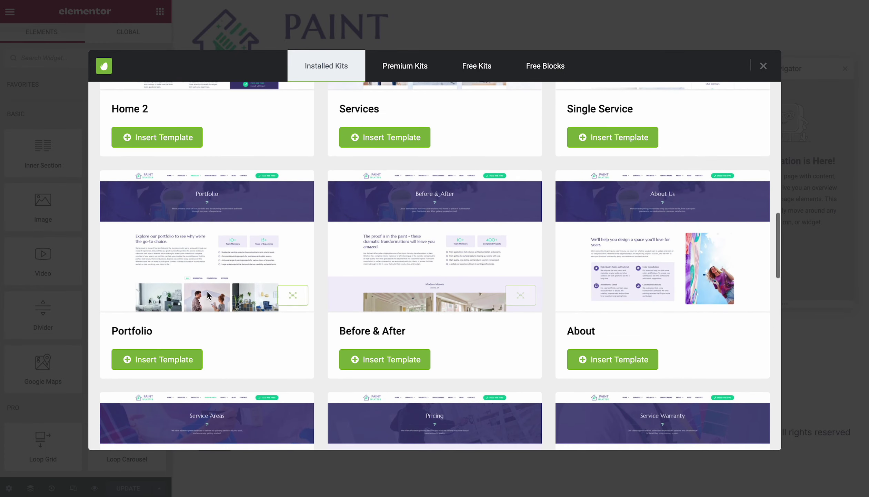
drag(152, 330, 113, 330)
click(152, 359)
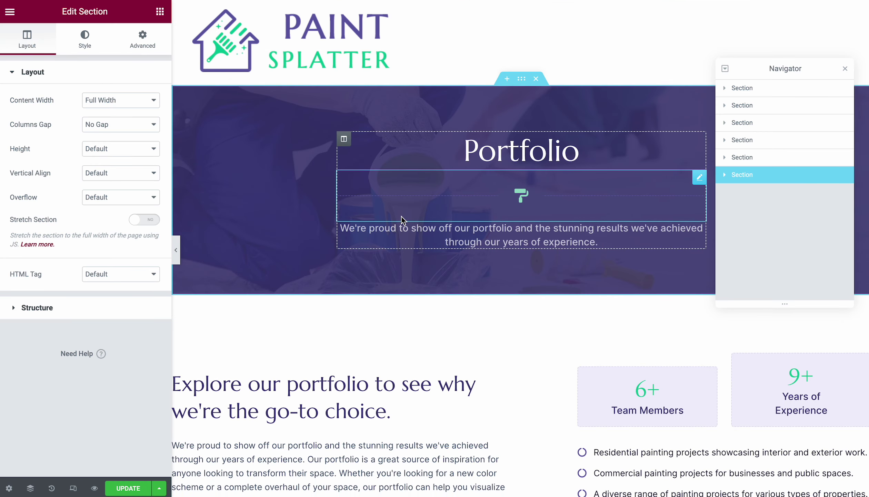
Preview the Residential, Commercial and All filters of the image gallery on the Portfolio page.
scroll(402, 215, down, 5)
scroll(402, 217, down, 7)
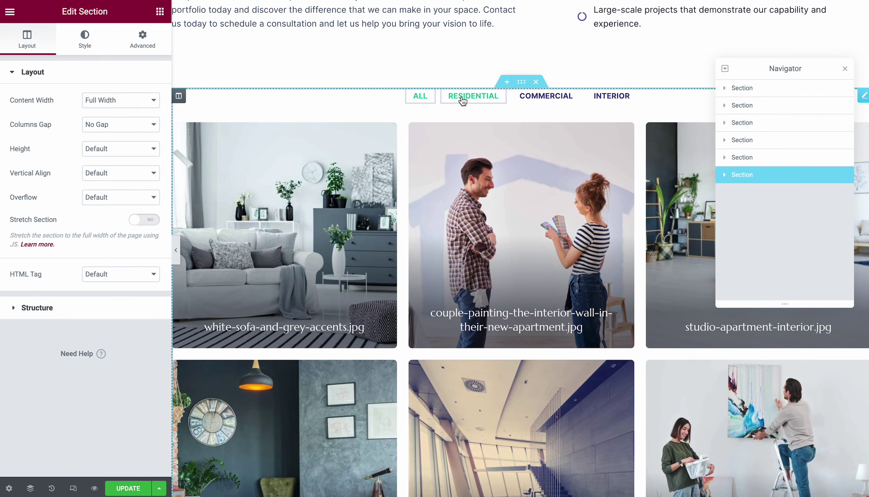
click(462, 97)
click(539, 100)
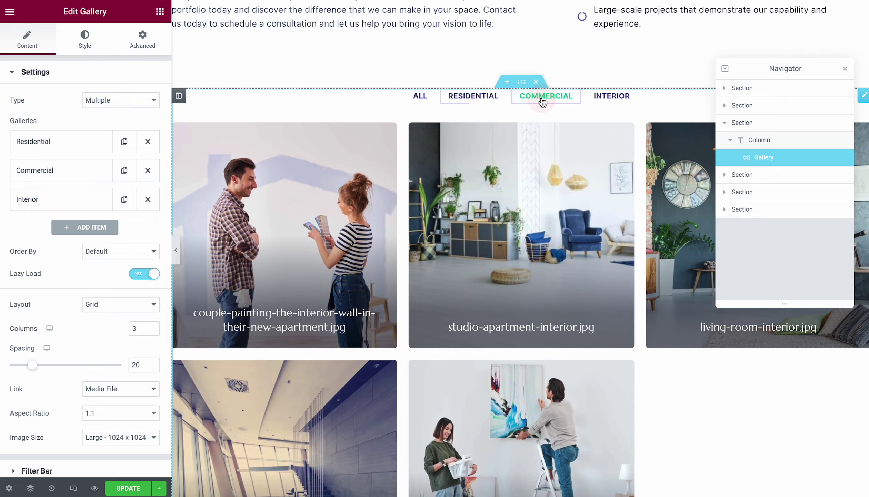
click(419, 95)
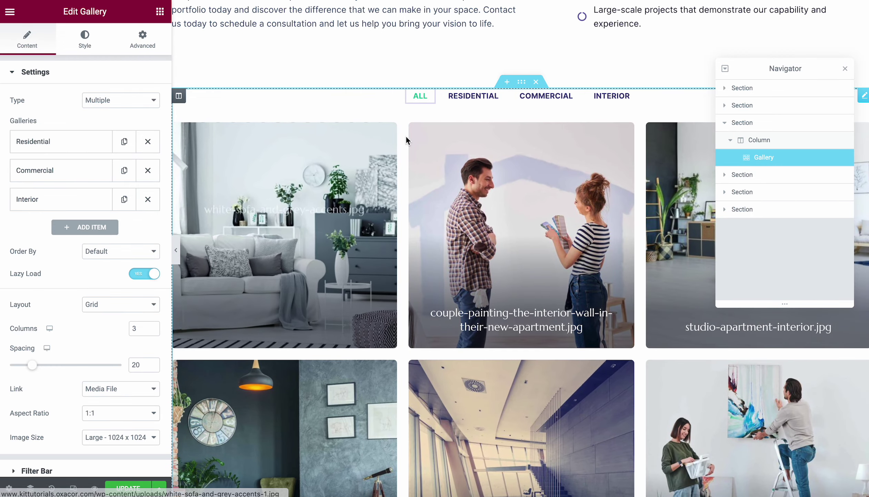
Move the Navigator off the Gallery widget's edit handle, rename its Residential gallery to "Exterior" and preview that filter.
drag(776, 73, 509, 352)
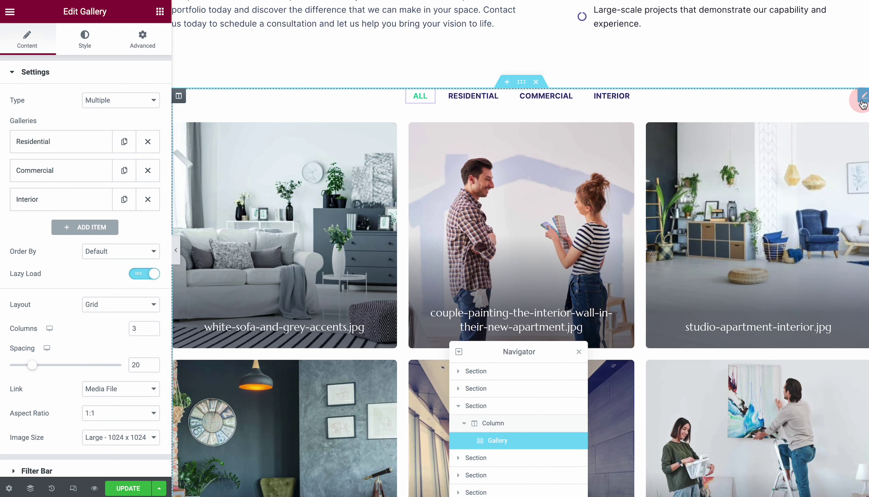
click(121, 102)
click(121, 100)
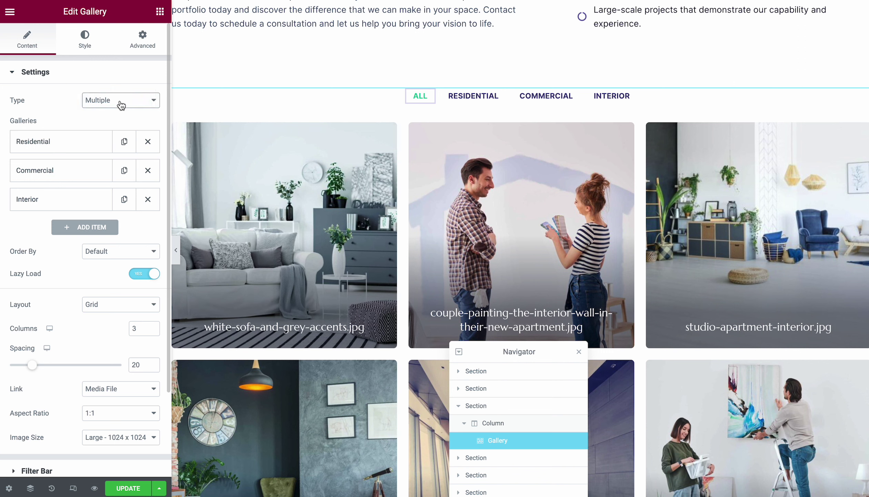
click(37, 151)
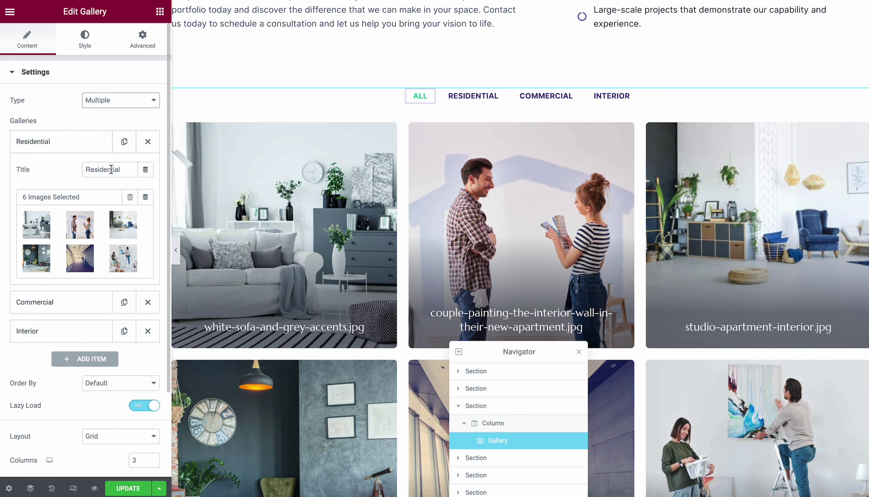
double_click(125, 169)
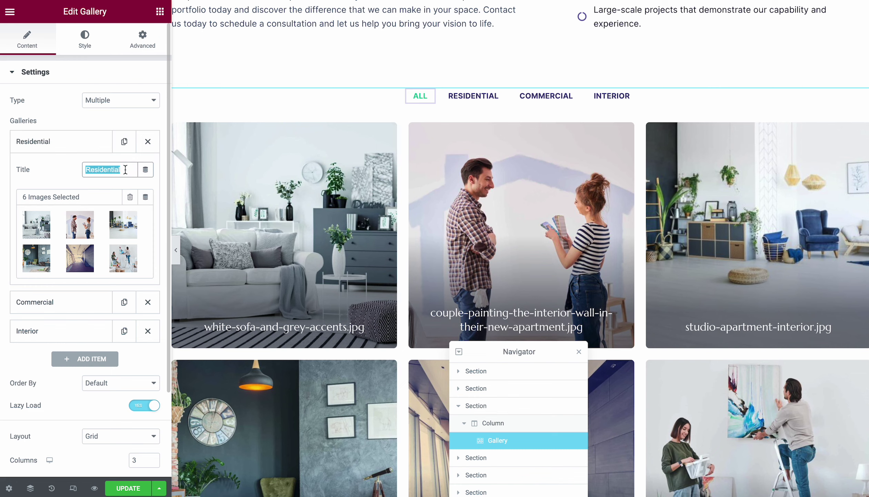
text(Exter)
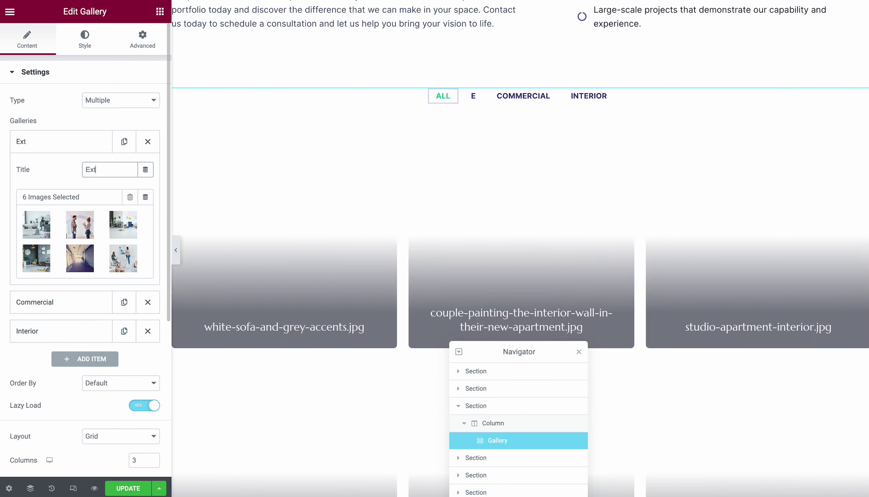
text(ior)
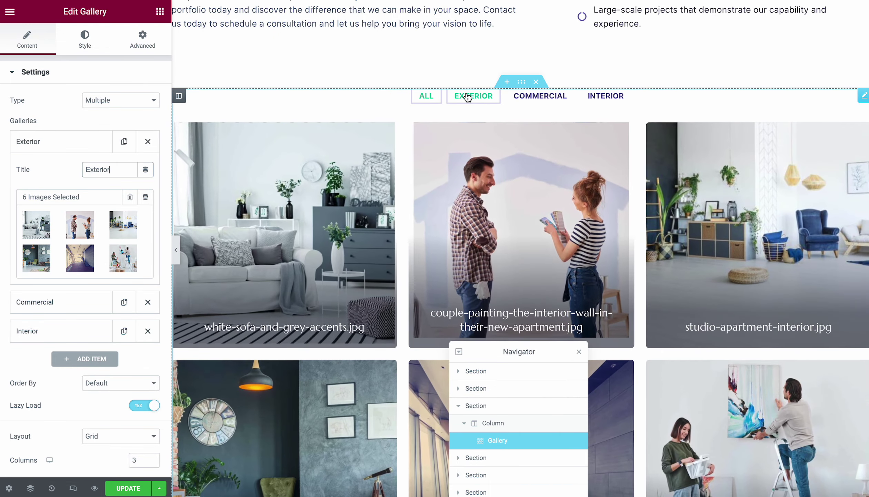
click(469, 98)
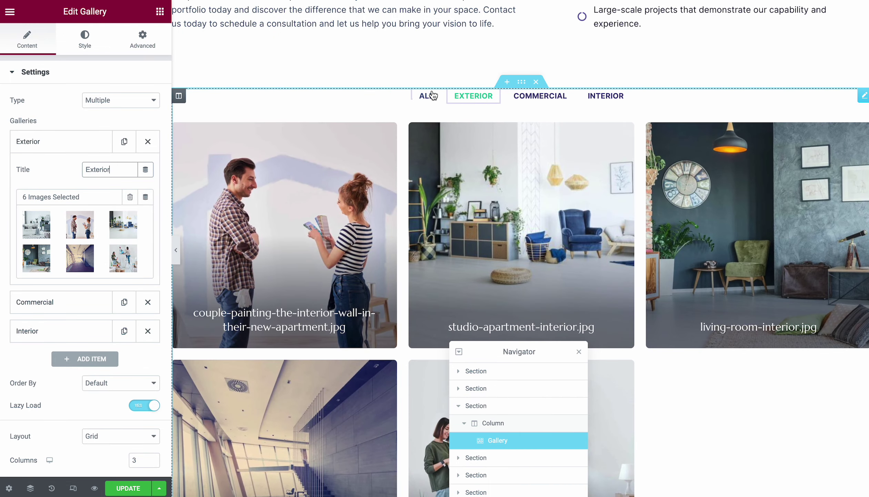
Show all images in the gallery preview, open the Exterior gallery's images and inspect the attachment details of the first three.
click(429, 95)
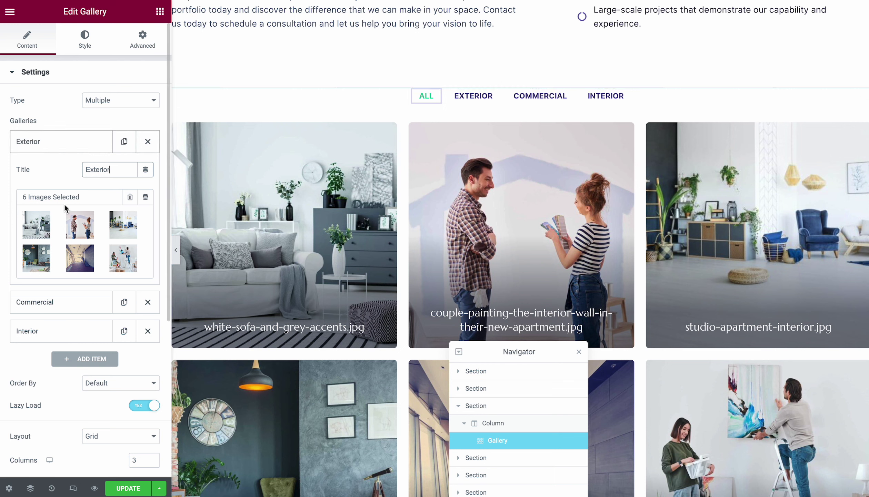
click(70, 236)
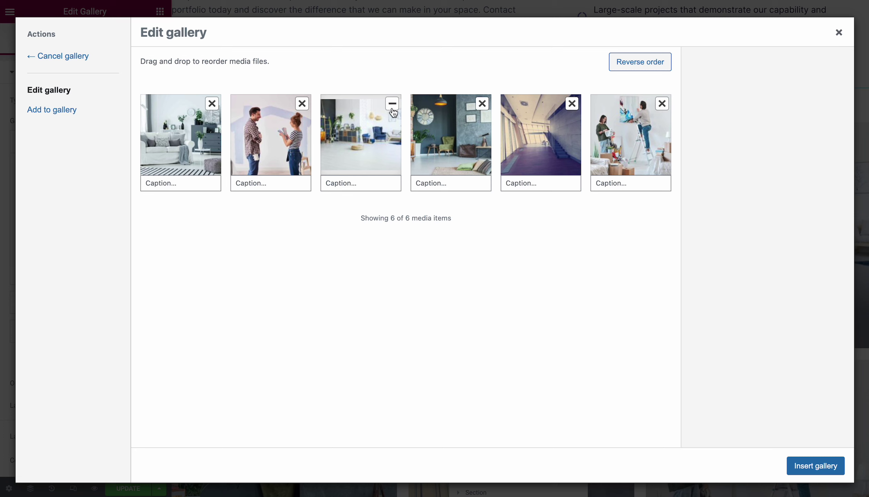
click(353, 138)
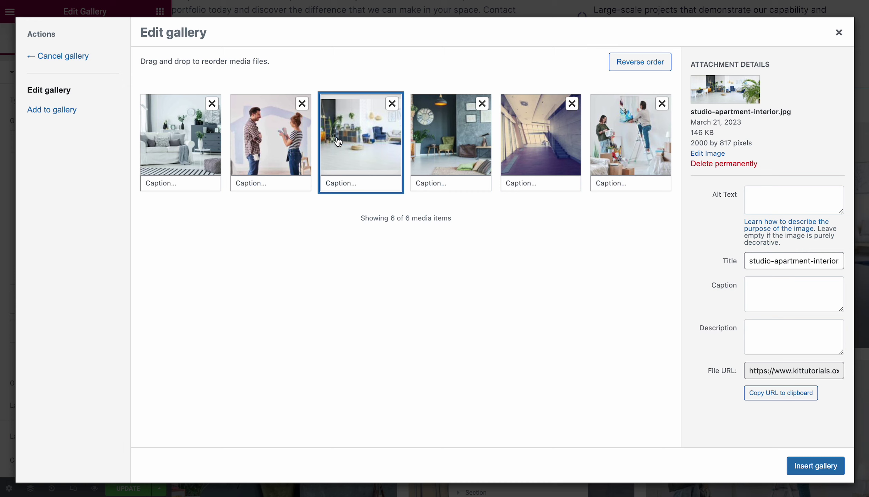
click(270, 144)
click(185, 140)
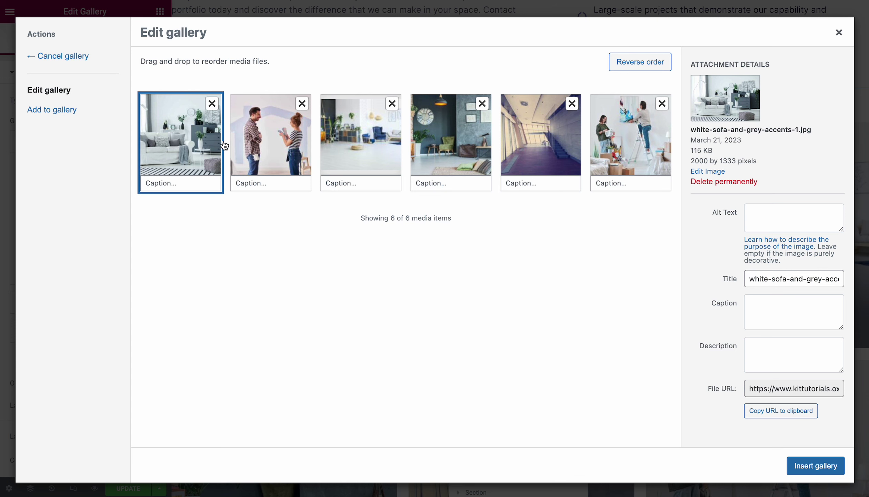
Add street-art.jpg from the media library to the Exterior gallery and insert the updated gallery.
click(89, 116)
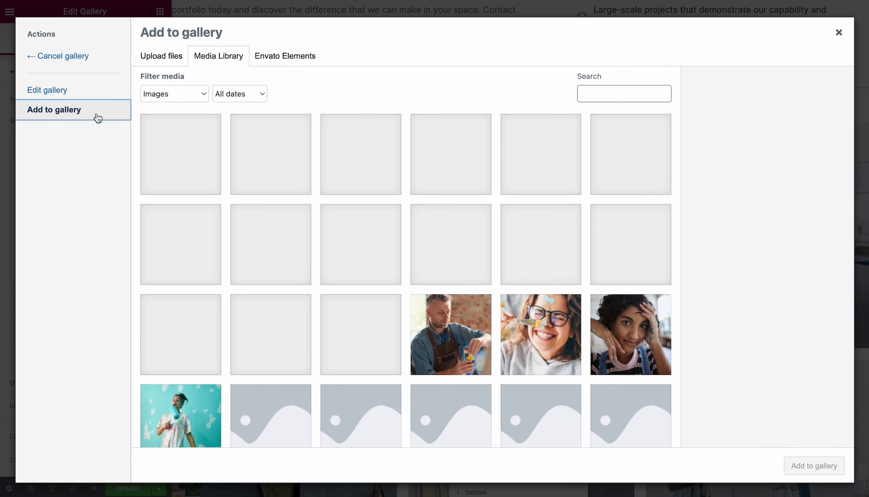
scroll(335, 238, down, 1)
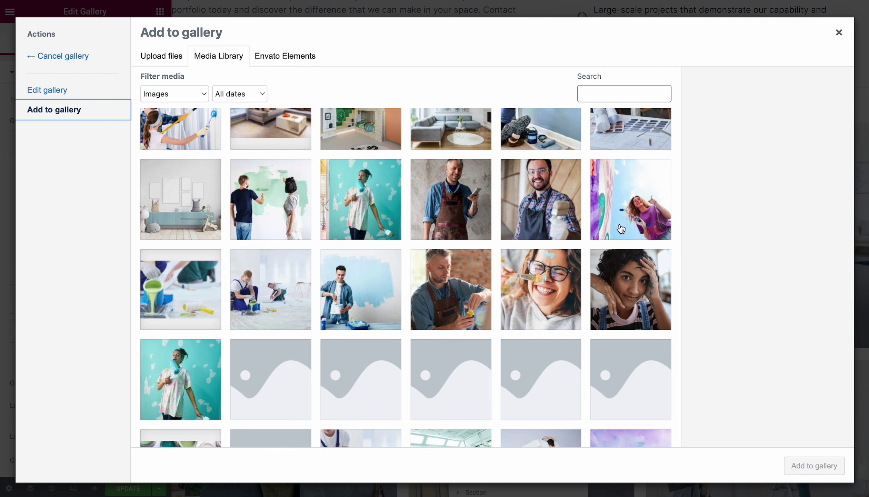
click(624, 229)
click(797, 462)
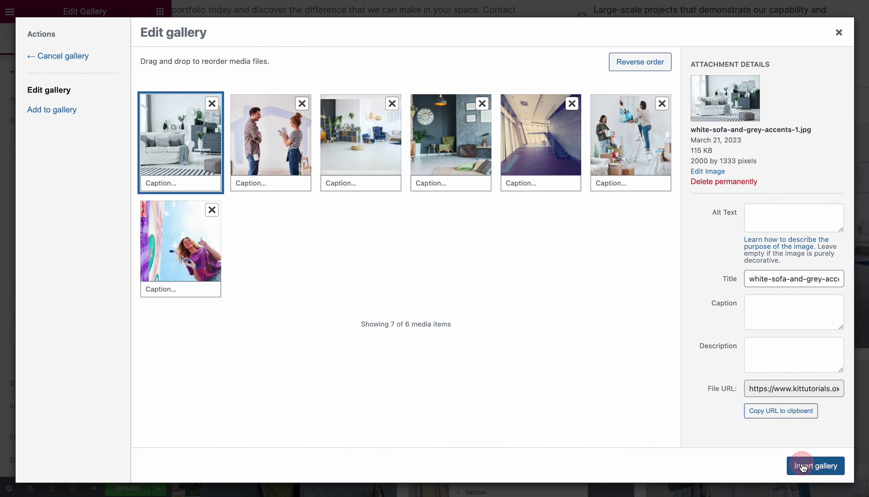
click(193, 227)
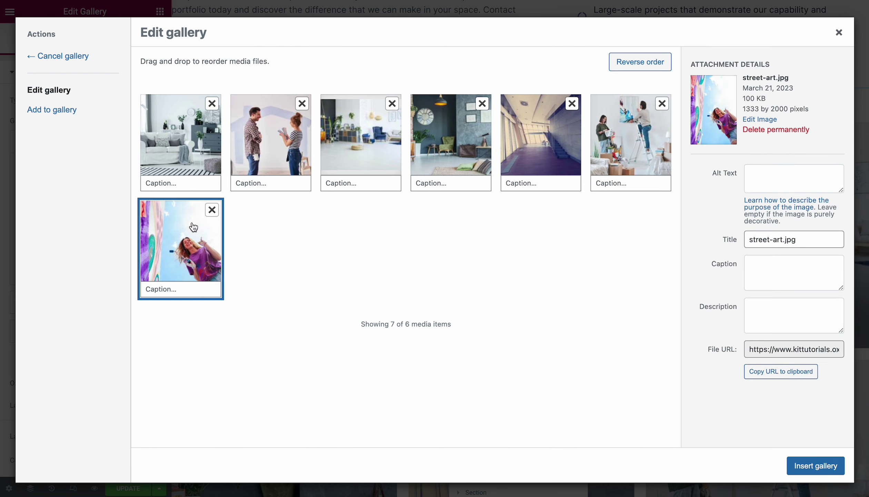
click(804, 466)
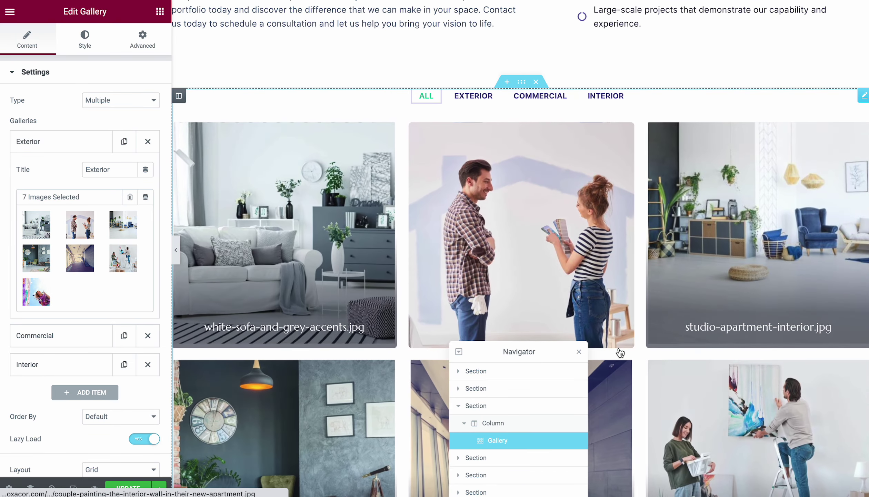
Review the updated image grid on the page and examine the Gallery widget's Overlay settings for title and description.
scroll(620, 351, down, 6)
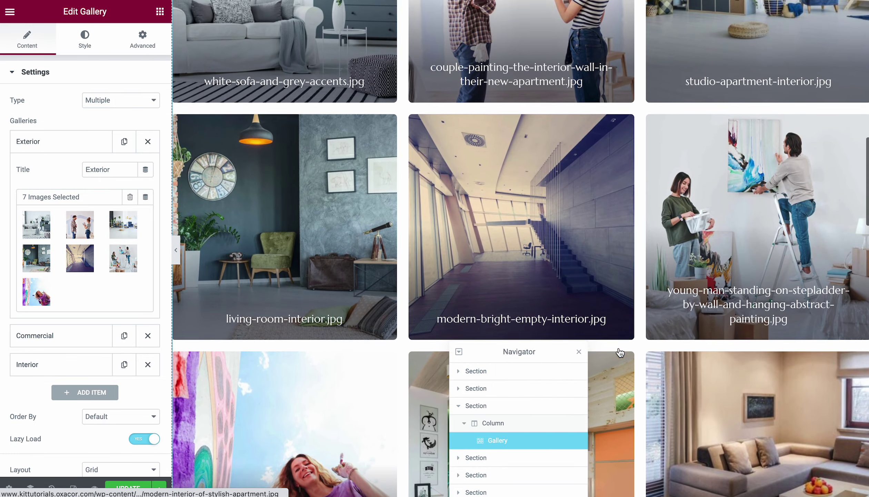
scroll(620, 352, up, 8)
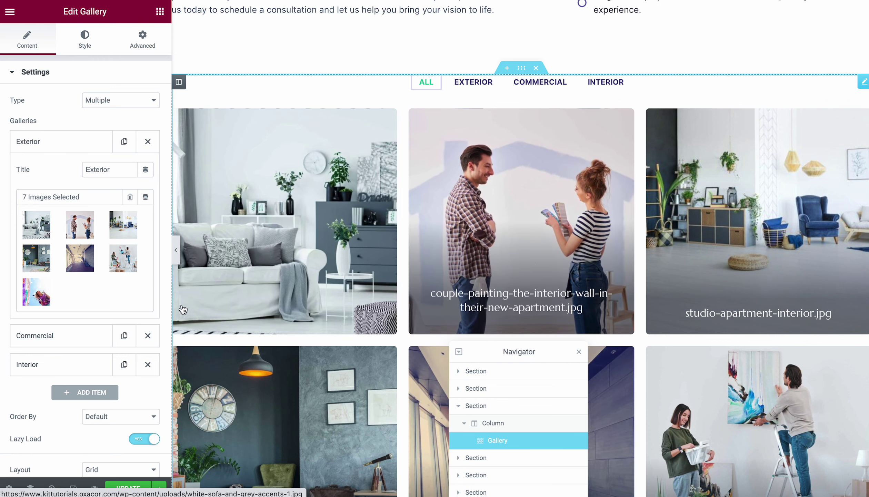
scroll(70, 303, down, 8)
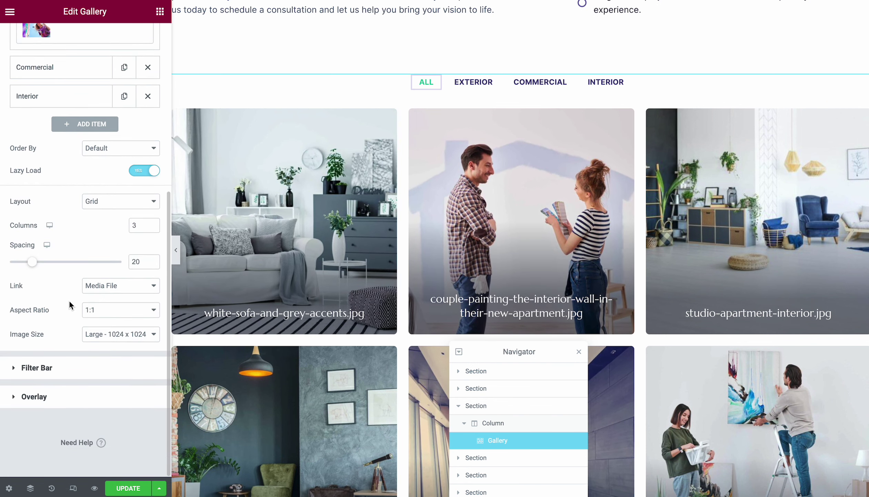
click(56, 397)
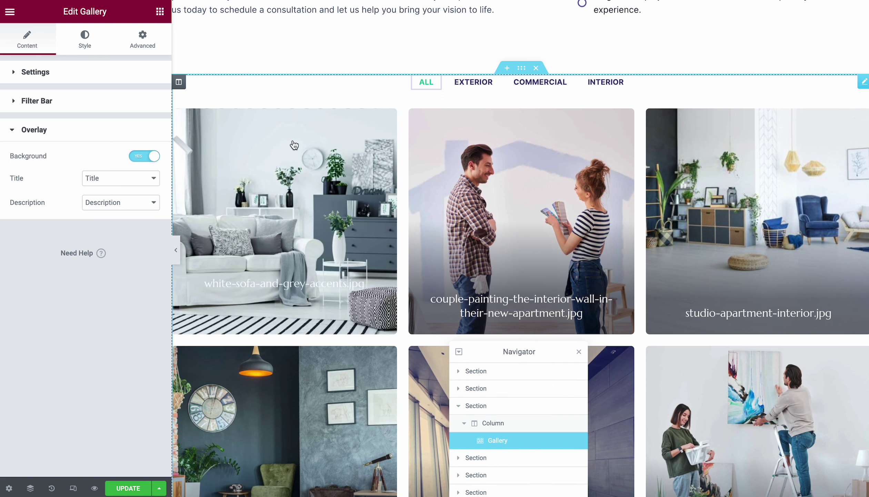
Give the Exterior gallery's white sofa image the title "Portfolio Name" and description "Portfolio Short Description", and insert the gallery.
click(37, 74)
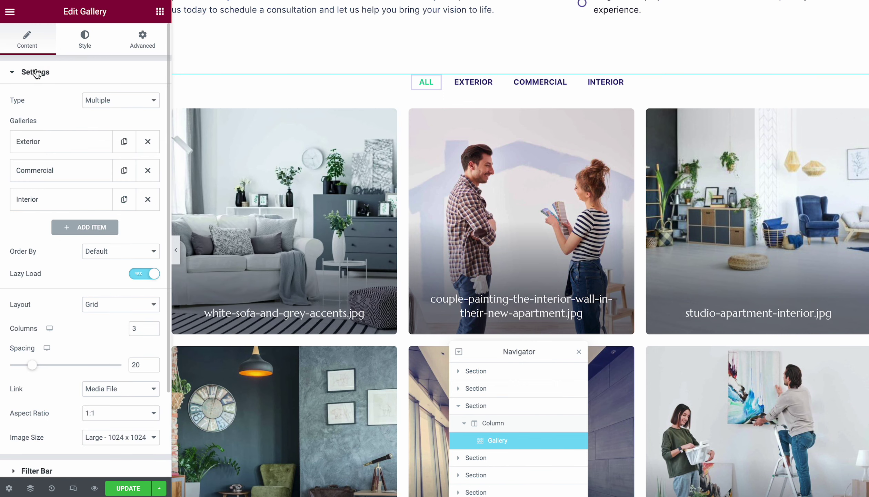
click(63, 152)
click(39, 224)
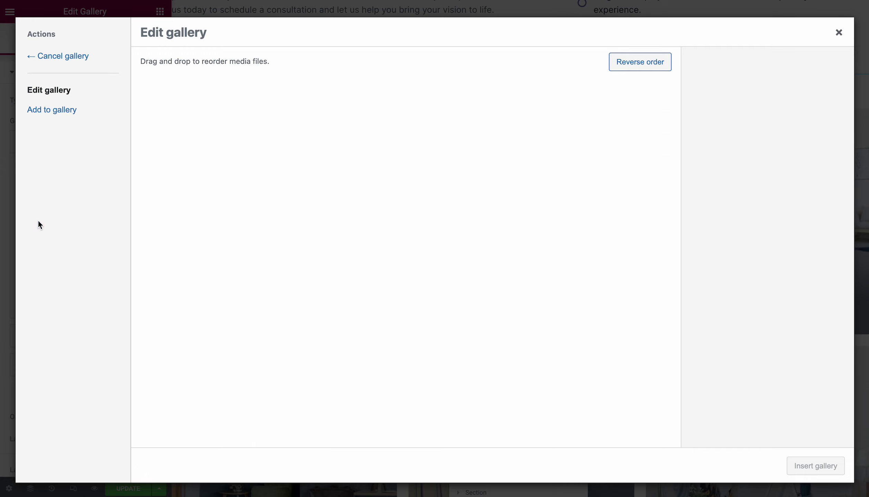
click(173, 149)
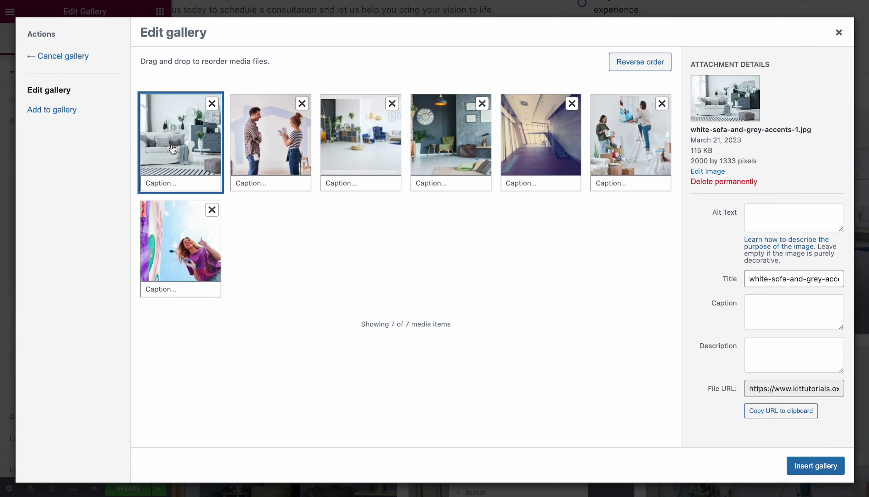
triple_click(778, 277)
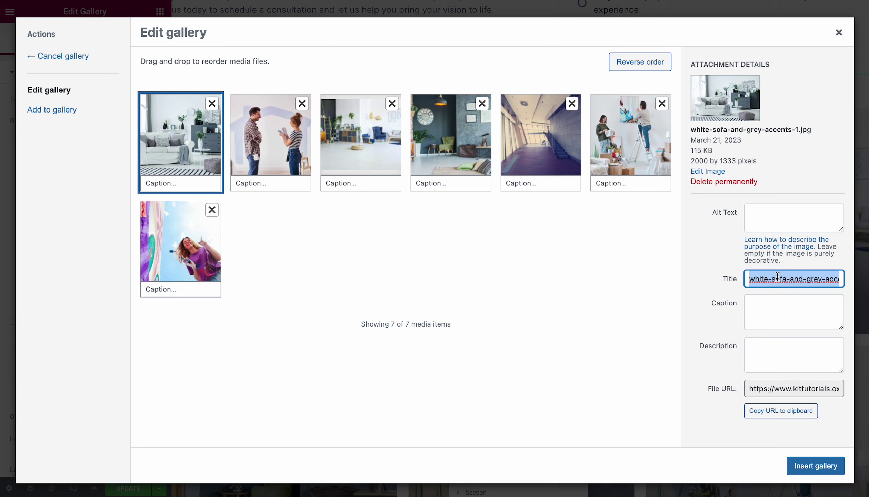
text(Port)
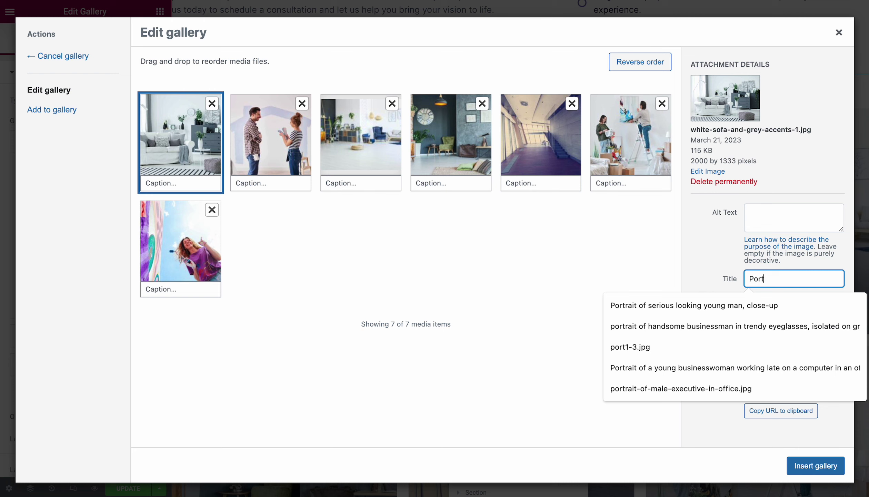
text(folio Name)
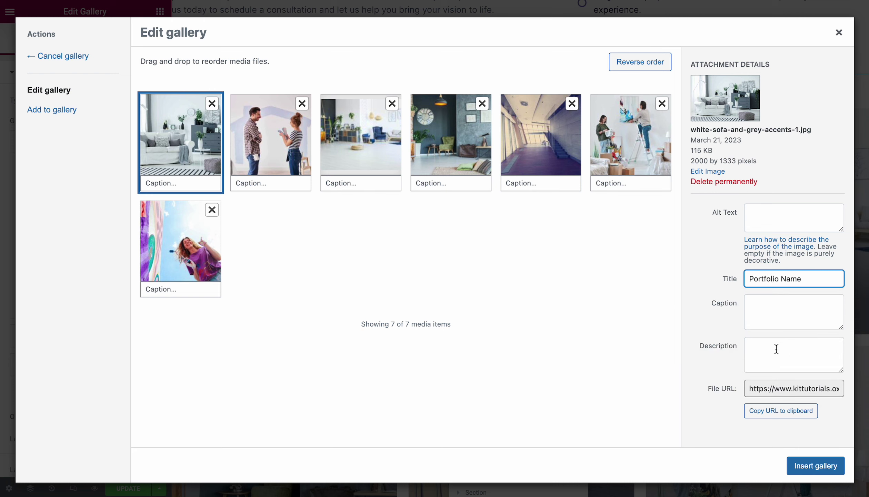
click(767, 359)
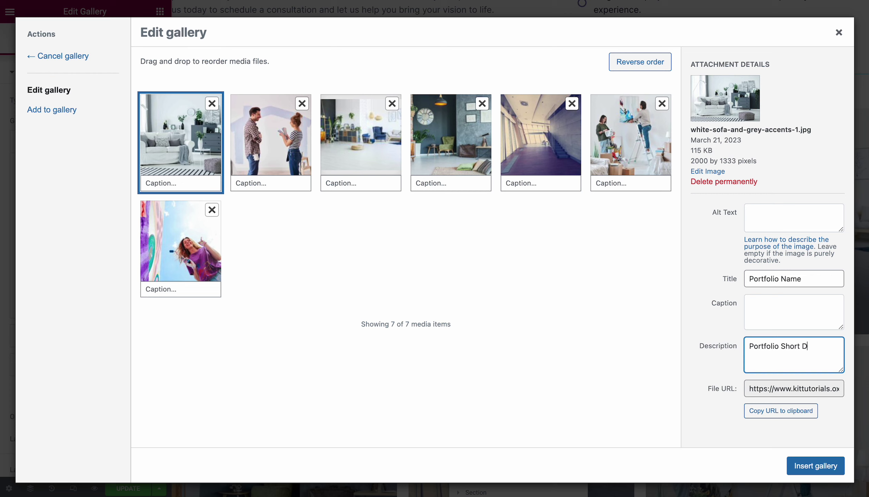
text(Portfolio Short Description)
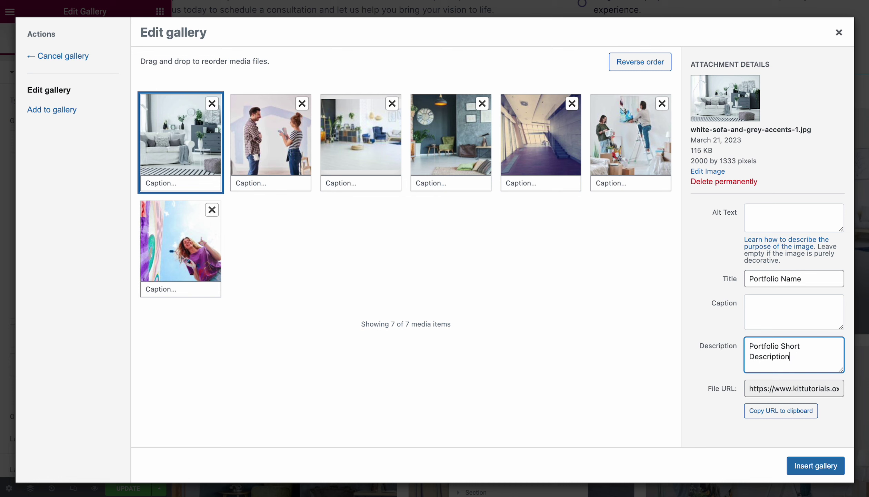
click(797, 466)
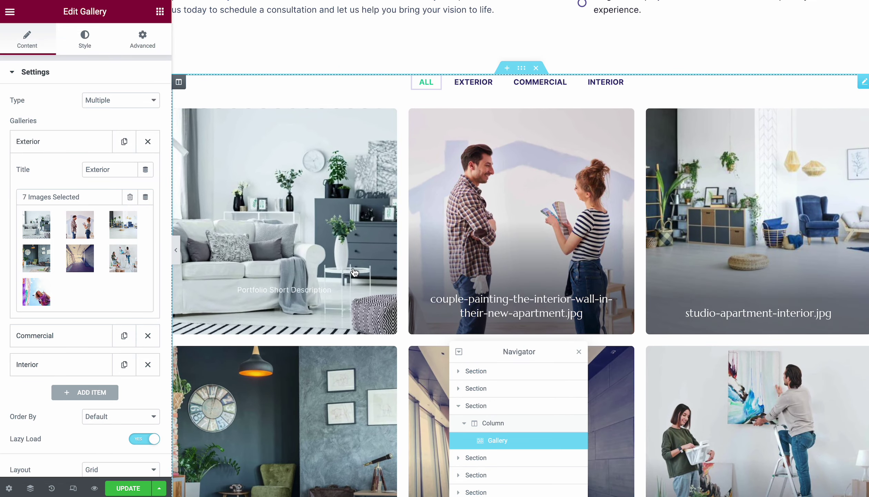
Preview the white sofa image in the lightbox, moving the Navigator off its caption, and close the lightbox.
click(383, 262)
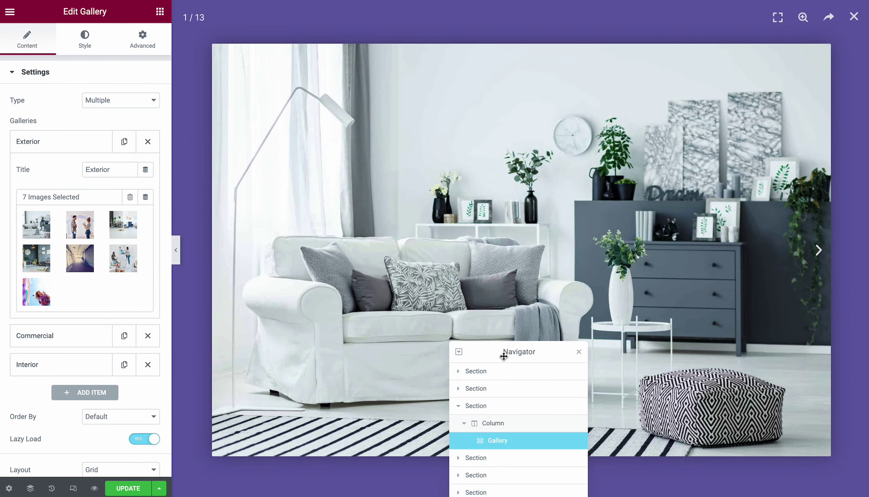
drag(504, 356, 767, 310)
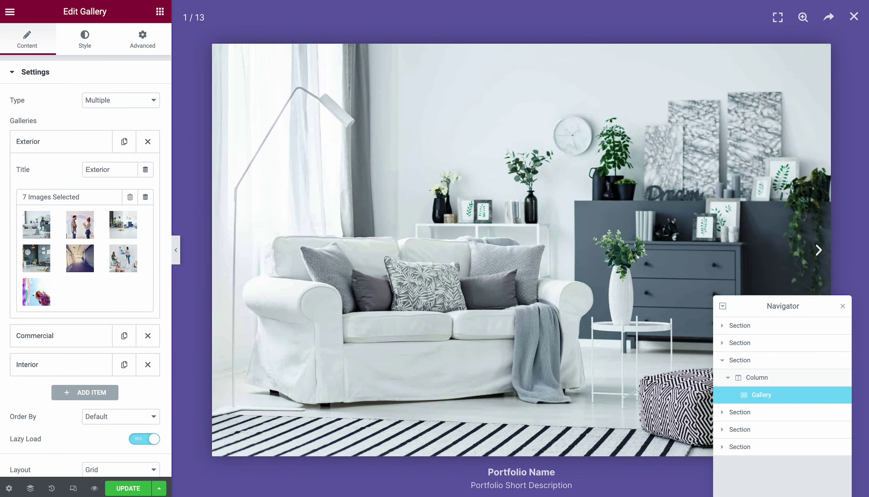
click(855, 14)
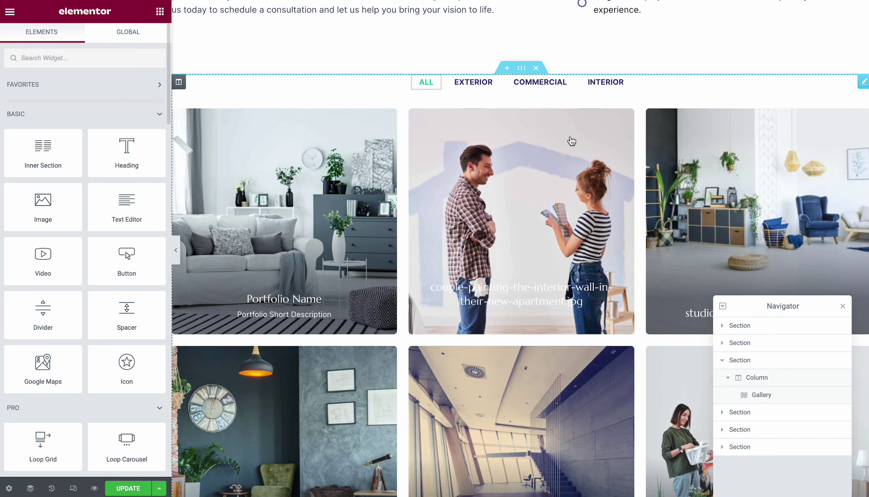
Reopen the Gallery widget's settings and view the images of the Commercial and Interior galleries.
click(864, 85)
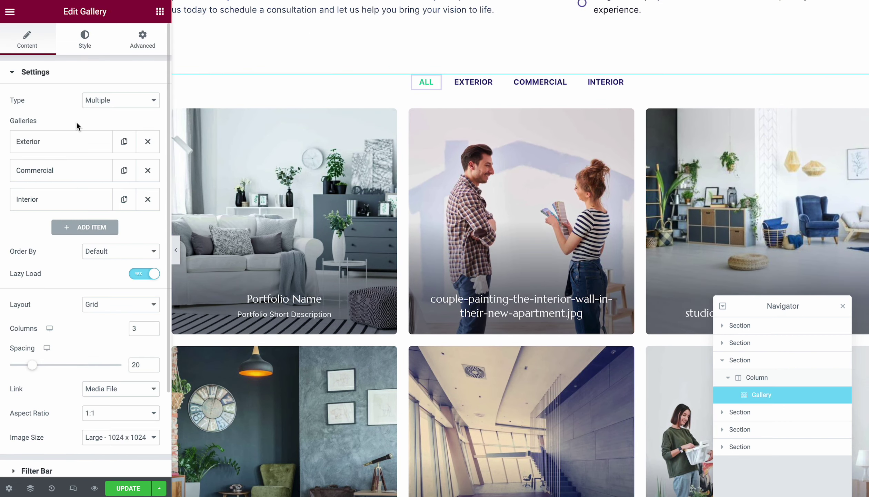
click(57, 169)
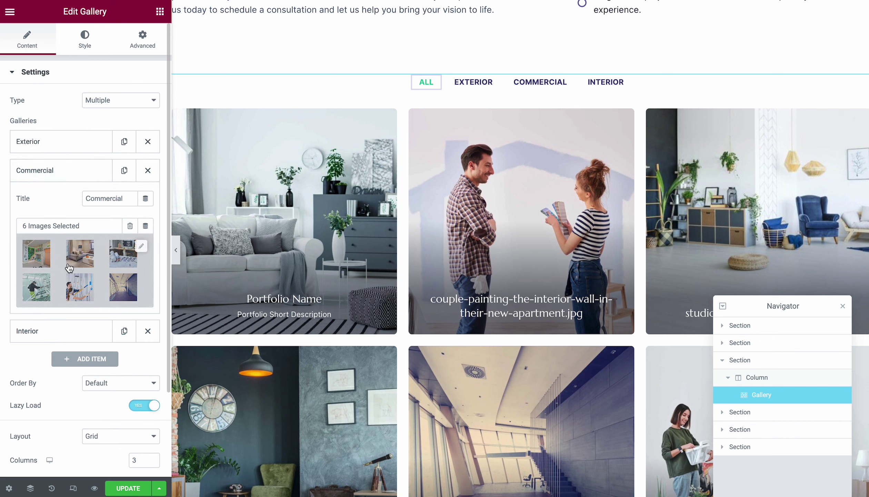
click(53, 330)
Try the Justified and Masonry layouts on the gallery, and set the layout back to Grid.
scroll(53, 326, down, 5)
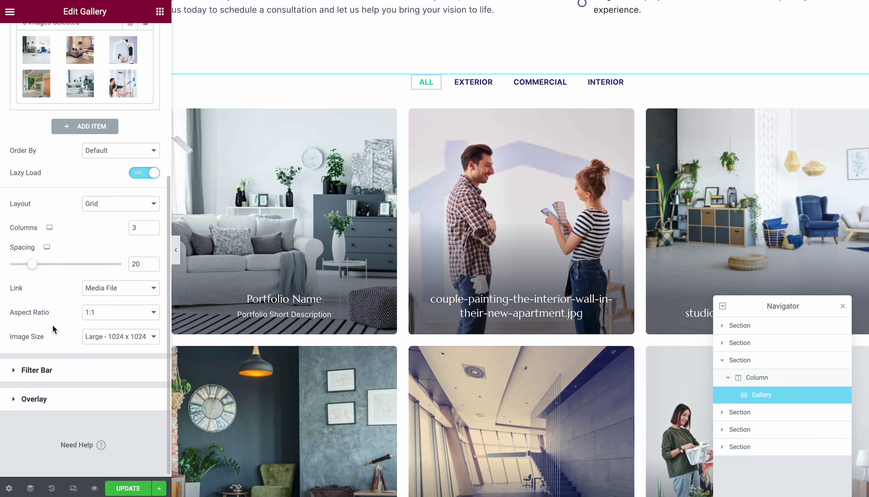
scroll(52, 323, up, 1)
click(103, 255)
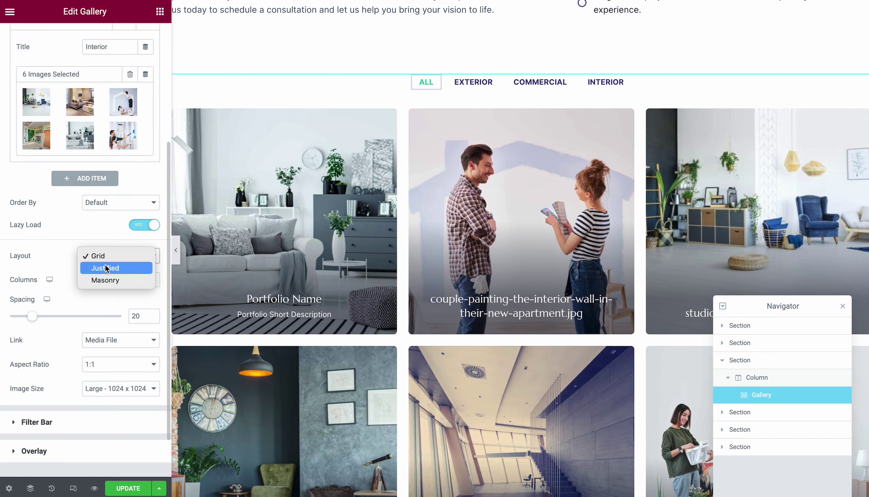
click(105, 266)
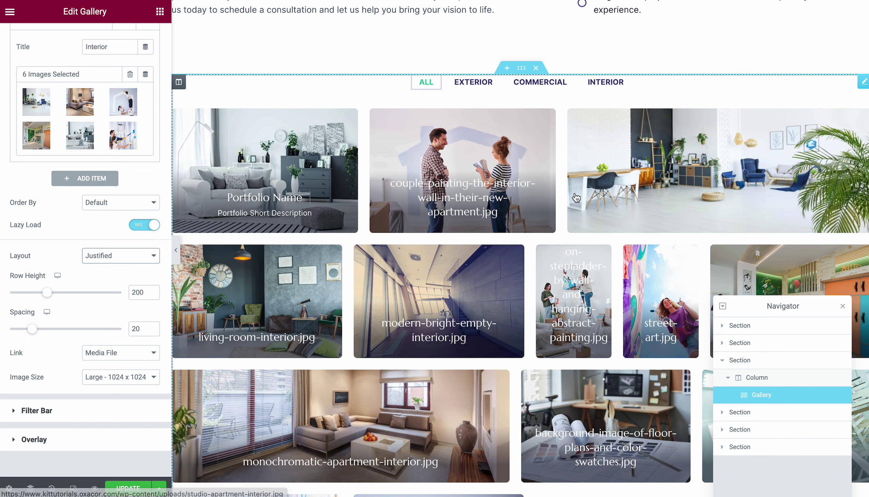
click(124, 256)
click(124, 268)
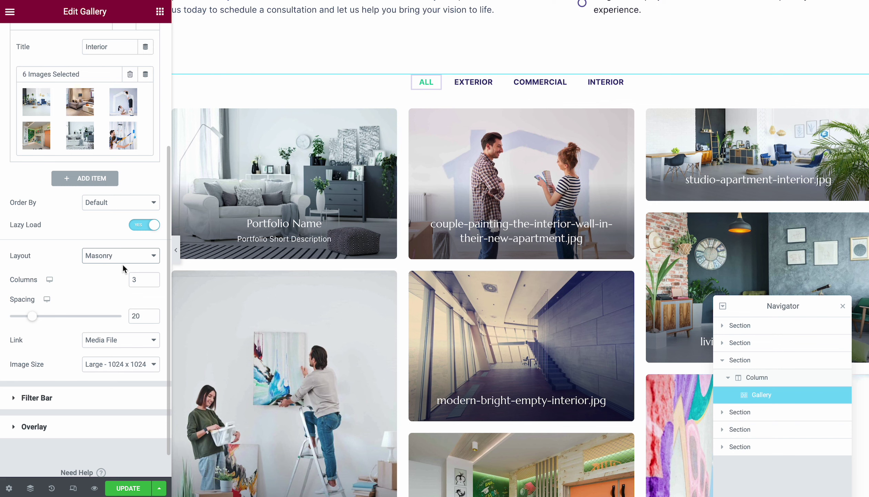
click(121, 256)
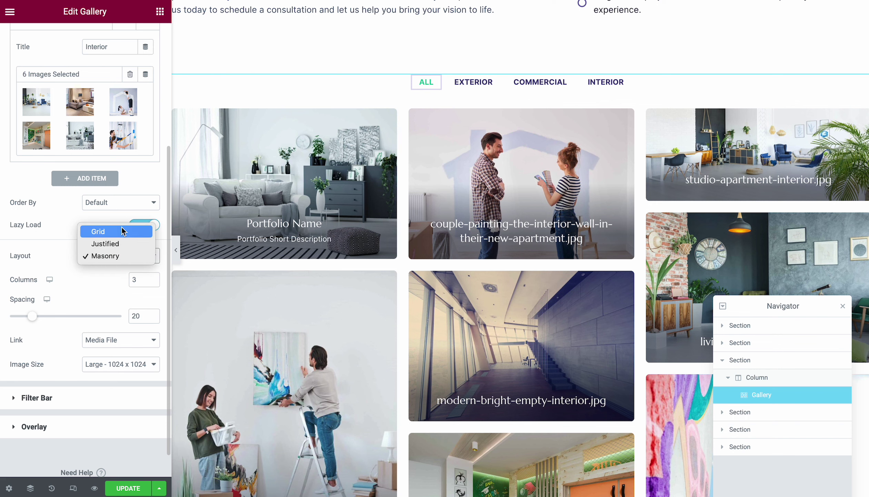
click(121, 229)
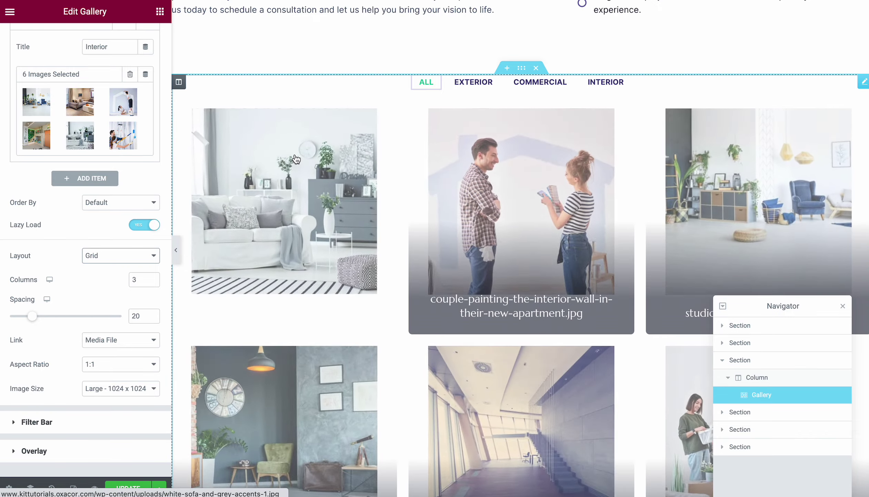
Review the Get a Free Quote and Customer Testimonials sections below the gallery.
scroll(296, 158, down, 5)
scroll(295, 159, down, 10)
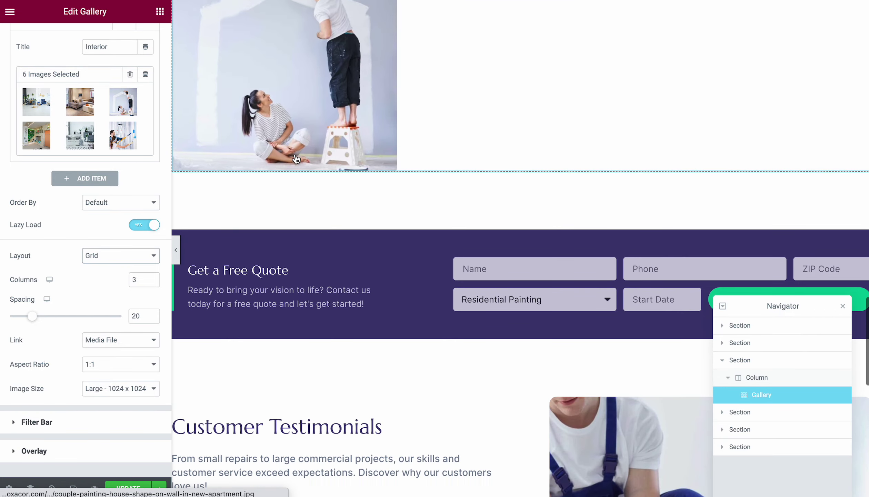
scroll(296, 159, down, 5)
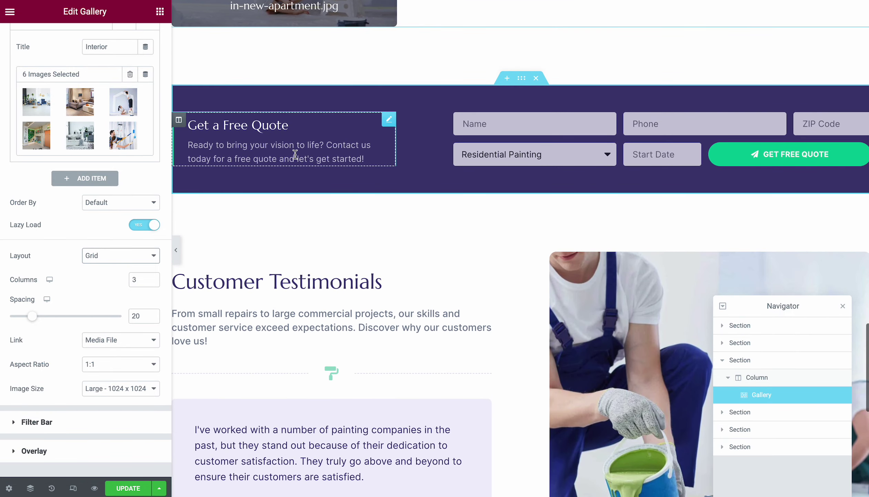
Assign the Block: Main CTA template to the empty Template widget below the testimonials and update the page.
scroll(295, 154, down, 10)
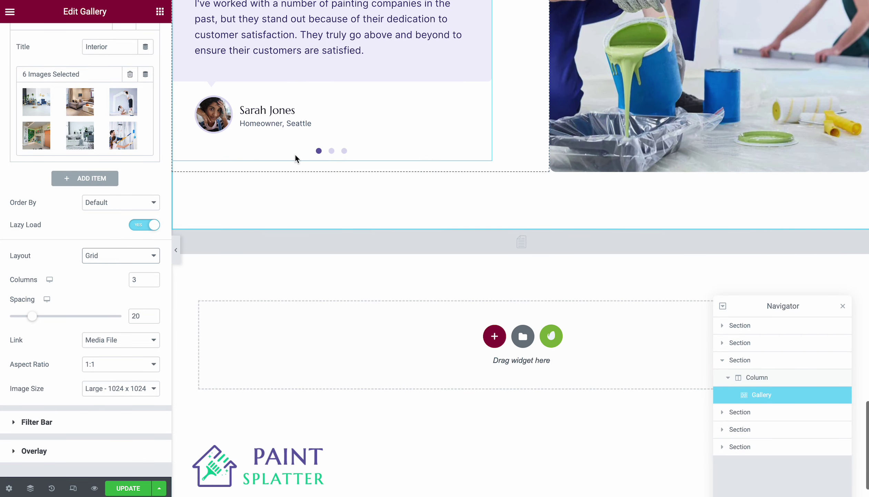
click(272, 234)
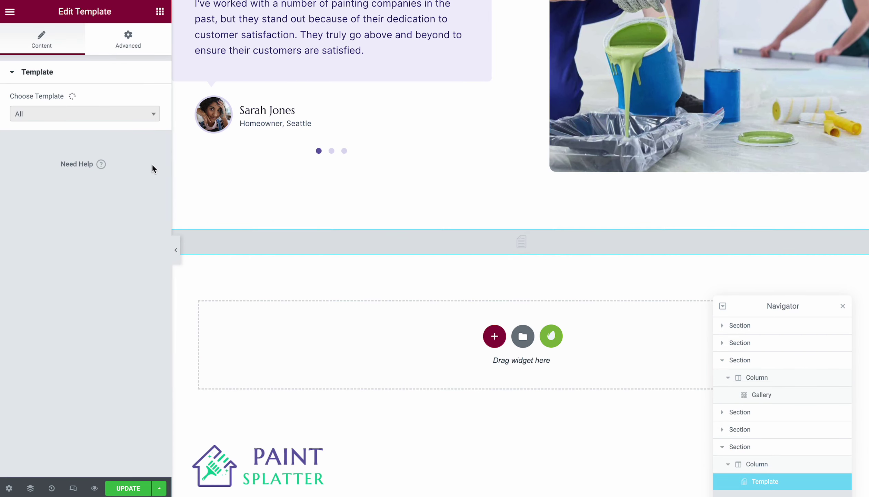
click(93, 118)
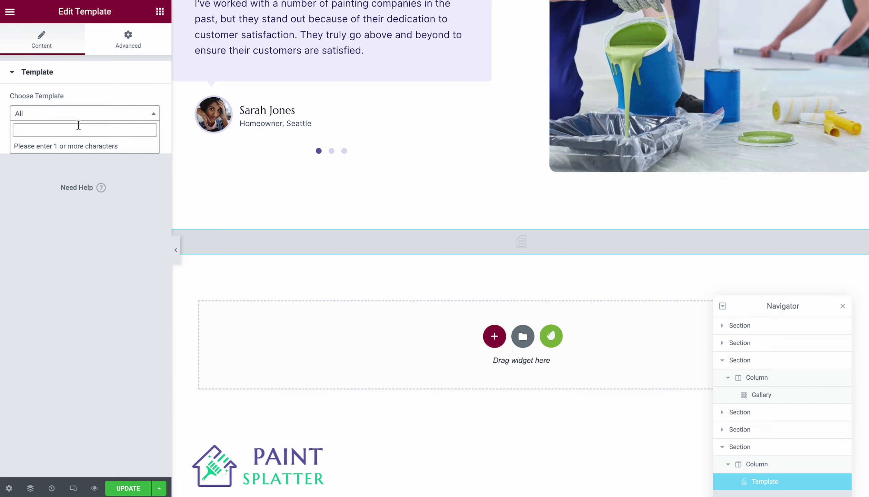
text(cta)
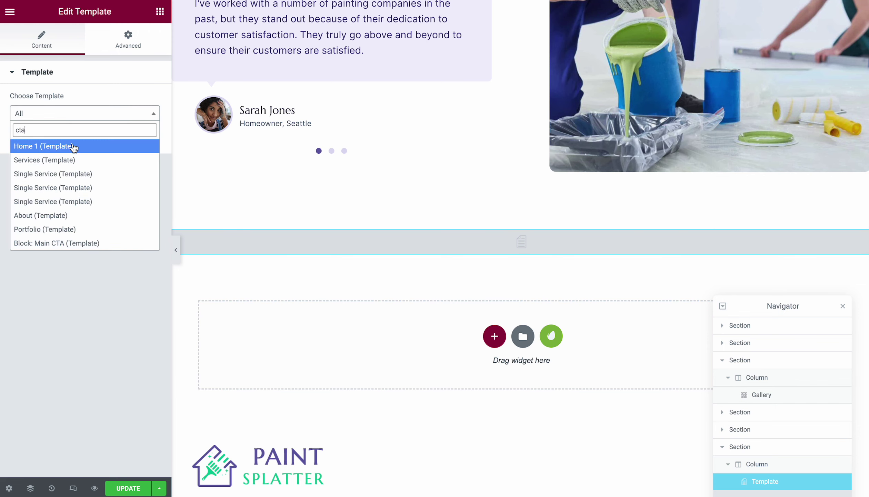
click(56, 244)
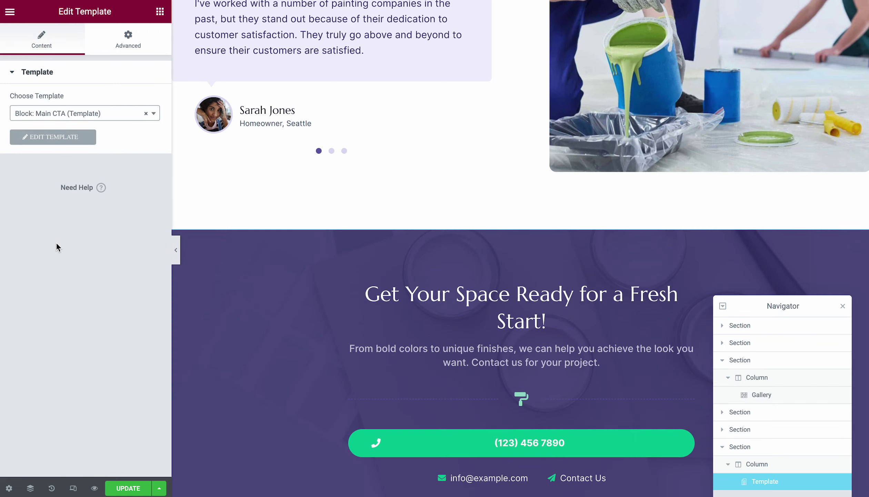
click(123, 493)
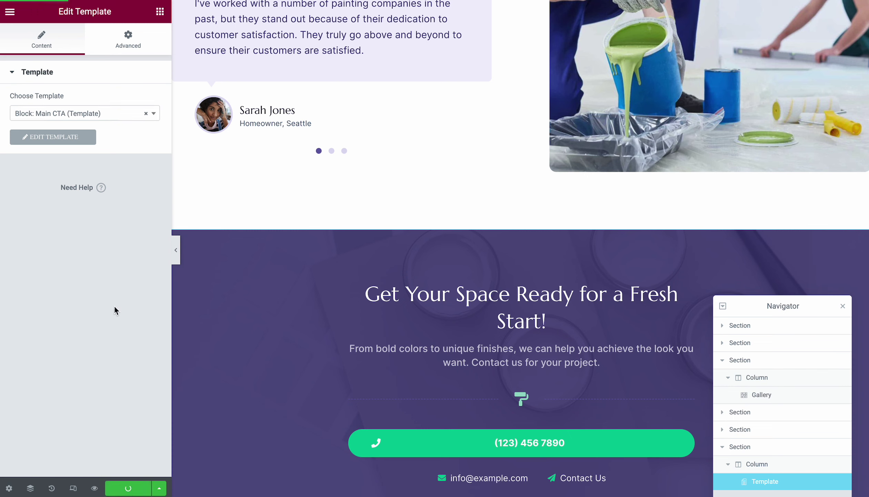
Exit the Portfolio page editor, then add and publish a new page titled Contact Us.
click(19, 19)
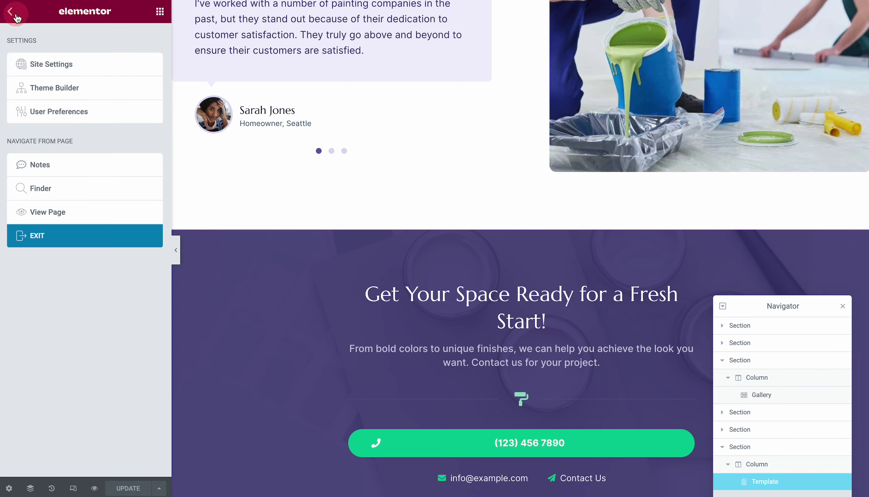
click(39, 236)
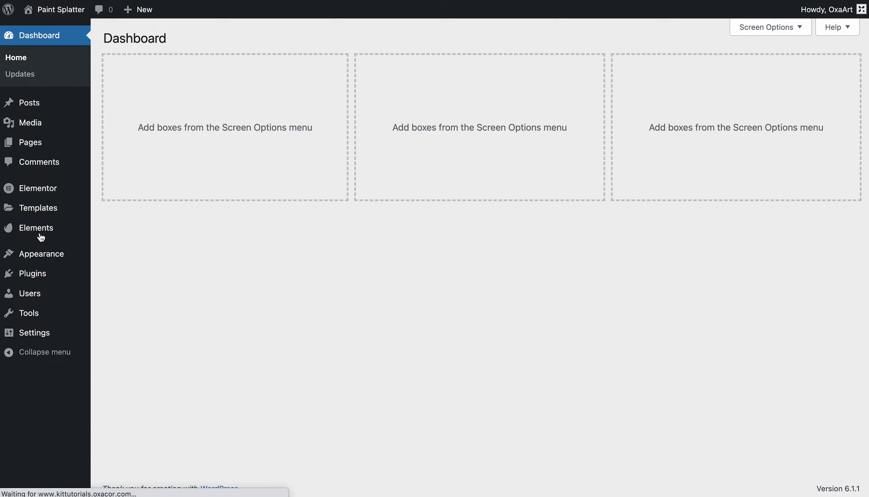
mouse_move(56, 145)
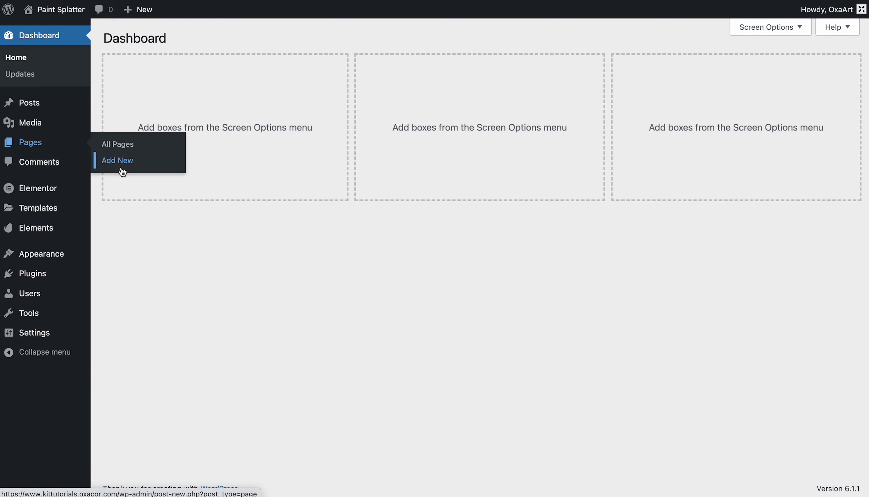
click(118, 160)
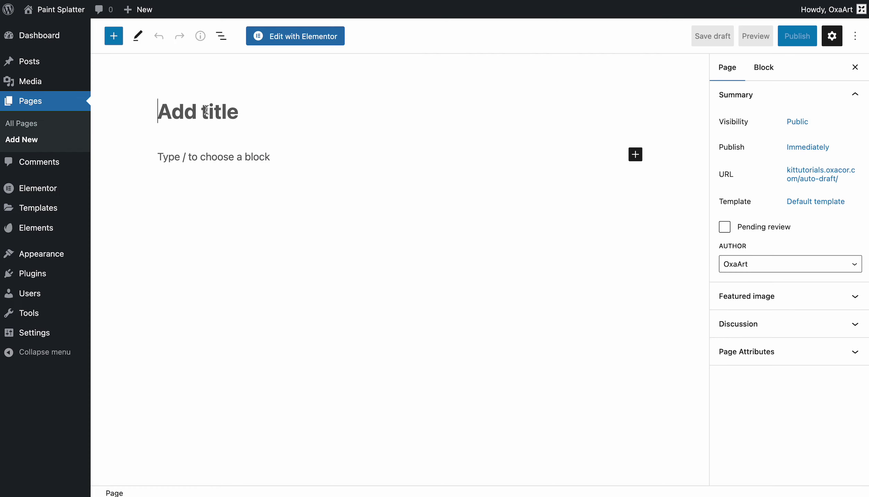
text(Conta)
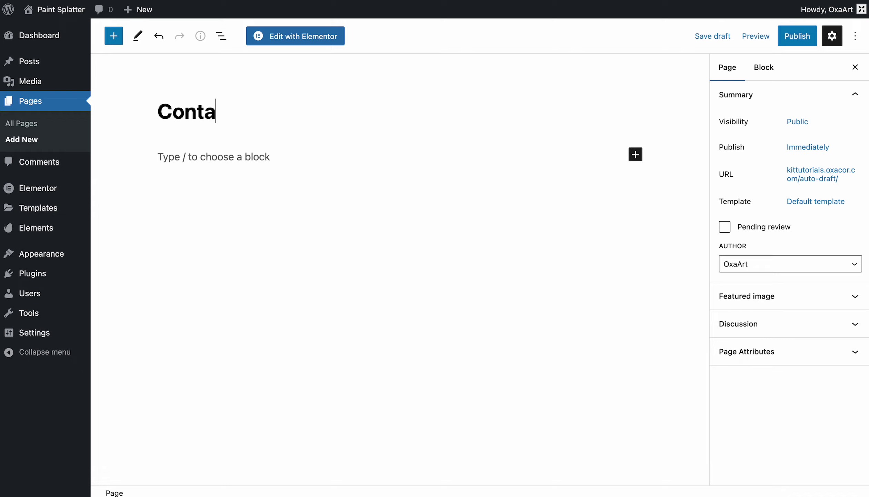
text(ct Us)
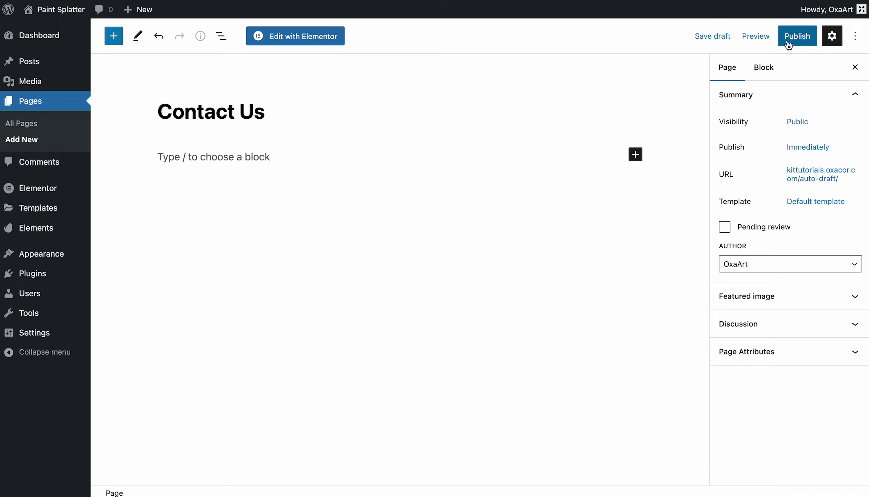
click(789, 41)
Open the Contact Us page in Elementor and insert the Contact Us template from the installed Paint Splatter kit.
click(299, 36)
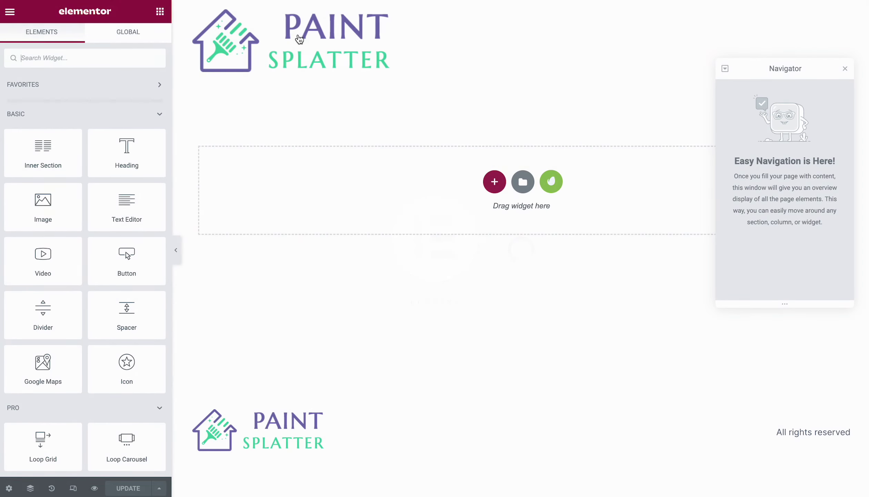
click(552, 181)
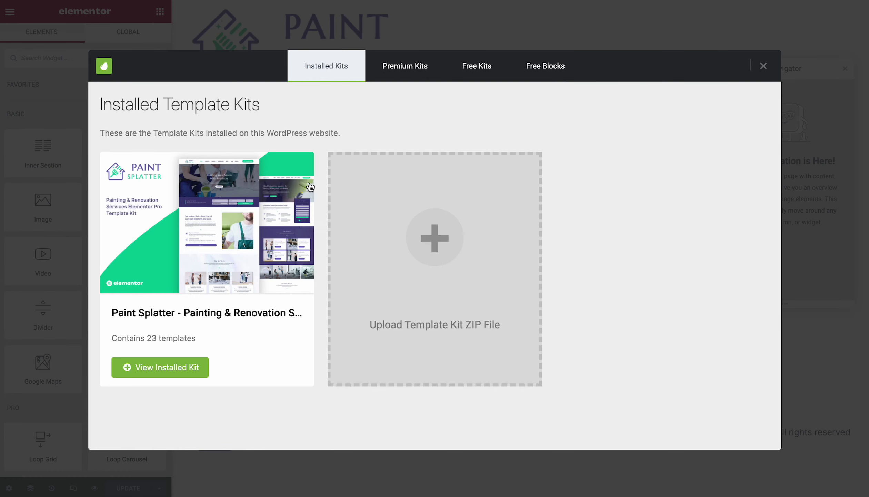
click(212, 194)
scroll(340, 192, down, 15)
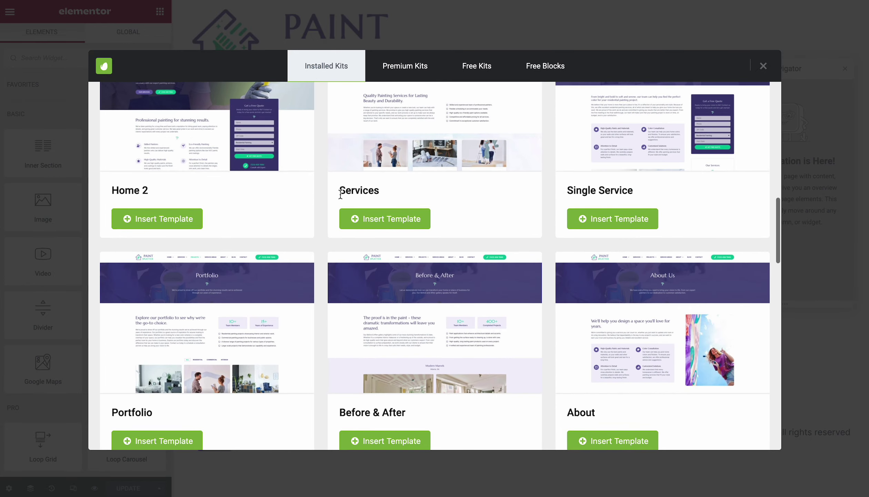
scroll(340, 195, down, 10)
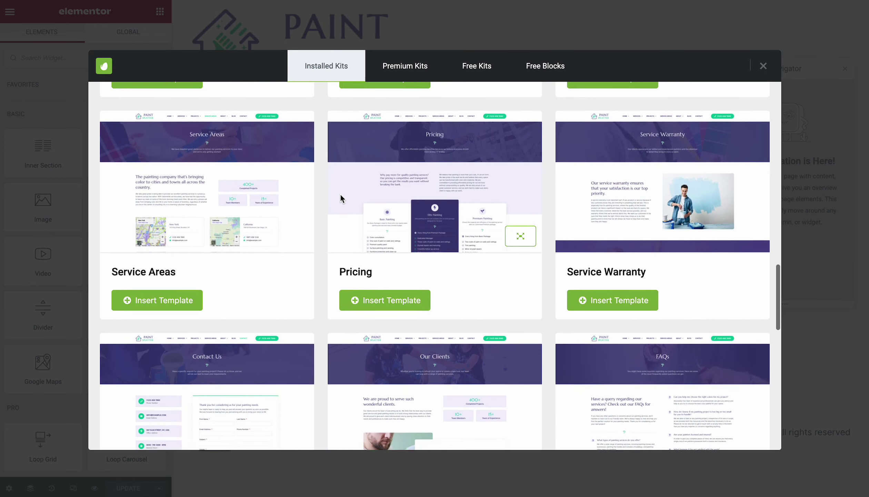
scroll(341, 193, down, 3)
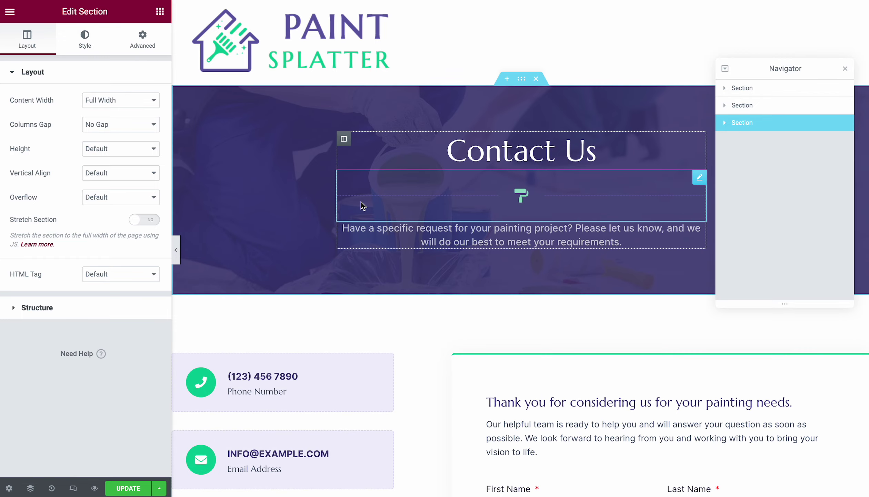
Review the contact form and the section below it on the Contact Us page.
scroll(360, 201, down, 8)
scroll(361, 202, down, 10)
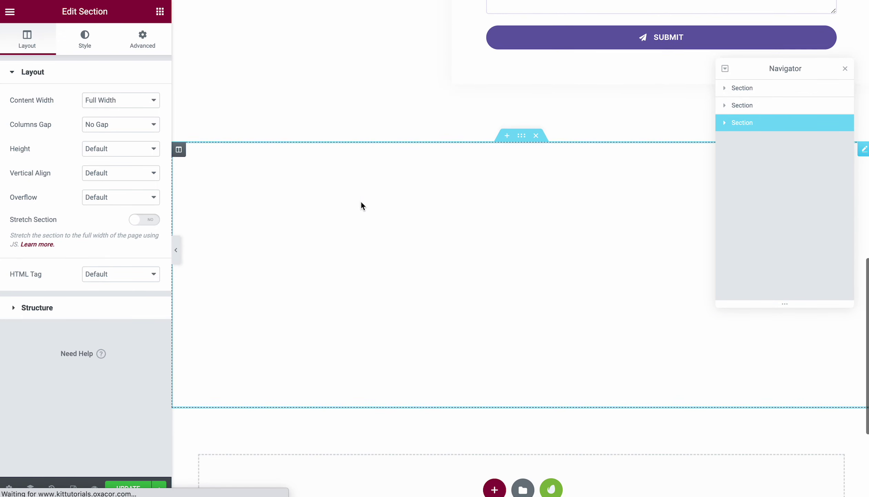
Update the phone number in the title of the contact page's Phone Number icon box.
scroll(360, 204, down, 4)
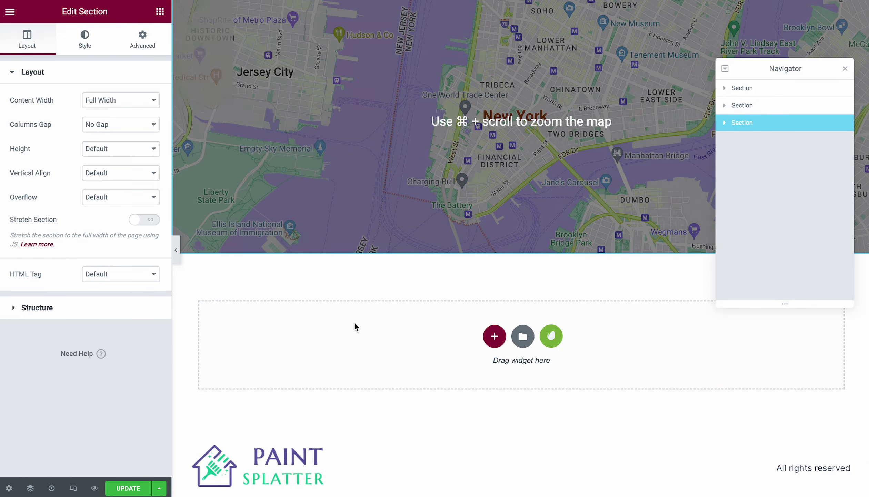
scroll(355, 322, up, 8)
scroll(354, 321, up, 8)
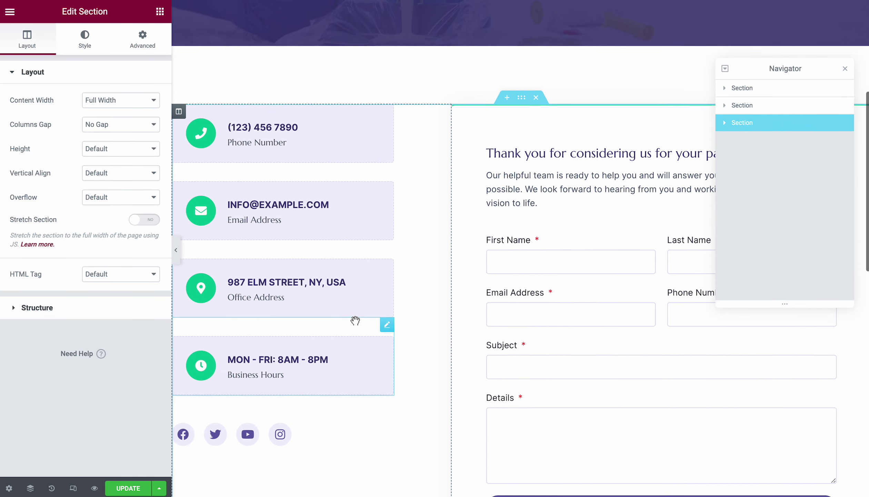
scroll(355, 321, up, 1)
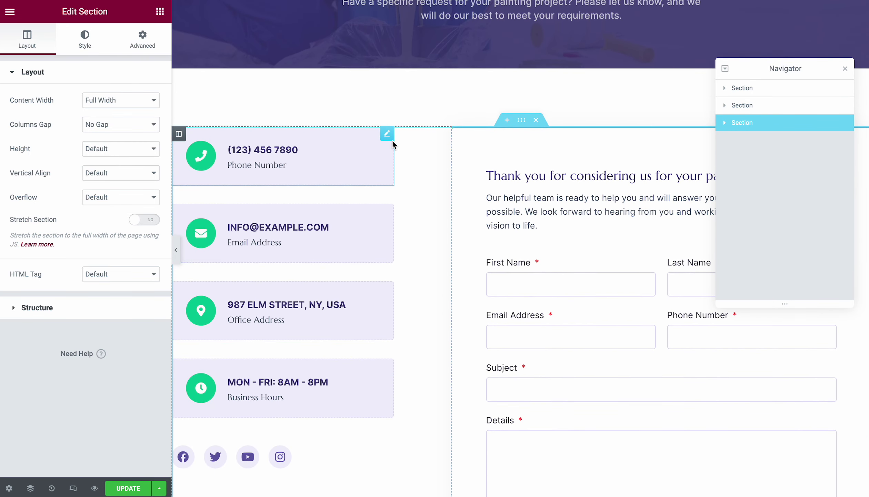
click(388, 134)
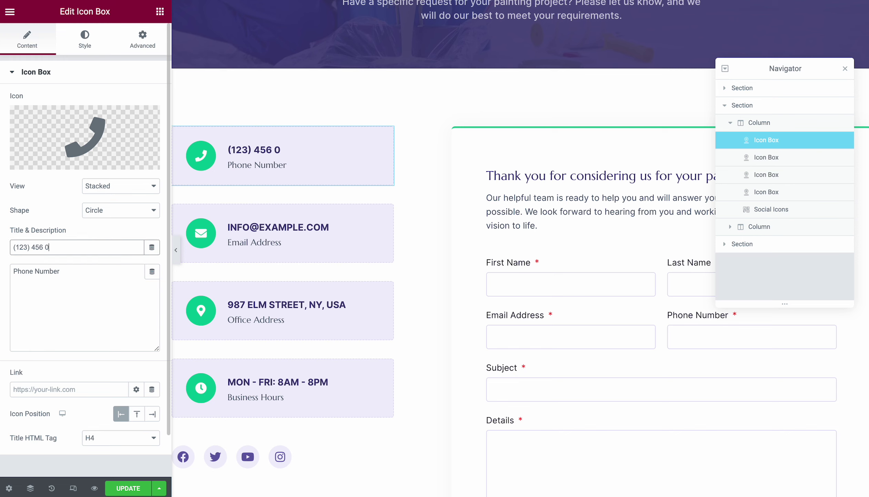
text(987)
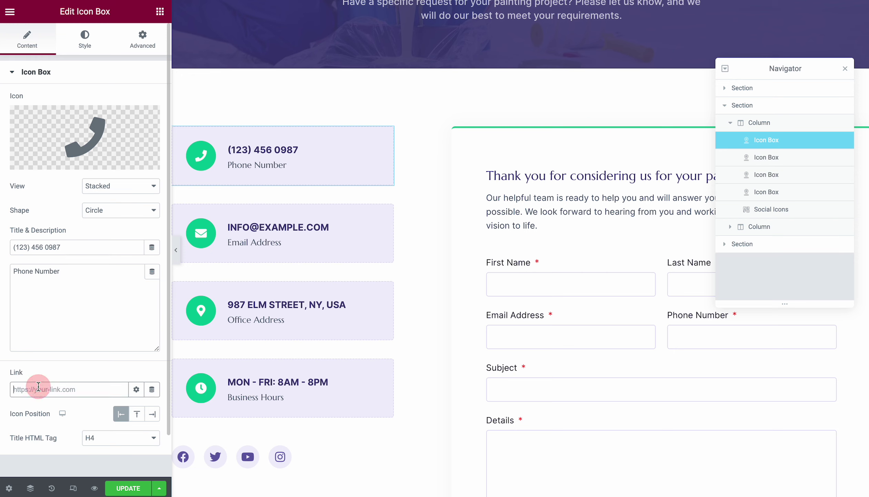
Link the Phone Number icon box through the Contact URL dynamic tag, with type Tel and the business phone number including country code.
click(152, 390)
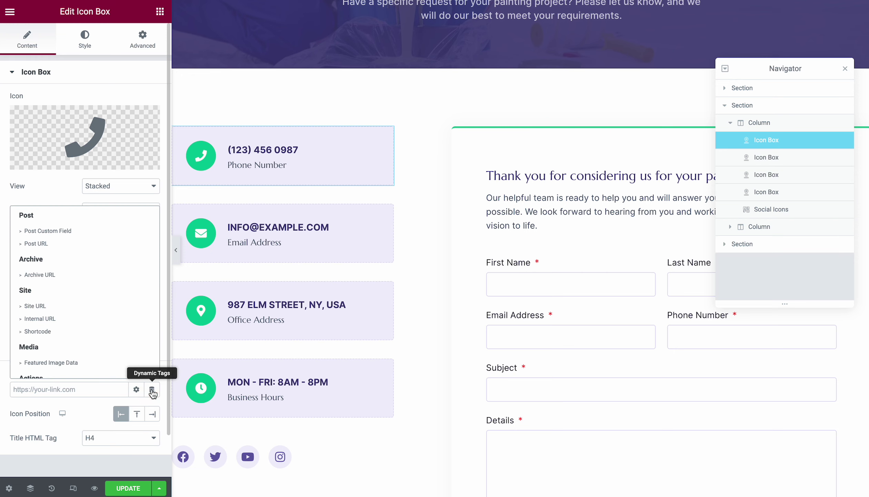
scroll(101, 316, down, 3)
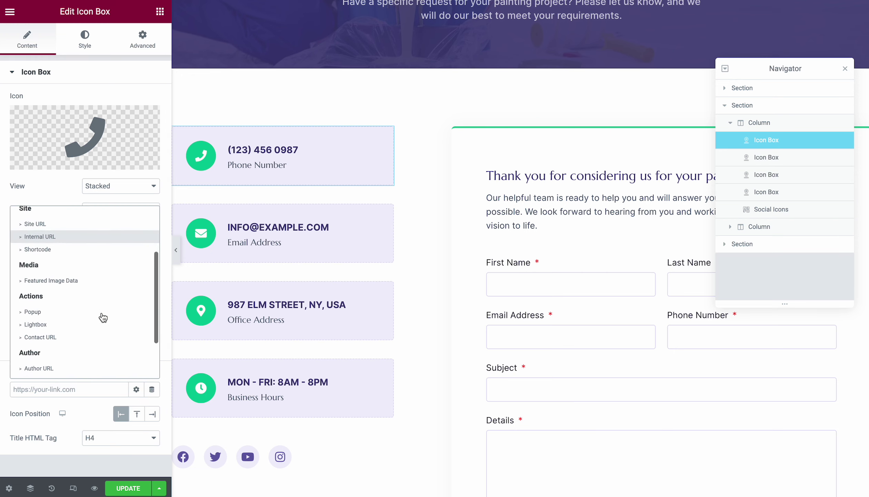
click(42, 336)
click(17, 391)
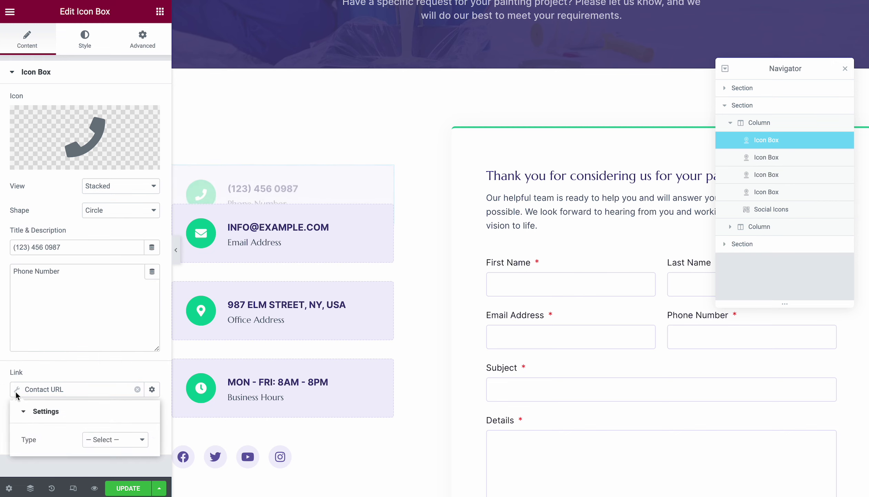
click(110, 439)
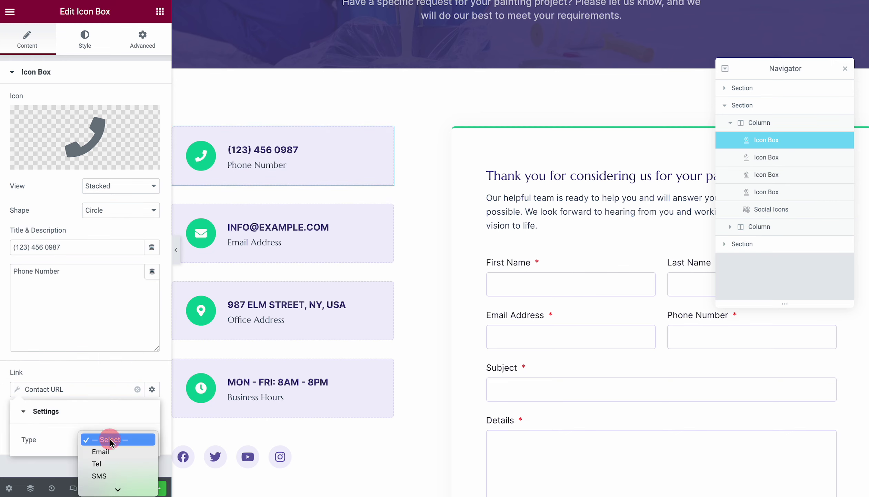
click(103, 463)
click(100, 467)
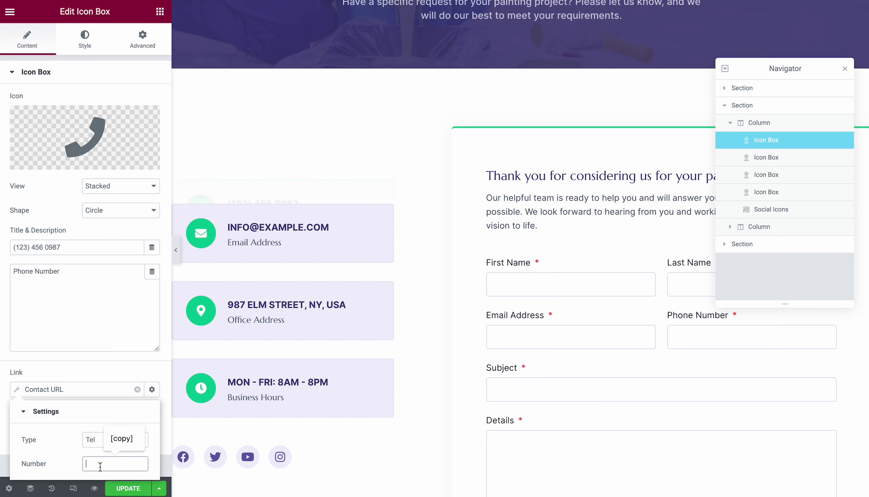
text(+1)
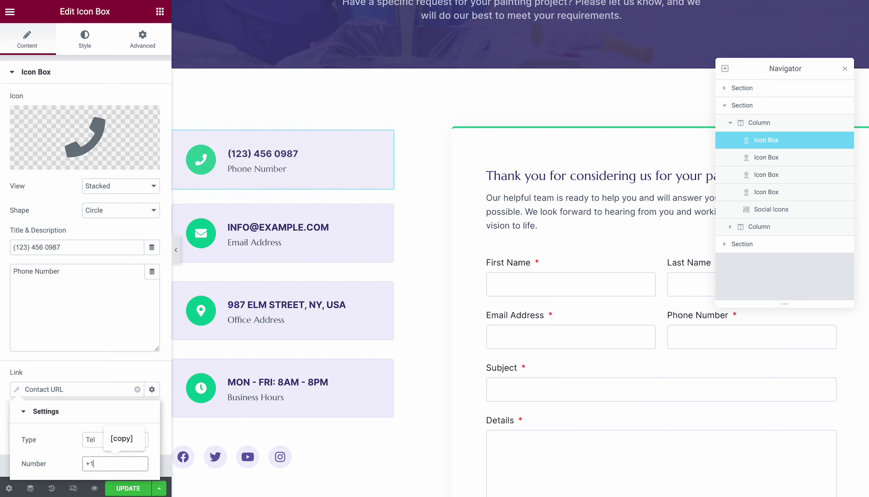
text(1)
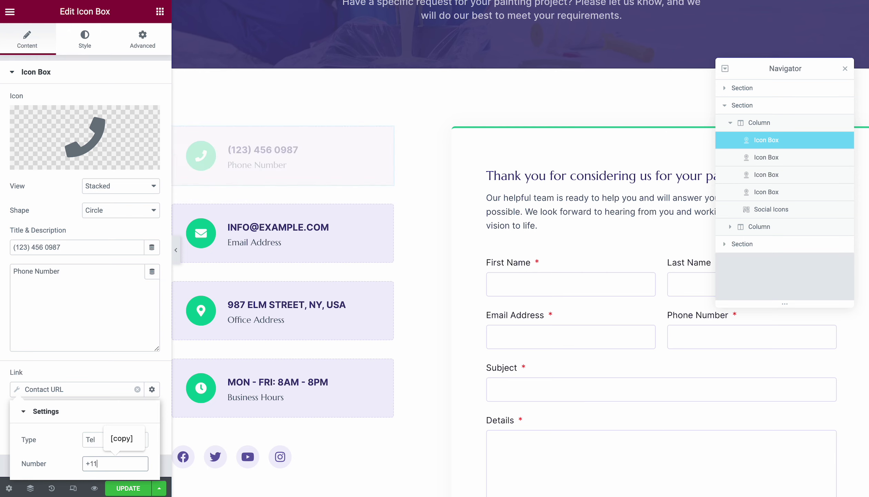
text(234567890)
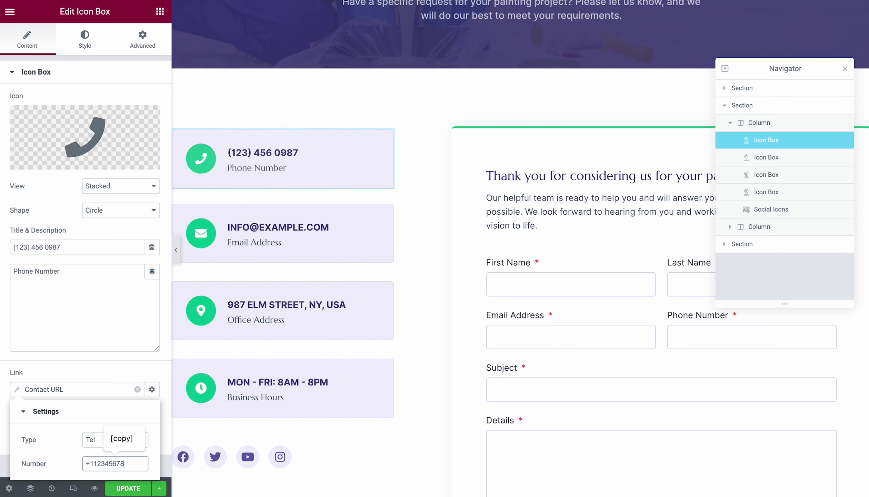
click(113, 376)
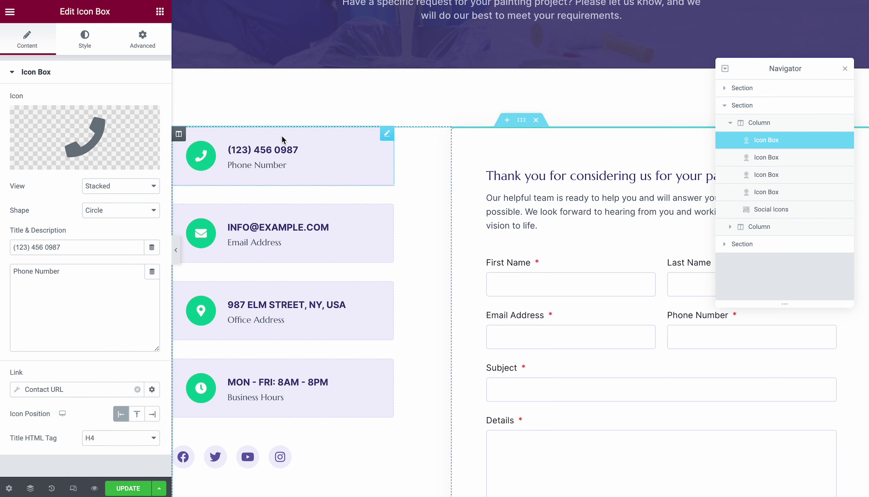
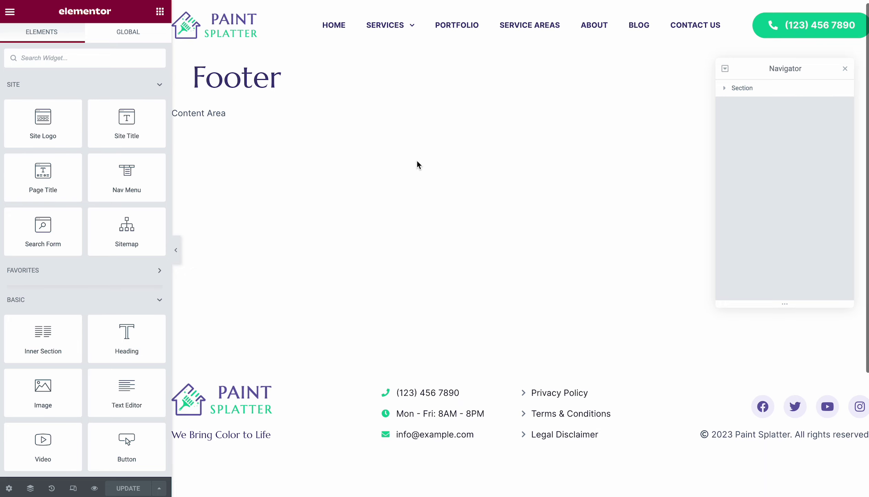
Examine the item settings of the footer's phone entry, Privacy Policy entry and Facebook social icon, keeping the Navigator clear of them.
scroll(417, 163, down, 5)
drag(769, 68, 616, 347)
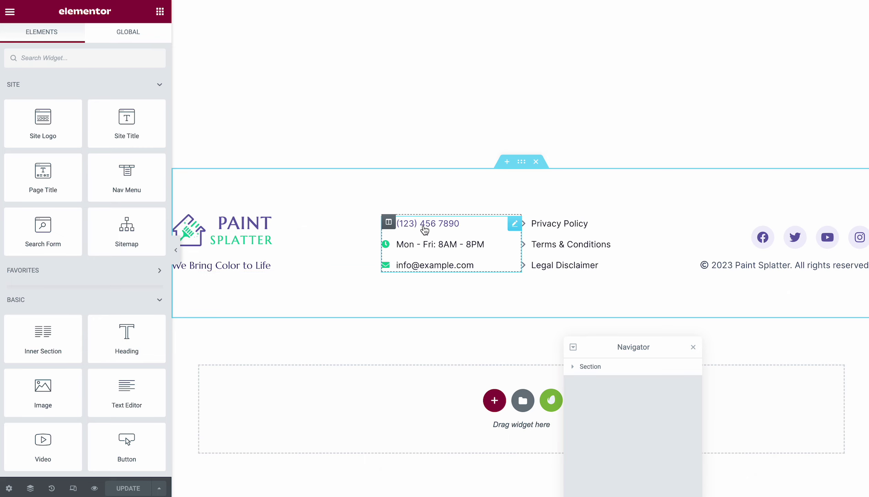
click(510, 228)
click(89, 146)
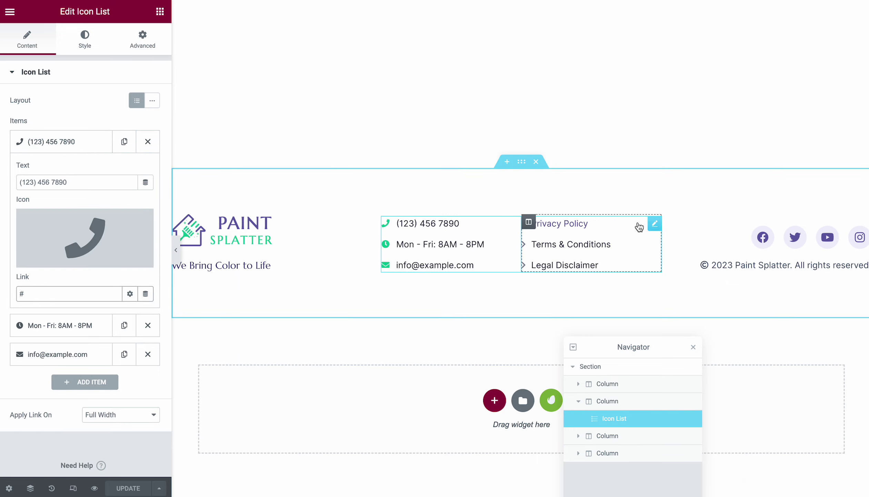
click(654, 226)
click(88, 144)
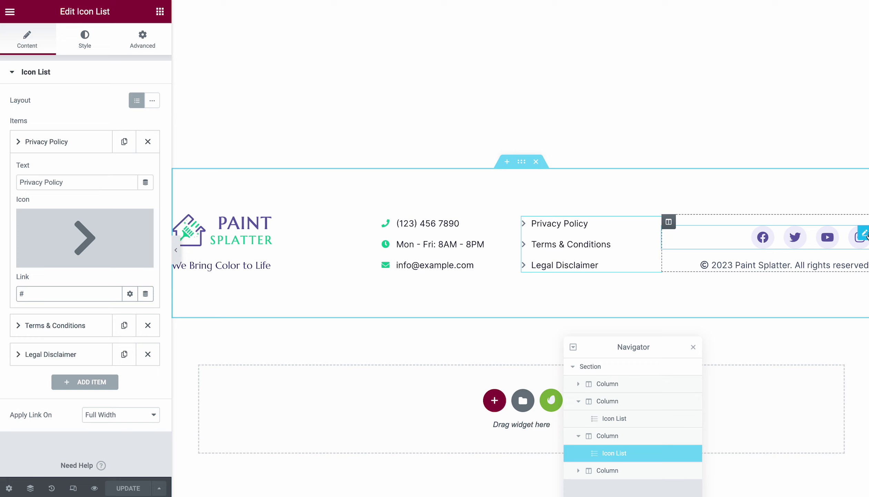
click(865, 234)
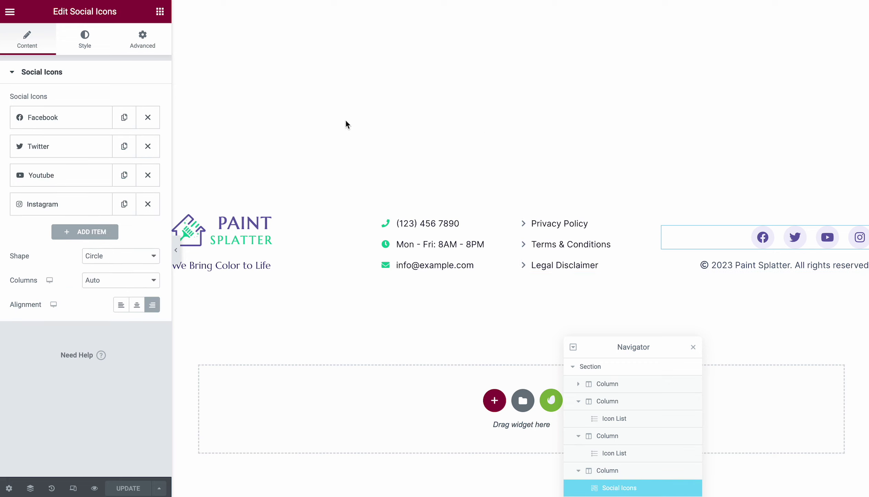
click(44, 118)
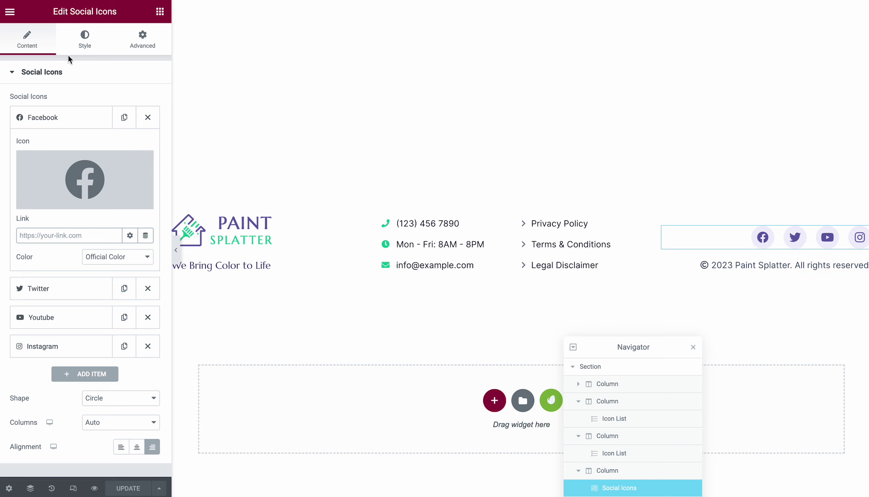
Set the footer template's display condition to include Entire Site and save it.
click(159, 488)
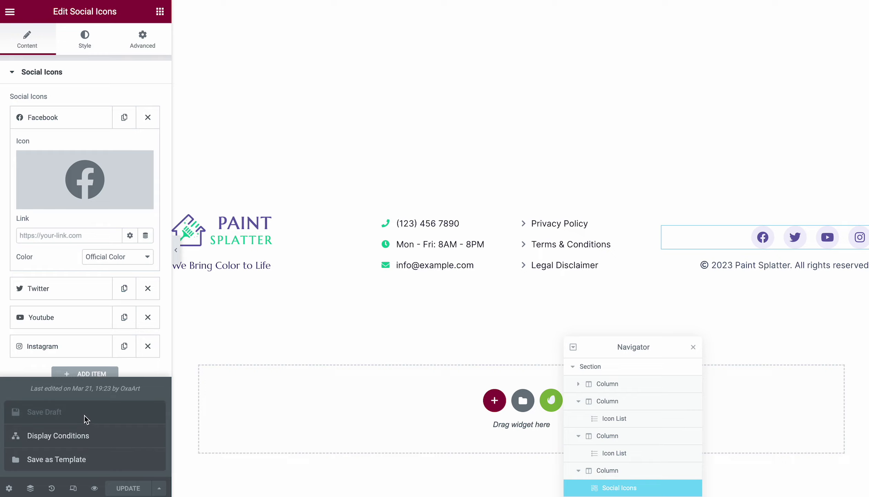
click(78, 435)
click(334, 272)
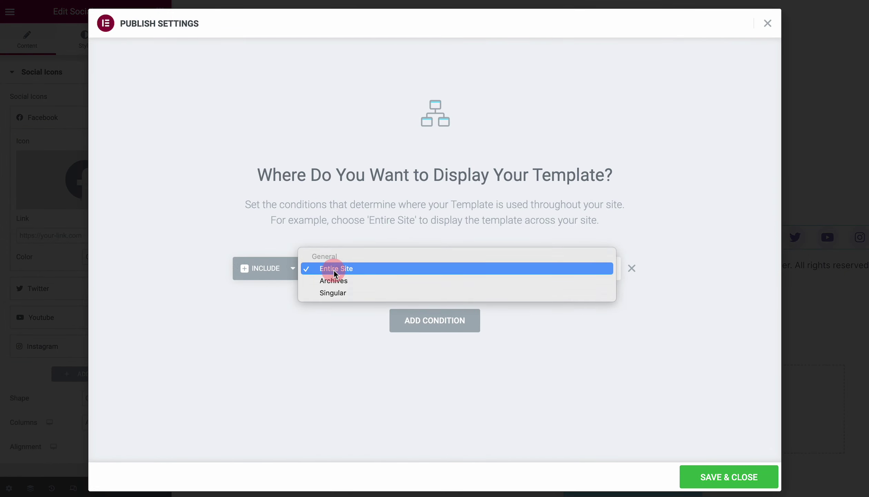
click(333, 271)
click(689, 476)
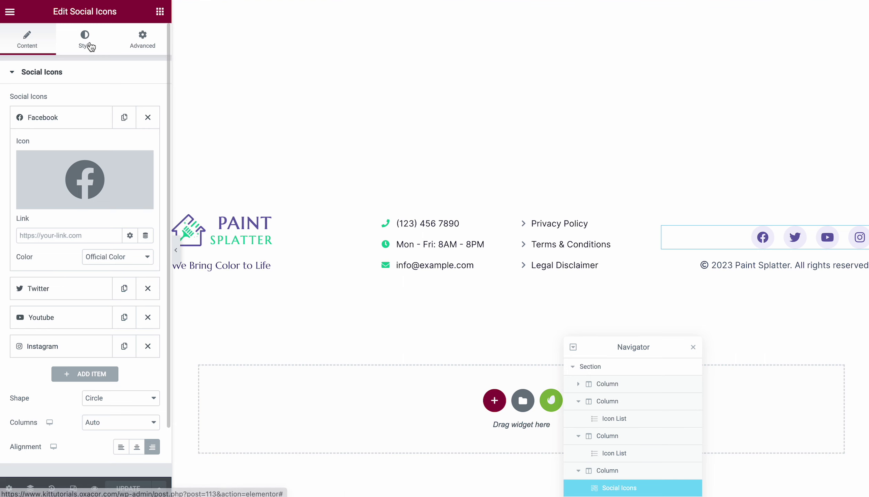
Exit the editor to the WordPress dashboard and open the live Paint Splatter site in a new tab.
click(10, 12)
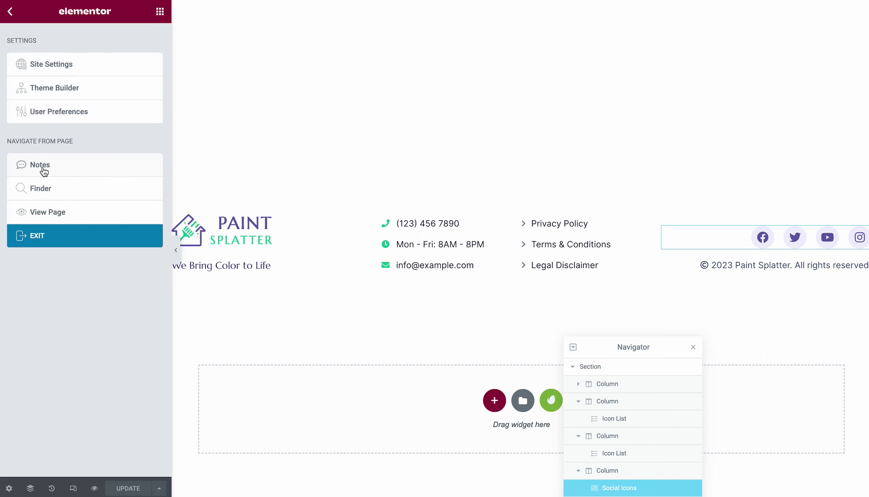
click(45, 228)
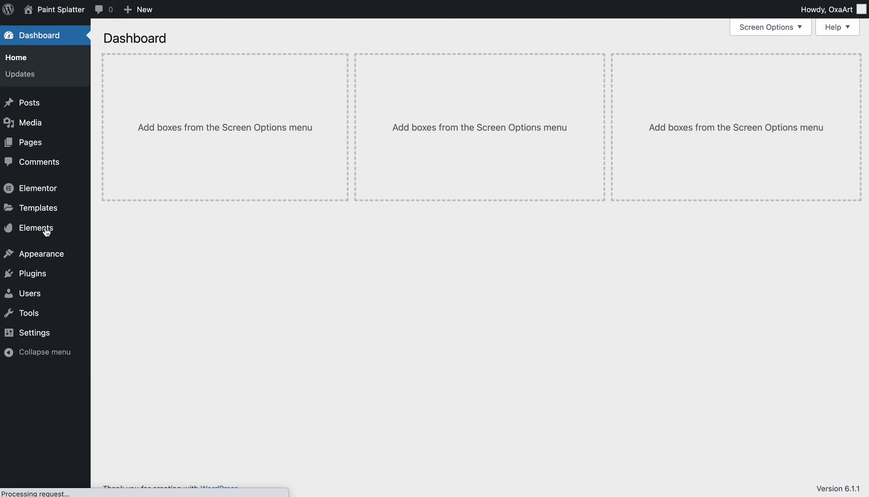
mouse_move(56, 13)
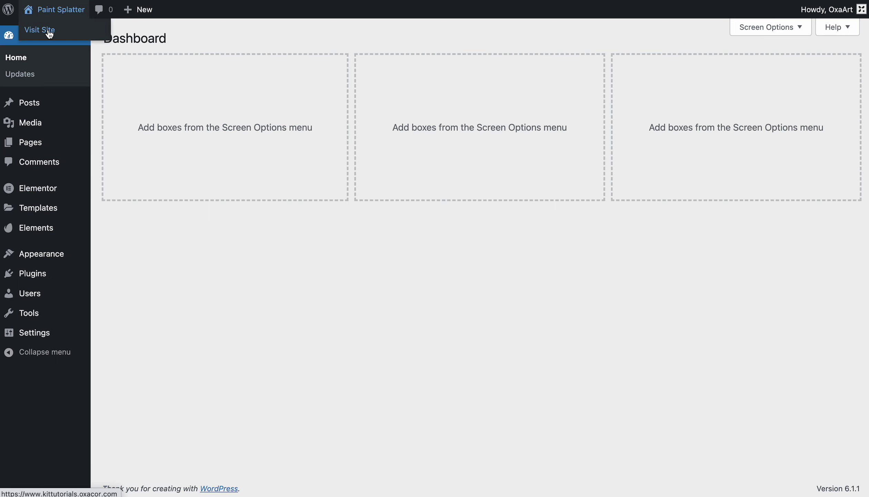
right_click(49, 30)
click(59, 33)
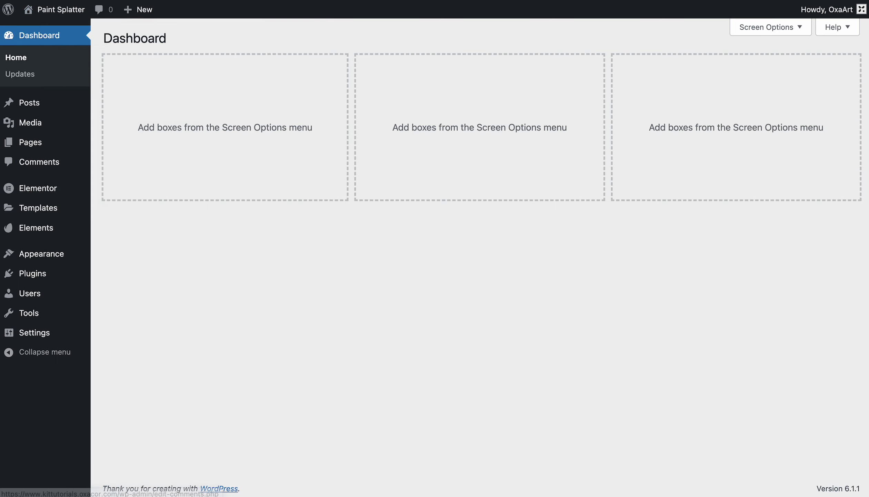
key(ctrl+Tab)
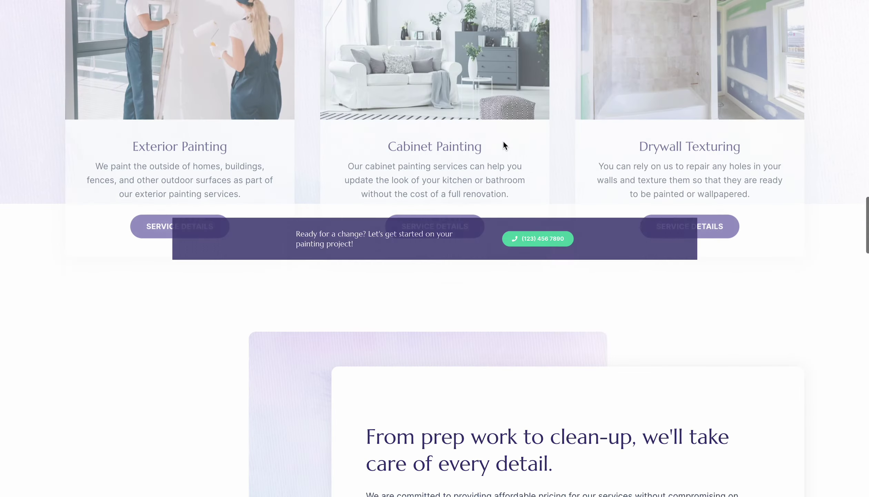
Review the live homepage down to its footer, check the Services page, and return to the homepage.
scroll(503, 140, down, 20)
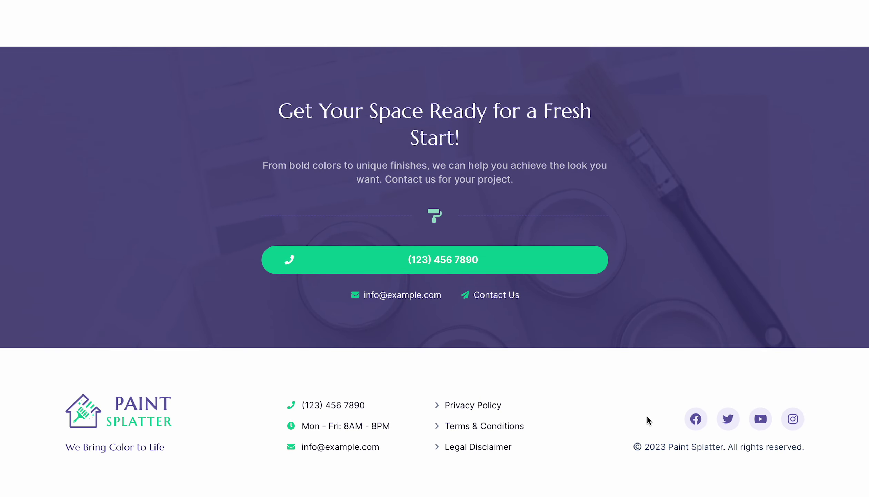
scroll(601, 404, up, 20)
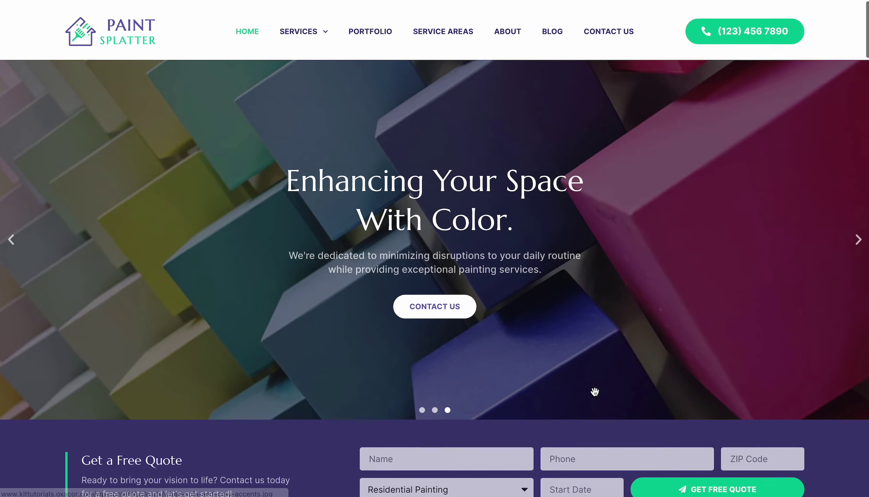
click(307, 35)
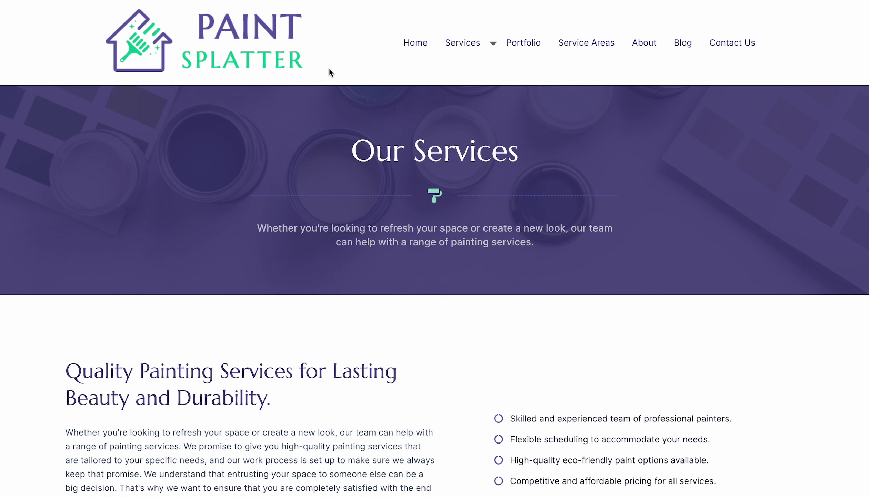
click(276, 51)
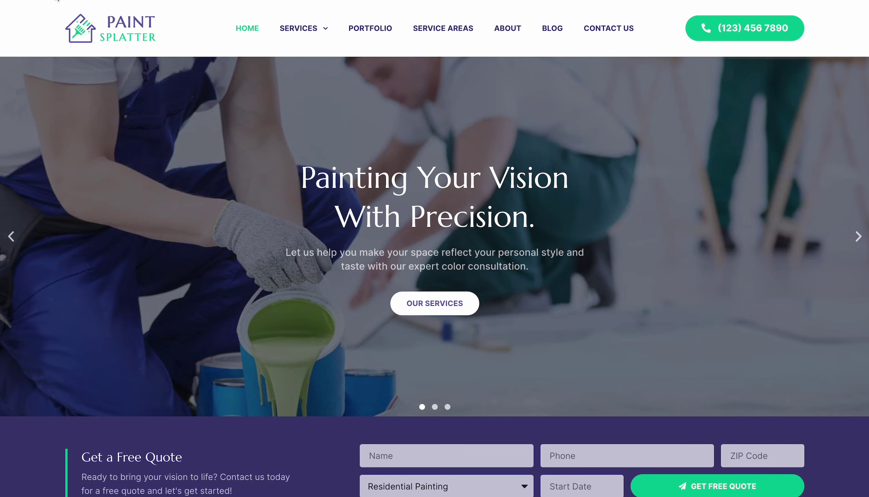
Open the browser's developer tools to inspect the live homepage.
click(57, 1)
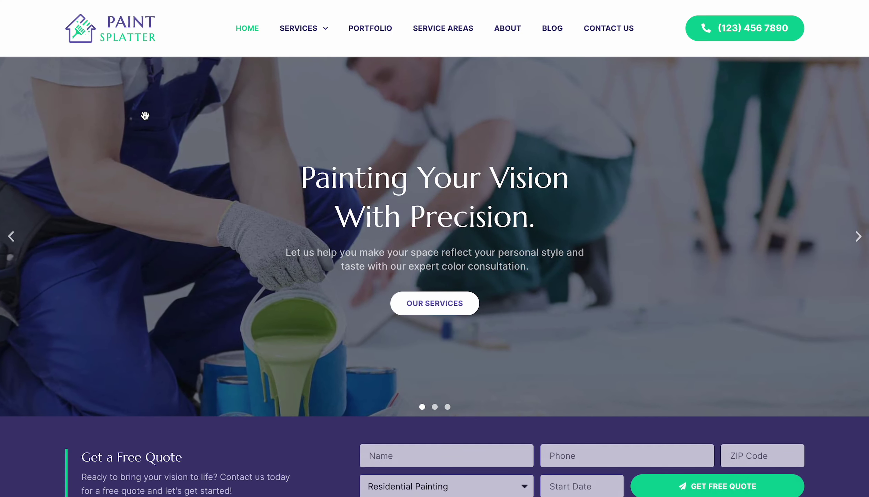
right_click(175, 125)
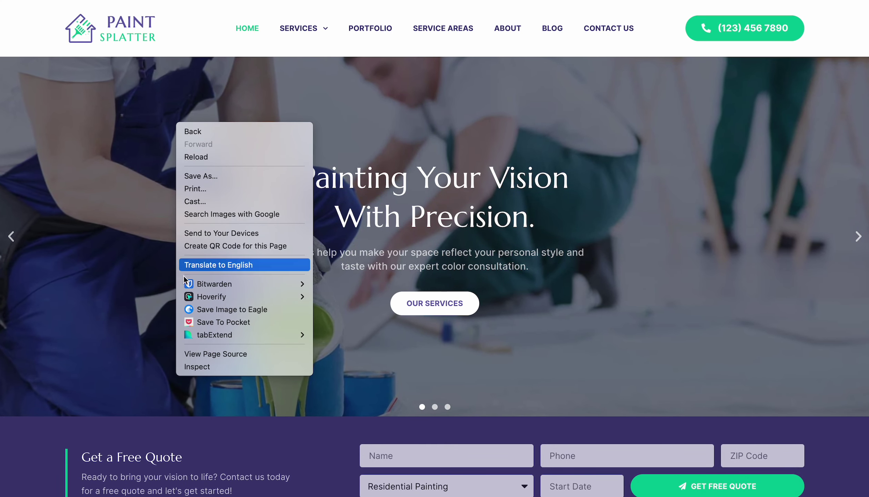
click(196, 369)
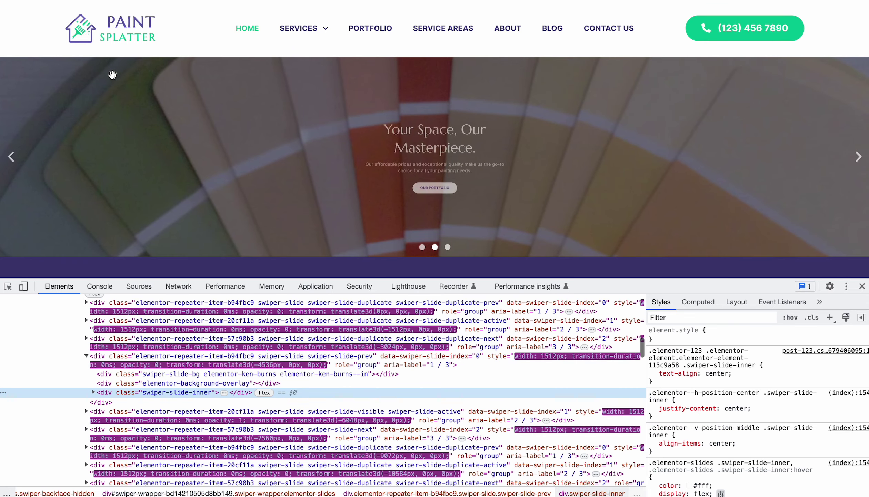
Empty the browser cache, hard reload the live homepage, and close the developer tools.
right_click(49, 1)
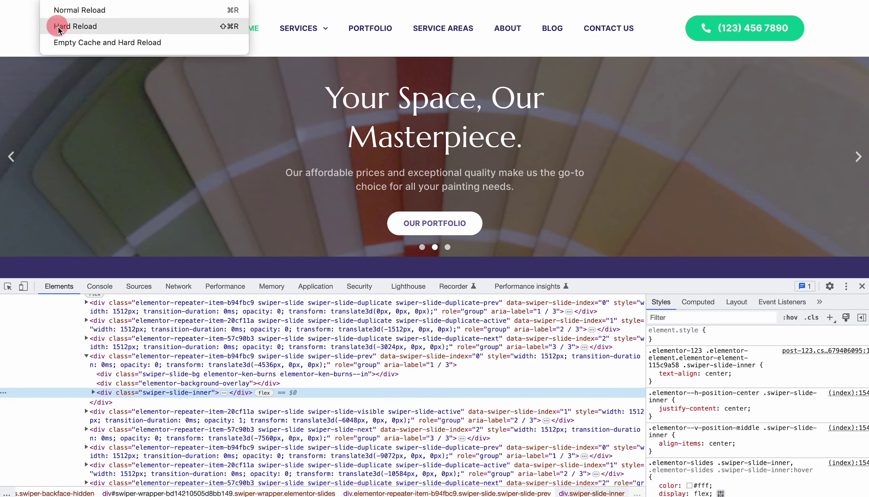
click(64, 43)
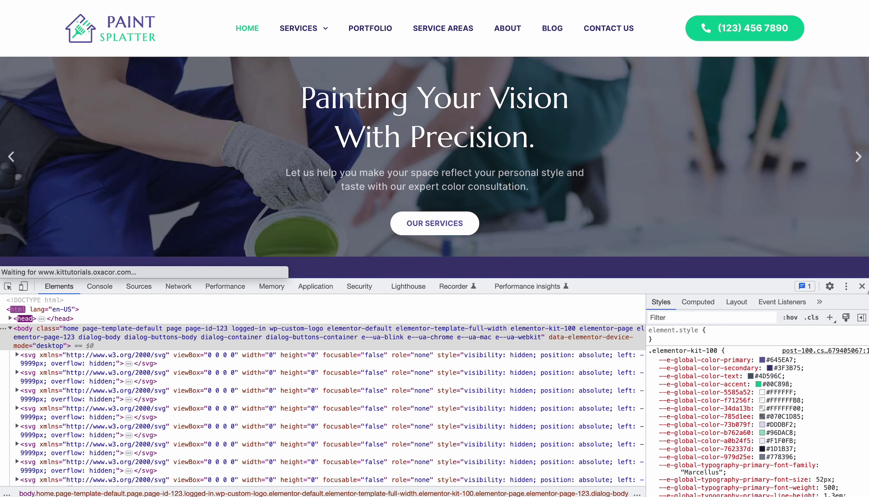
click(862, 286)
Review the live Portfolio page and its gallery, viewing the first three images enlarged in the lightbox.
click(374, 34)
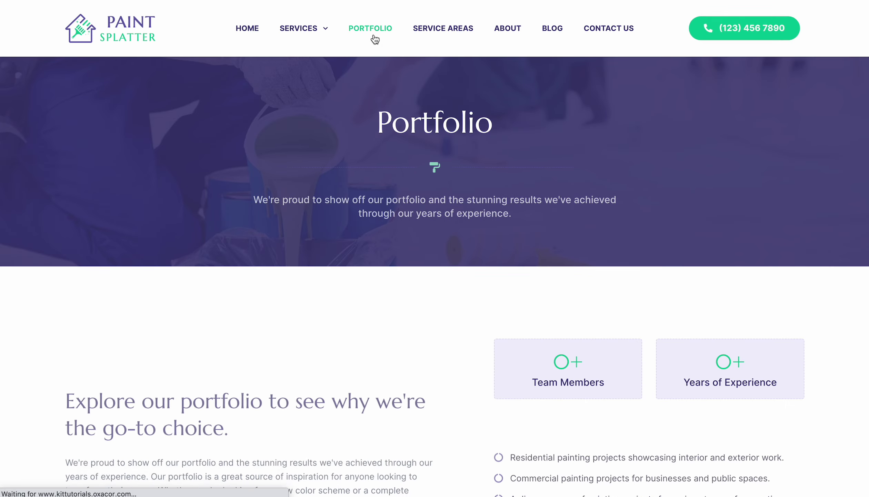
scroll(427, 112, down, 10)
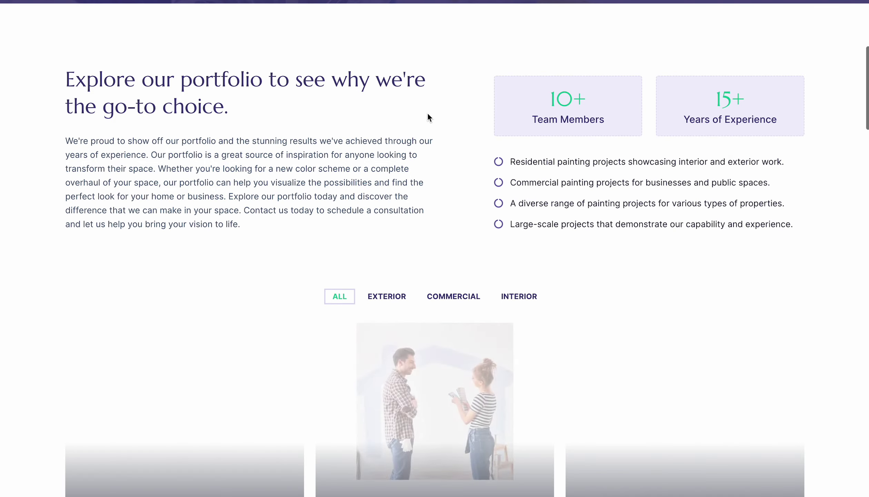
scroll(429, 117, down, 8)
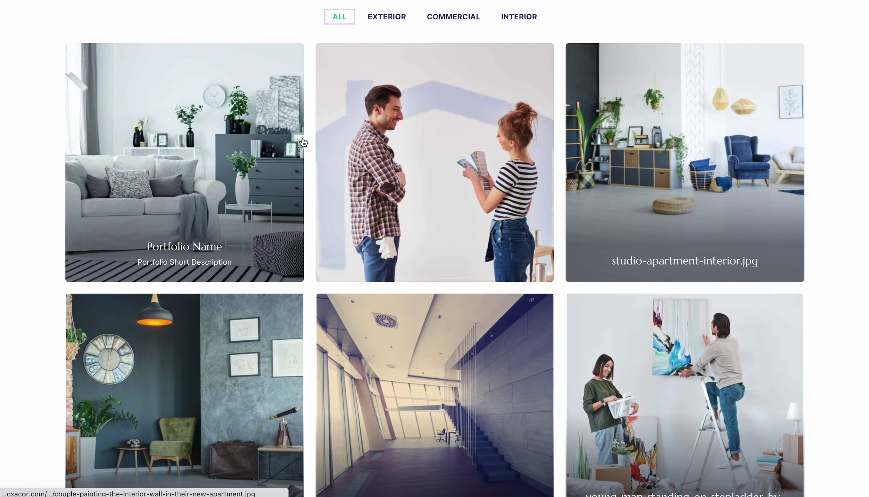
click(198, 181)
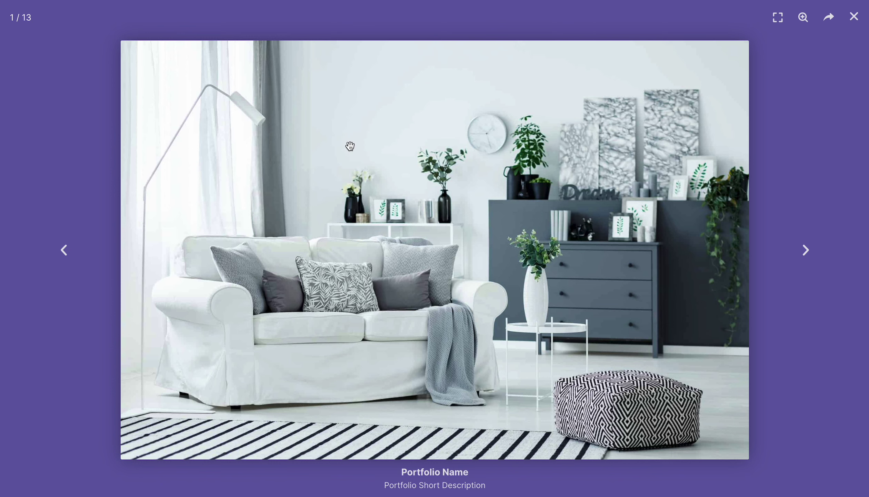
click(809, 248)
click(809, 248)
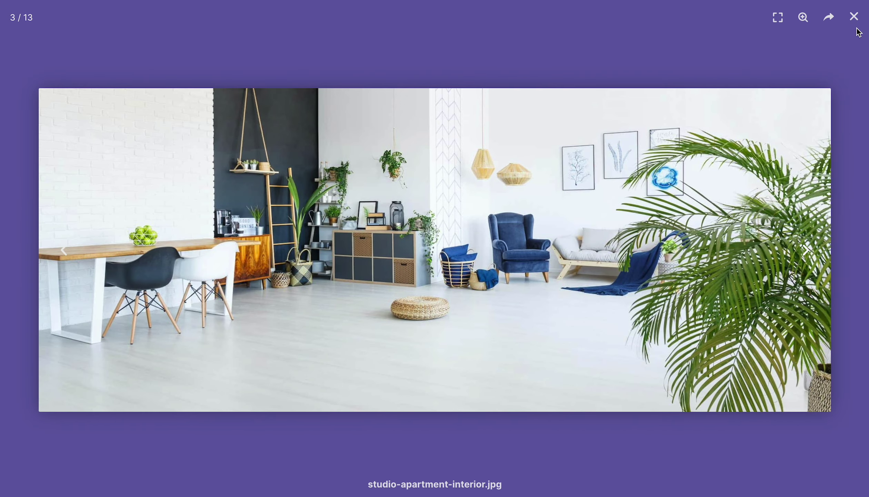
click(854, 17)
scroll(432, 103, up, 10)
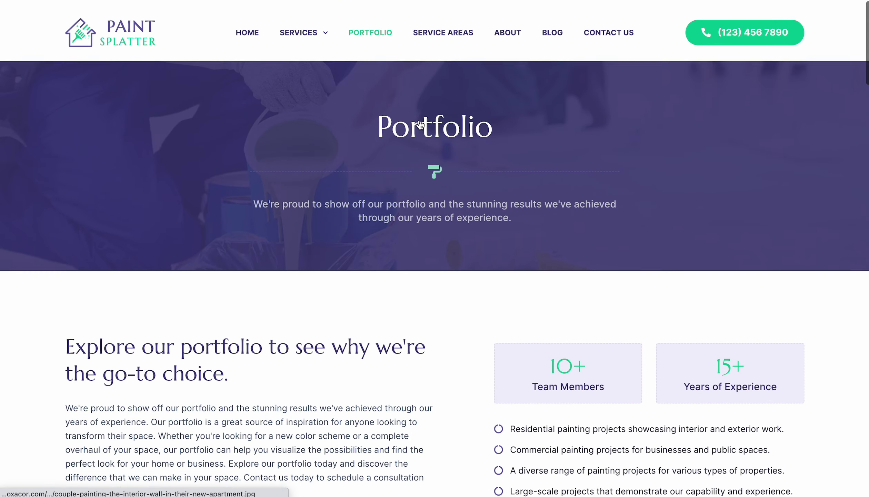
Review the live Service Areas page, including its location maps, quote form and footer.
click(440, 34)
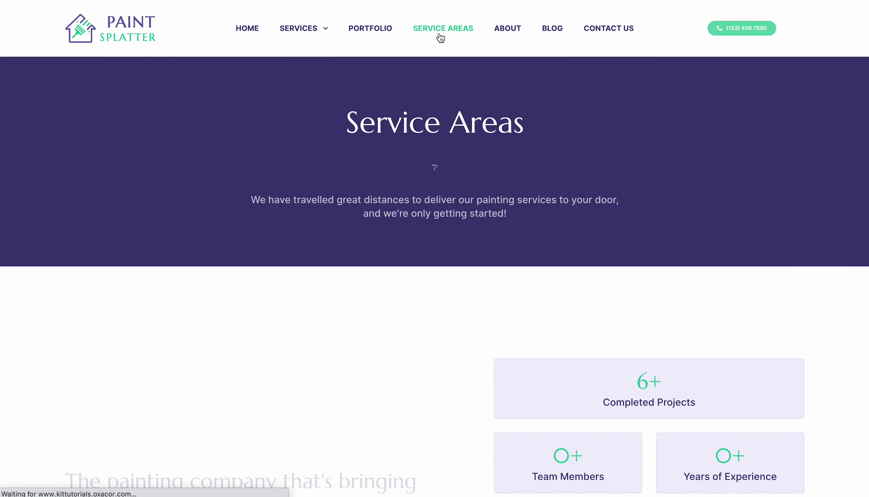
scroll(441, 38, down, 10)
scroll(441, 38, down, 3)
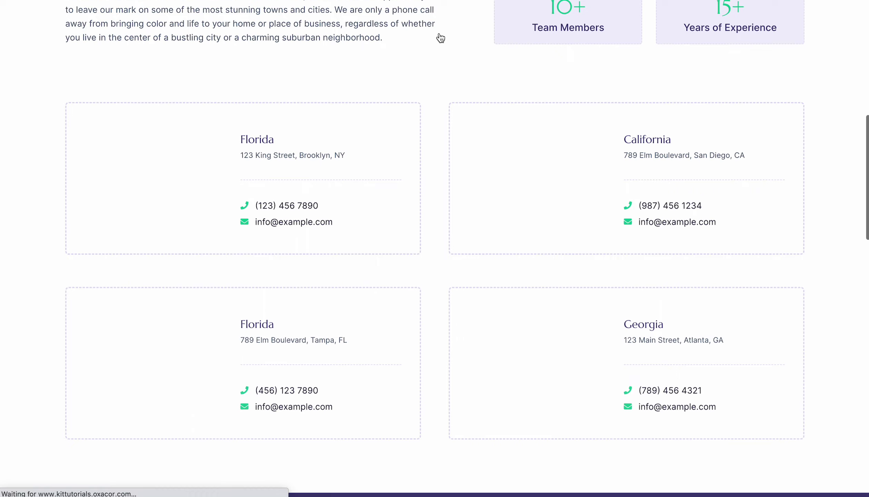
scroll(440, 38, down, 10)
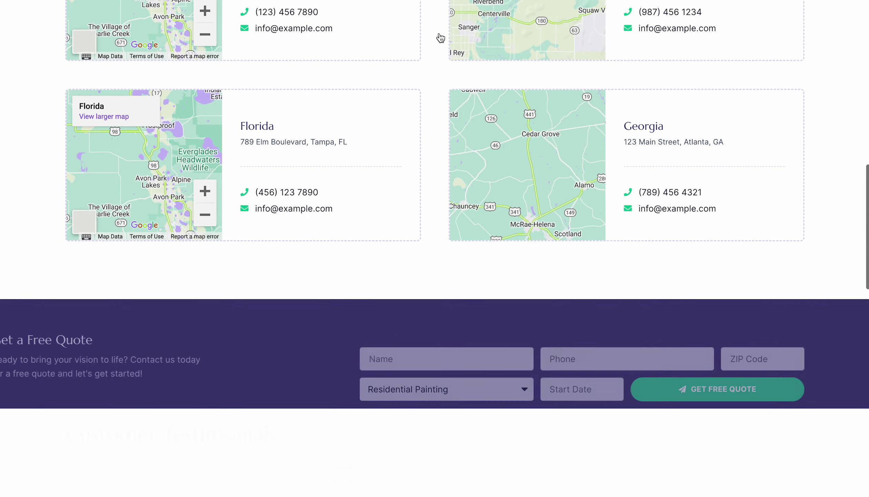
scroll(441, 38, up, 5)
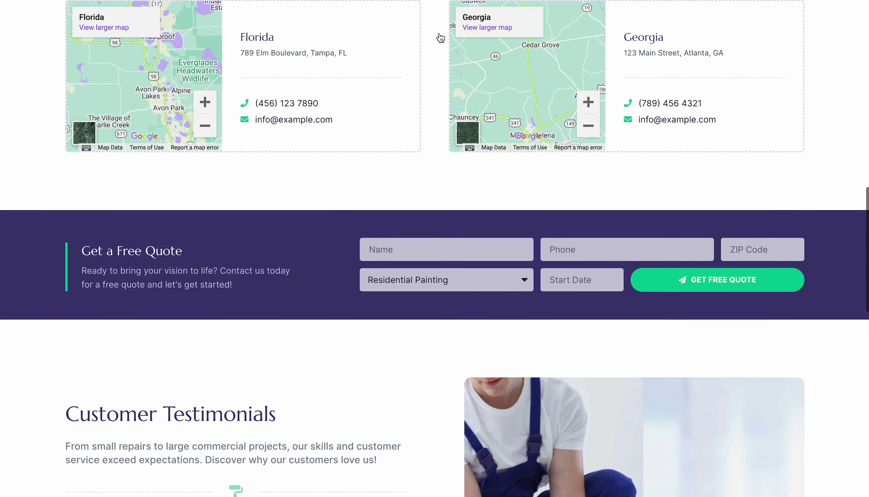
scroll(444, 51, down, 2)
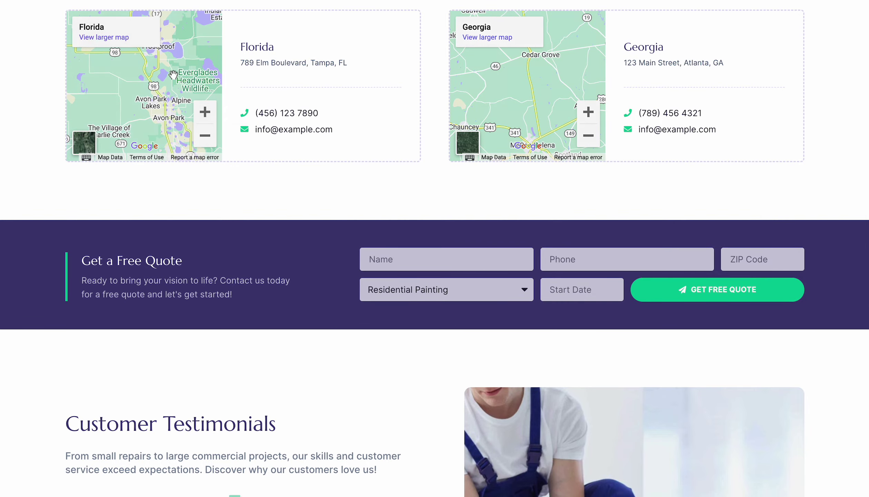
scroll(352, 138, down, 20)
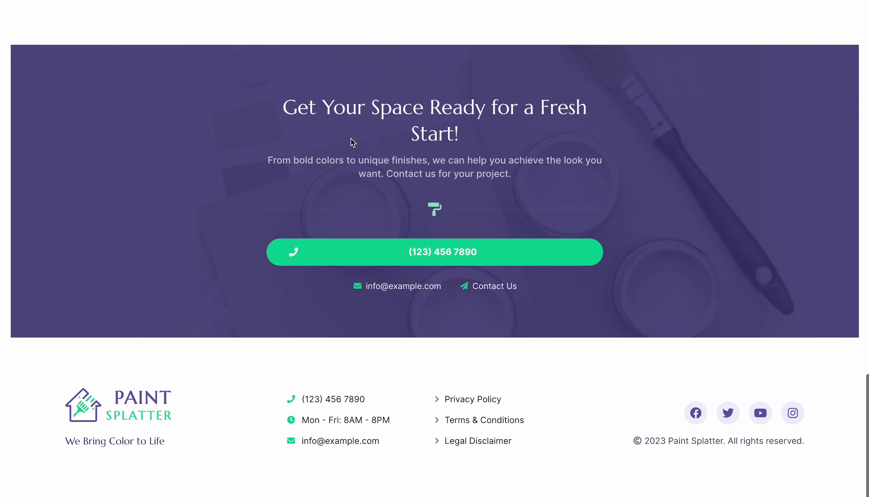
scroll(351, 139, up, 14)
scroll(351, 140, up, 15)
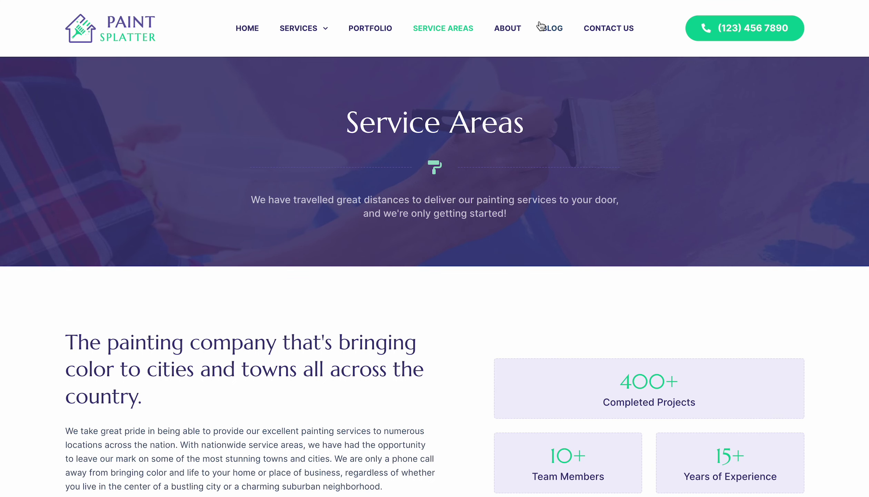
Check the live Blog page for its post listing.
click(551, 31)
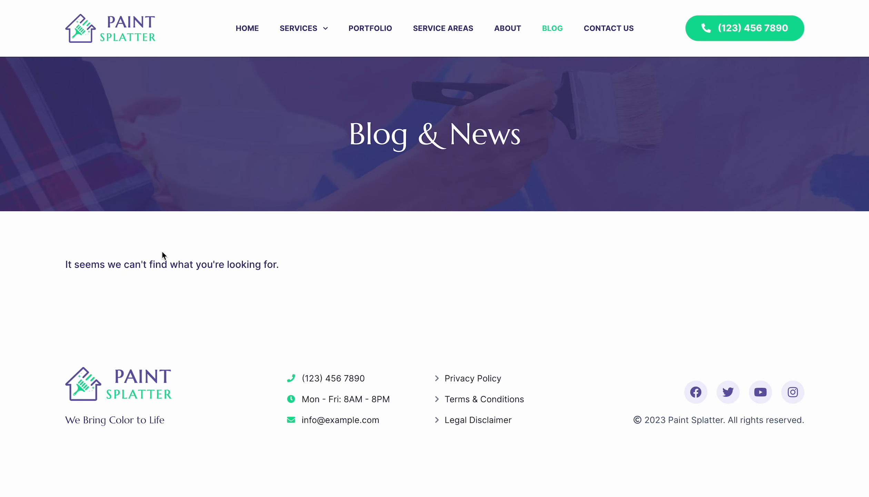
triple_click(338, 271)
click(386, 273)
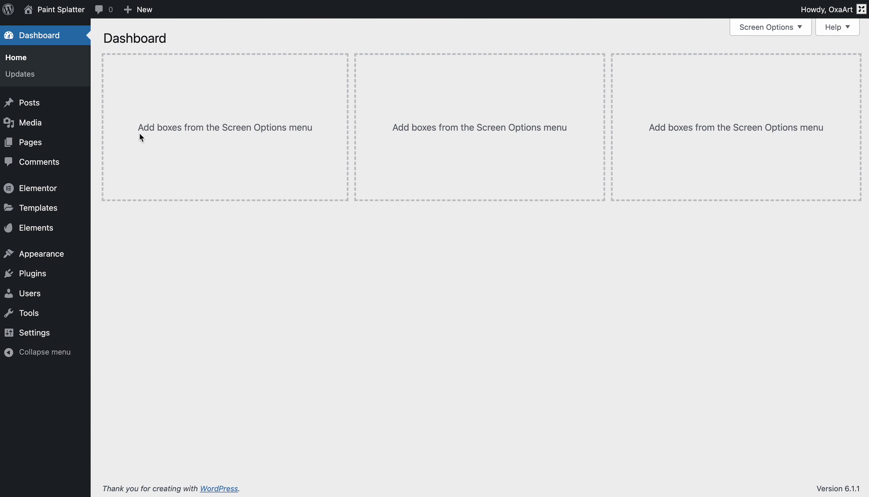
In the WordPress post categories, rename Uncategorized to General, set its slug to general, and save the change.
mouse_move(56, 109)
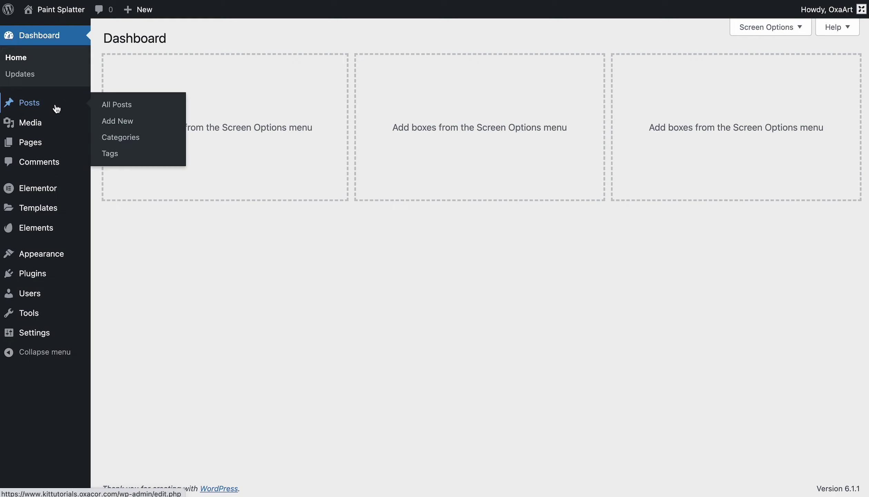
click(122, 138)
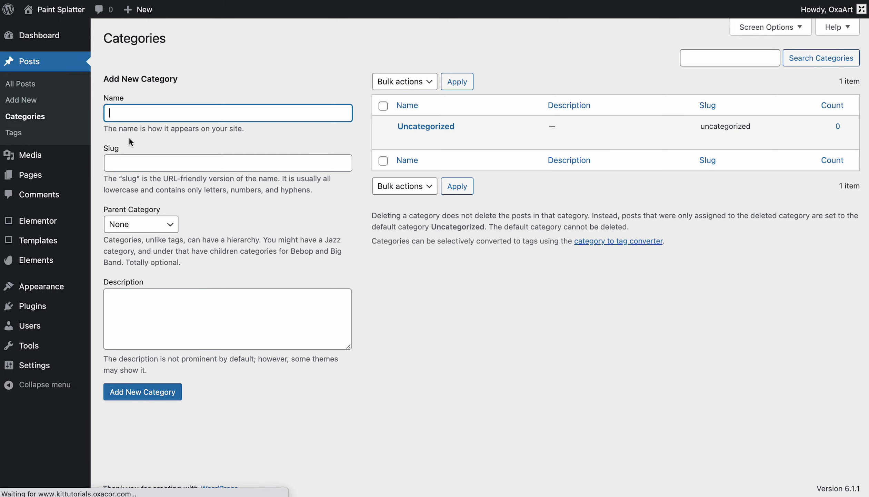
click(432, 139)
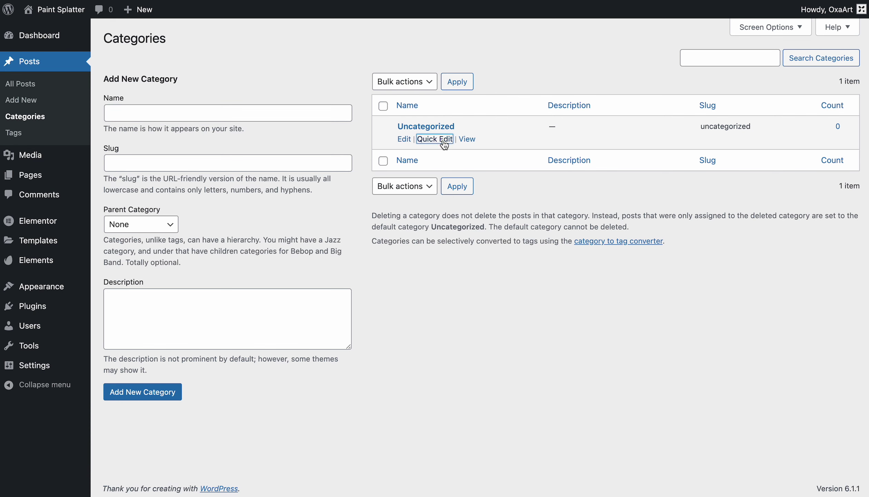
double_click(498, 151)
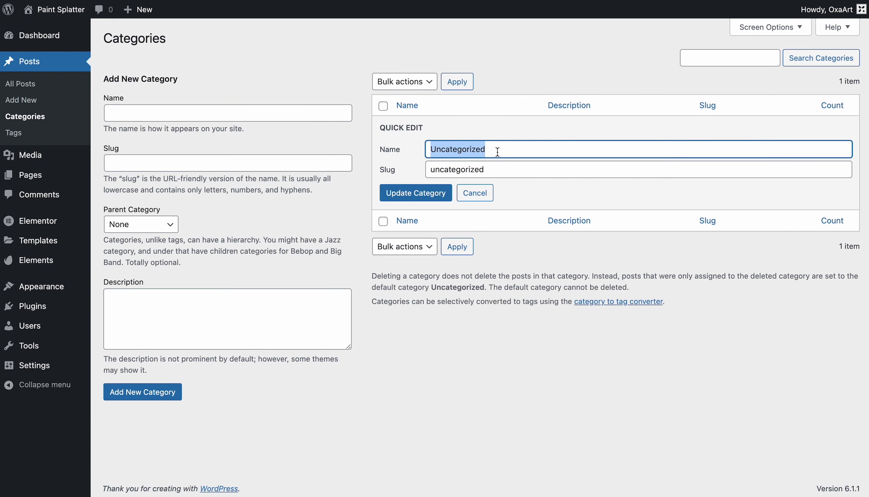
text(General)
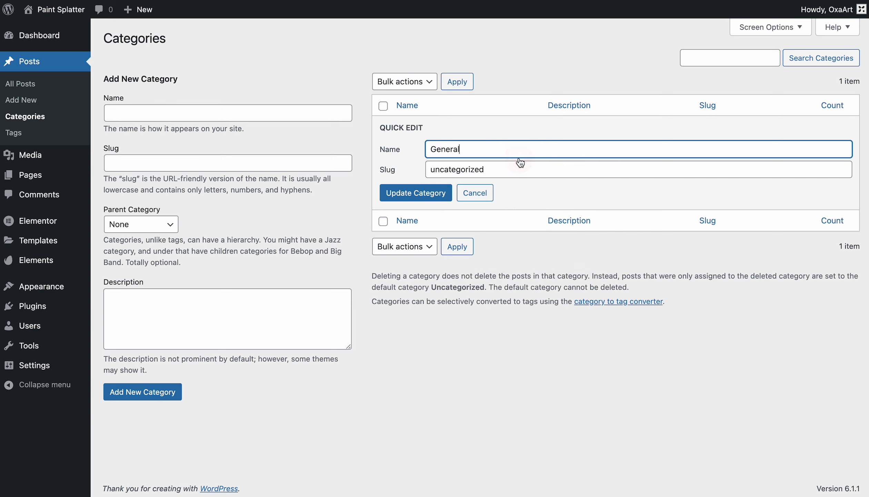
double_click(497, 168)
text(General)
click(411, 200)
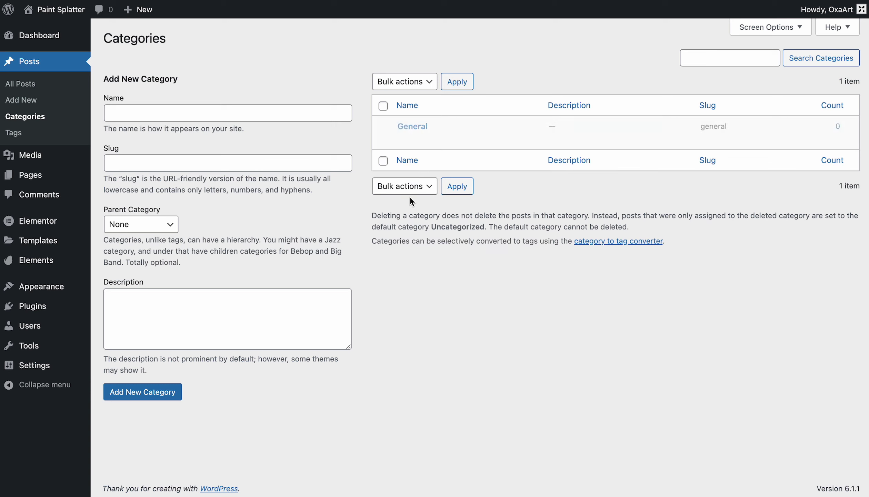
Create a new post titled "Morbi leo risus, porta ac consectetur ac, vestibulum at eros.".
click(34, 100)
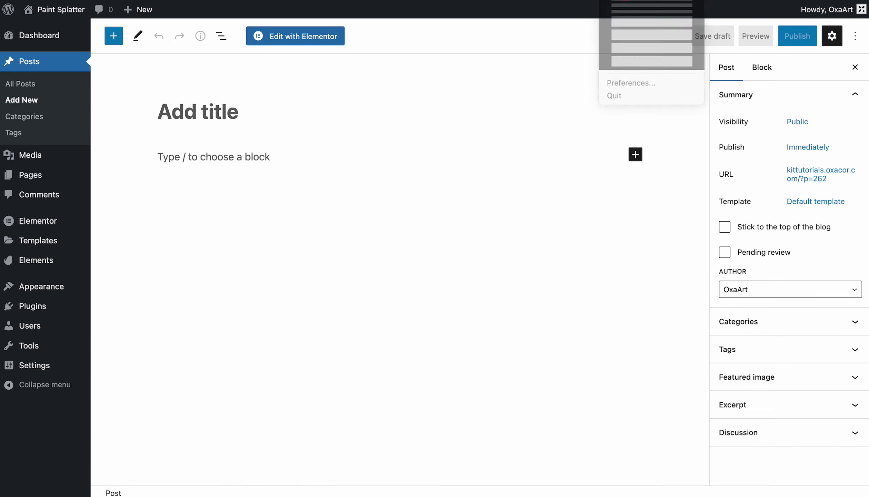
click(219, 107)
text(Morbi leo risus, porta ac consectetur ac, vestibulum at eros.)
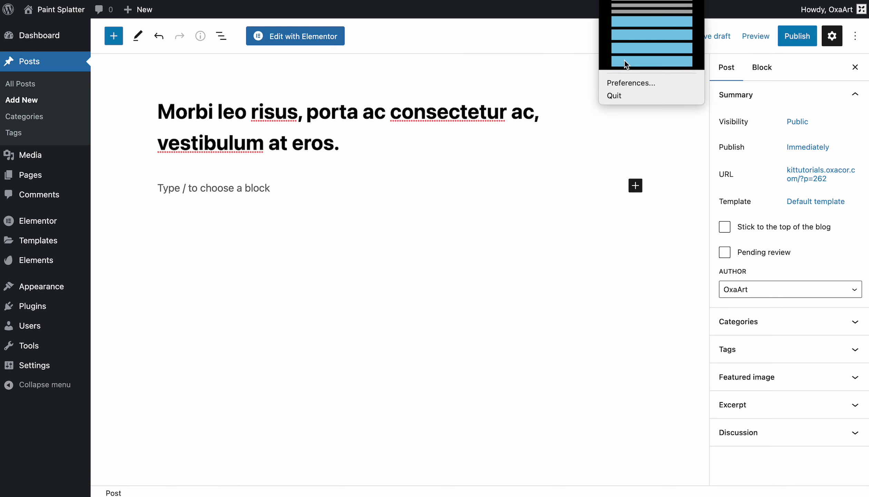
Fill the post body with placeholder text starting "Maecenas sed diam eget risus" and split it into three separate paragraph blocks.
click(255, 187)
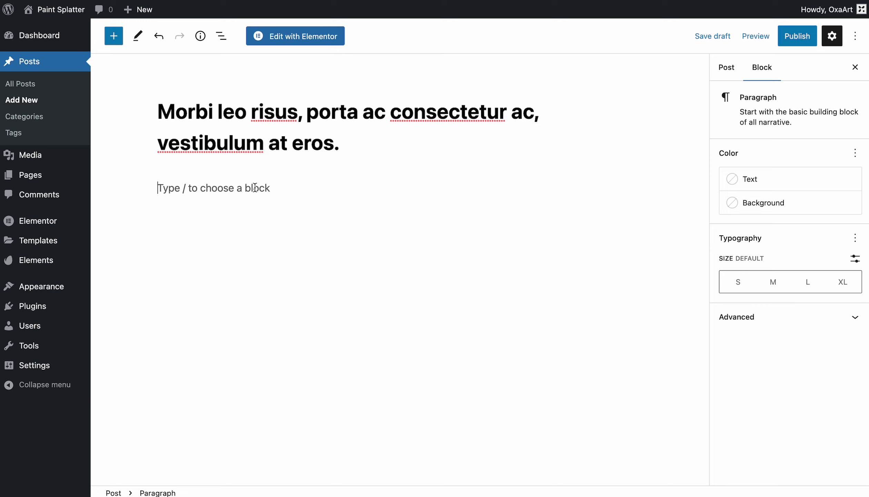
text(Maecenas sed diam eget risus varius blandit sit amet non magna. Donec ullamcorper nulla non metus auctor fringilla. Donec id elit non mi porta gravida at eget metus. Cras mattis consectetur purus sit amet fermentum. Cras mattis consectetur purus sit amet fermentum. Fusce dapibus, tellus ac cursus commodo, tortor mauris condimentum nibh, ut fermentum massa justo sit amet risus. Curabitur blandit tempus porttitor. Aenean lacinia bibendum nulla sed consectetur. Integer posuere erat a ante venenatis dapibus posuere velit aliquet. Aenean eu leo quam. Pellentesque ornare sem lacinia quam venenatis vestibulum. Curabitur blandit tempus porttitor. Nullam id dolor id nibh ultricies vehicula ut id elit. Cras mattis consectetur purus sit amet fermentum. Nullam quis risus eget urna mollis ornare vel eu leo. Donec ullamcorper nulla non metus auctor fringilla. Etiam porta sem malesuada magna mollis euismod. Cras justo odio, dapibus ac facilisis in, egestas eget quam. Fusce dapibus, tellus ac cursus commodo, tortor mauris condimentum nibh, ut fermentum massa justo sit amet risus. Aenean lacinia bibendum nulla sed consectetur. Aenean eu leo quam. Pellentesque ornare sem lacinia quam venenatis vestibulum. Nulla vitae elit libero, a pharetra augue. Curabitur blandit tempus porttitor.)
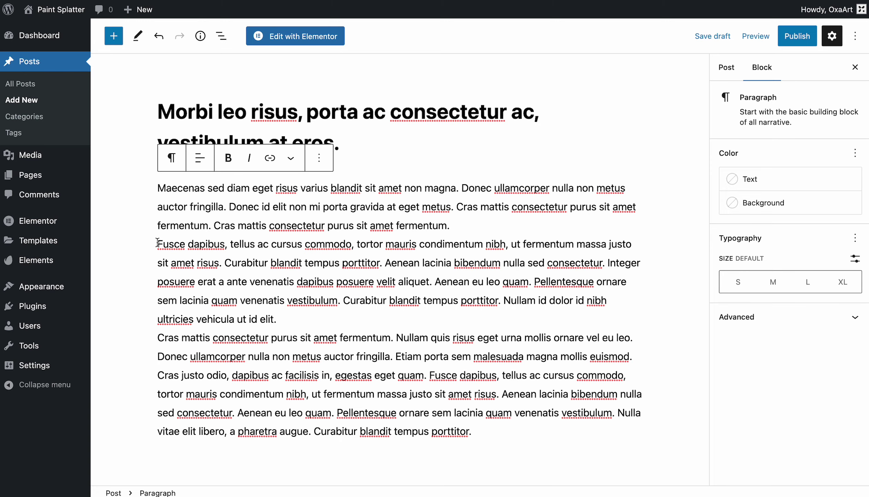
click(157, 243)
key(Return)
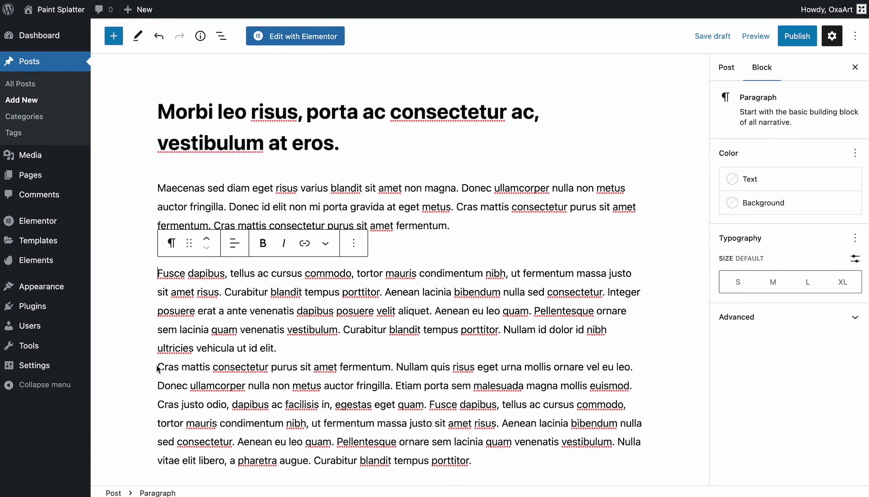
click(157, 367)
key(Return)
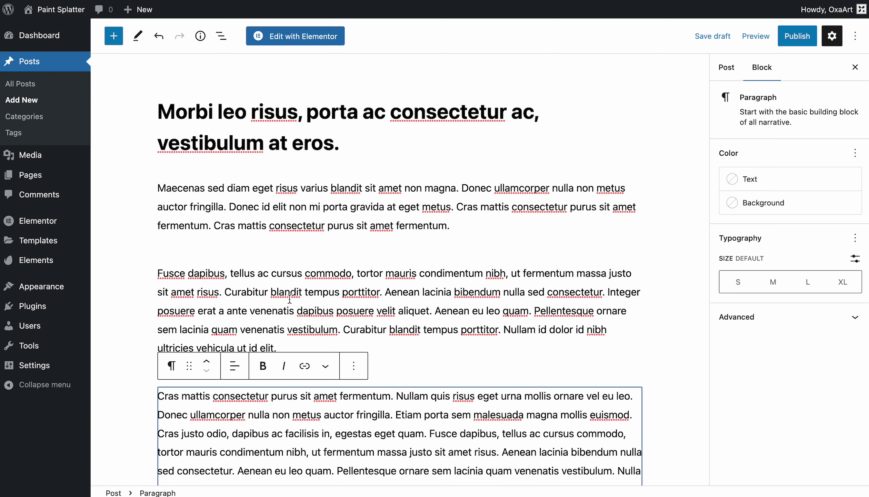
Insert an Image block between the second and third paragraphs of the post.
click(404, 356)
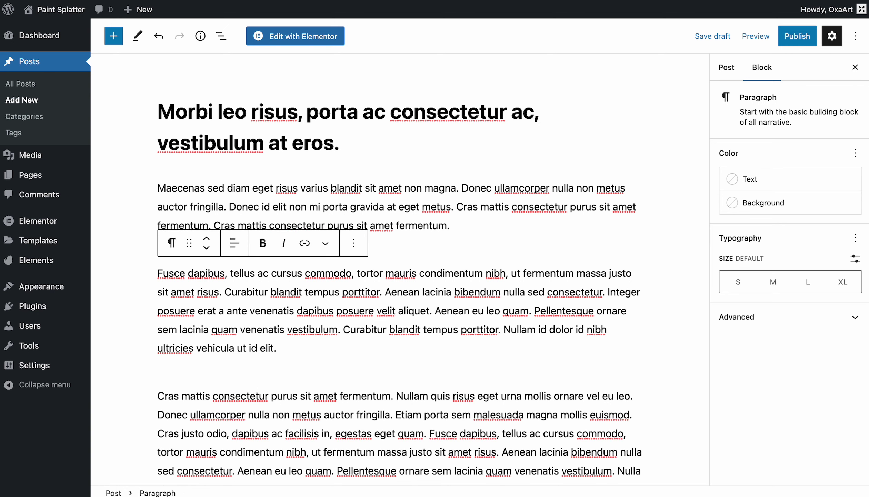
key(Return)
text(/i)
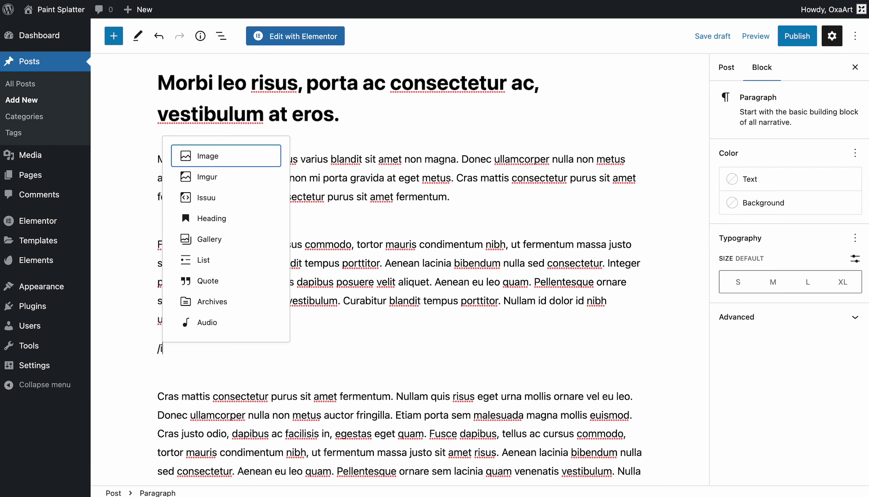
text(ma)
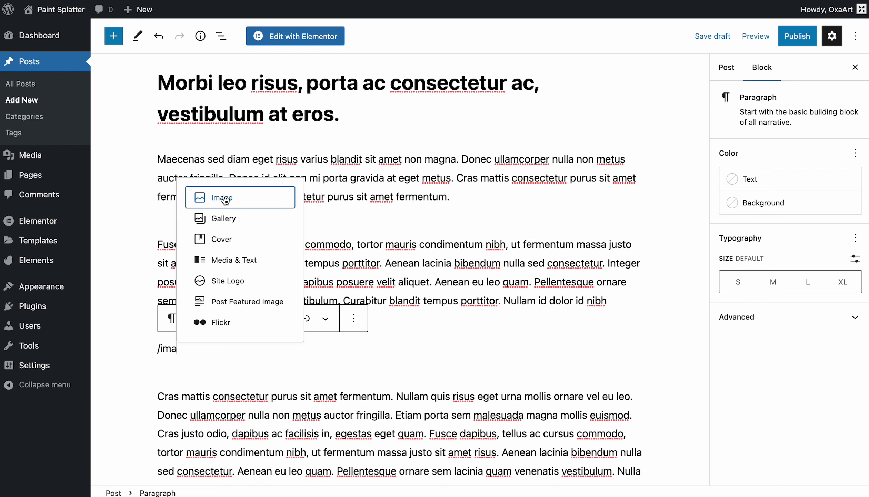
click(225, 200)
Fill the post's image block with woman-painting-wall-at-home-.jpg from the media library.
click(226, 427)
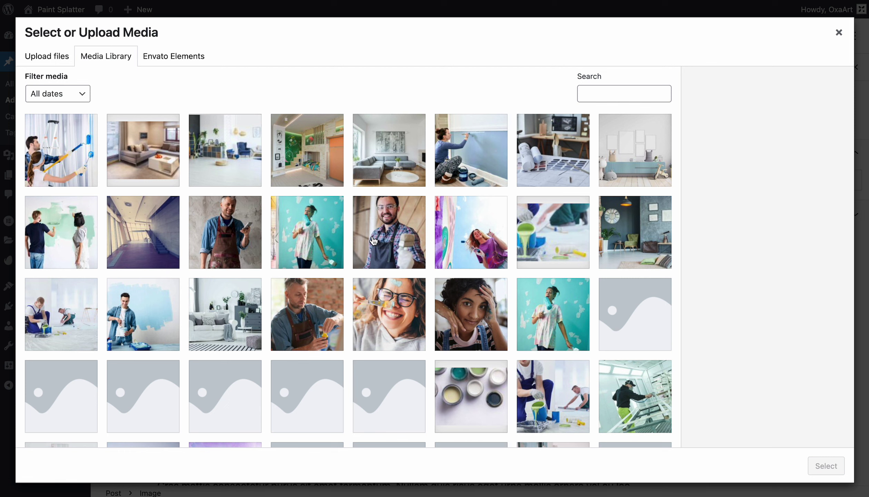
scroll(408, 238, down, 3)
scroll(414, 238, up, 3)
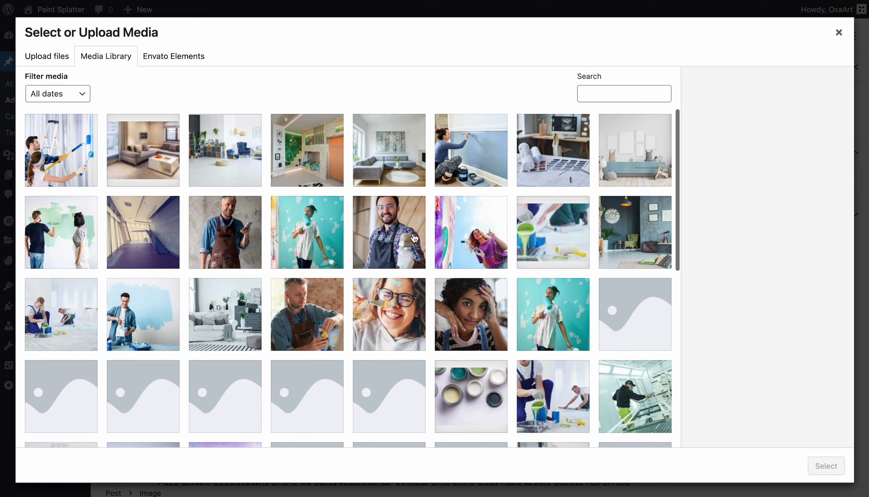
click(494, 179)
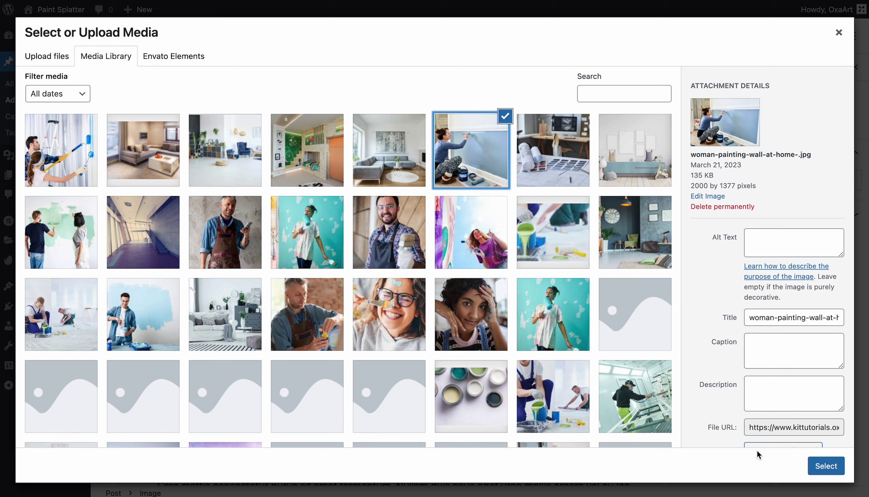
click(826, 466)
scroll(487, 260, up, 2)
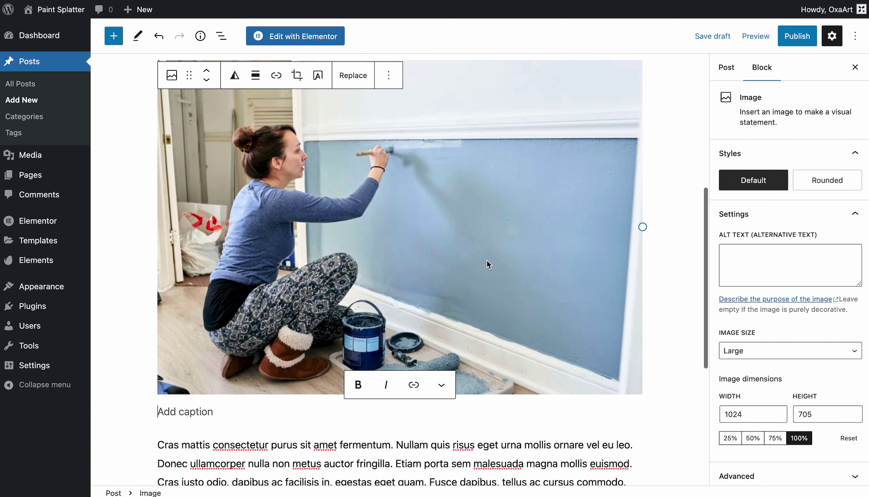
Center-align the wall-painting image in the post and set its dimensions to 100%.
click(255, 76)
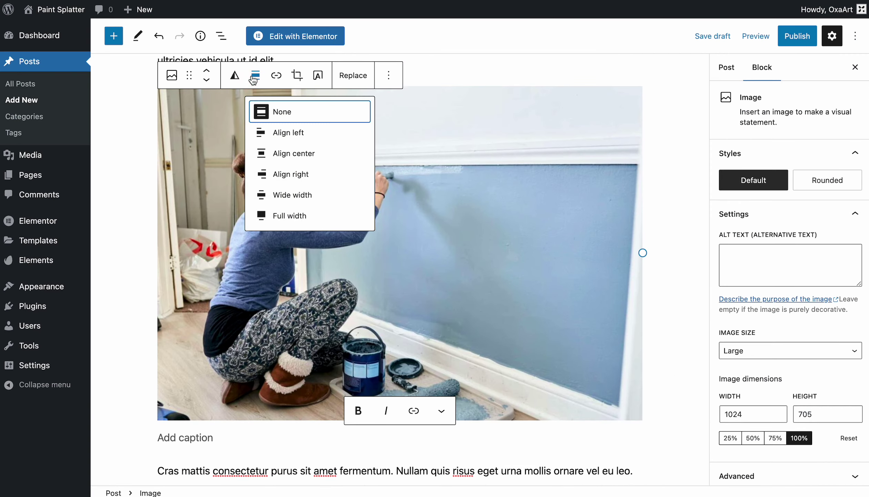
click(279, 156)
click(350, 190)
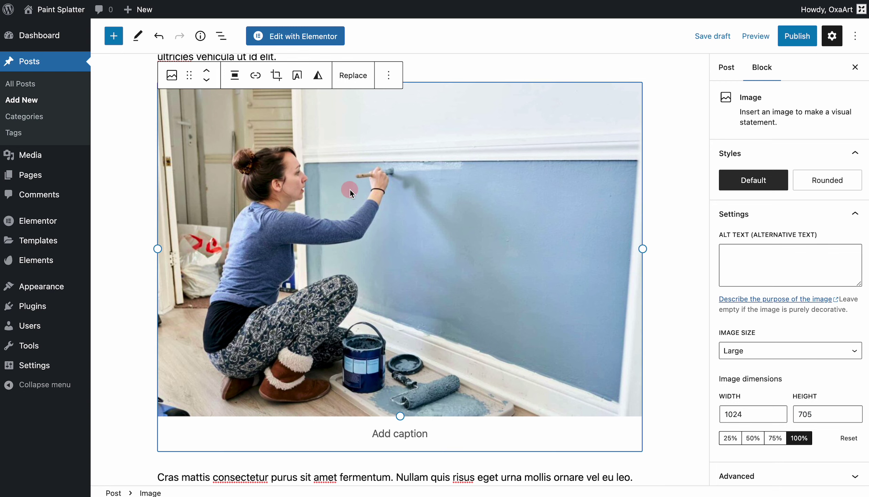
scroll(745, 370, down, 1)
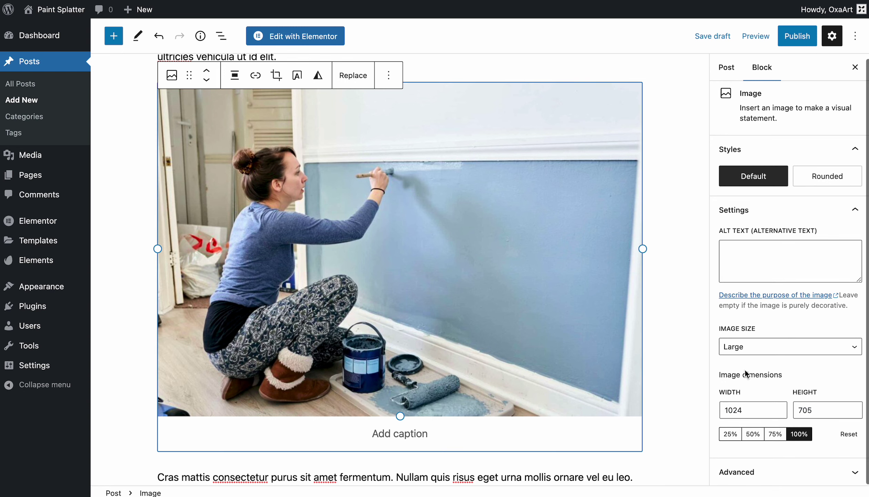
click(797, 436)
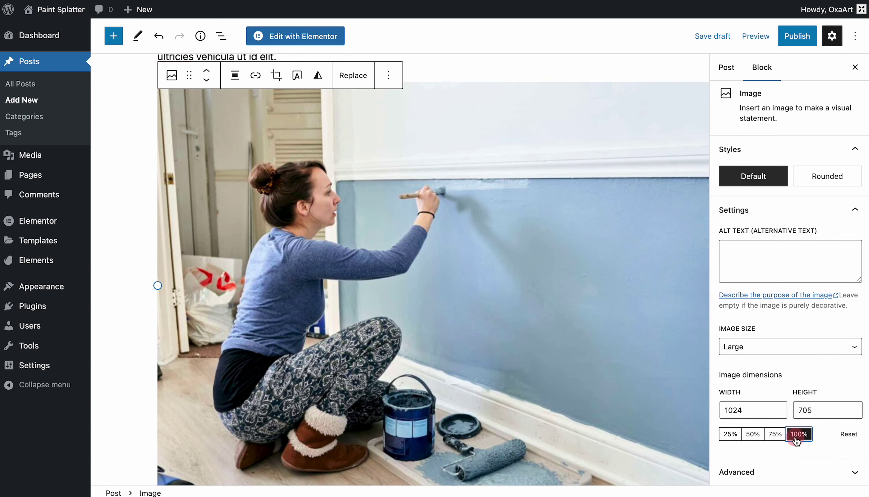
Review the post layout around the image and publish the post.
scroll(506, 337, down, 10)
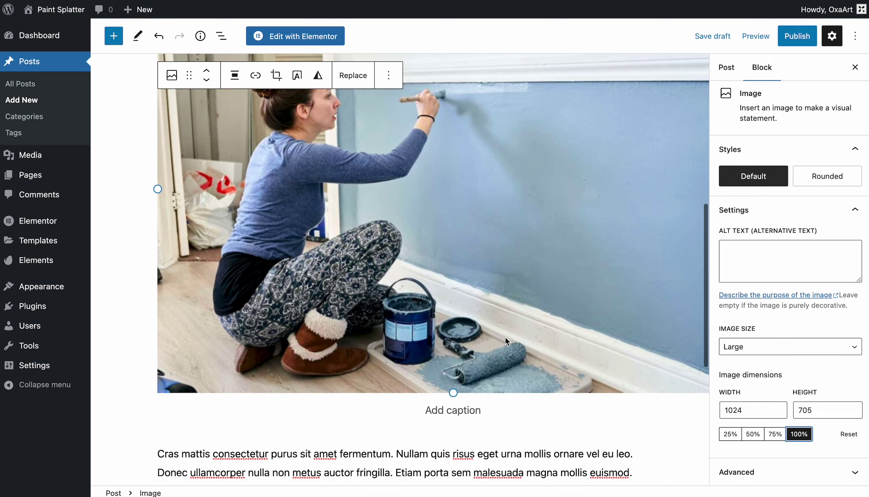
scroll(505, 337, up, 15)
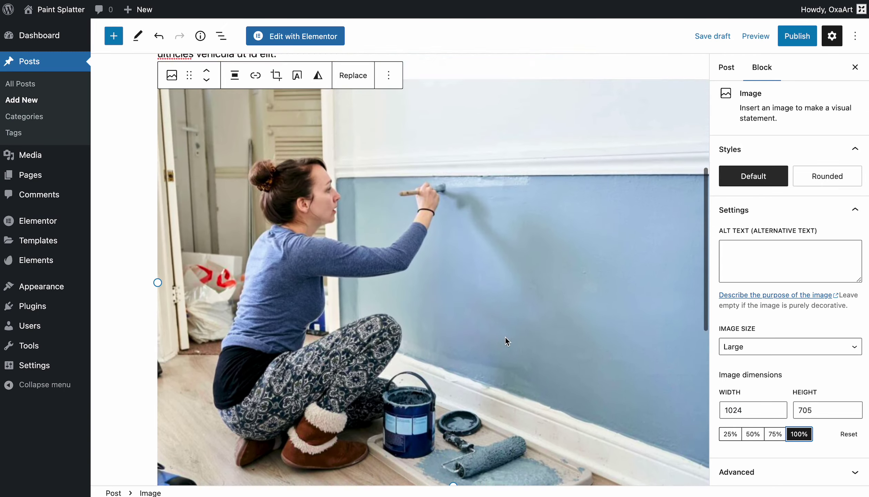
click(812, 35)
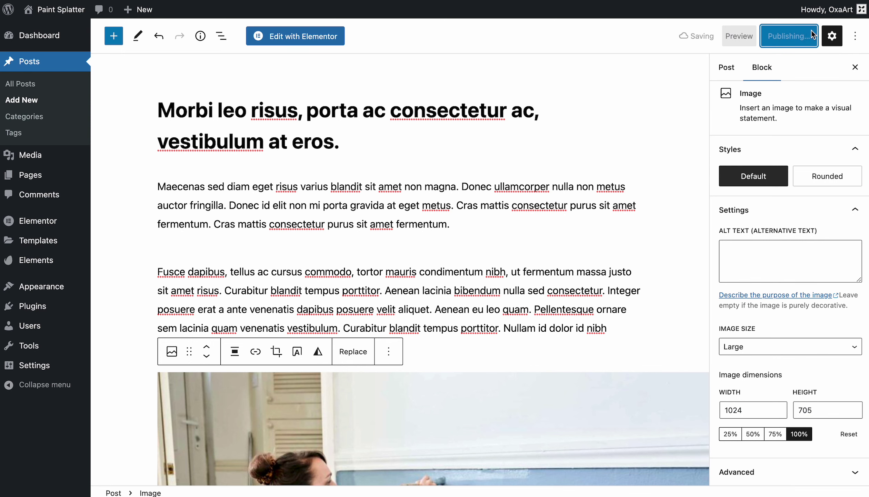
Create another new post titled "Nulla vitae elit libero, a pharetra augue.".
click(28, 100)
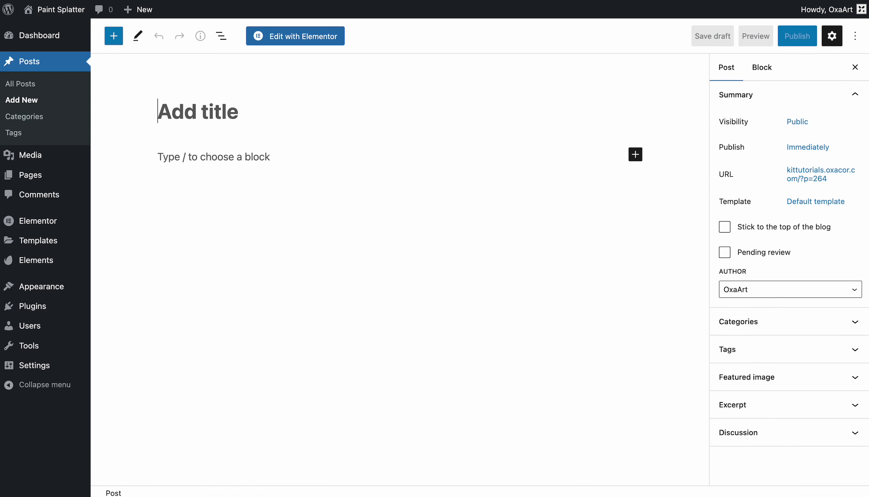
click(247, 92)
text(Nulla vitae elit libero, a pharetra augue.)
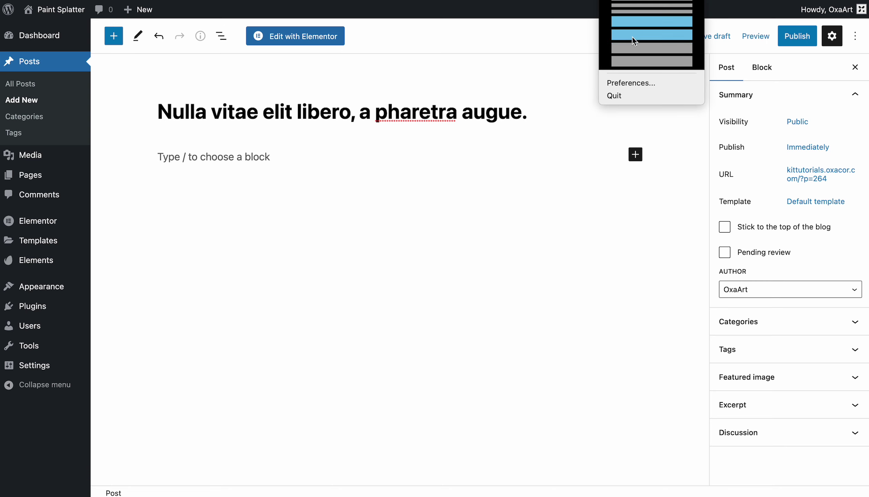
Fill the new post's body with placeholder text starting "Donec ullamcorper nulla non metus", repeated in a second paragraph block.
click(625, 59)
click(234, 165)
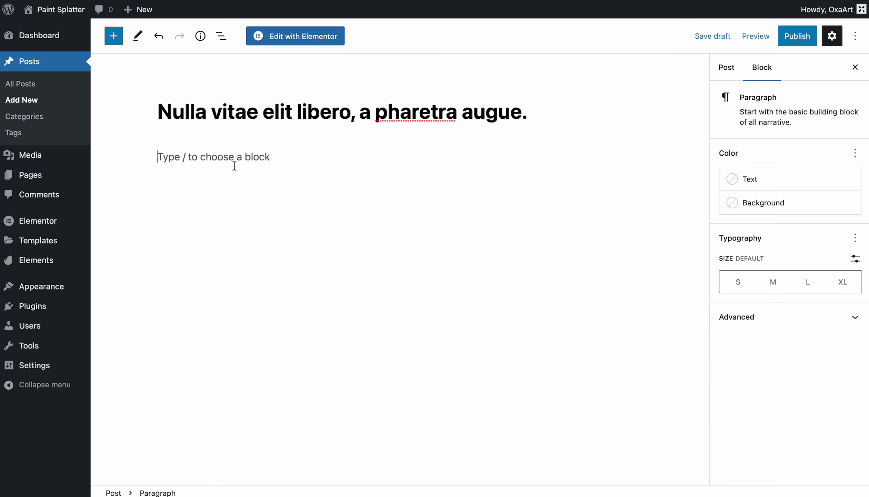
text(Donec ullamcorper nulla non metus auctor fringilla. Curabitur blandit tempus porttitor. Integer posuere erat a ante venenatis dapibus posuere velit aliquet. Nulla vitae elit libero, a pharetra augue. Praesent commodo cursus magna, vel scelerisque nisl consectetur et. Nullam quis risus eget urna mollis ornare vel eu leo. Cras justo odio, dapibus ac facilisis in, egestas eget quam. Donec sed odio dui. Praesent commodo cursus magna, vel scelerisque nisl consectetur et. Donec sed odio dui. Etiam porta sem malesuada magna mollis euismod. Nulla vitae elit libero, a pharetra augue. Cras mattis consectetur purus sit amet fermentum. Praesent commodo cursus magna, vel scelerisque nisl consectetur et. Maecenas faucibus mollis interdum. Cras justo odio, dapibus ac facilisis in, egestas eget quam. Nulla vitae elit libero, a pharetra augue. Sed posuere consectetur est at lobortis. Morbi leo risus, porta ac consectetur ac, vestibulum at eros.)
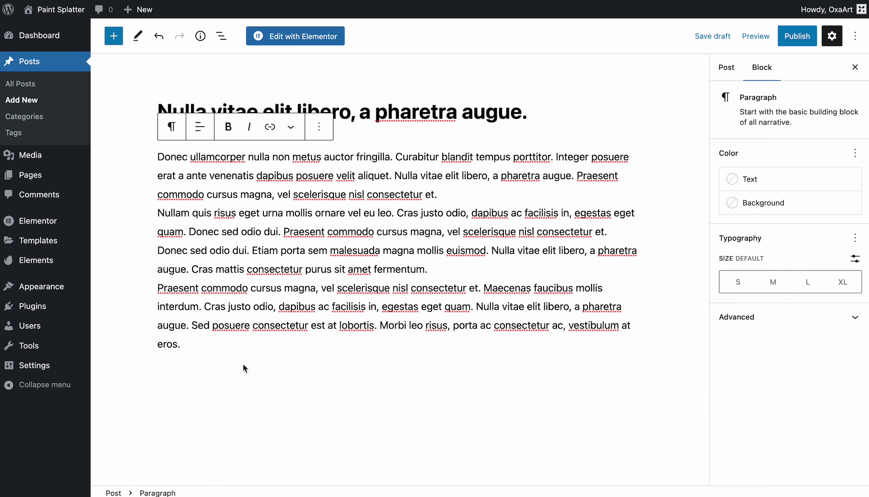
key(Return)
text(Donec ullamcorper nulla non metus auctor fringilla. Curabitur blandit tempus porttitor. Integer posuere erat a ante venenatis dapibus posuere velit aliquet. Nulla vitae elit libero, a pharetra augue. Praesent commodo cursus magna, vel scelerisque nisl consectetur et. Nullam quis risus eget urna mollis ornare vel eu leo. Cras justo odio, dapibus ac facilisis in, egestas eget quam. Donec sed odio dui. Praesent commodo cursus magna, vel scelerisque nisl consectetur et. Donec sed odio dui. Etiam porta sem malesuada magna mollis euismod. Nulla vitae elit libero, a pharetra augue. Cras mattis consectetur purus sit amet fermentum. Praesent commodo cursus magna, vel scelerisque nisl consectetur et. Maecenas faucibus mollis interdum. Cras justo odio, dapibus ac facilisis in, egestas eget quam. Nulla vitae elit libero, a pharetra augue. Sed posuere consectetur est at lobortis. Morbi leo risus, porta ac consectetur ac, vestibulum at eros.)
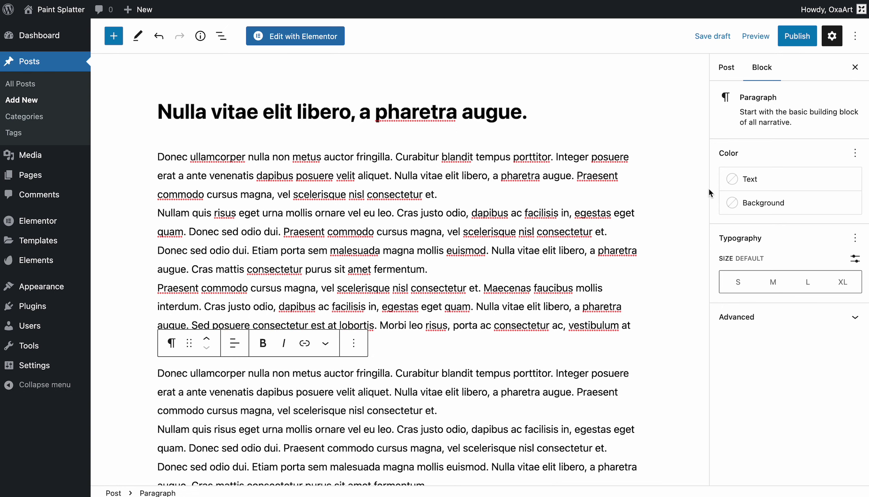
Set rainbow-paint-color-palette.jpg from the media library as the post's featured image.
click(727, 71)
click(753, 381)
click(749, 408)
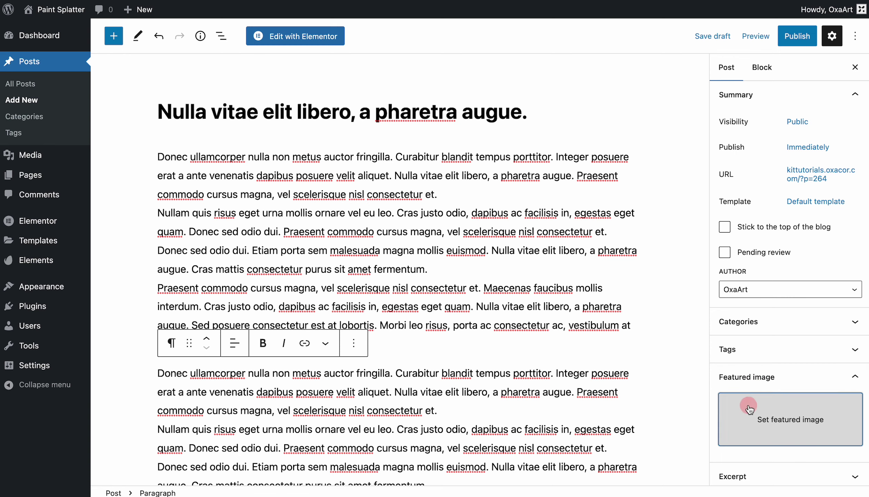
scroll(377, 251, down, 10)
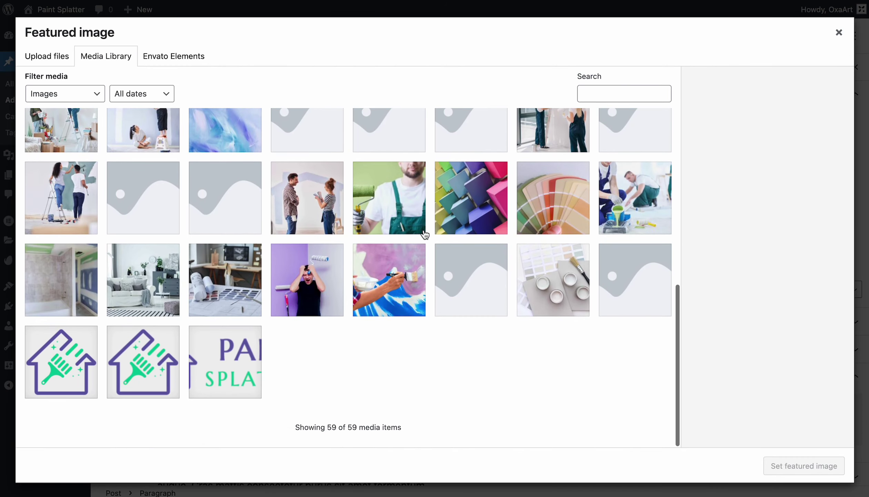
click(478, 205)
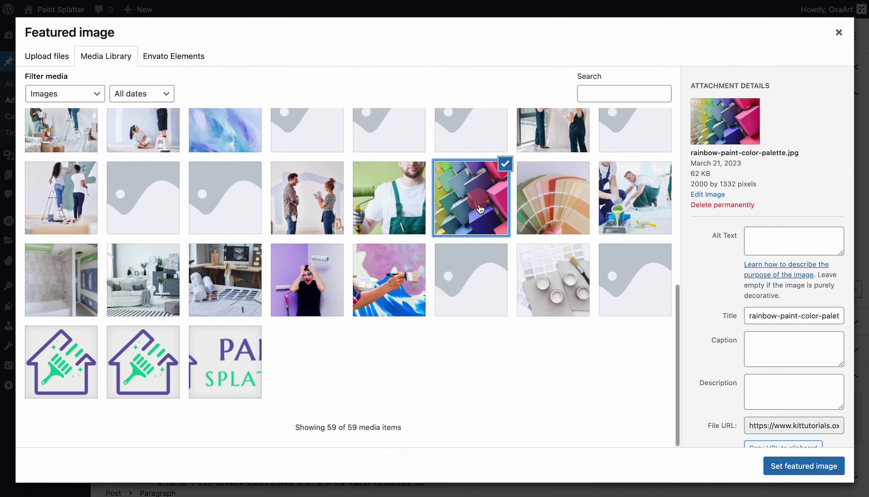
click(772, 462)
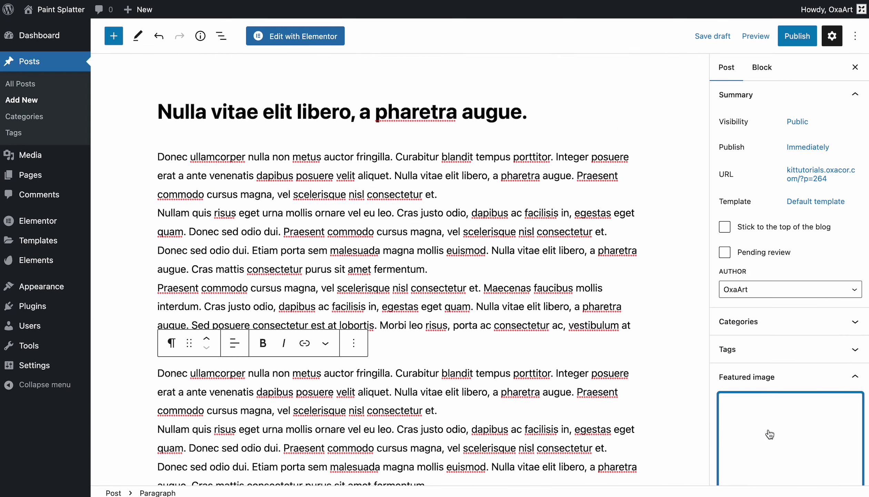
Publish the "Nulla vitae elit libero" post and reload the live Blog page to check the post listing.
mouse_move(808, 22)
click(796, 40)
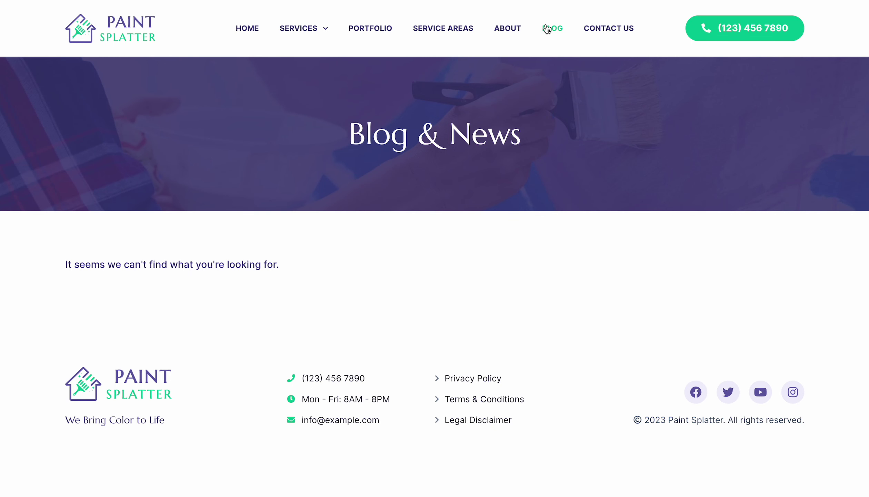
click(552, 29)
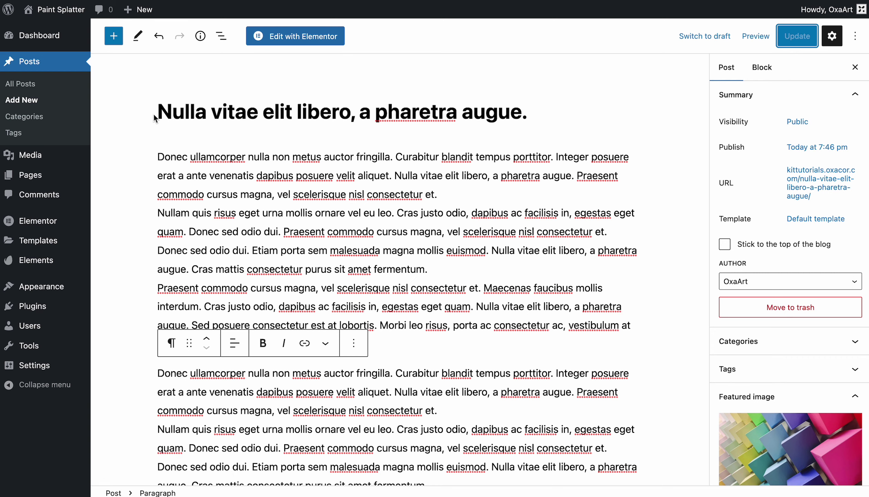
Open the "Morbi leo risus" post, set woman-with-paint.jpg as its featured image, and update the post.
click(37, 88)
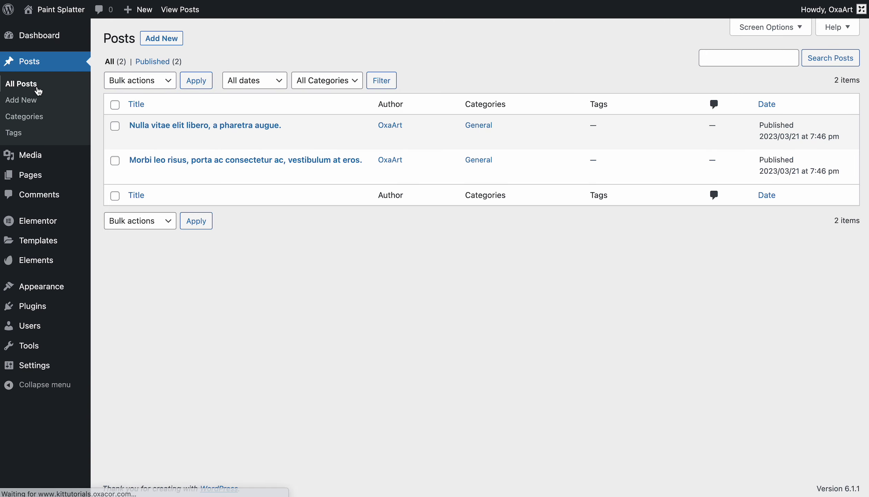
click(138, 176)
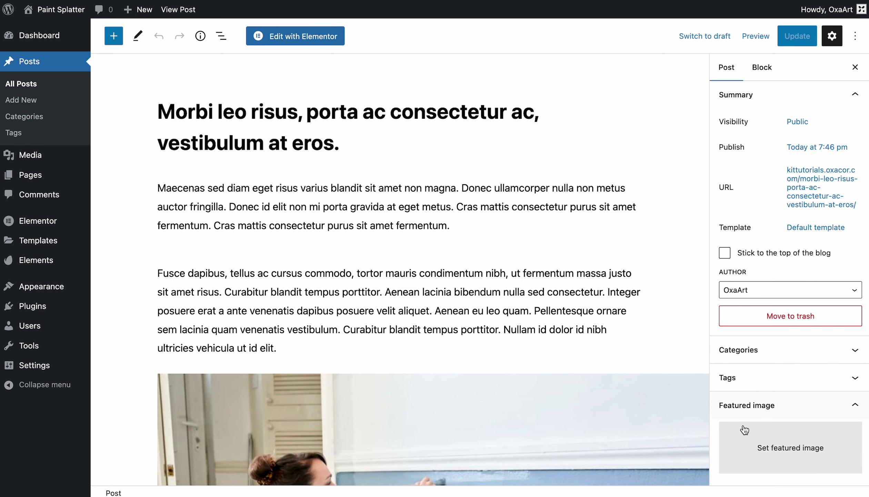
click(745, 429)
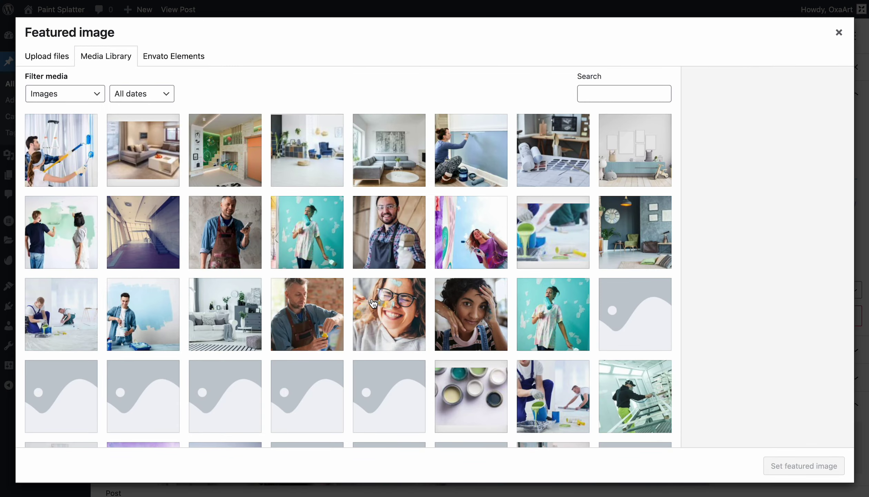
click(373, 303)
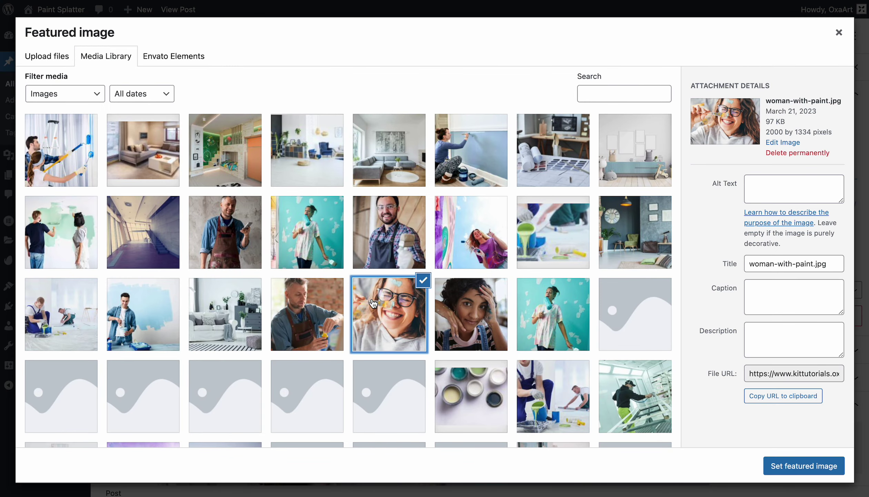
click(829, 476)
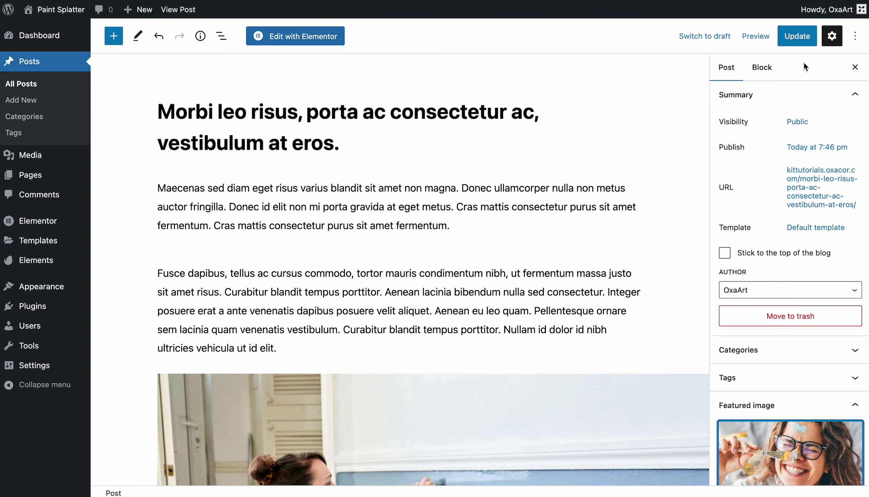
click(800, 41)
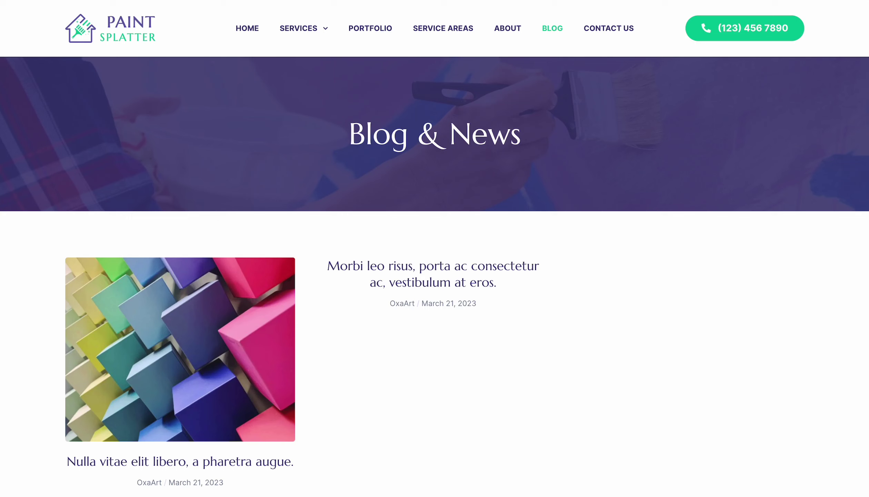
Reload the live Blog page and check both posts' featured images and titles.
click(552, 28)
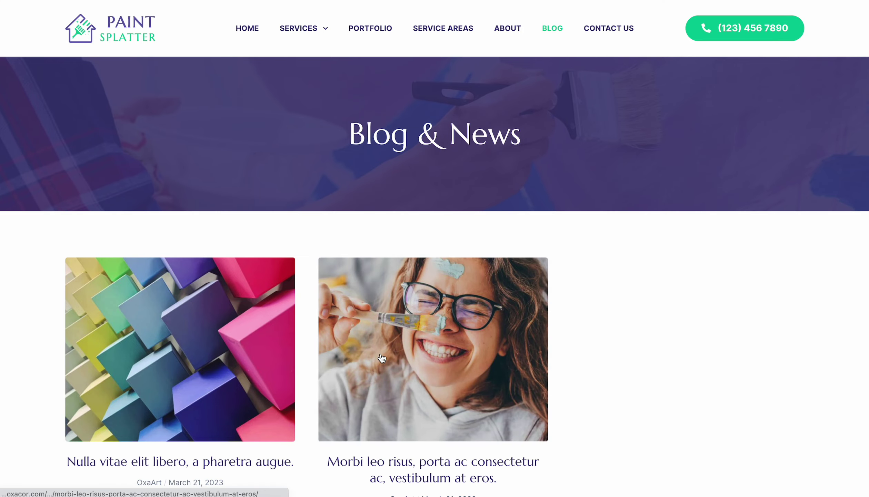
scroll(382, 358, down, 2)
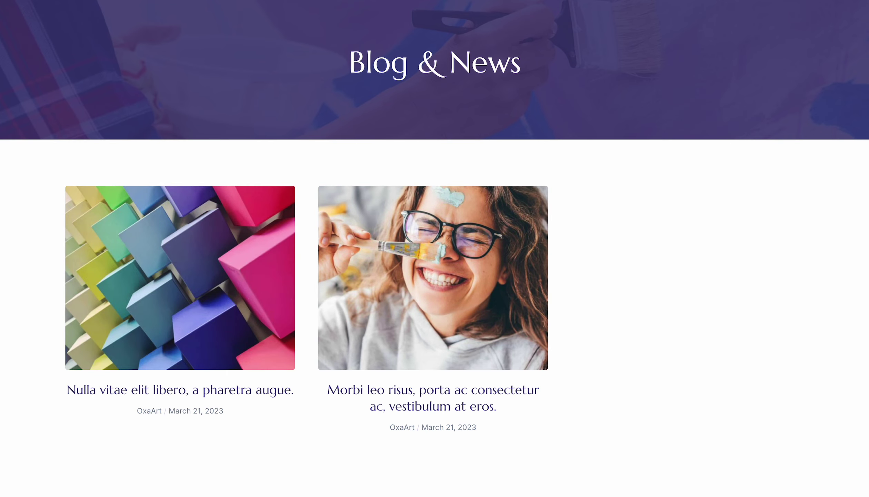
Return to the WordPress admin and open the Blog archive template from the Theme Builder for editing in Elementor.
click(121, 1)
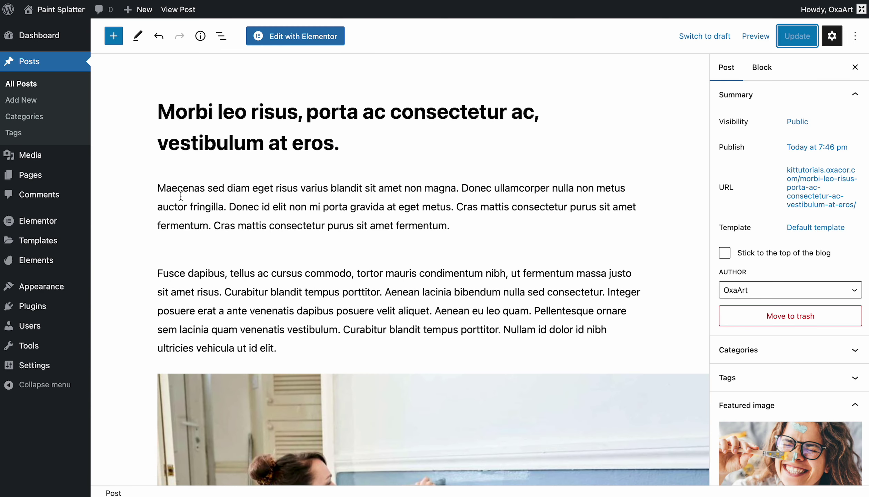
mouse_move(57, 230)
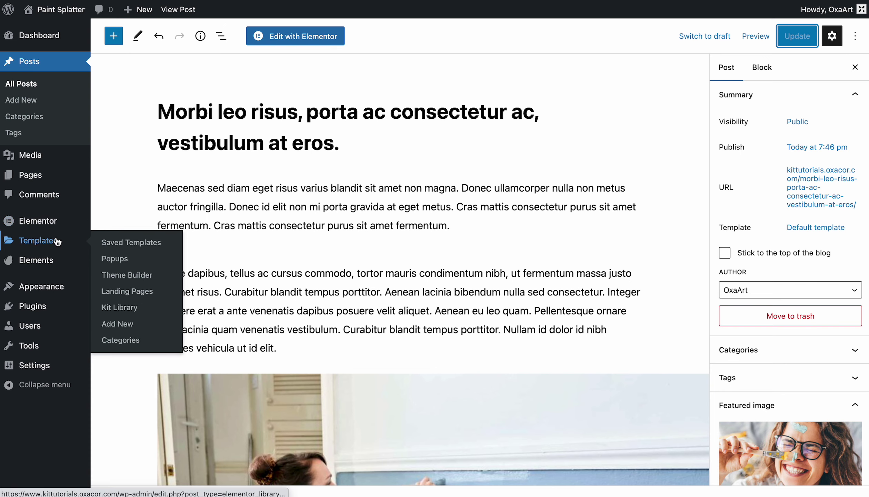
click(118, 278)
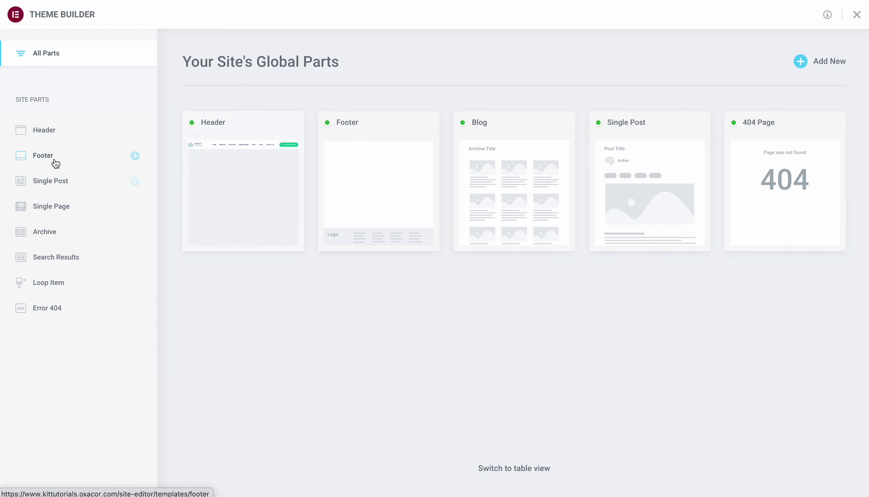
click(50, 226)
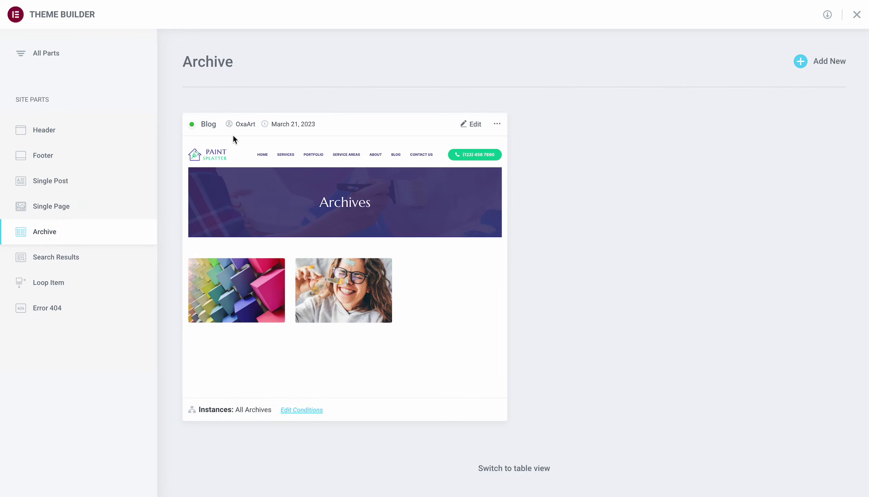
click(475, 126)
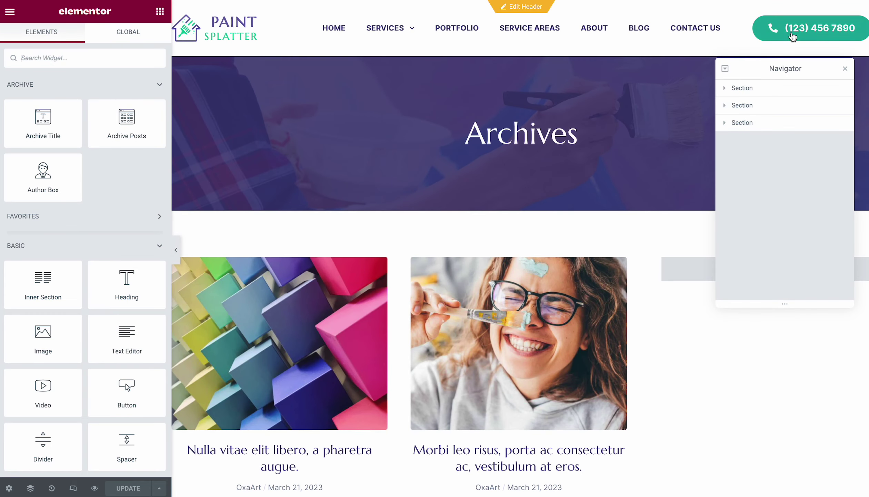
Assign the "Block: Sidebar" template to the empty template widget in the column beside the archive posts.
drag(782, 68, 341, 133)
click(728, 272)
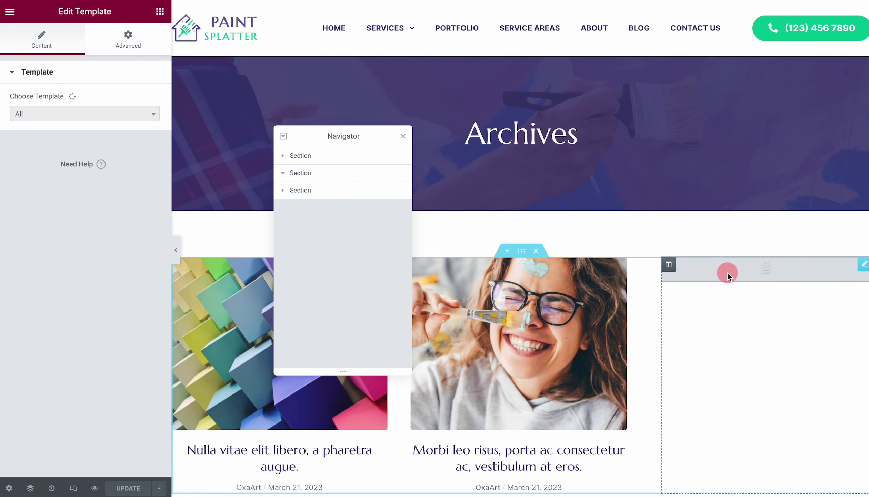
click(102, 118)
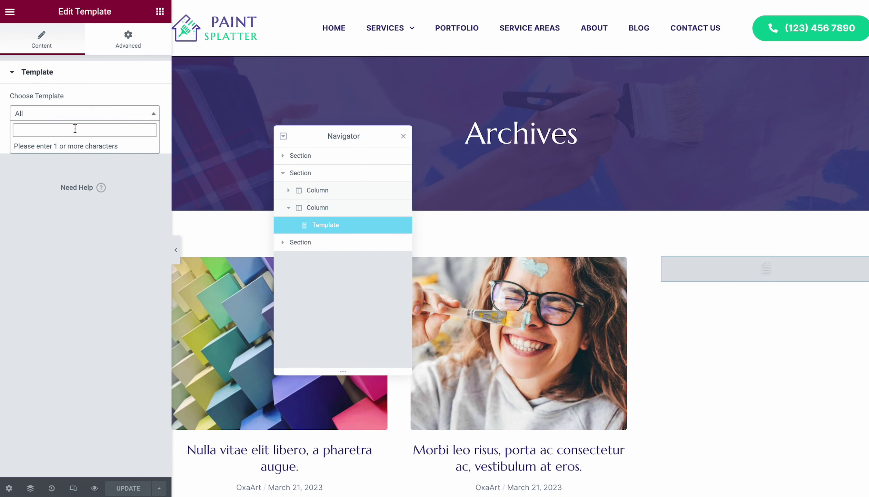
text(sidebar)
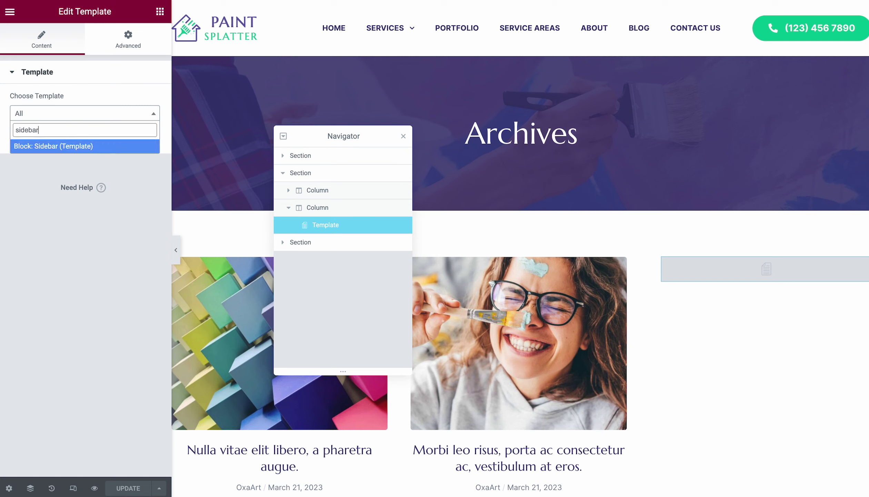
click(68, 147)
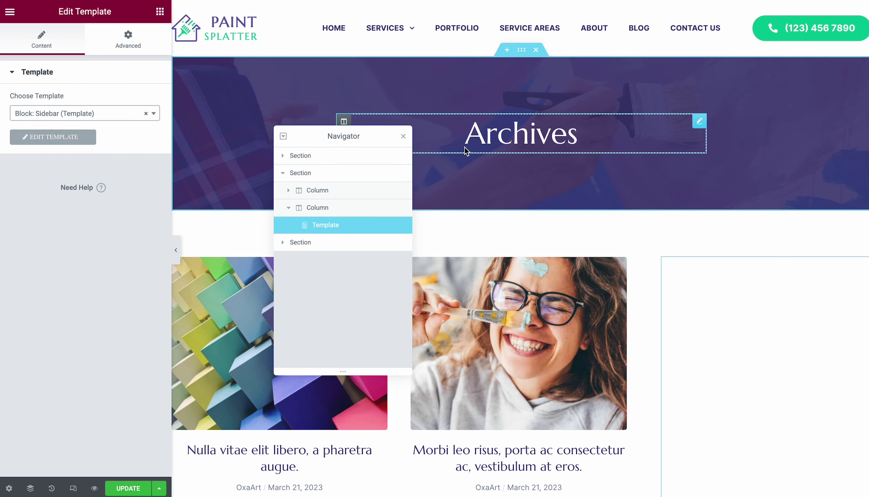
Assign the "Block: Main CTA" template to the empty full-width template widget below the archive posts and update the archive template.
scroll(449, 141, down, 6)
scroll(465, 146, down, 8)
click(463, 238)
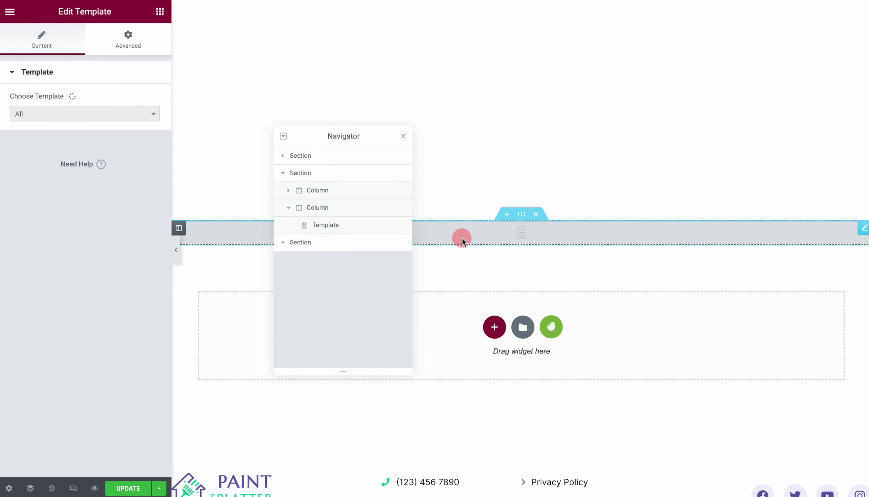
click(98, 116)
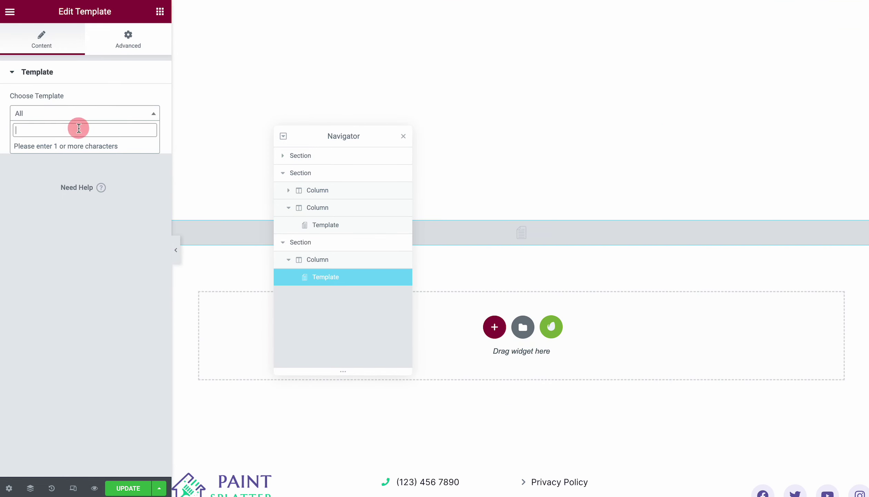
text(cta)
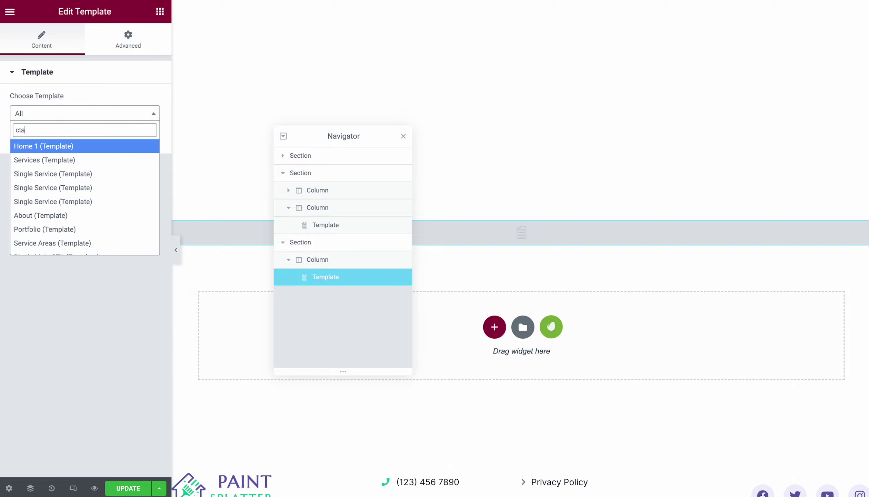
scroll(114, 187, down, 1)
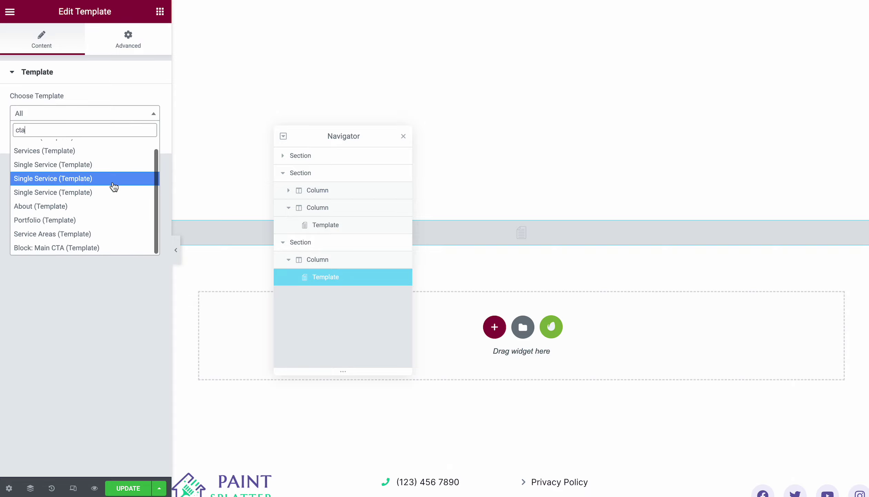
click(57, 246)
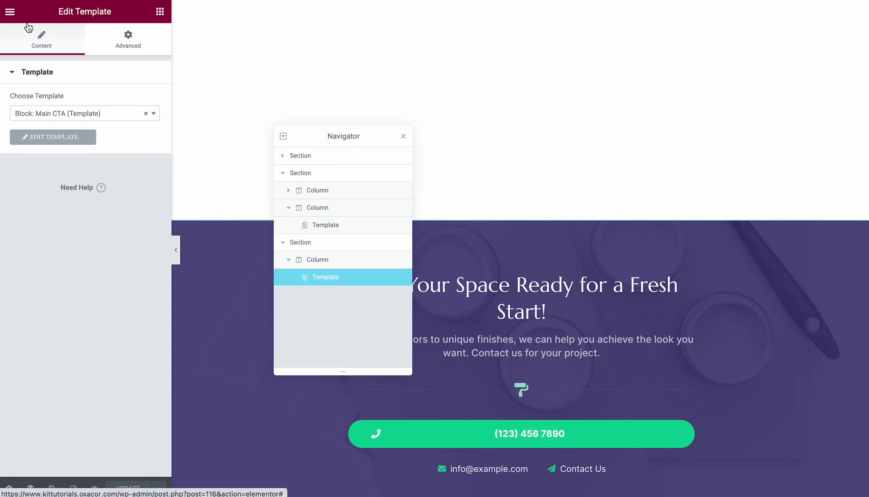
Exit to the WordPress dashboard and open the Single Post template from the Theme Builder for editing.
click(9, 12)
click(53, 236)
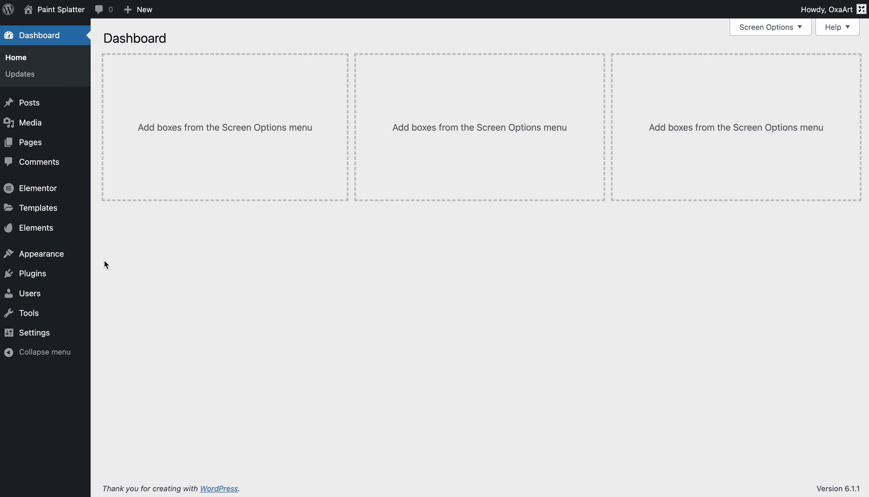
mouse_move(63, 208)
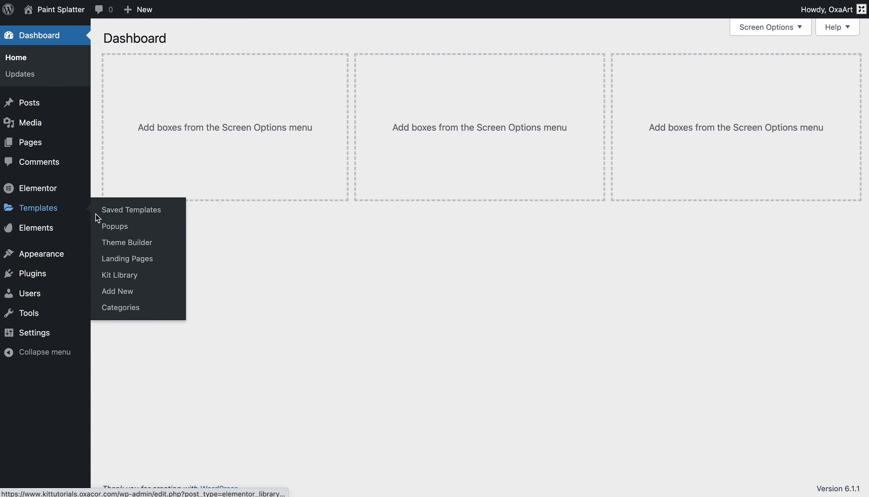
click(119, 245)
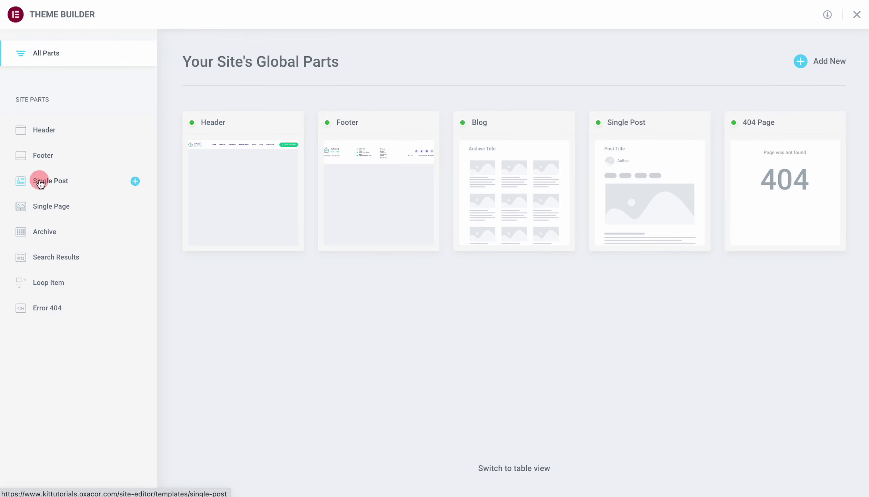
click(41, 183)
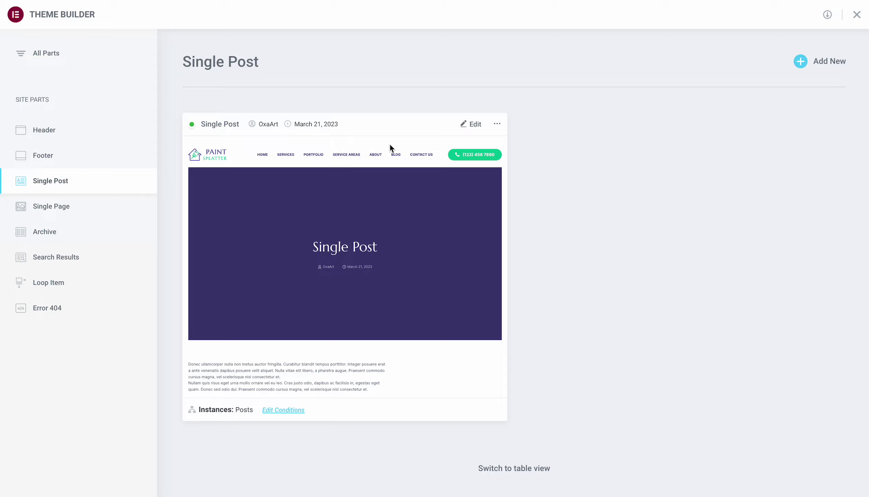
click(476, 127)
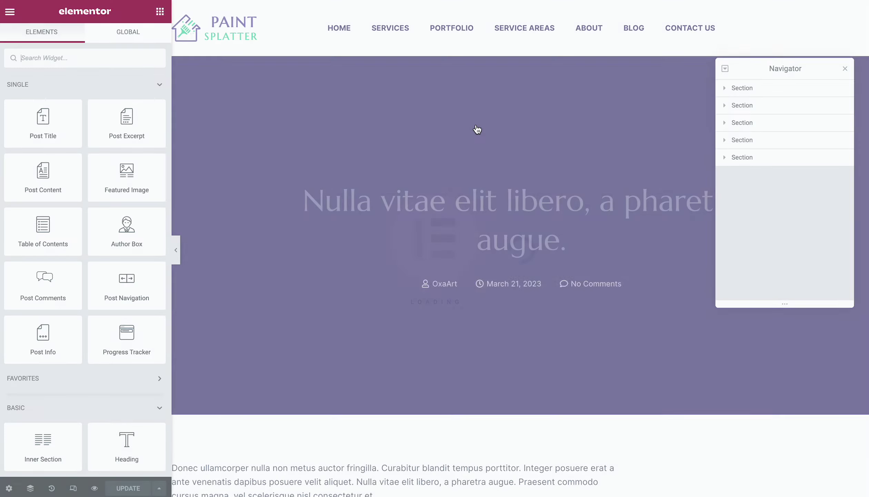
Assign the "Block: Sidebar" template to the empty template widget beside the post content.
scroll(476, 130, down, 3)
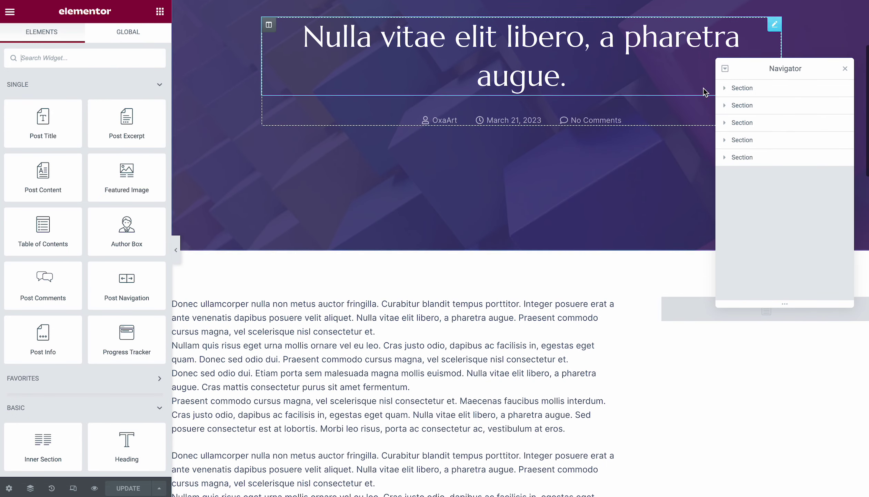
drag(774, 73, 471, 188)
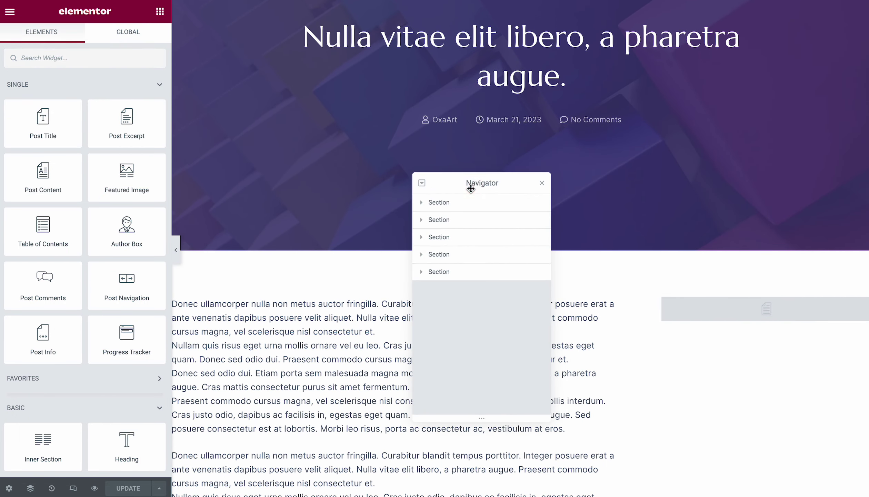
click(715, 316)
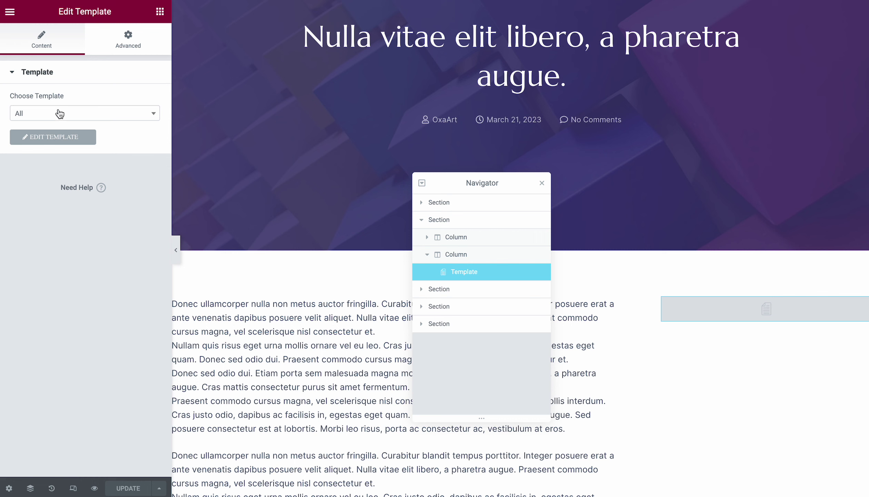
click(59, 114)
text(s)
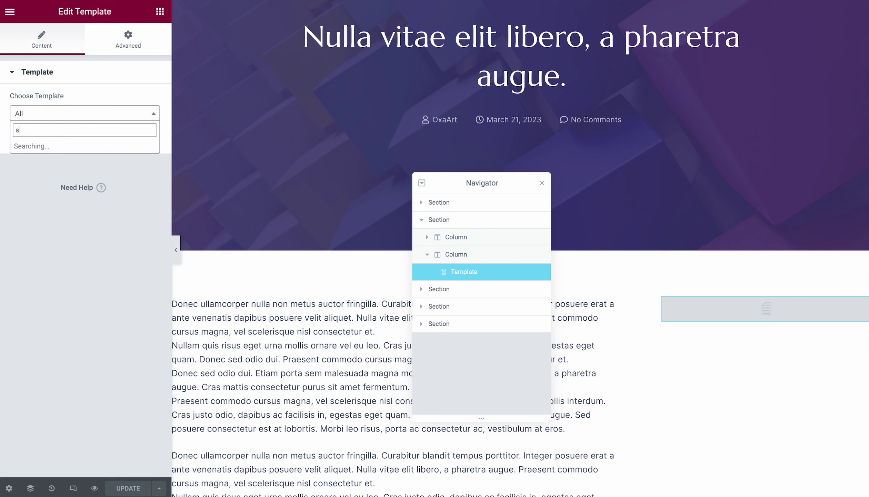
text(idebar)
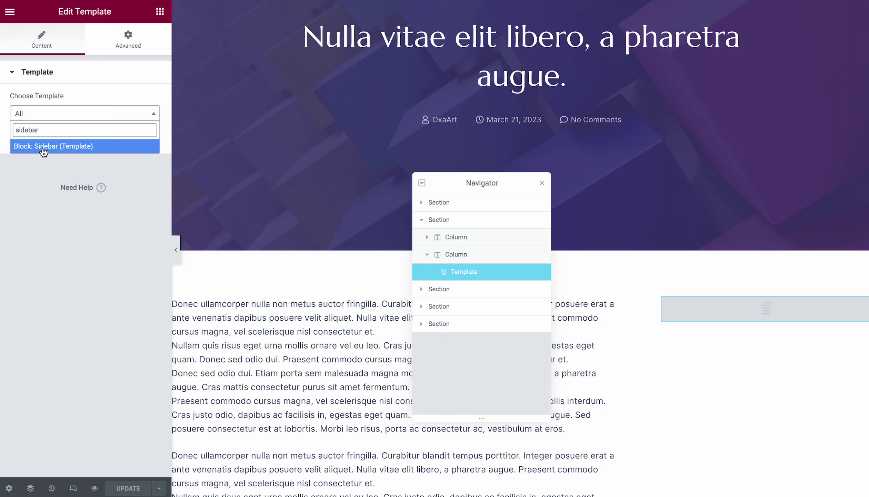
click(43, 150)
Set the query source of the posts widget under "More Interesting Posts" to Related.
scroll(304, 150, down, 10)
scroll(304, 149, down, 15)
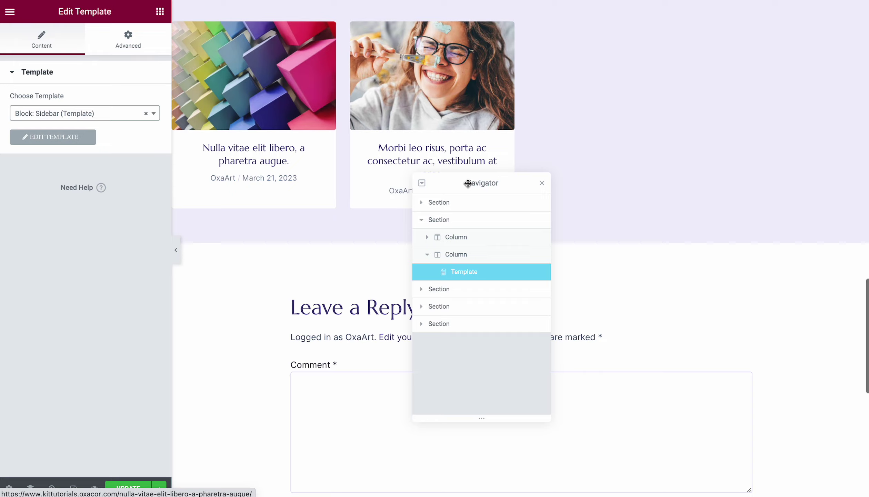
drag(468, 183, 759, 111)
scroll(542, 162, up, 2)
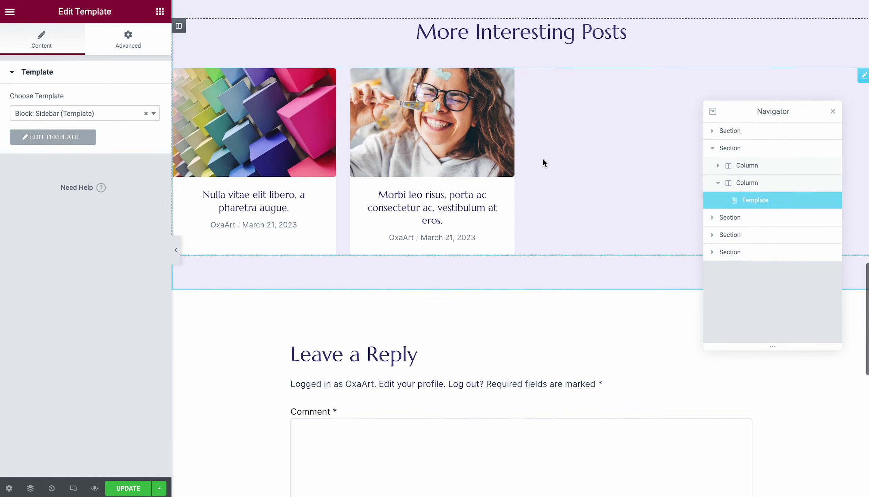
scroll(543, 160, up, 10)
scroll(543, 159, down, 7)
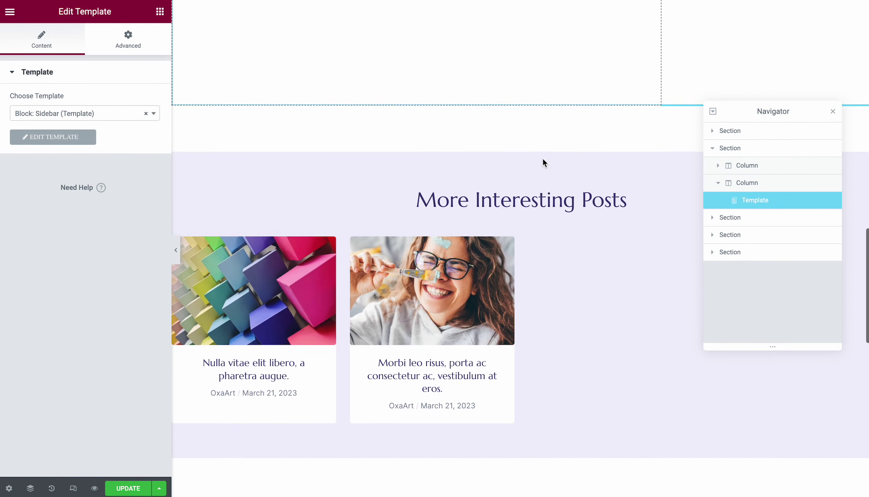
scroll(543, 160, down, 3)
drag(737, 115, 665, 328)
click(862, 185)
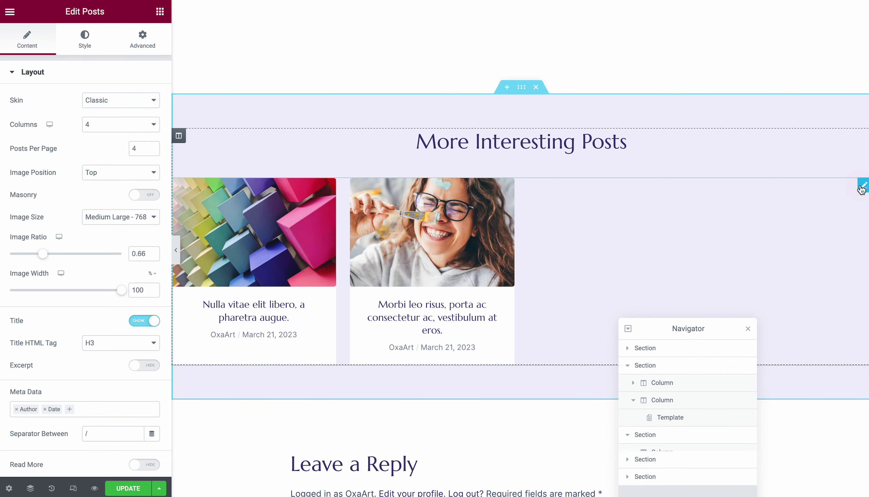
click(73, 80)
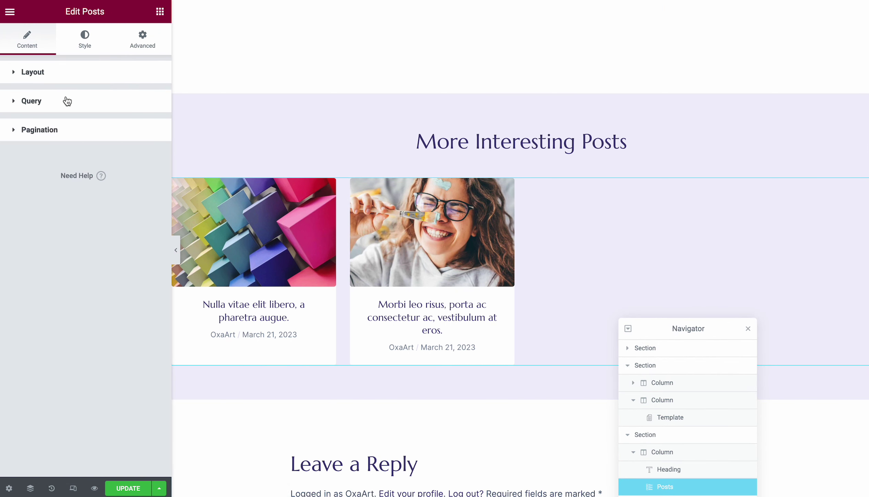
click(65, 101)
click(97, 128)
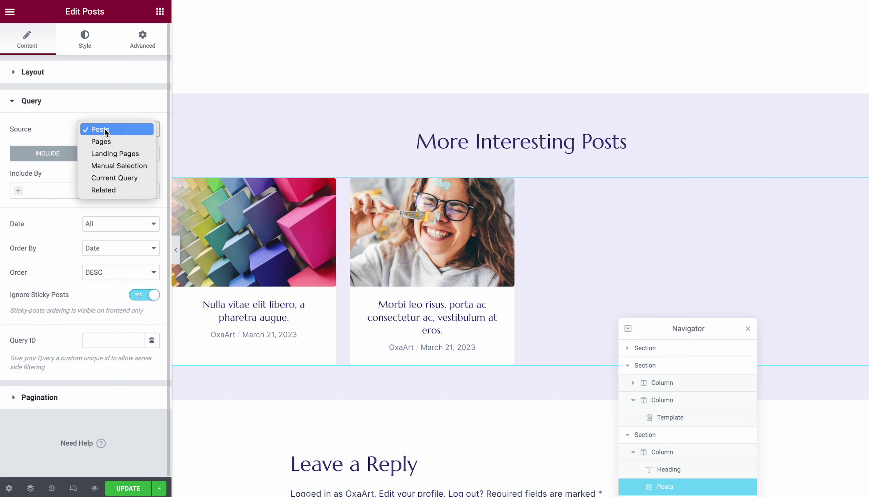
click(102, 188)
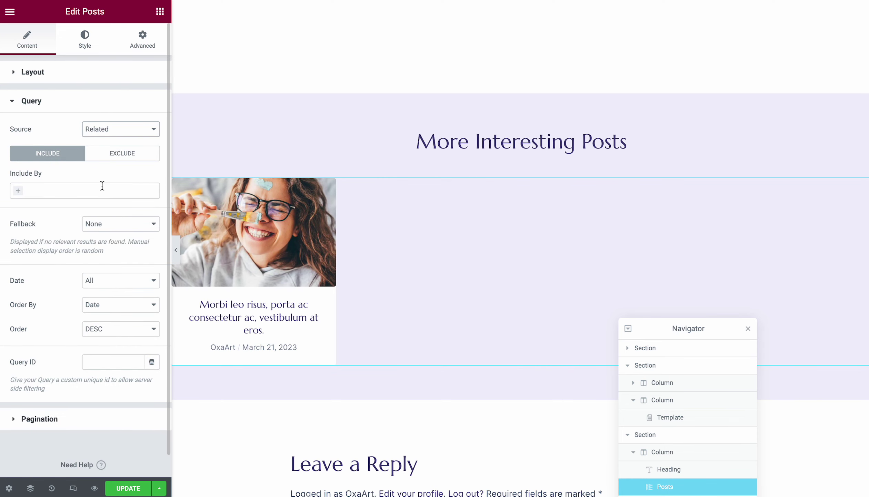
Assign the "Block: Main CTA" template to the empty template widget below the comment form and update the Single Post template.
scroll(354, 142, down, 6)
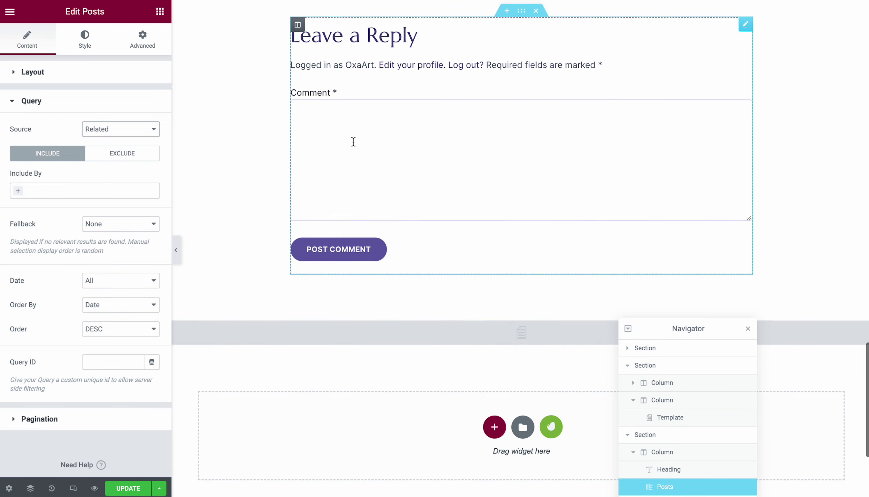
scroll(353, 141, down, 2)
click(299, 246)
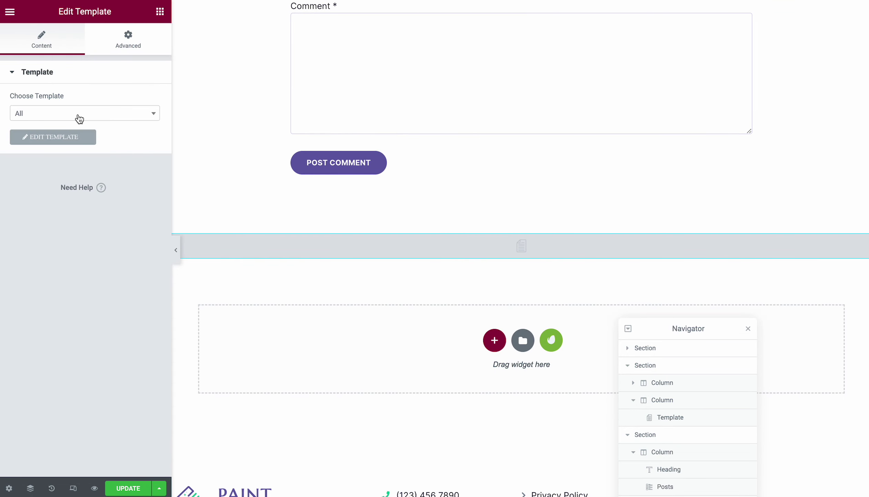
click(79, 119)
text(cta)
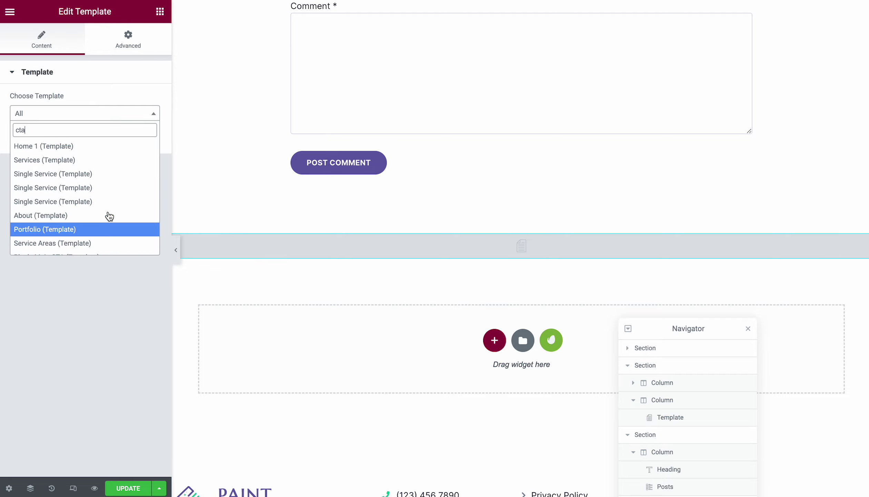
scroll(93, 196, down, 1)
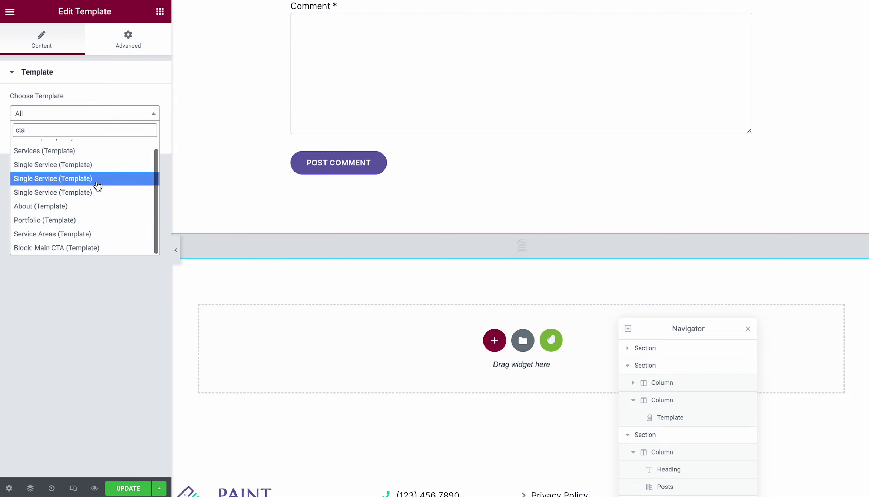
click(55, 247)
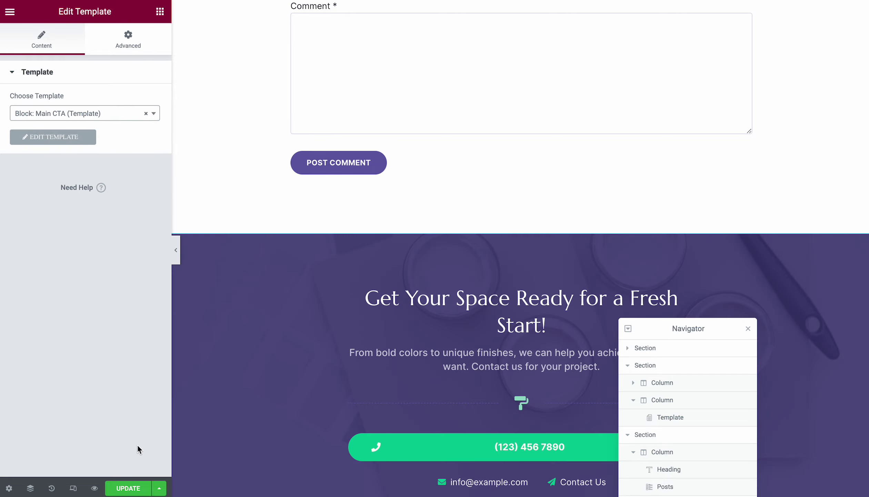
click(133, 489)
Reload the live Blog page to check its sidebar and CTA blocks, and open the "Nulla vitae elit libero, a pharetra augue." post.
scroll(246, 412, up, 10)
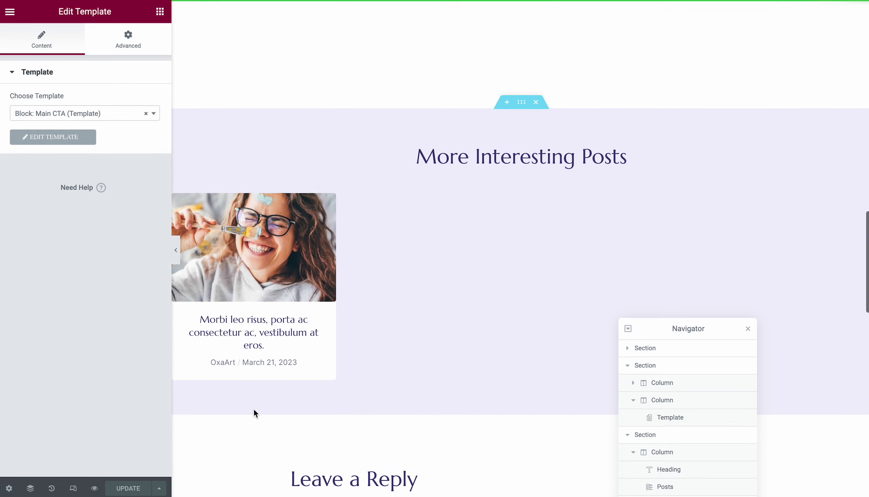
scroll(254, 409, up, 10)
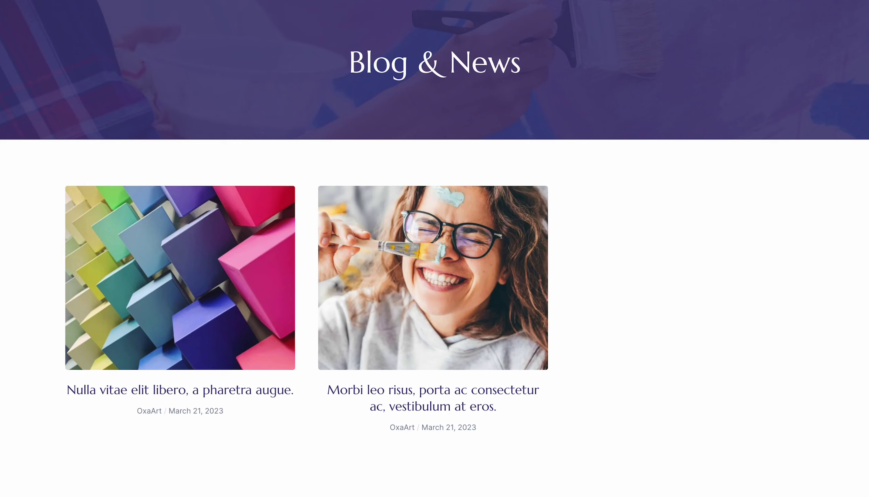
scroll(497, 95, up, 2)
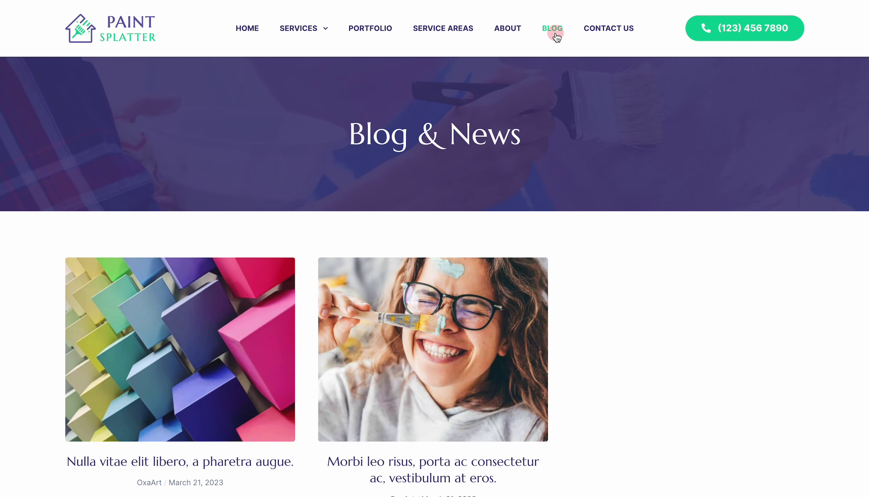
click(556, 35)
scroll(541, 168, down, 10)
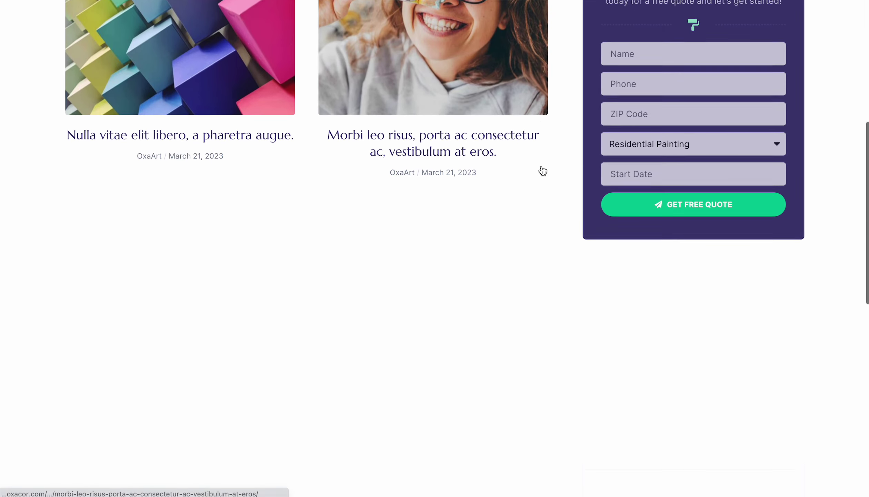
scroll(541, 169, down, 9)
scroll(541, 169, up, 18)
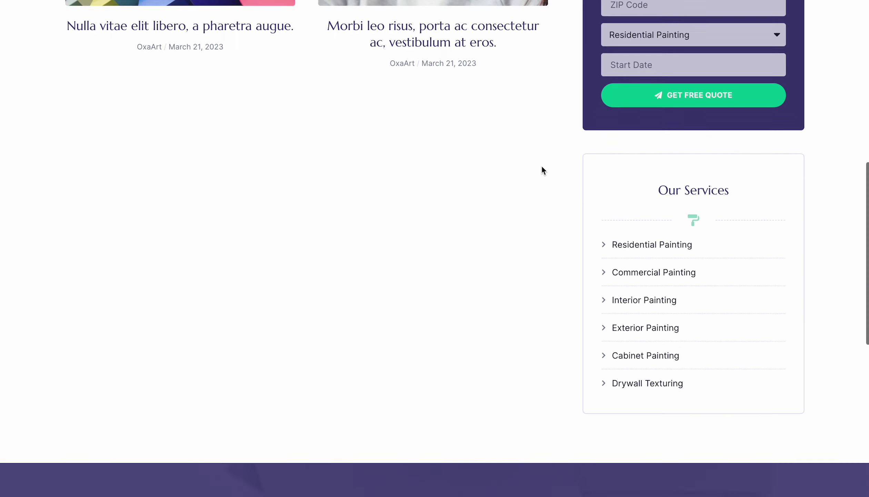
click(239, 253)
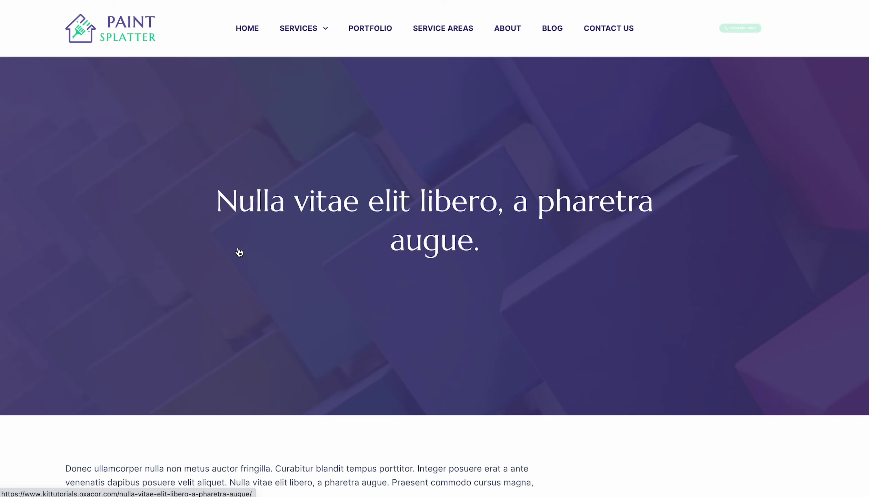
scroll(496, 117, down, 6)
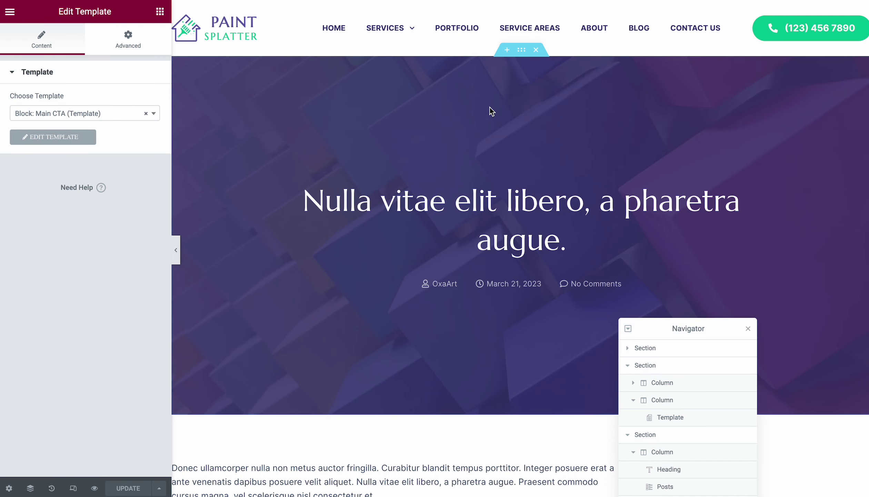
Select the sidebar template widget beside the post content and preview the Single Post template to check whether the sidebar displays.
scroll(489, 107, down, 5)
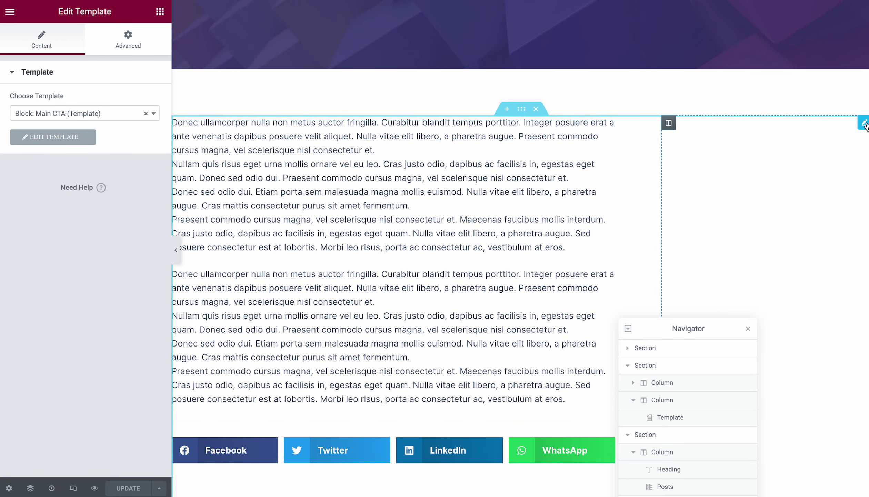
click(865, 123)
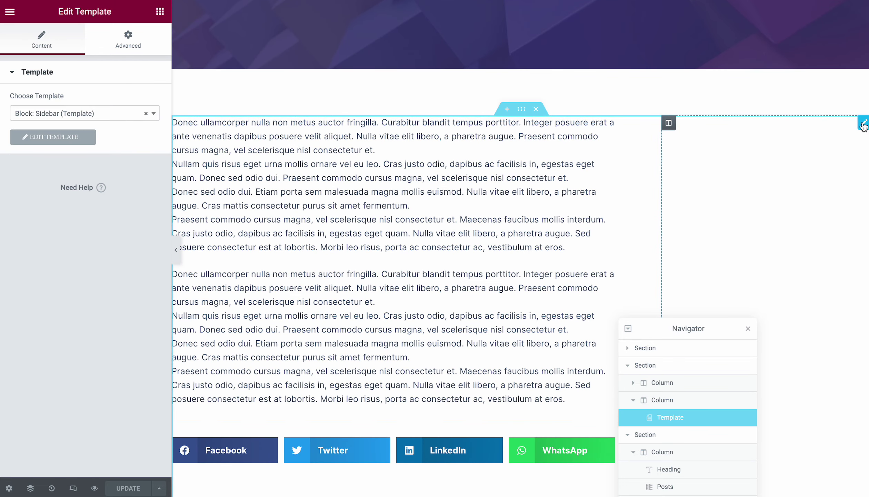
mouse_move(94, 490)
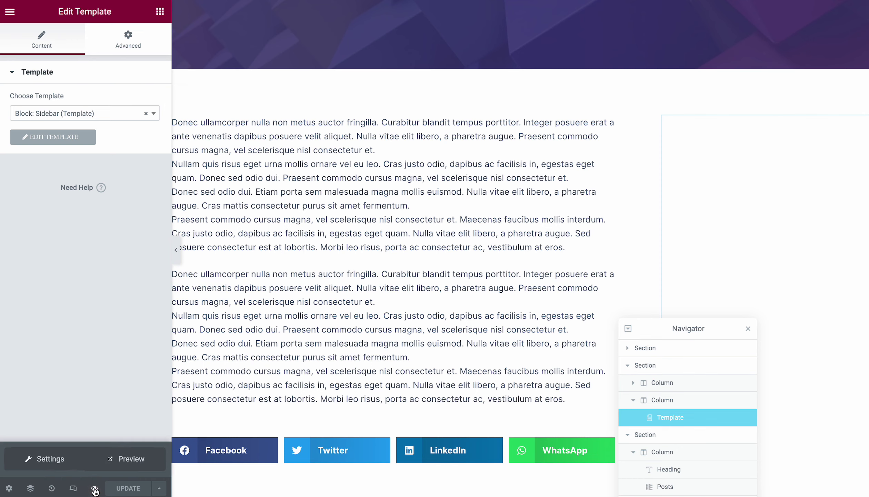
click(119, 461)
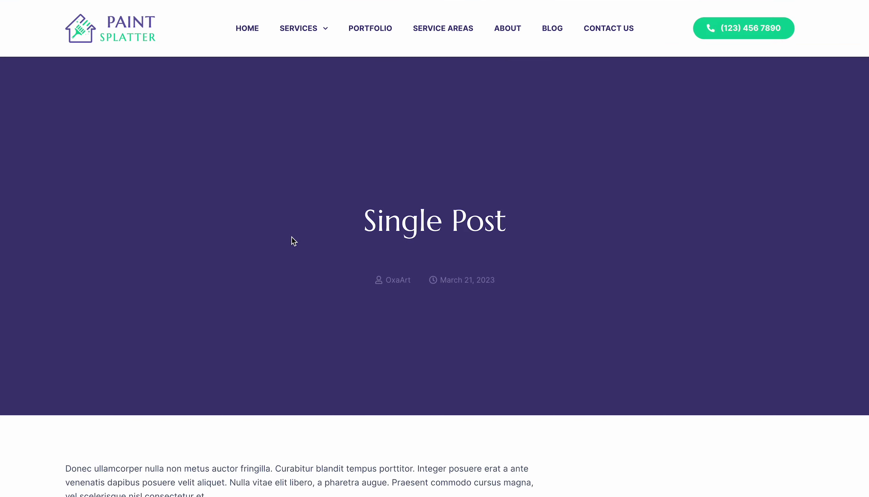
scroll(294, 240, down, 10)
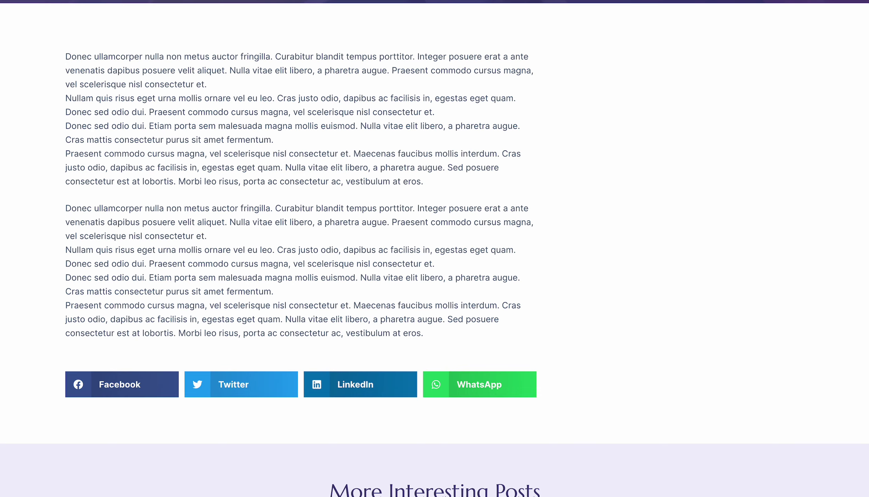
scroll(285, 128, up, 10)
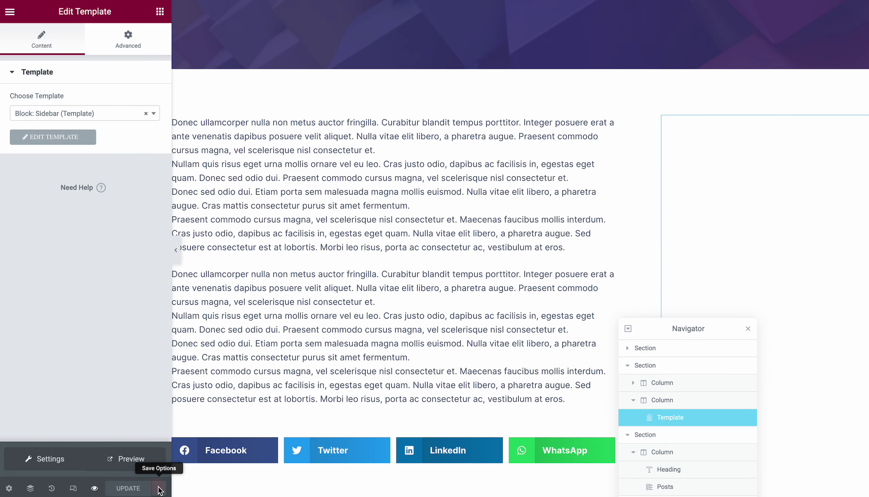
Open the Single Post template's display conditions and save them as Include Posts, All.
click(160, 488)
click(98, 436)
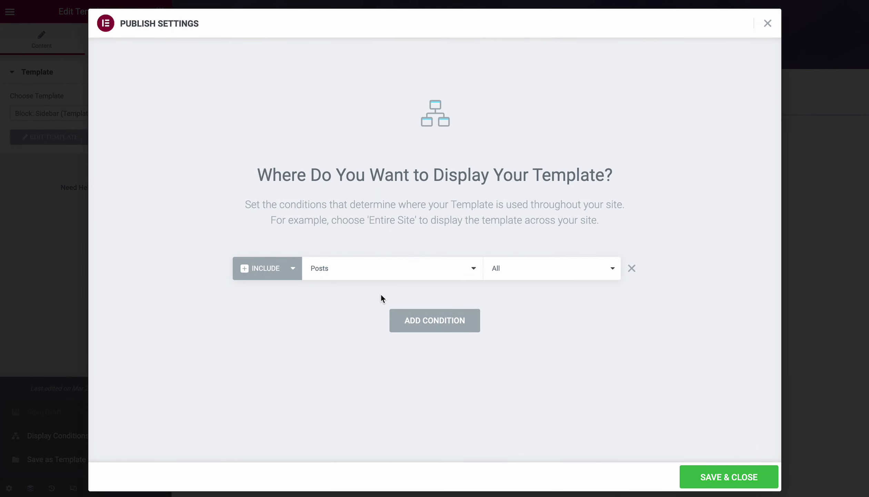
click(381, 268)
click(357, 267)
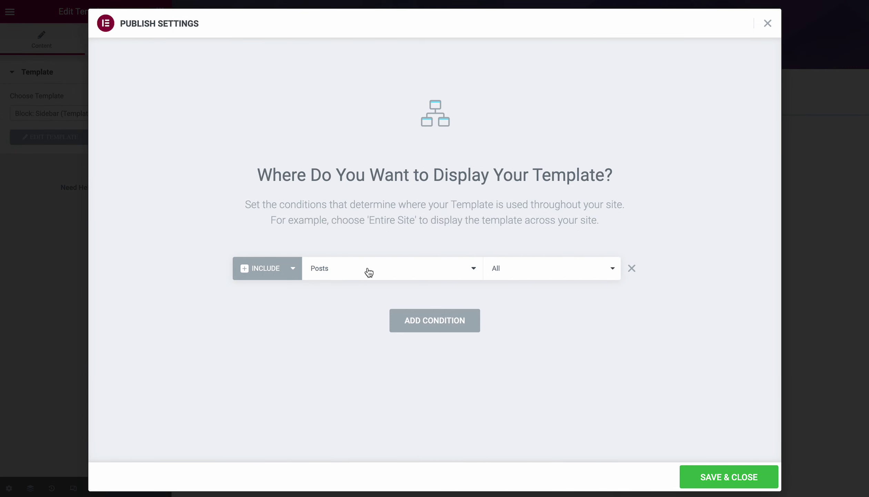
click(697, 474)
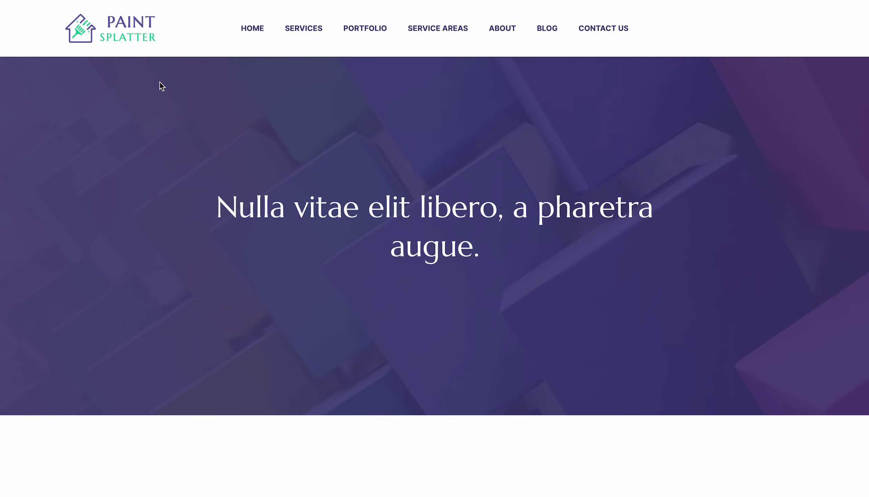
Examine the sidebar blocks and the "More Interesting Posts" section on the live "Nulla vitae elit libero, a pharetra augue." post.
scroll(175, 88, down, 3)
scroll(175, 88, down, 15)
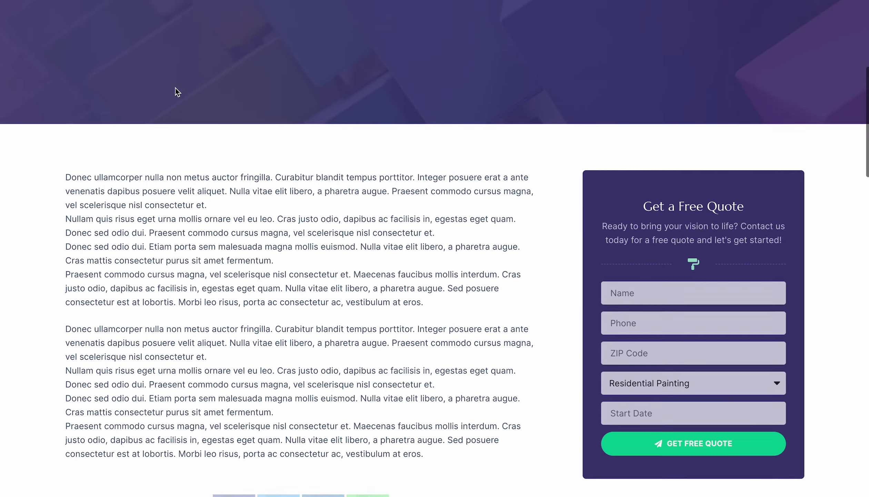
scroll(175, 87, down, 9)
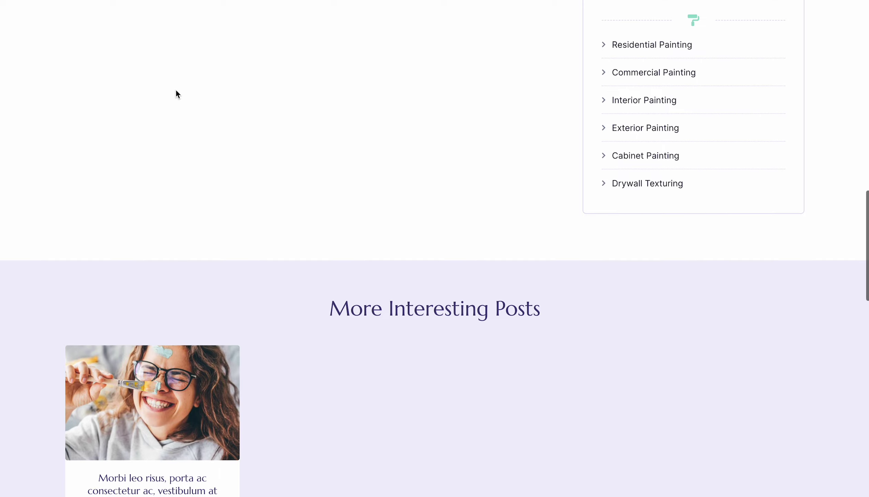
Open the related "Morbi leo risus" post and examine its content, sidebar, related posts, comment form and CTA.
click(161, 218)
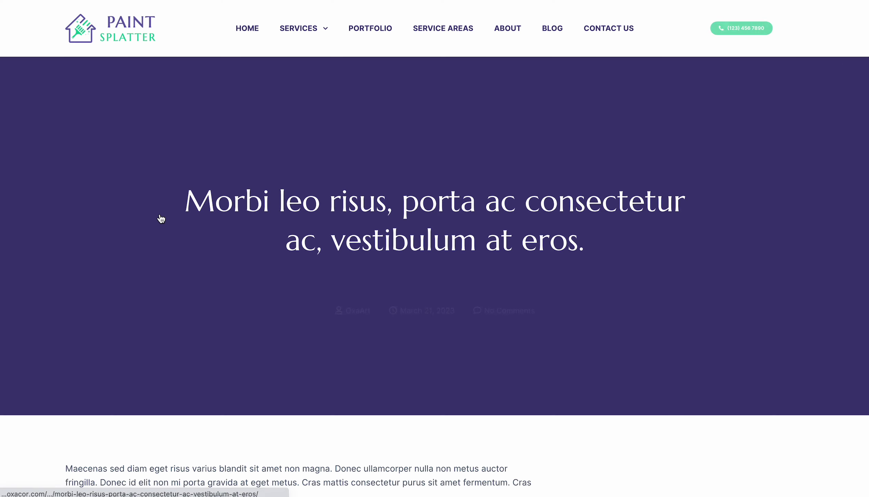
scroll(160, 218, down, 10)
scroll(161, 218, down, 16)
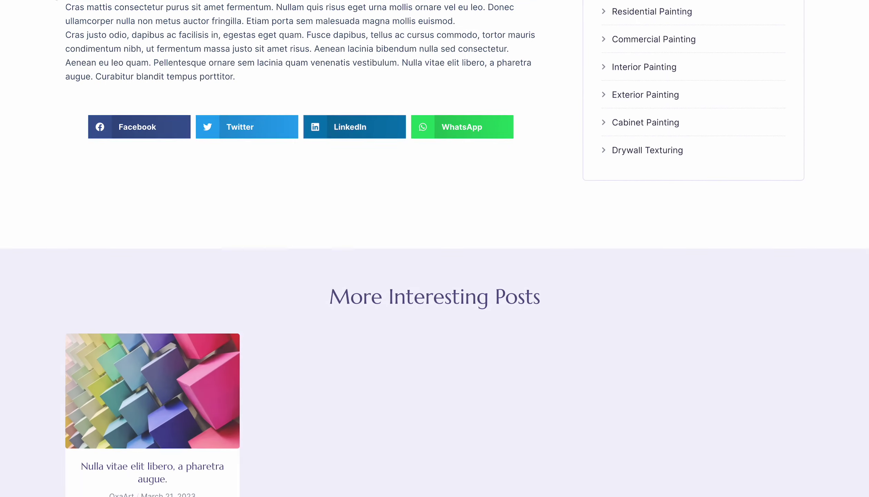
scroll(145, 80, up, 6)
scroll(145, 80, down, 5)
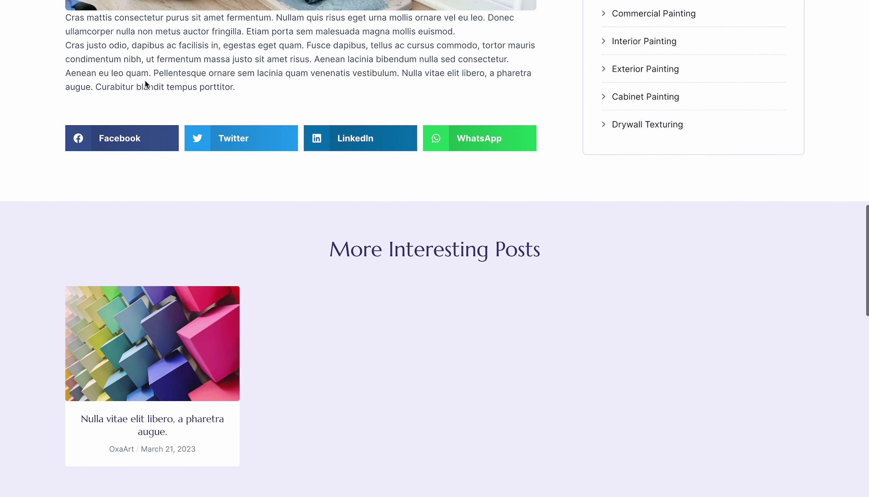
scroll(144, 80, down, 12)
scroll(145, 82, down, 10)
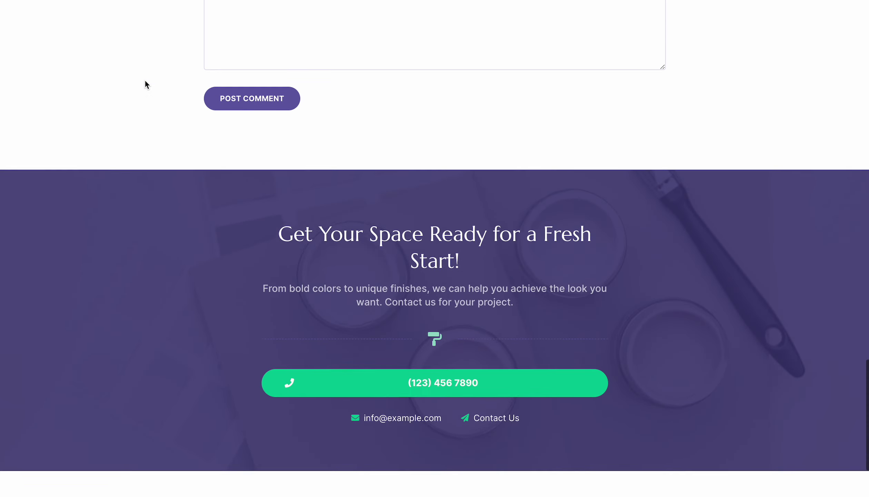
scroll(145, 81, up, 15)
scroll(144, 80, up, 10)
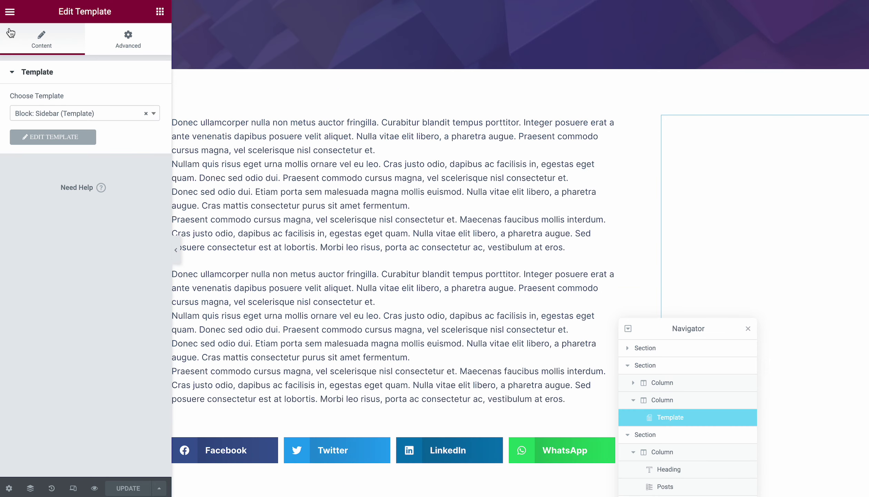
Exit to the WordPress dashboard and open the 404 Page template from the Theme Builder's Error 404 part for editing.
click(9, 12)
click(68, 228)
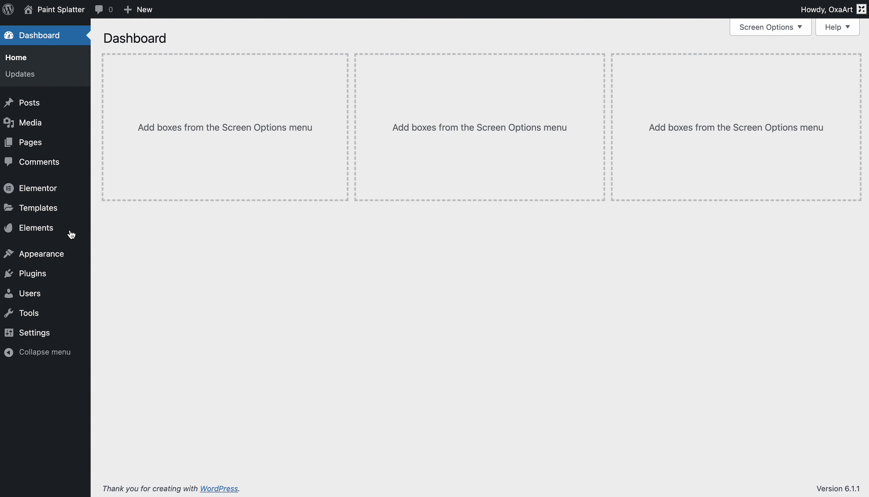
mouse_move(57, 214)
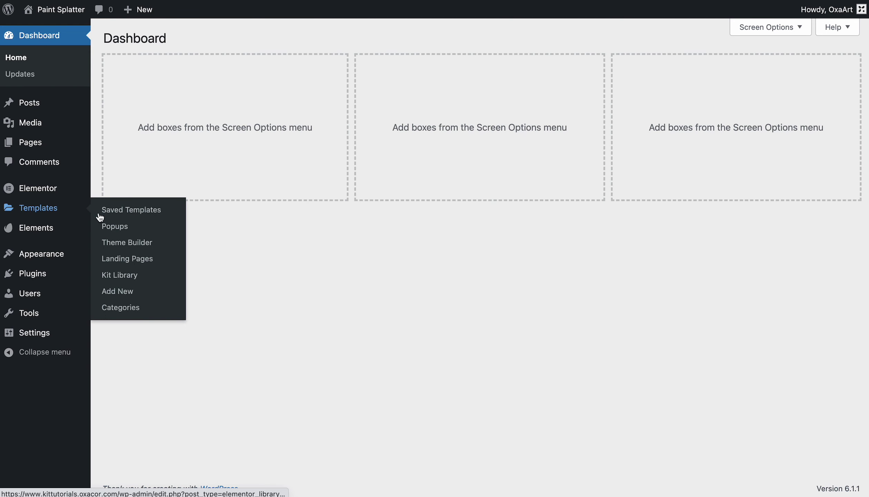
click(126, 245)
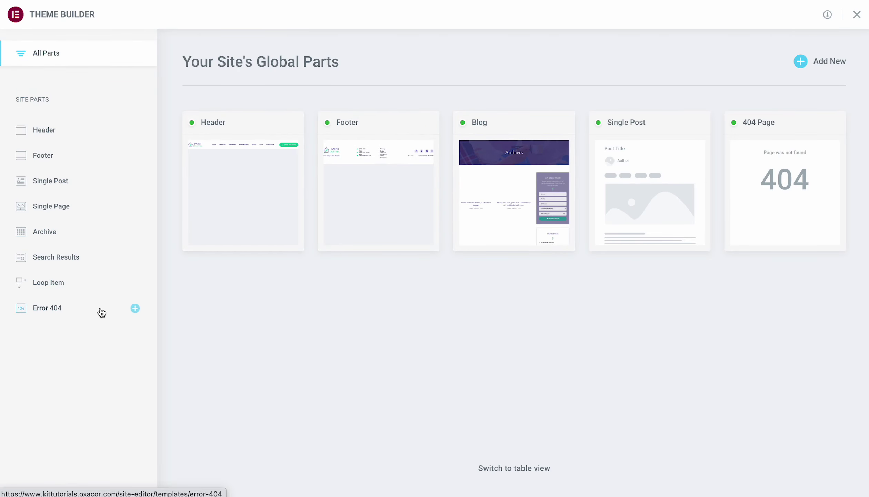
click(59, 313)
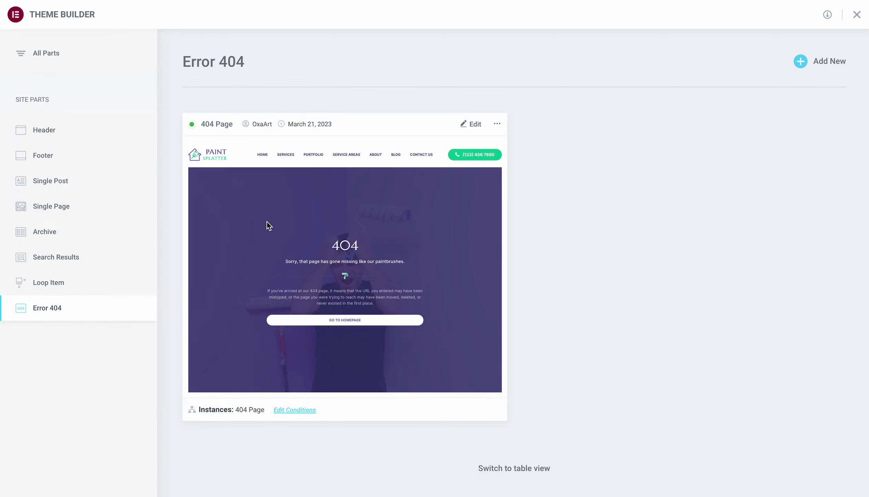
click(479, 121)
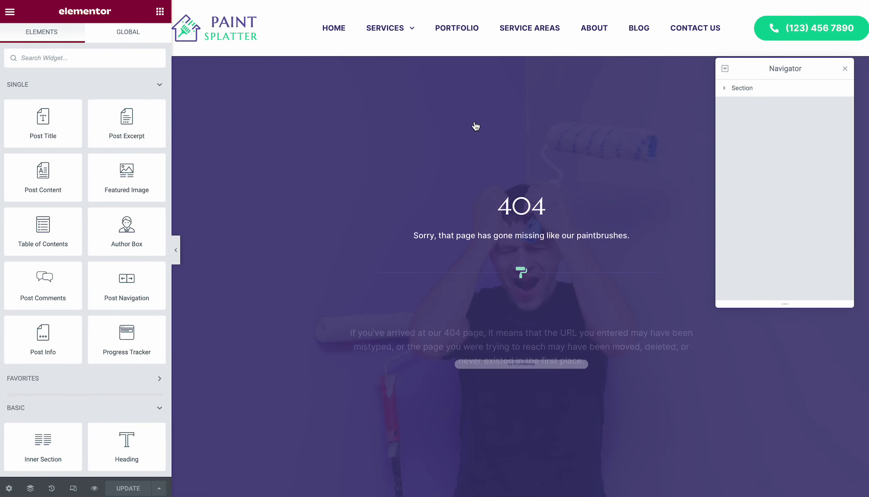
Replace the background image of the 404 section with couple-renovating-the-house.jpg from the media library.
scroll(541, 166, down, 3)
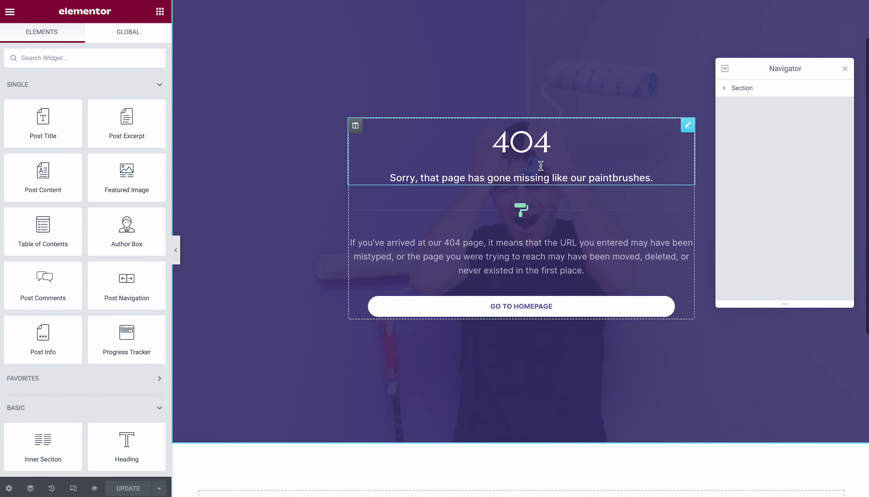
scroll(541, 166, down, 5)
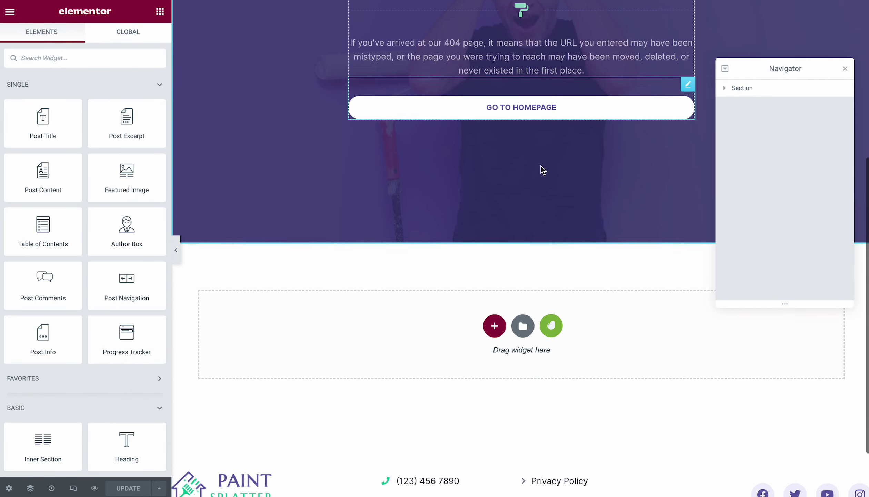
scroll(540, 166, up, 3)
scroll(540, 166, up, 5)
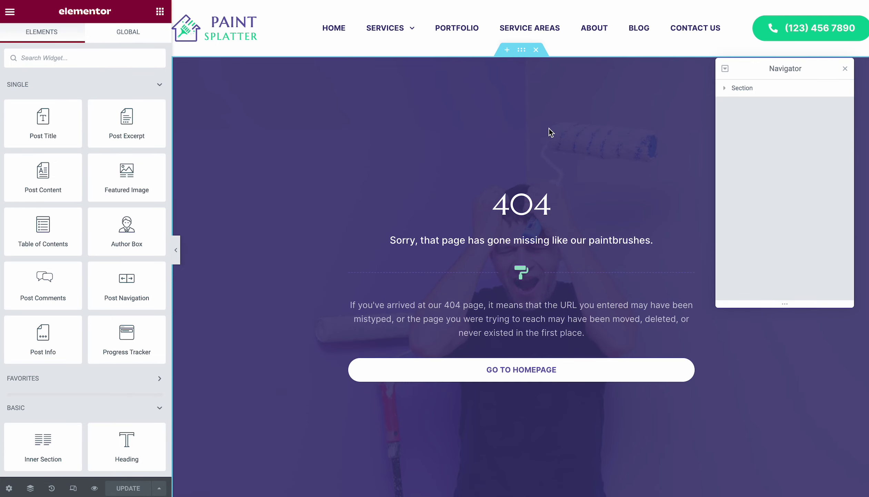
click(738, 89)
click(84, 39)
click(74, 197)
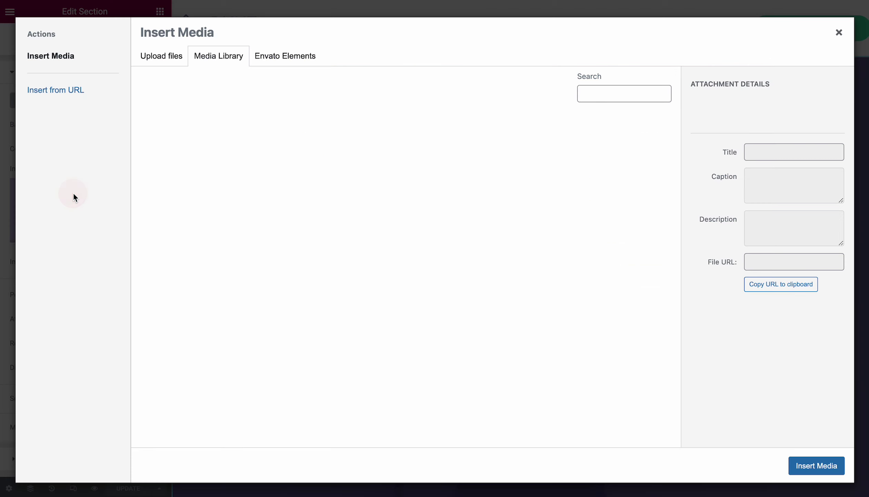
scroll(375, 205, down, 2)
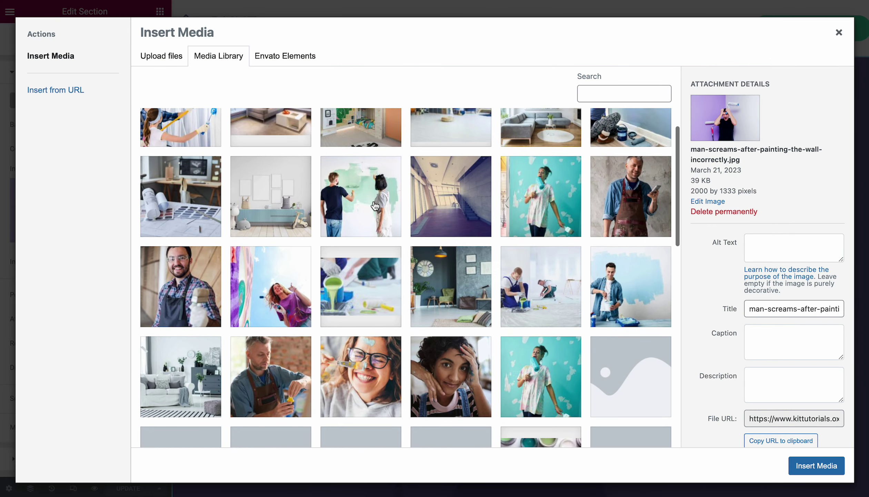
click(375, 206)
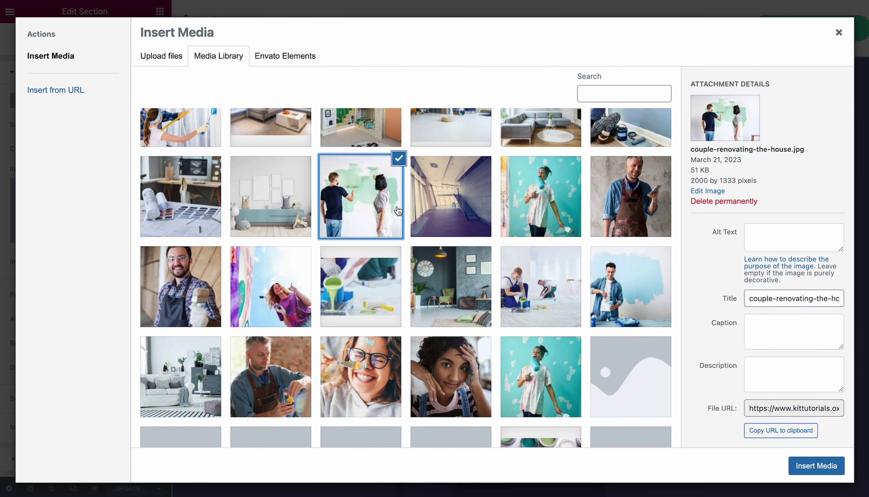
click(807, 466)
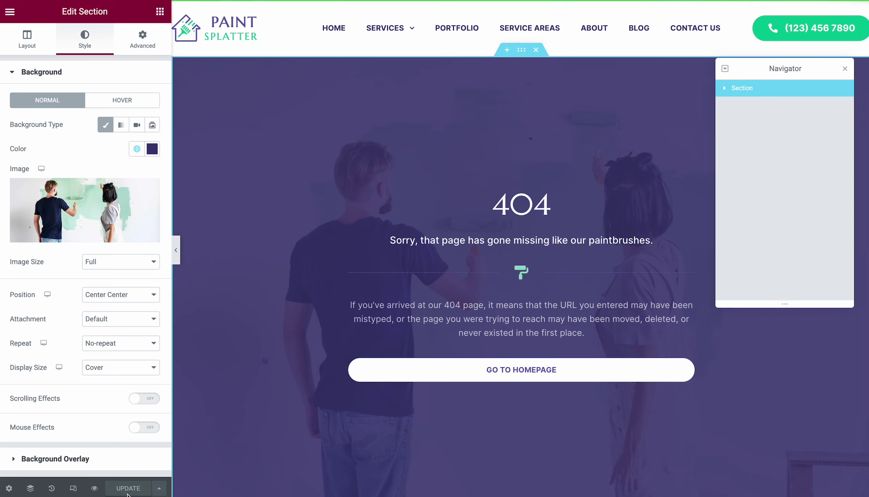
Preview the 404 Page template live to check the new background image and the homepage button.
click(96, 489)
click(122, 460)
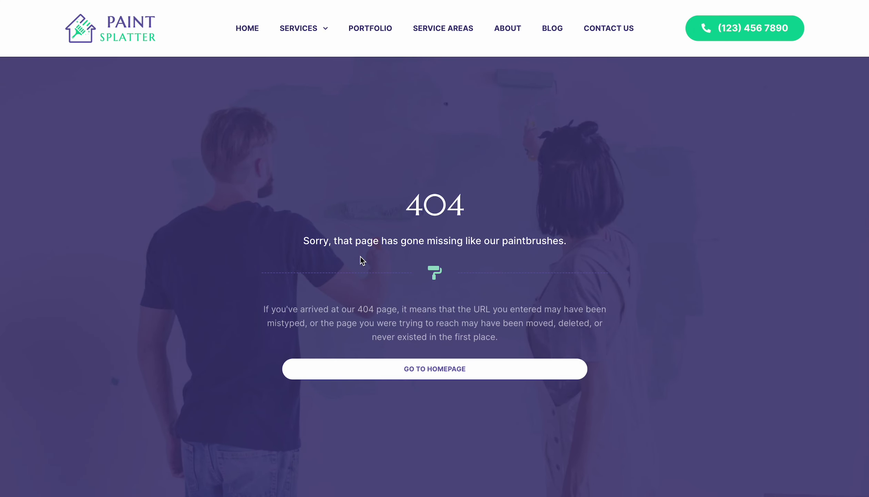
click(416, 372)
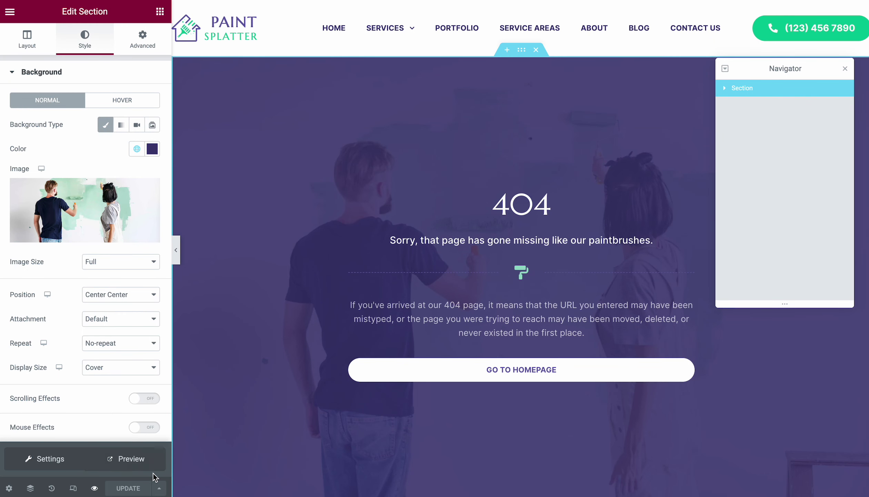
Review the 404 template's display conditions and save them with Include set to 404 Page.
click(159, 488)
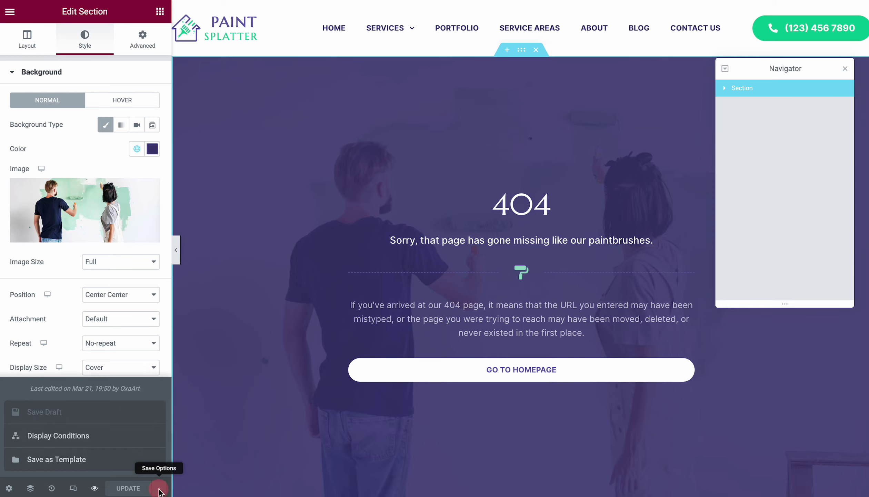
click(127, 440)
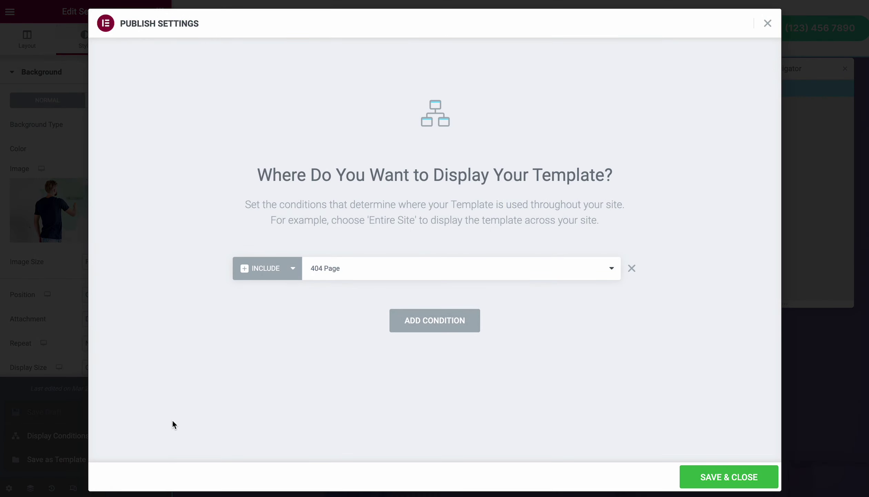
click(388, 278)
click(334, 272)
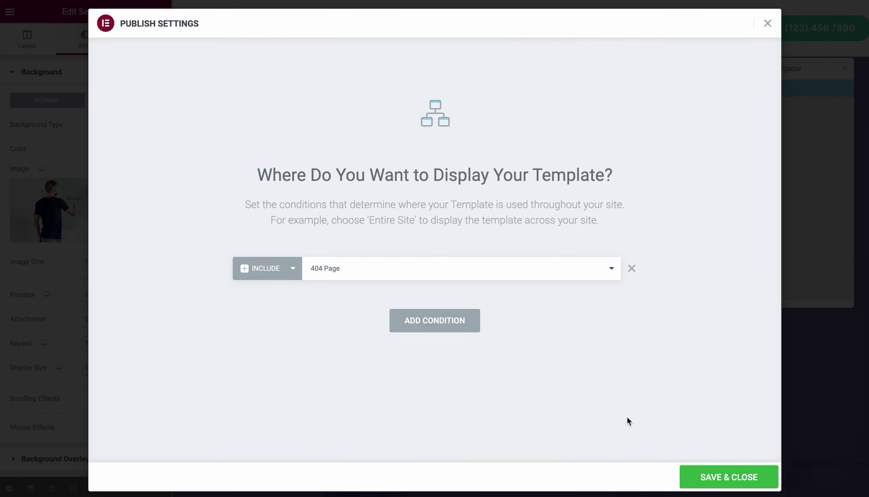
click(692, 471)
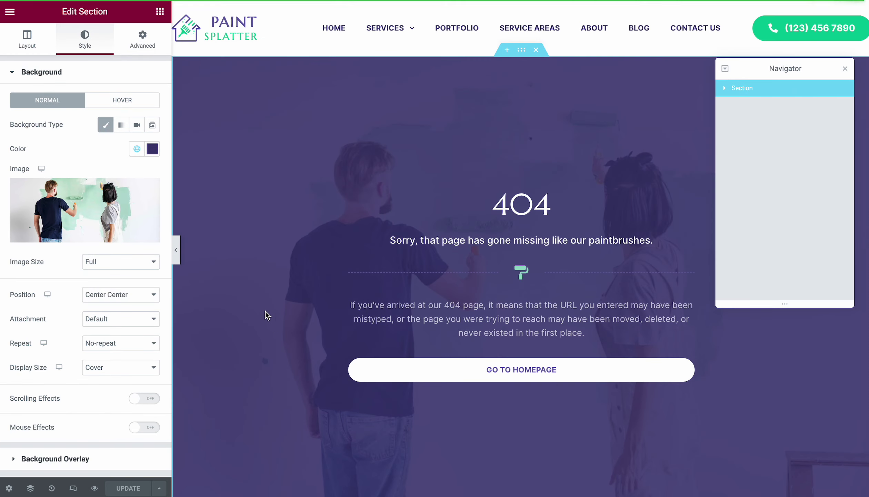
Exit to the WordPress dashboard and open the saved template "Block: Main CTA" for editing in Elementor.
click(9, 12)
click(40, 236)
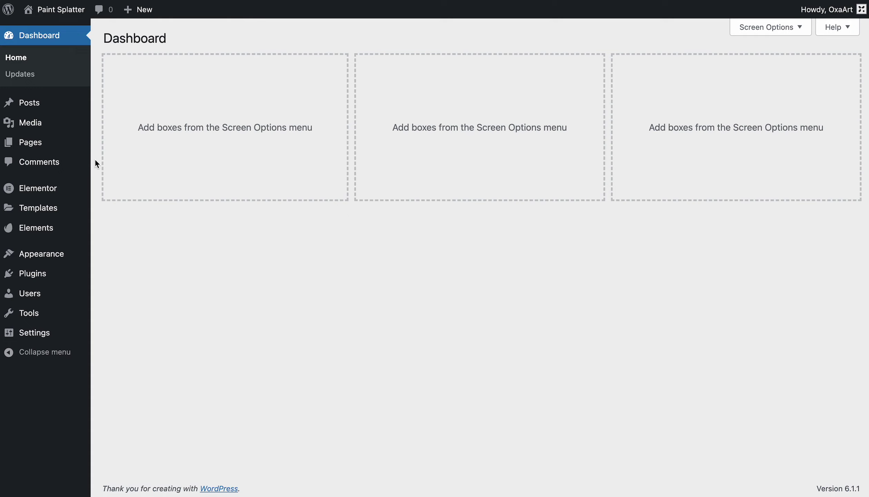
mouse_move(48, 190)
mouse_move(43, 210)
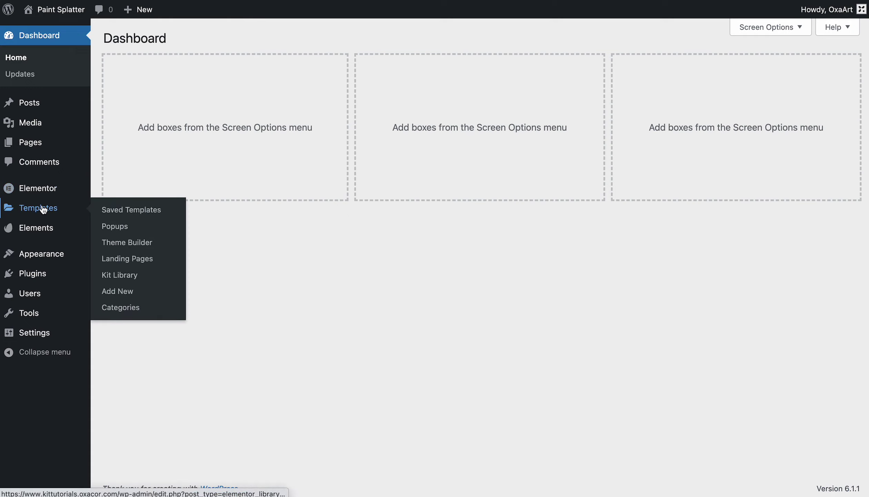
click(124, 211)
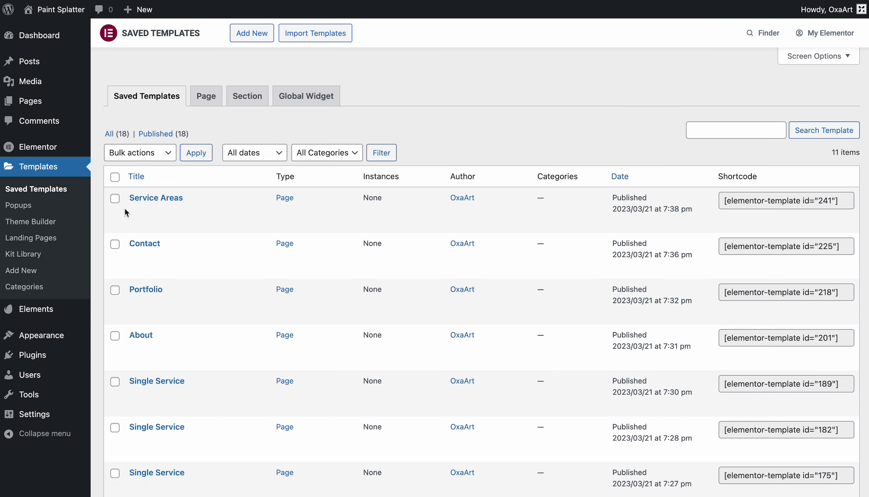
scroll(241, 200, down, 2)
scroll(242, 200, down, 5)
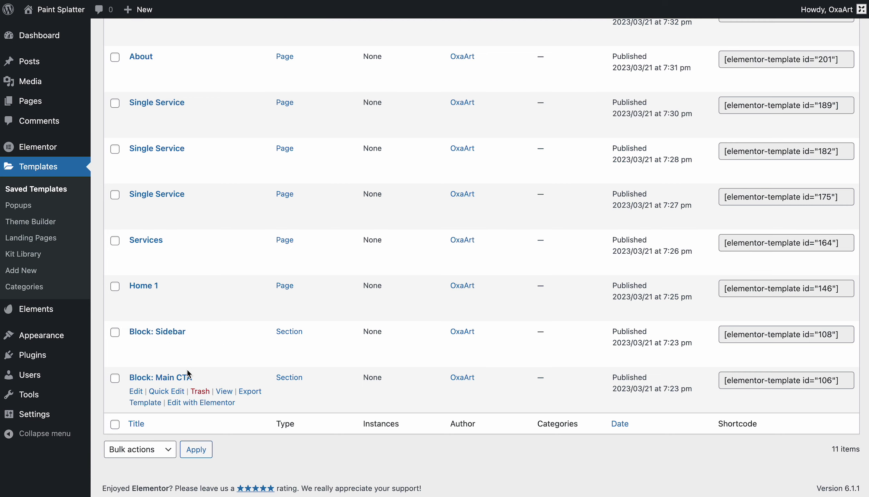
click(191, 402)
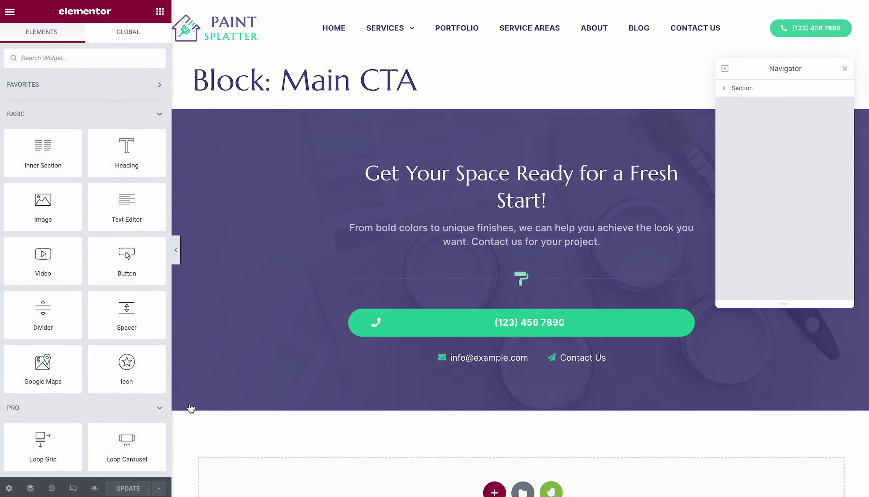
Move the Navigator clear of the CTA content and replace the area code in the call button's phone number text.
drag(777, 68, 754, 404)
click(536, 202)
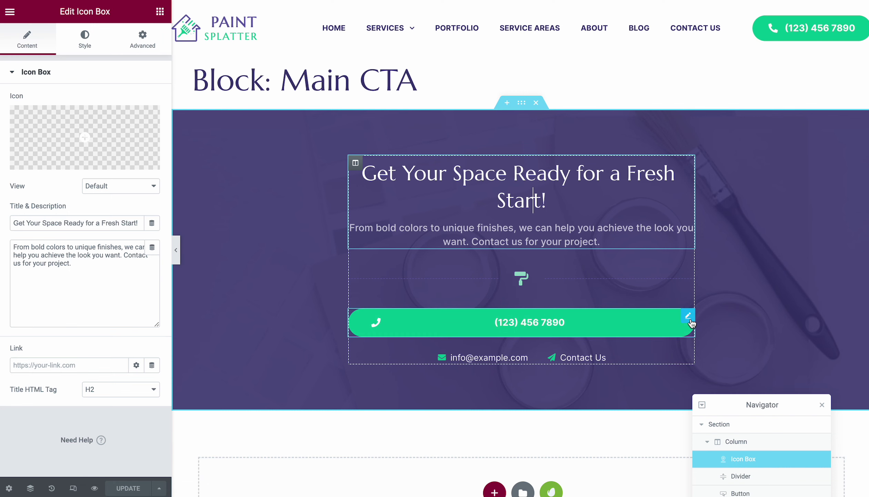
click(691, 322)
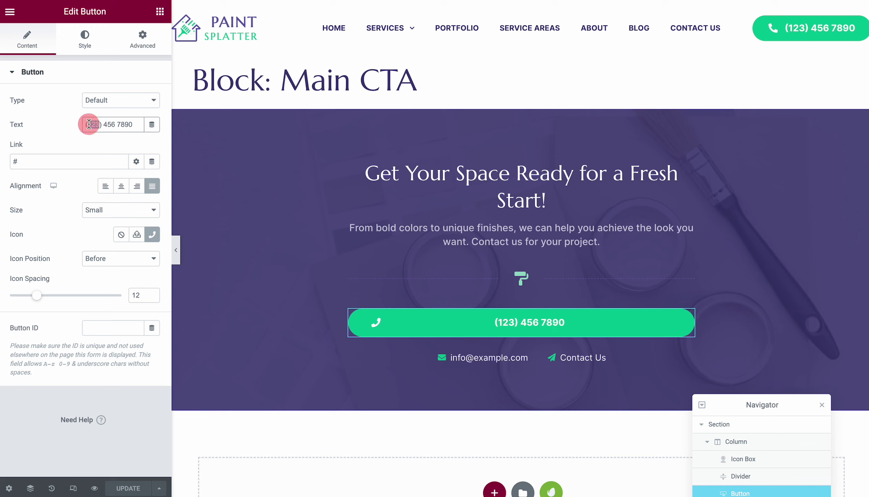
text(987)
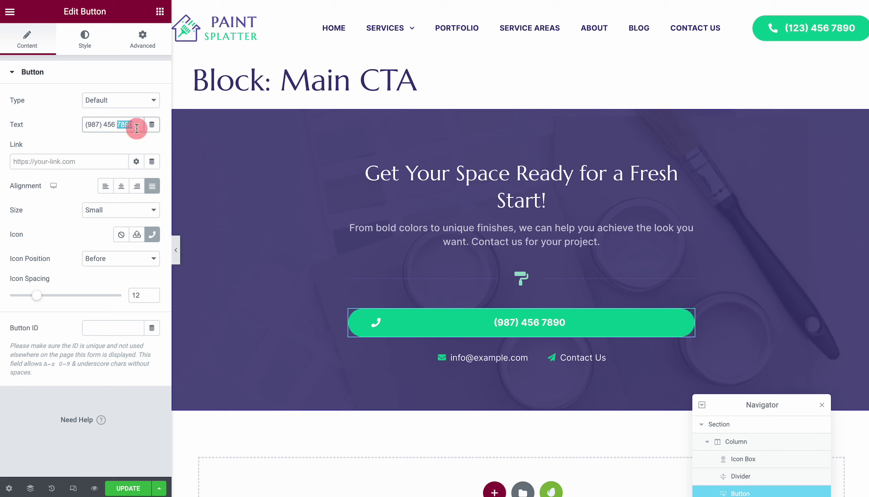
Link the CTA call button to a dynamic Contact URL of type Tel with the business phone number, and update the template.
click(151, 162)
scroll(70, 243, down, 3)
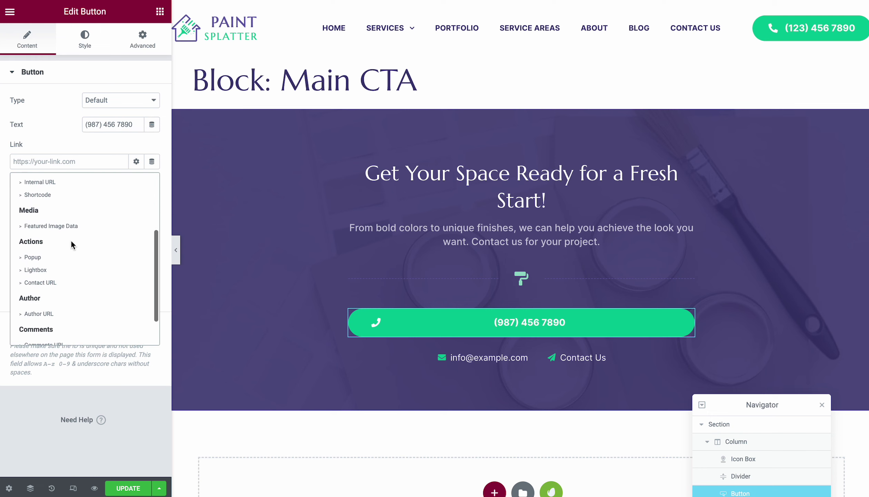
click(47, 282)
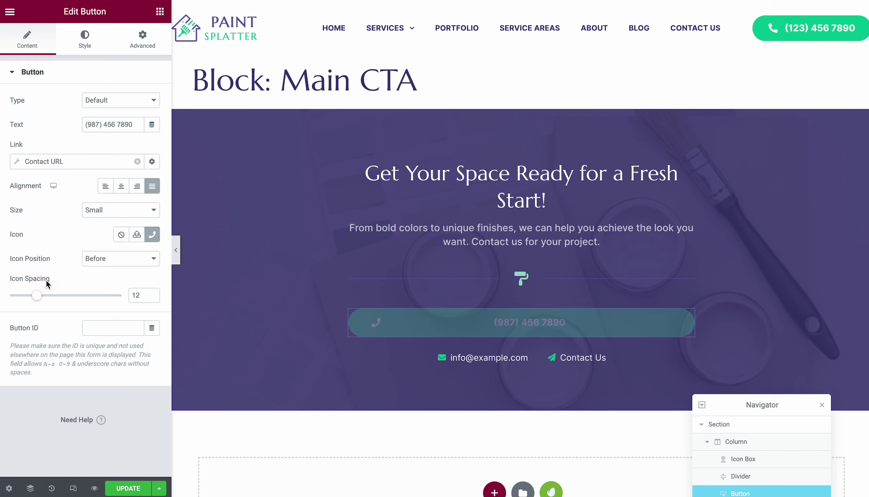
click(16, 164)
click(104, 214)
click(104, 237)
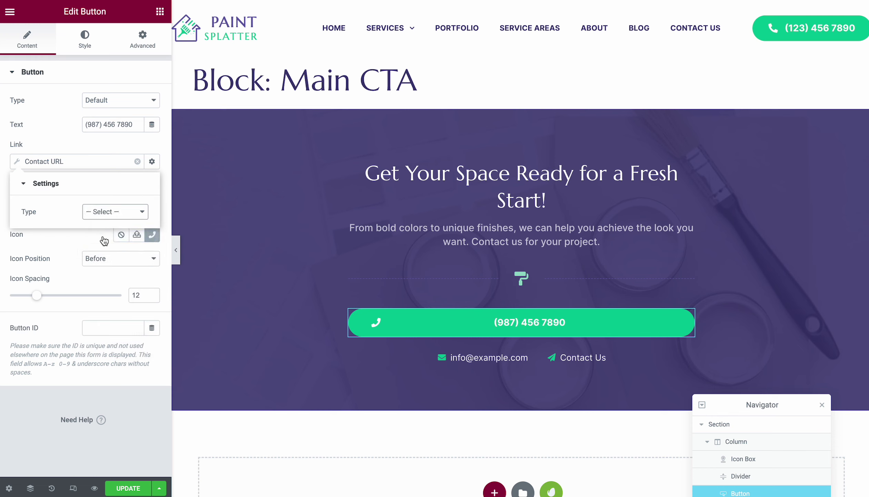
click(102, 236)
text(+1)
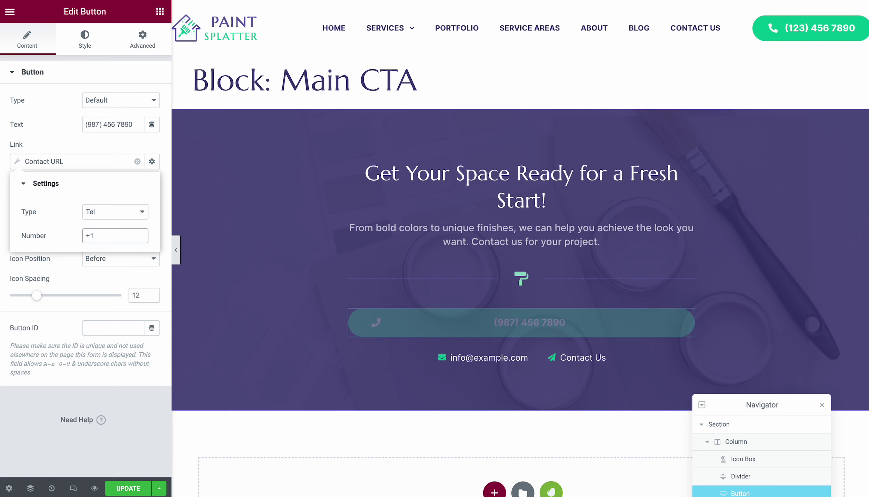
text(987456789)
click(121, 437)
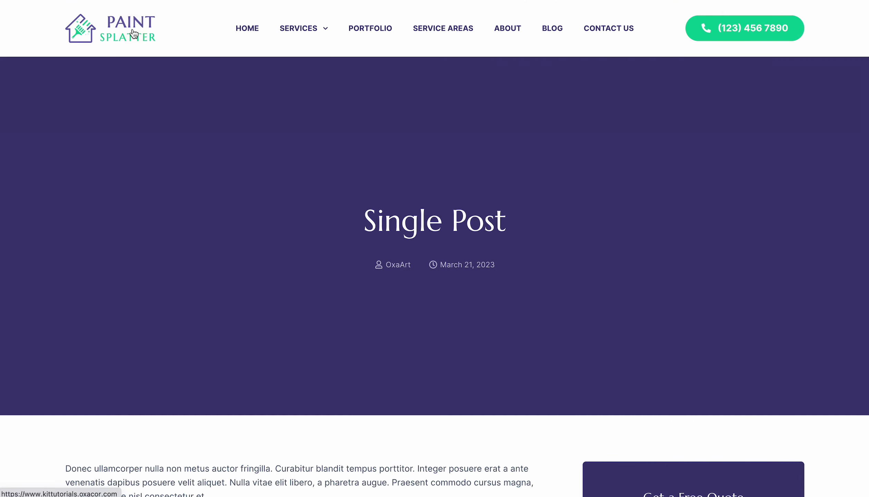
Check the CTA block's phone button on the live Home, Portfolio and About pages.
click(134, 34)
scroll(318, 122, down, 3)
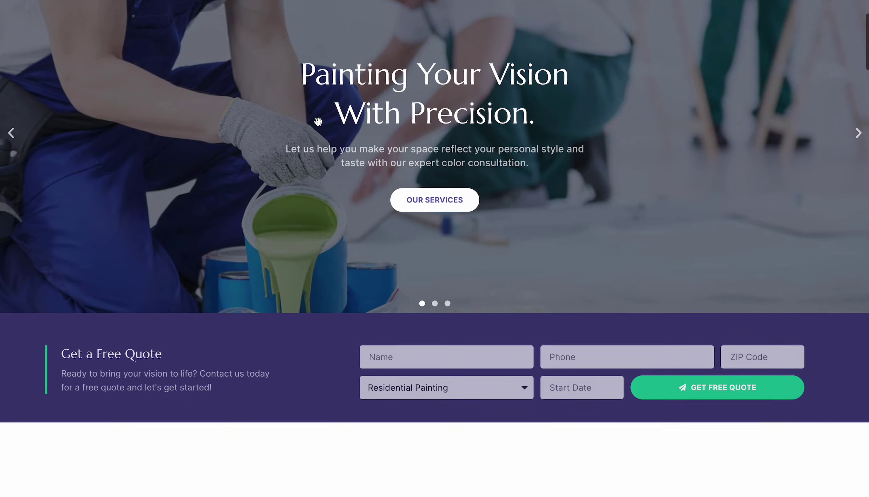
scroll(318, 121, down, 20)
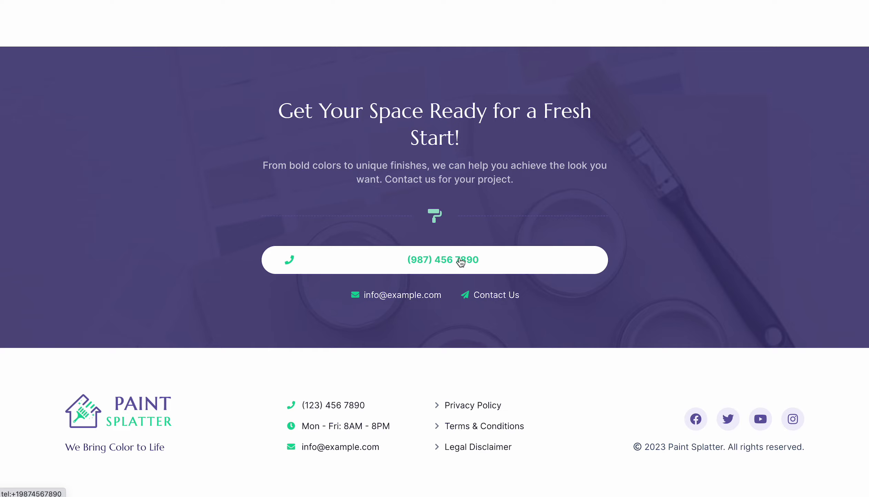
scroll(473, 258, up, 20)
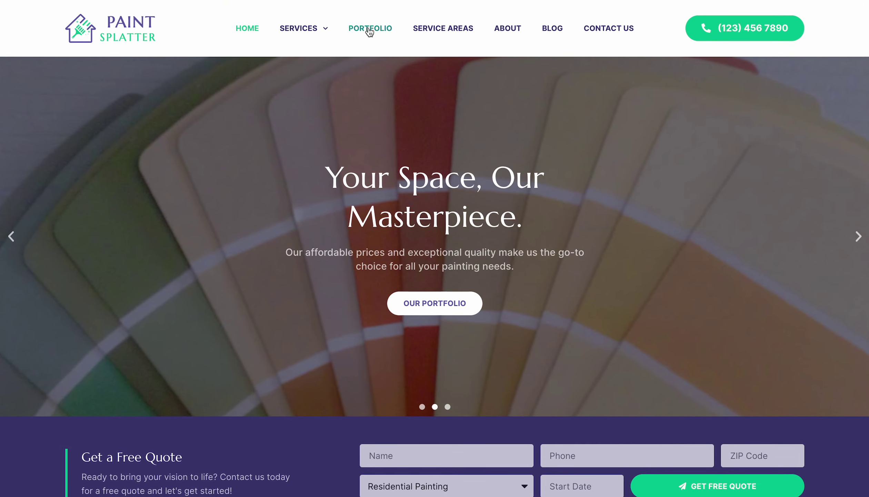
click(370, 33)
scroll(382, 89, down, 20)
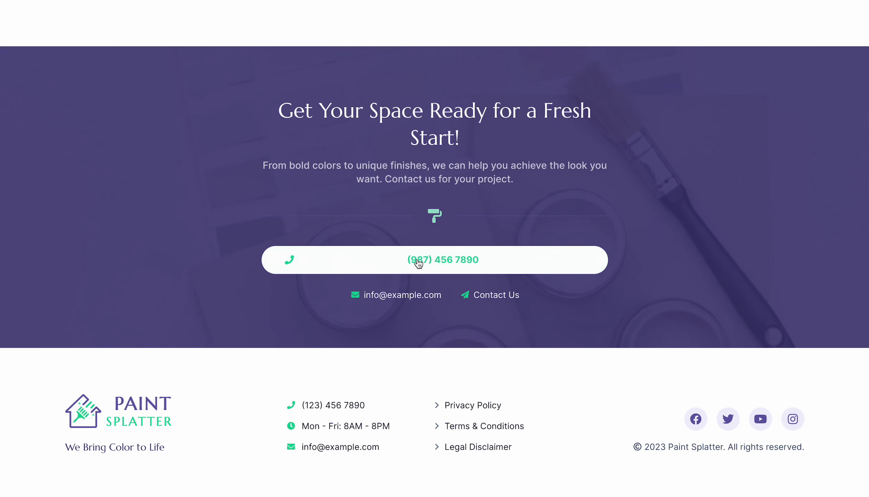
scroll(476, 259, up, 20)
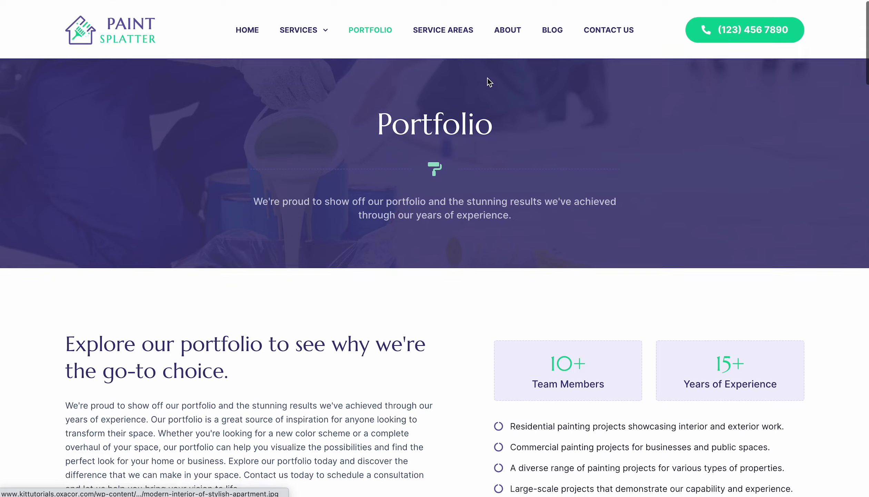
click(519, 30)
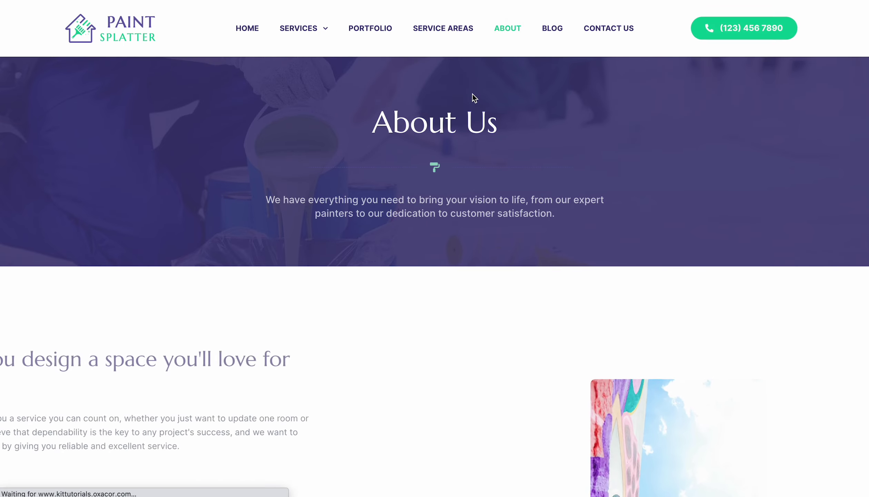
scroll(472, 96, down, 10)
scroll(472, 94, down, 20)
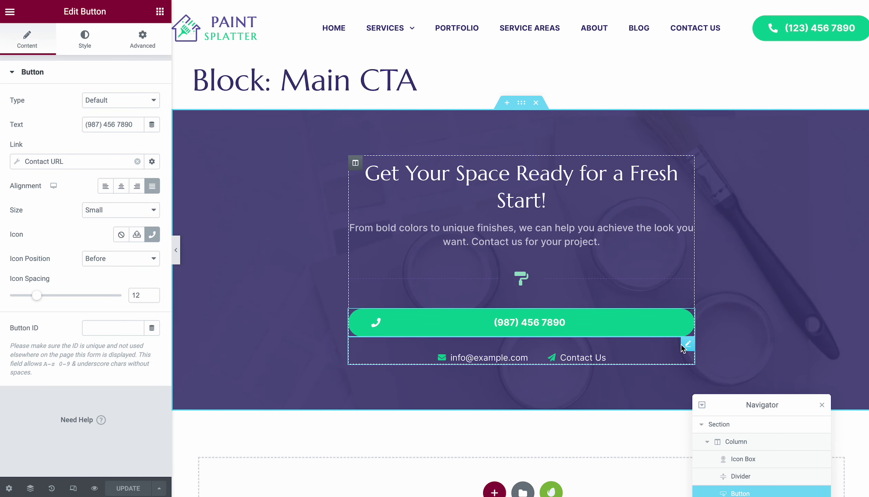
Link the "Contact Us" item in the CTA's icon list to the Contact Us page and update the template.
click(690, 345)
click(59, 171)
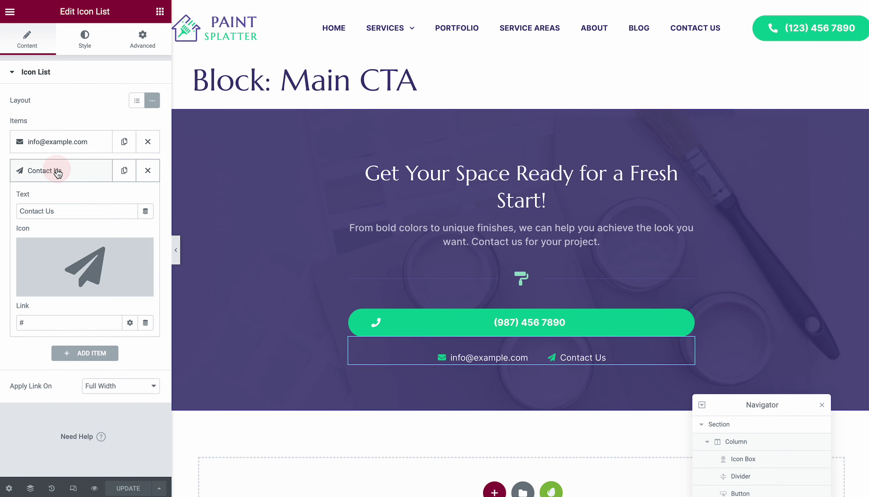
click(46, 318)
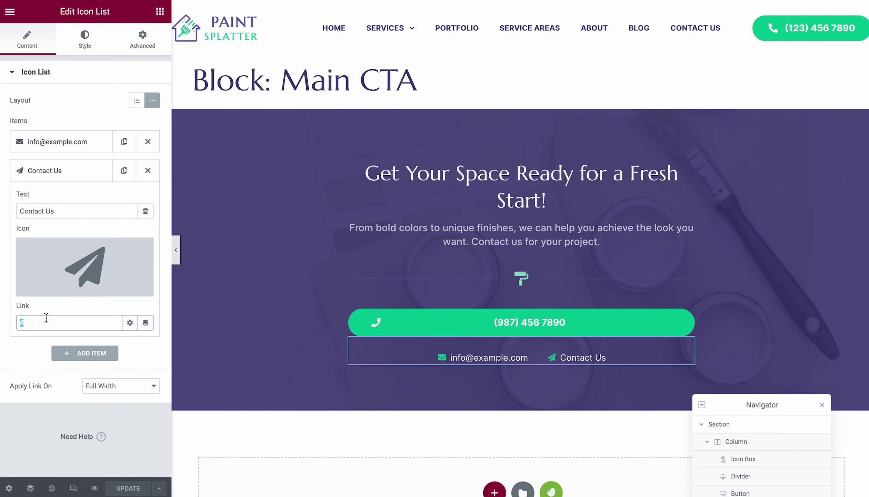
text(contact)
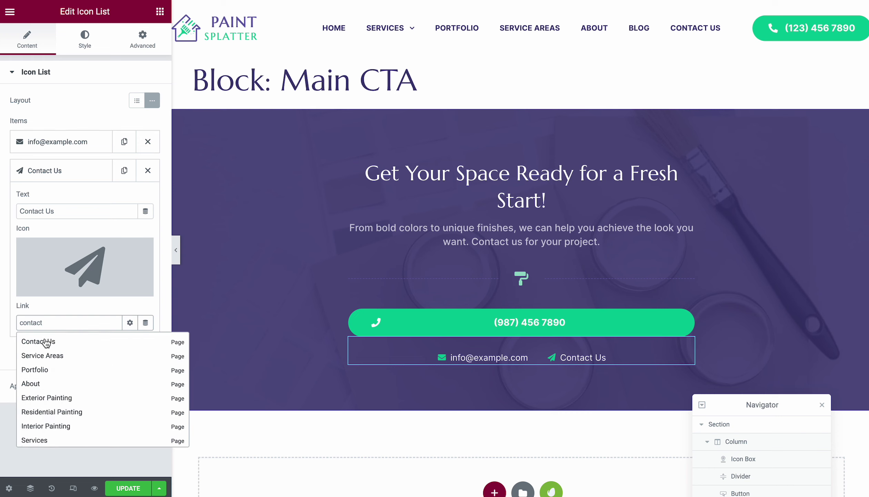
click(38, 342)
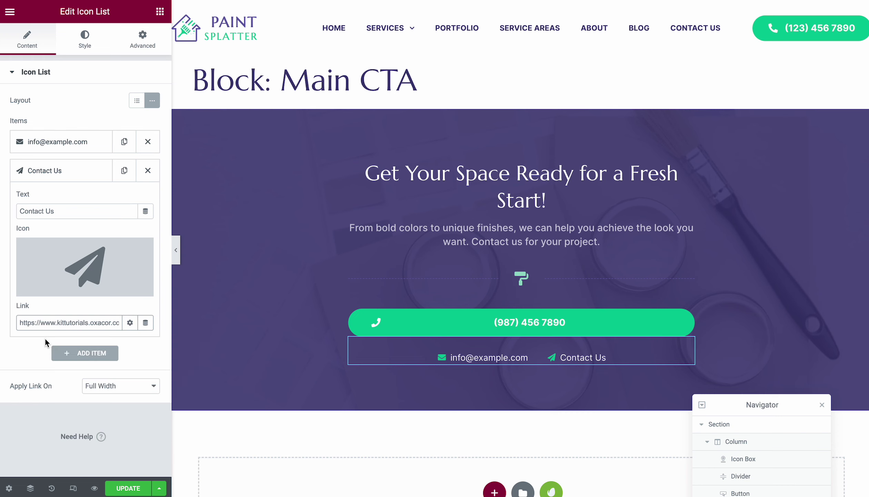
click(89, 181)
click(124, 488)
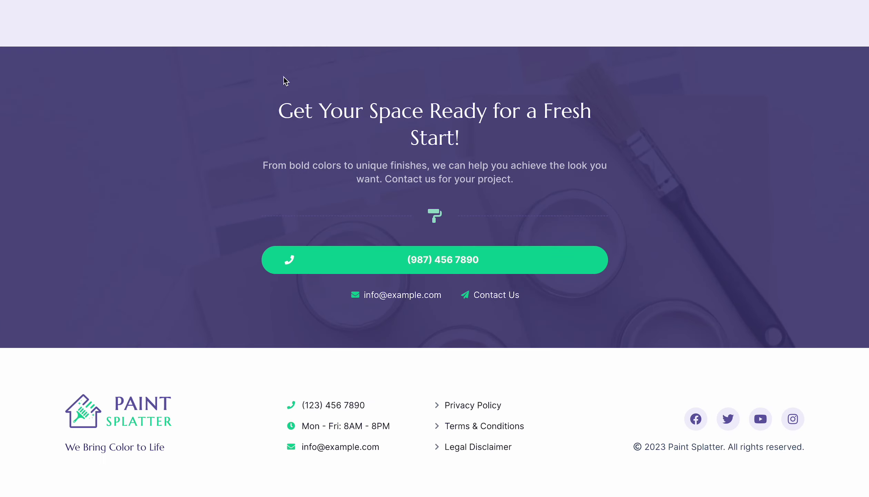
Open the live Blog page and test the CTA block's "Contact Us" link.
scroll(262, 148, up, 20)
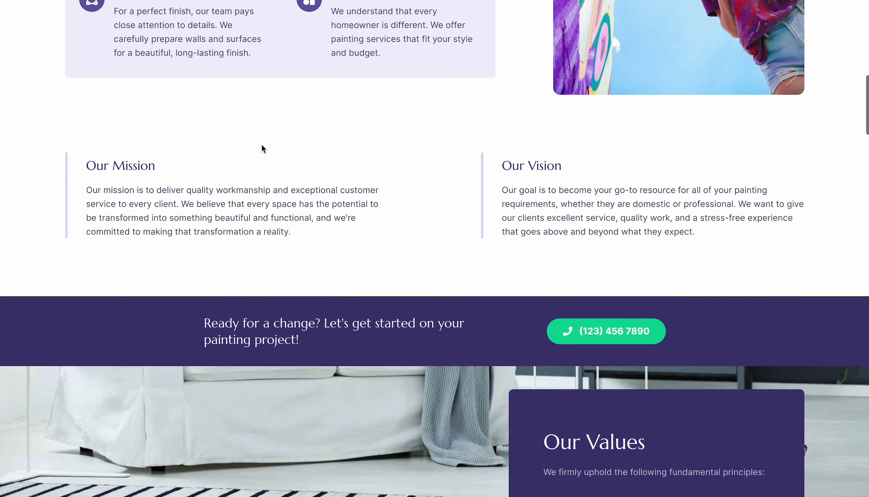
scroll(262, 149, down, 1)
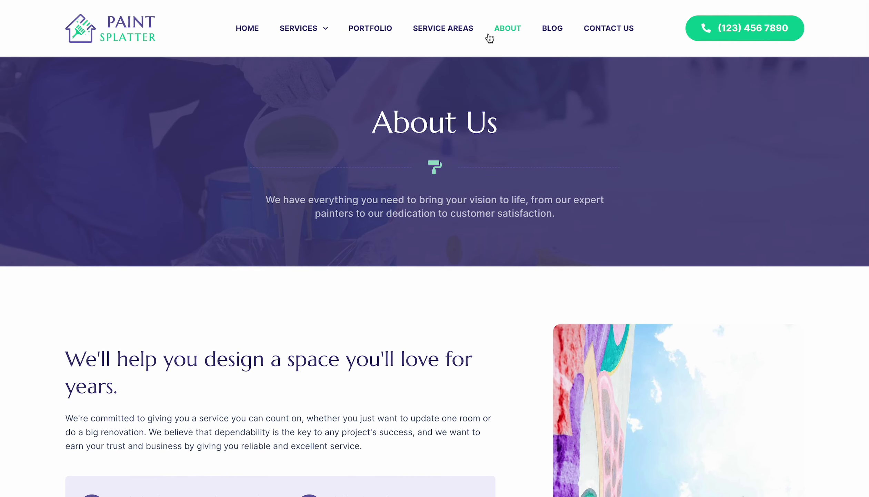
click(558, 34)
scroll(320, 132, down, 15)
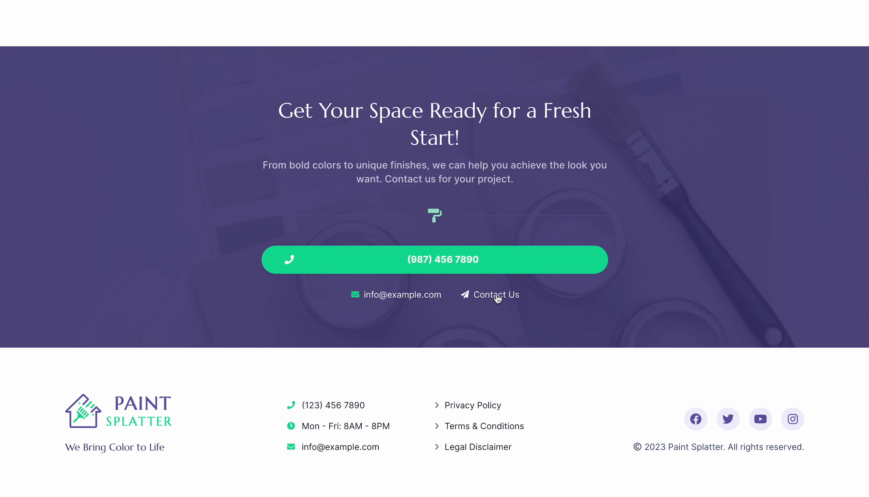
click(478, 295)
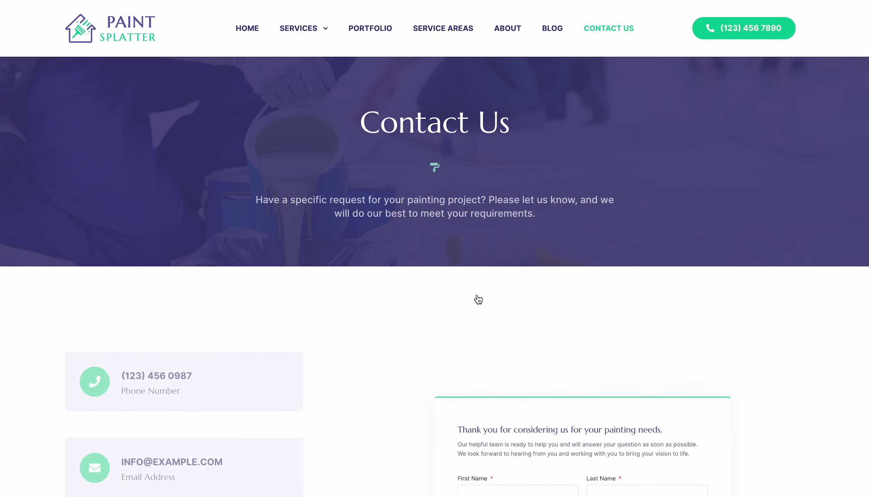
Leave the Main CTA editor and open the saved template "Block: Sidebar" for editing in Elementor.
scroll(479, 299, down, 10)
scroll(478, 299, down, 5)
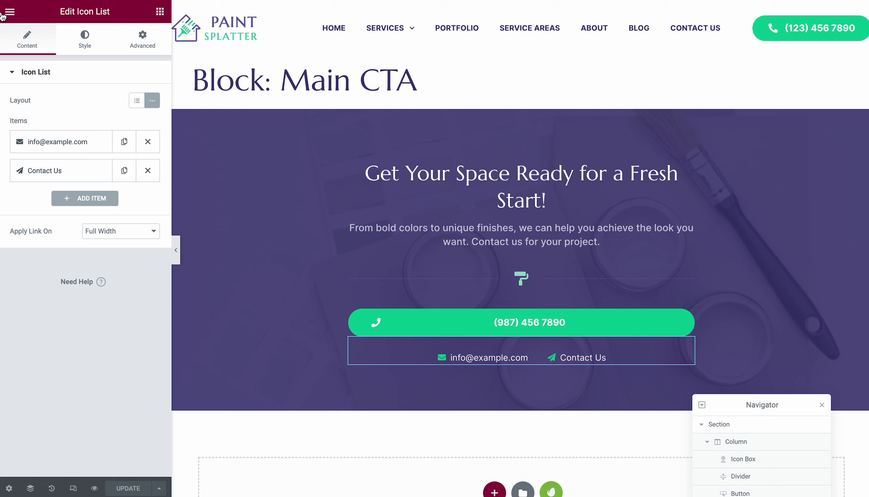
click(4, 14)
click(57, 238)
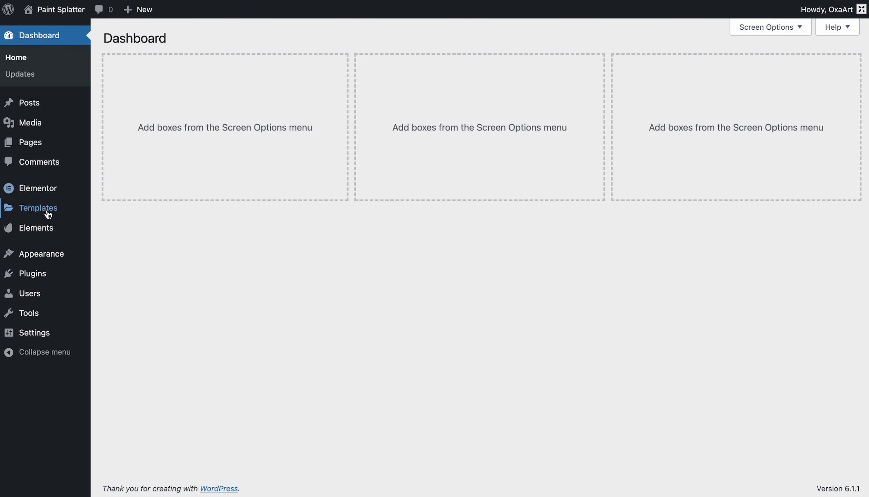
mouse_move(24, 210)
click(143, 214)
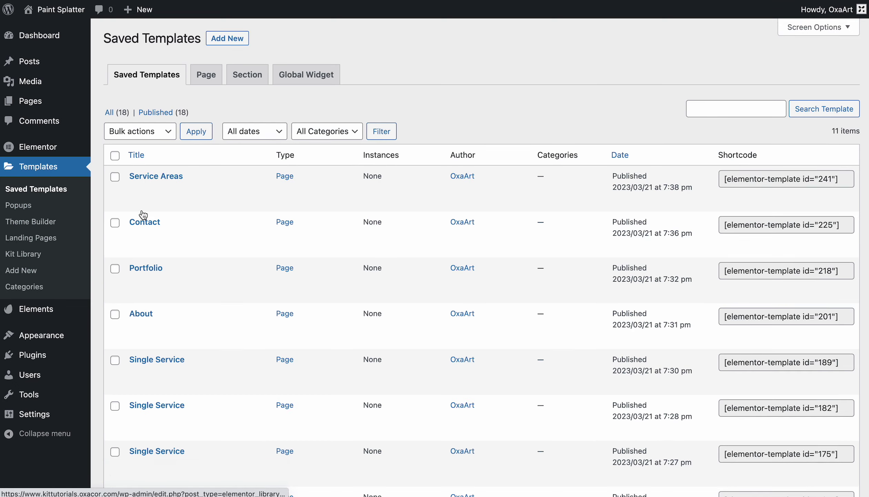
scroll(225, 237, down, 4)
scroll(224, 238, down, 3)
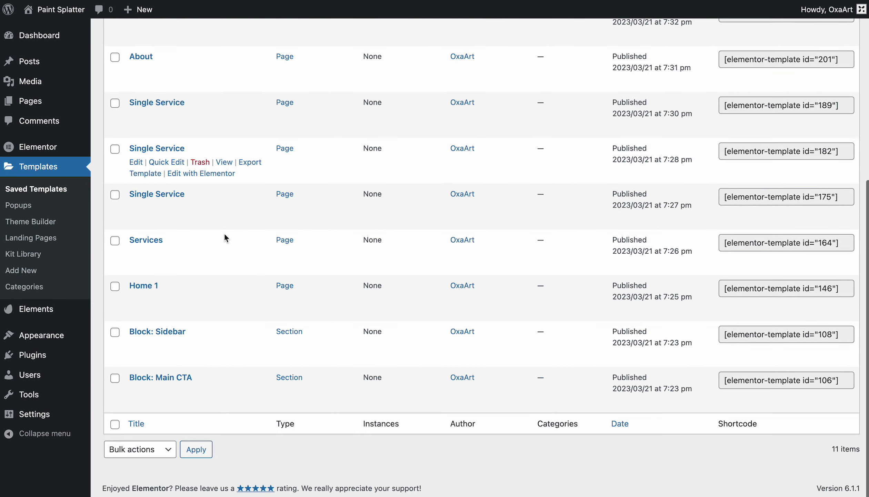
click(190, 358)
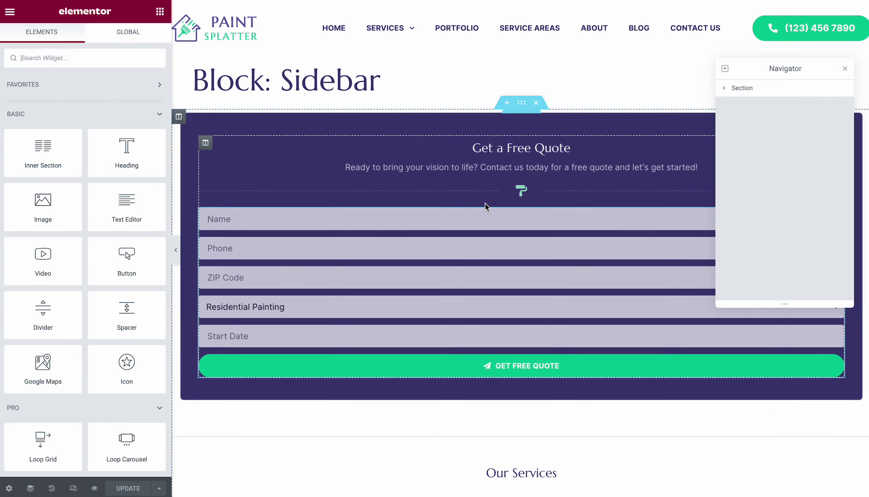
Change the recipient email address of the sidebar block's Get a Free Quote form to the business email.
drag(778, 66, 791, 411)
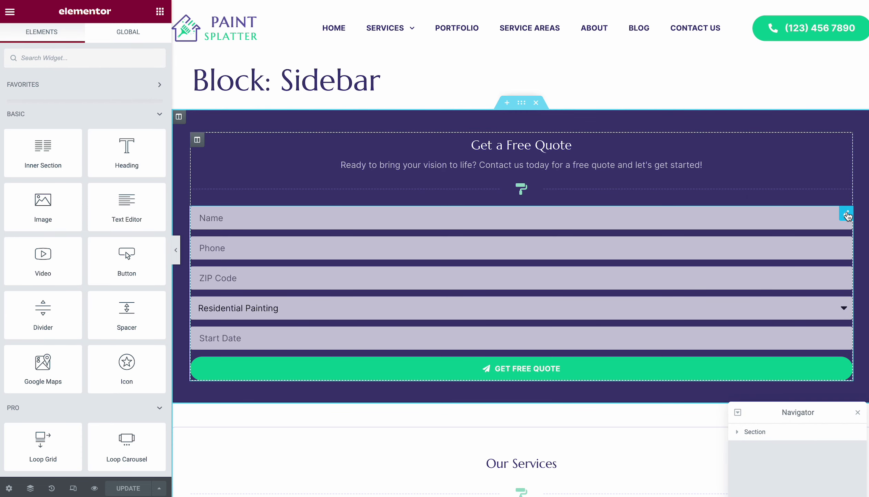
click(847, 214)
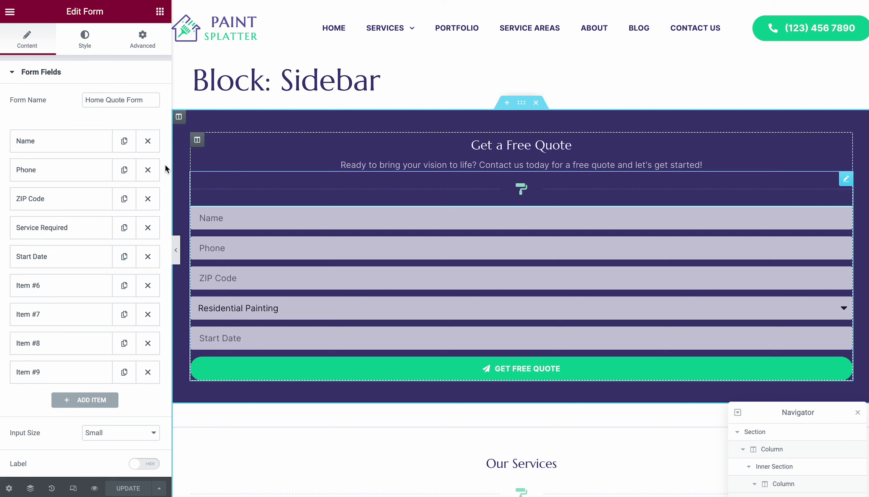
scroll(63, 213, down, 7)
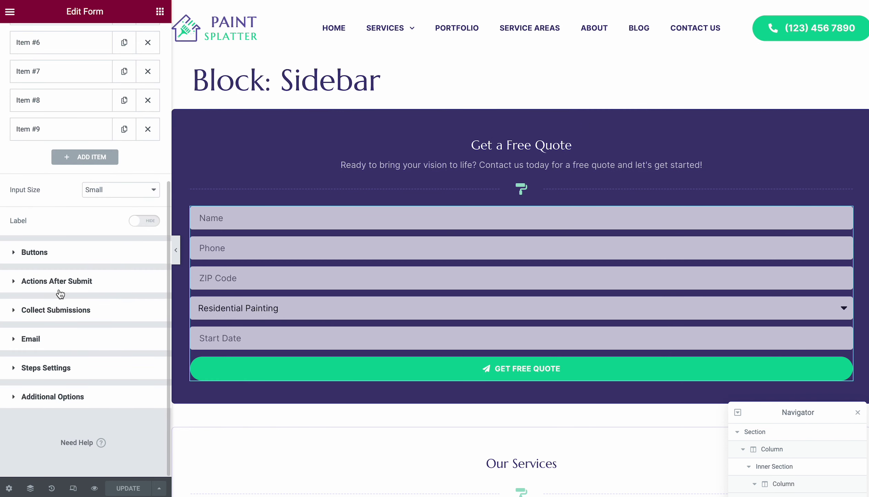
click(54, 339)
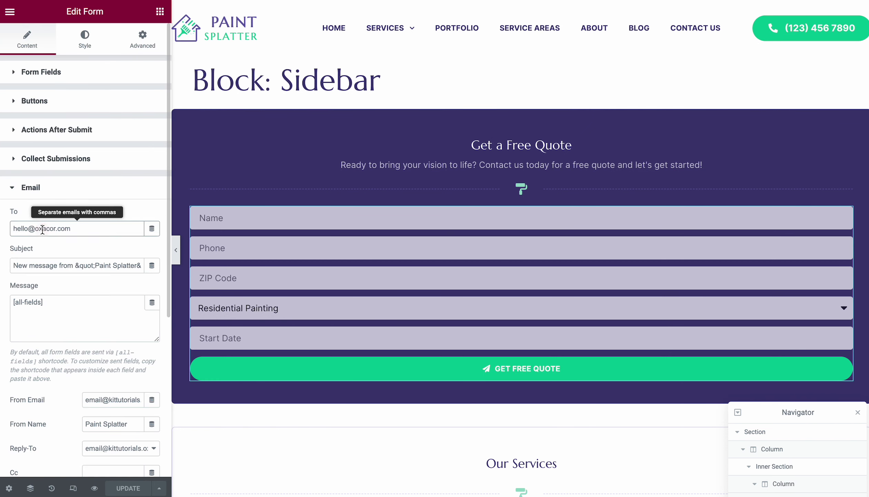
text(youremail)
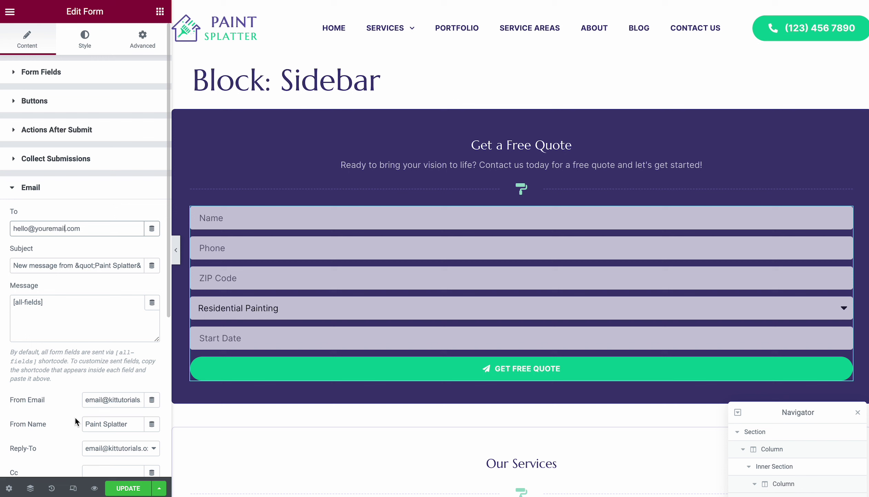
Review the quote form's Reply-To, From Email and Subject settings, and update the template.
click(111, 448)
click(111, 448)
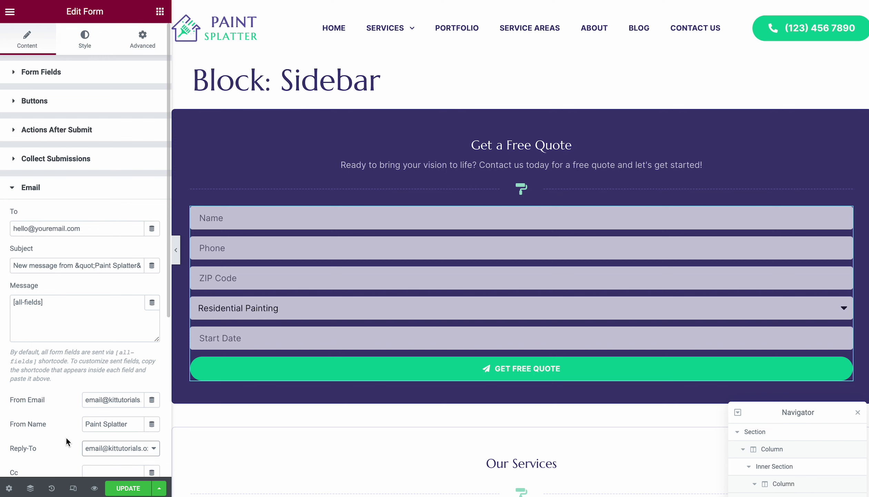
click(314, 268)
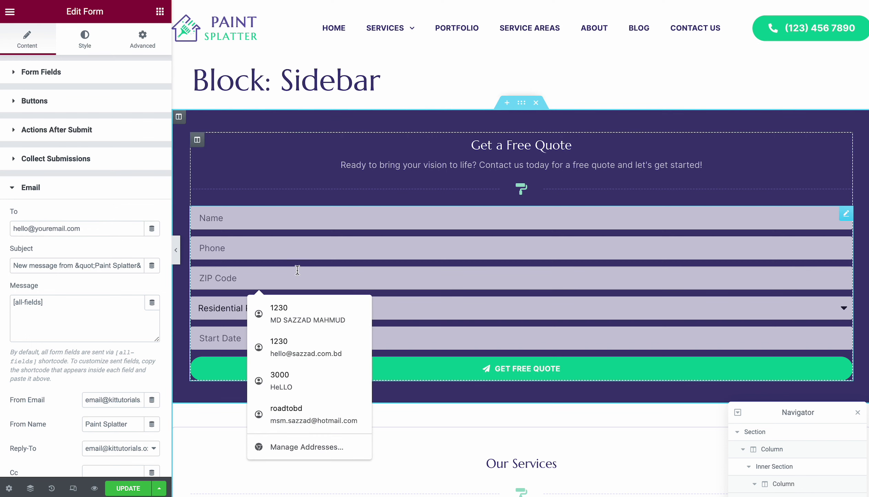
click(97, 400)
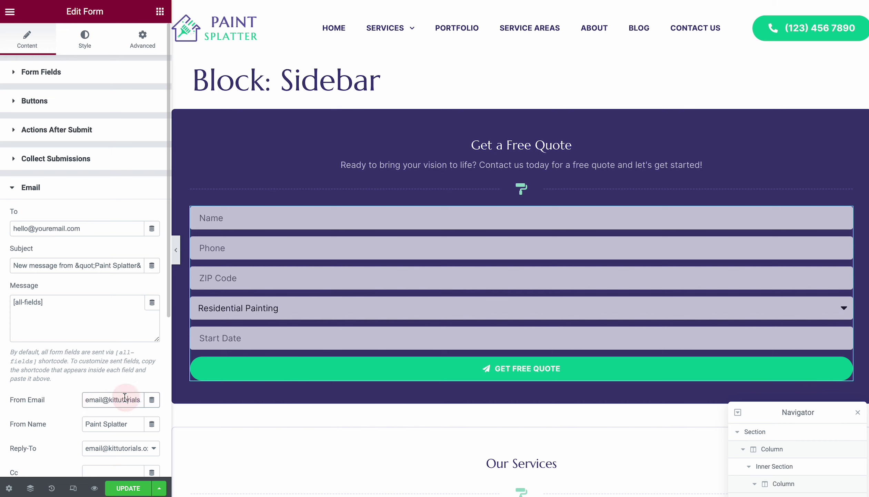
click(66, 264)
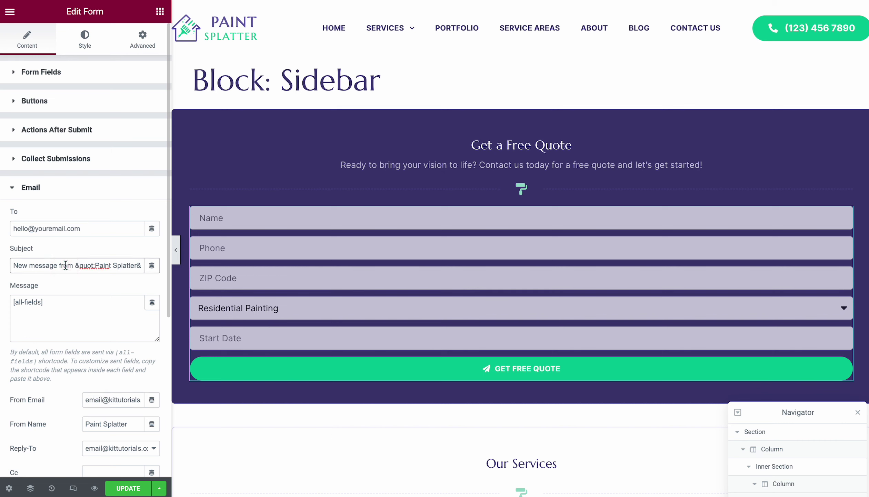
scroll(103, 397, down, 7)
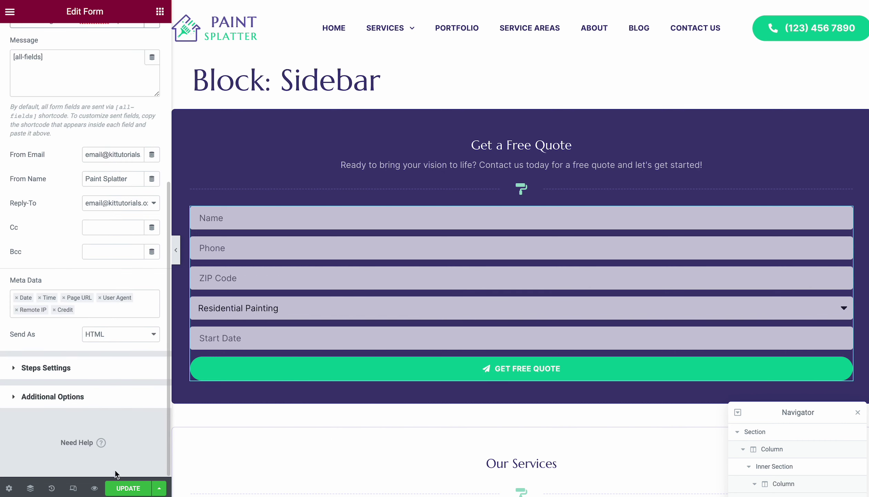
Remove the Commercial Painting, Cabinet Painting and Drywall Texturing items from the sidebar block's Our Services list.
scroll(330, 259, down, 9)
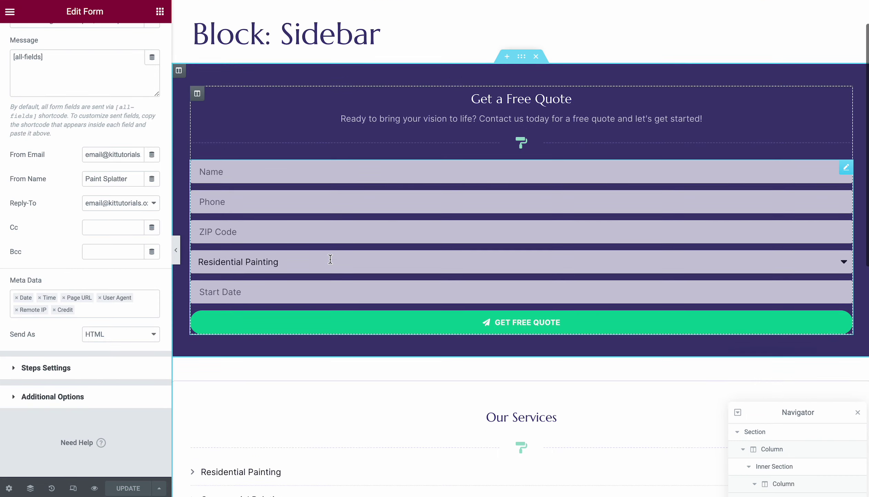
scroll(330, 258, down, 1)
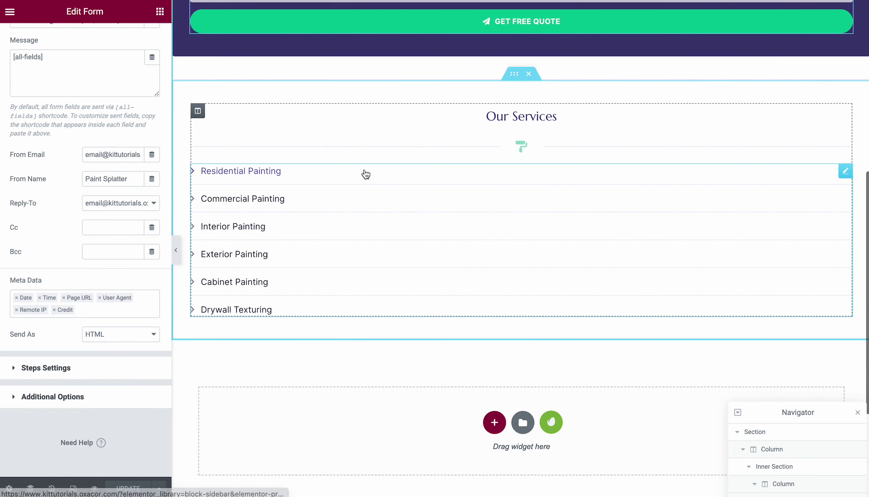
click(846, 170)
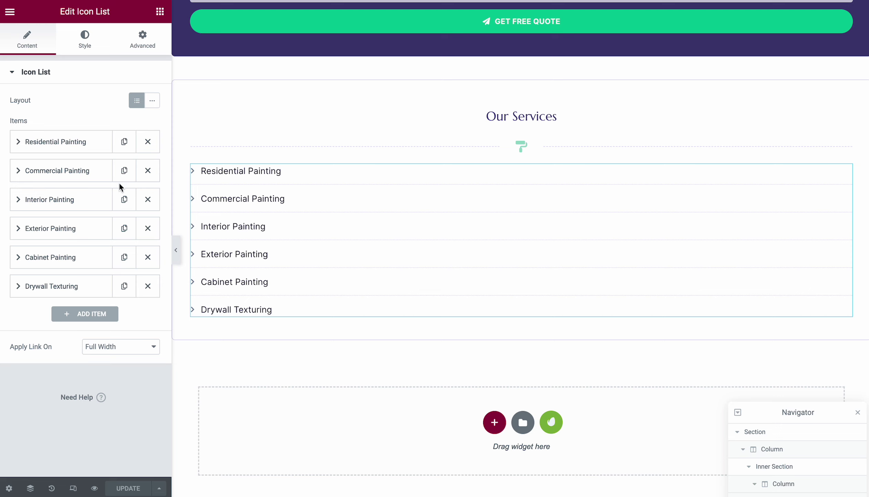
click(151, 172)
click(149, 228)
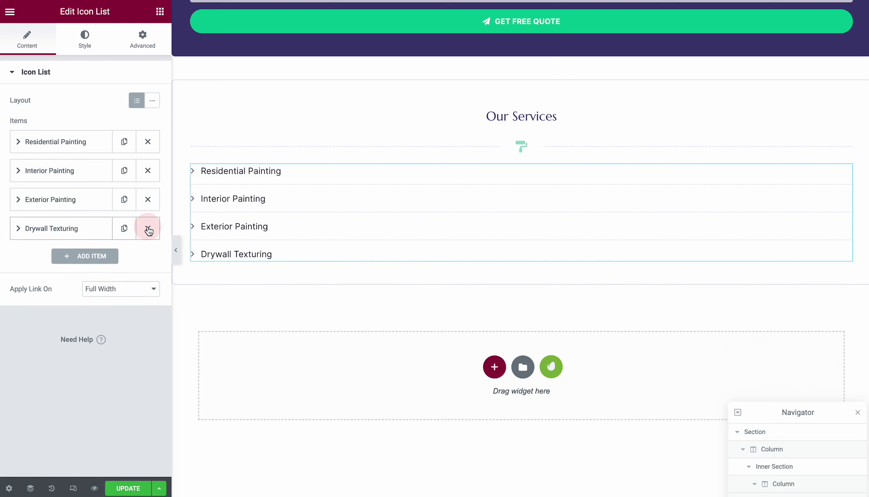
click(148, 229)
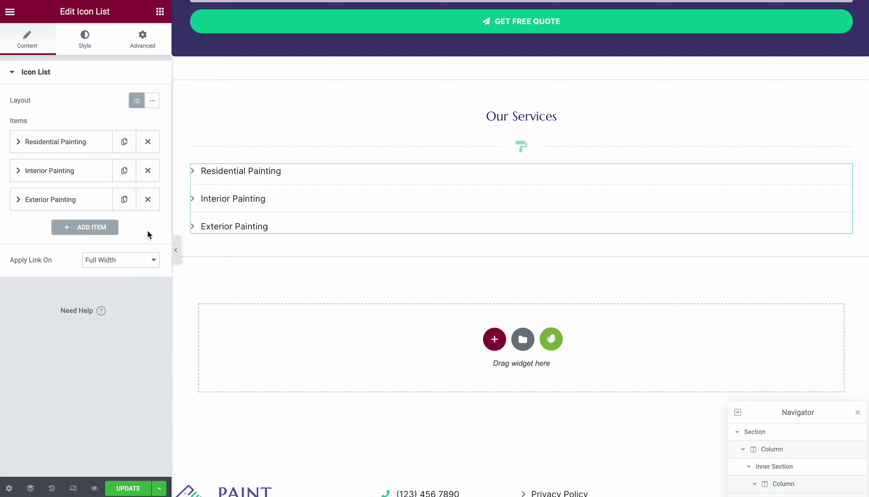
Link the Residential Painting and Interior Painting items in the Our Services list to their matching service pages.
click(71, 145)
click(43, 293)
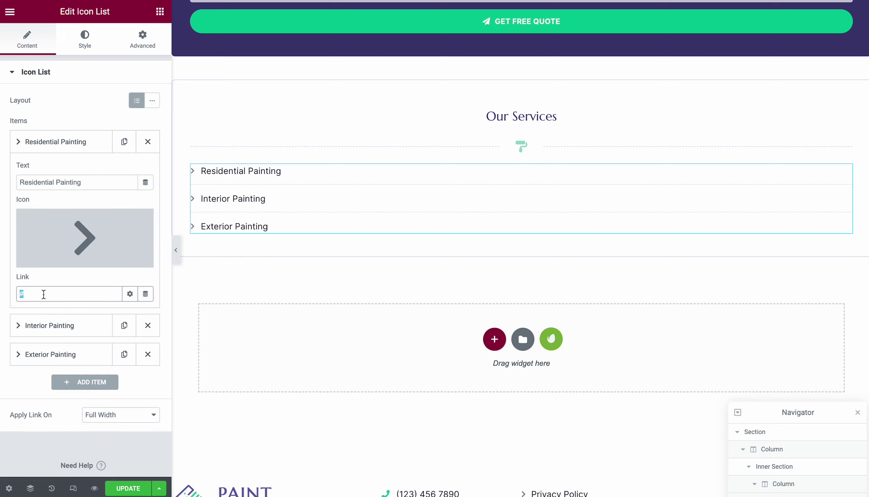
text(resid)
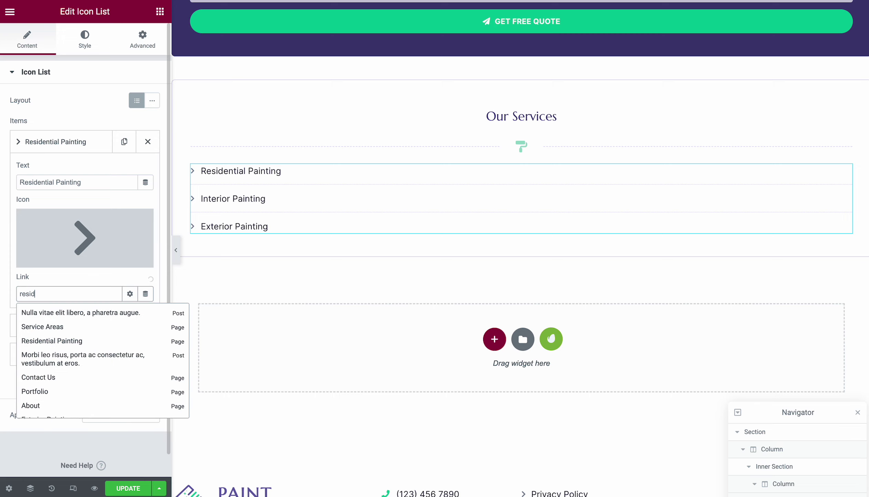
click(52, 311)
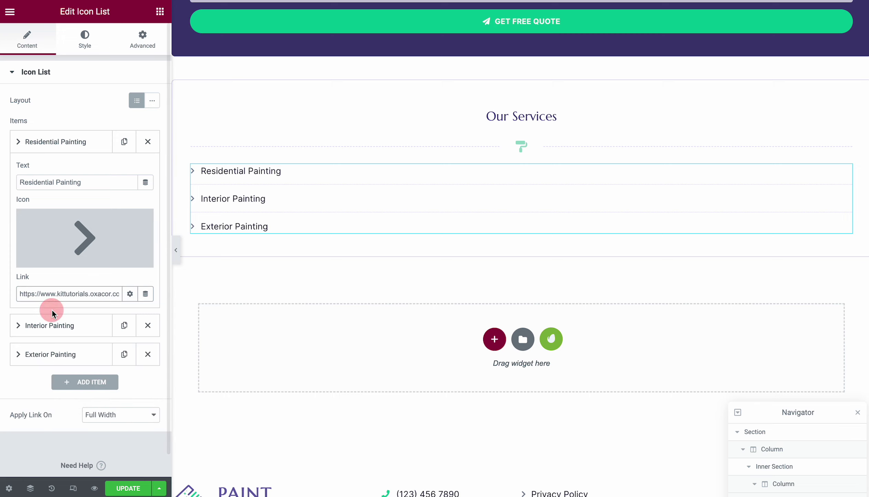
click(52, 331)
double_click(50, 319)
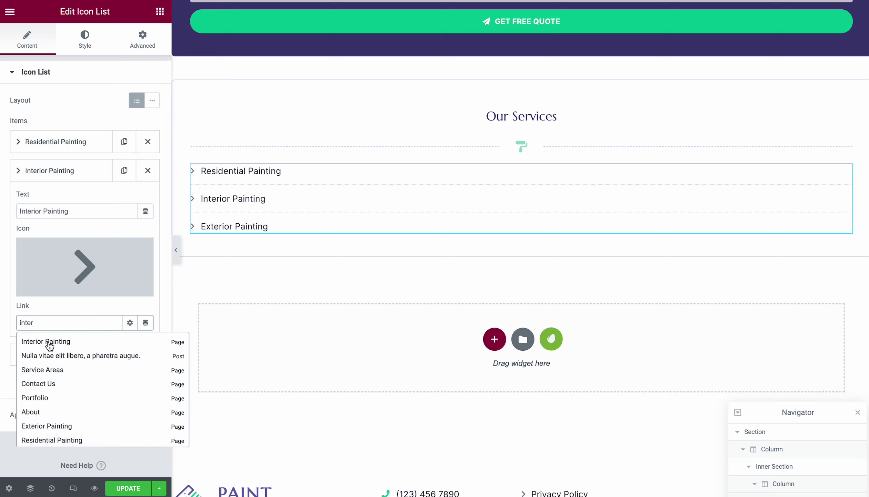
click(49, 339)
Link the Exterior Painting item in the Our Services list to the Exterior Painting page and update the template.
click(46, 357)
double_click(45, 352)
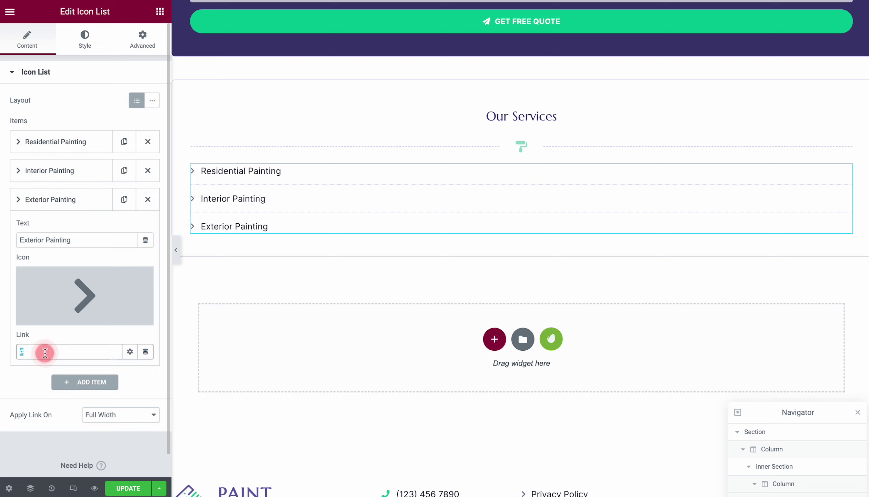
text(exter)
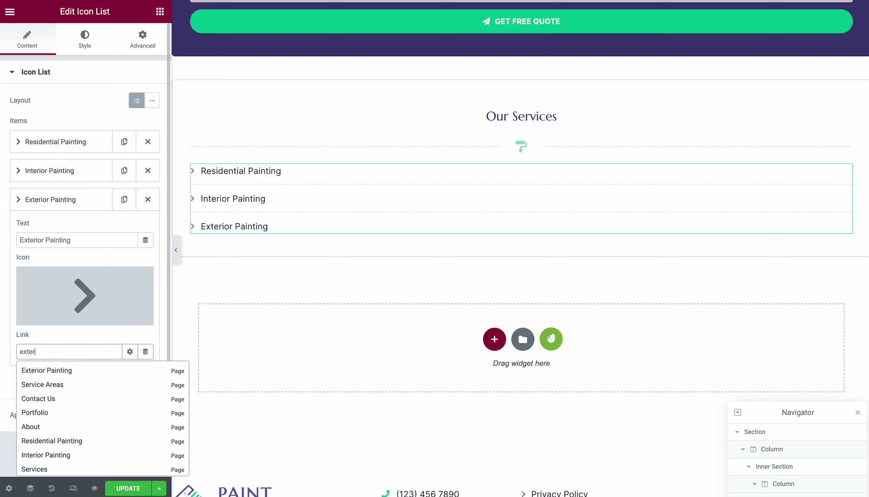
click(49, 371)
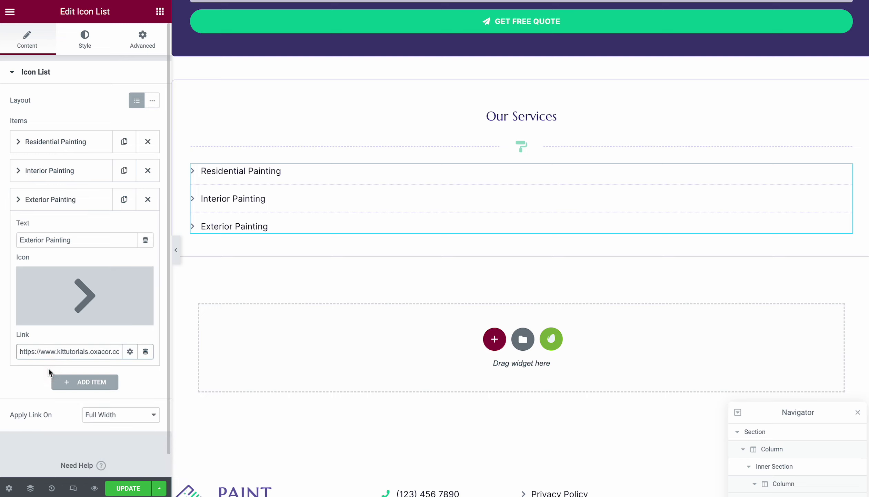
click(119, 487)
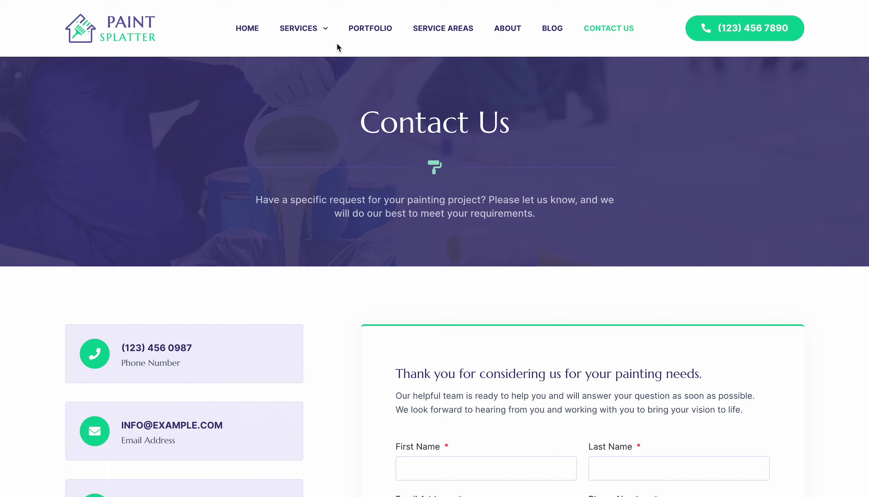
Open the live Exterior Painting page and test the sidebar's Interior Painting and Exterior Painting links.
mouse_move(310, 25)
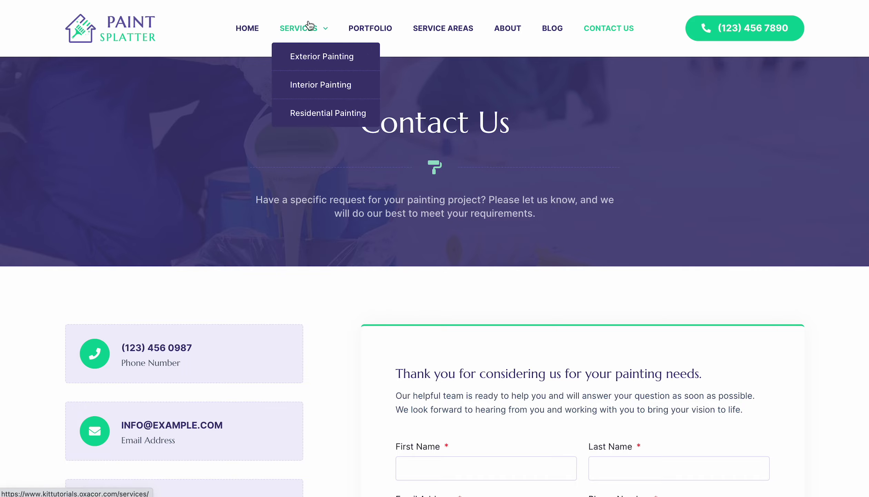
click(310, 56)
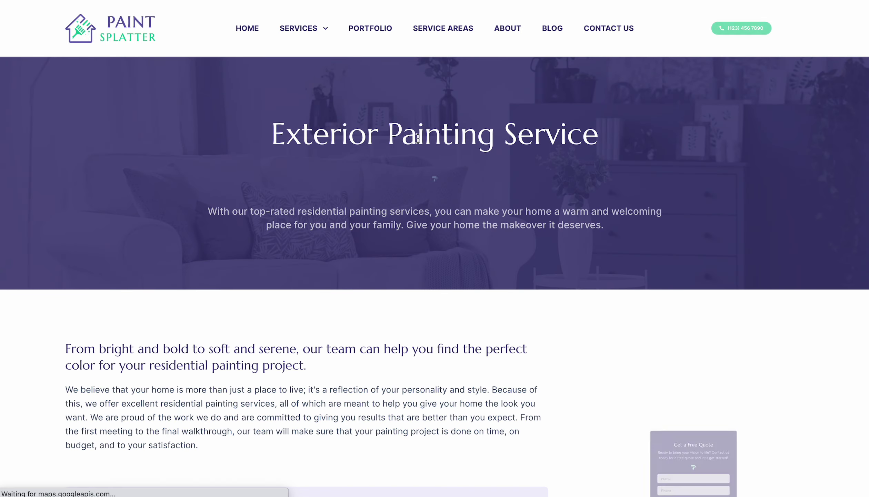
scroll(418, 137, down, 10)
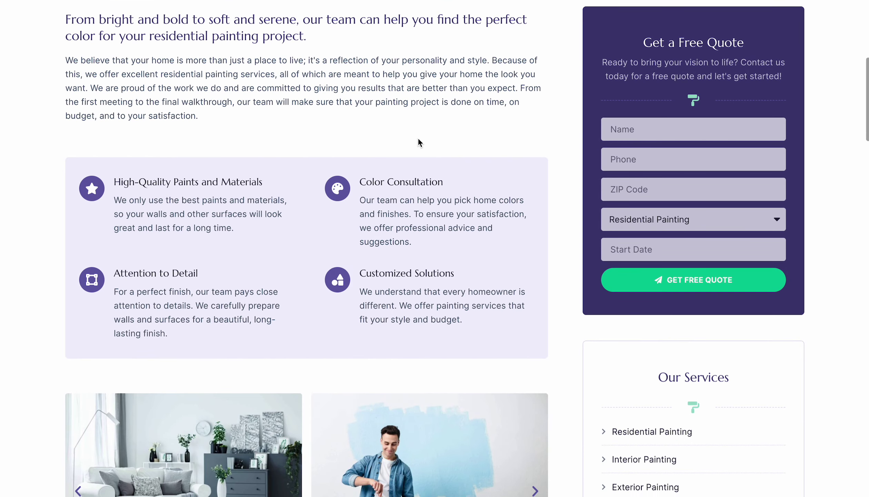
scroll(418, 138, down, 5)
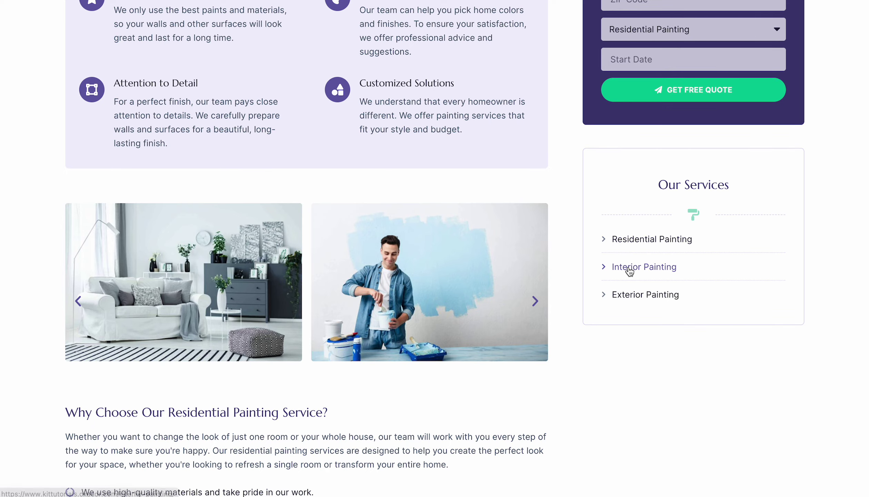
click(630, 272)
scroll(456, 223, down, 1)
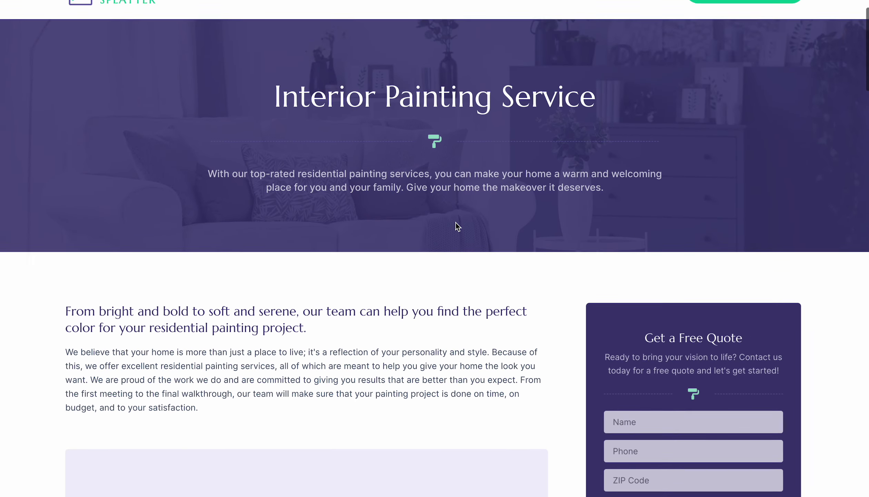
scroll(456, 222, down, 10)
click(624, 359)
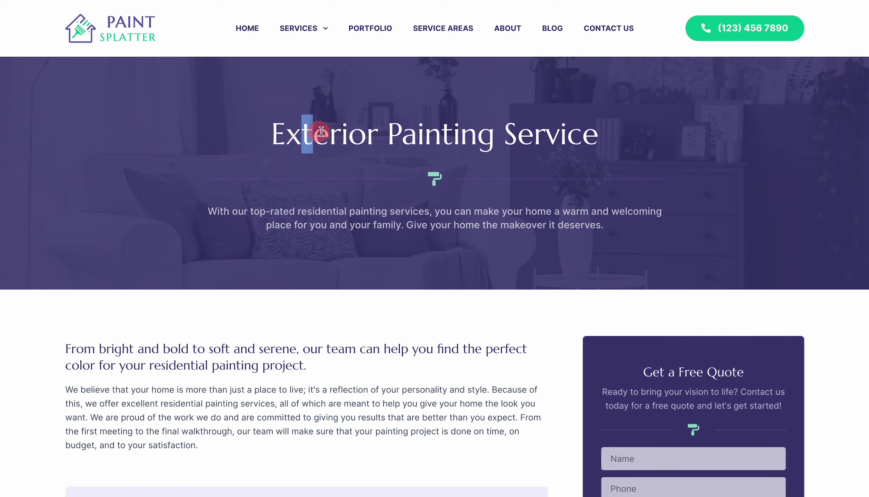
drag(302, 136, 325, 131)
Open the live Portfolio page and the Blog page, and test the Interior Painting link in the blog's sidebar.
click(369, 28)
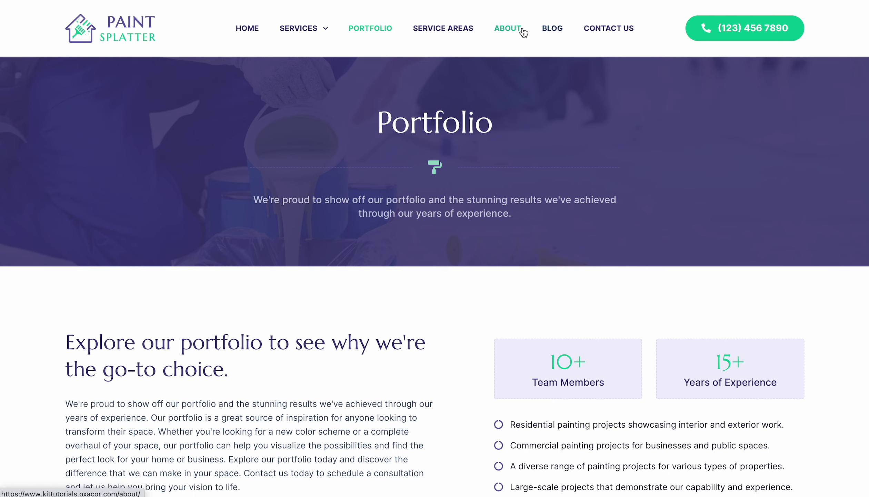
click(551, 31)
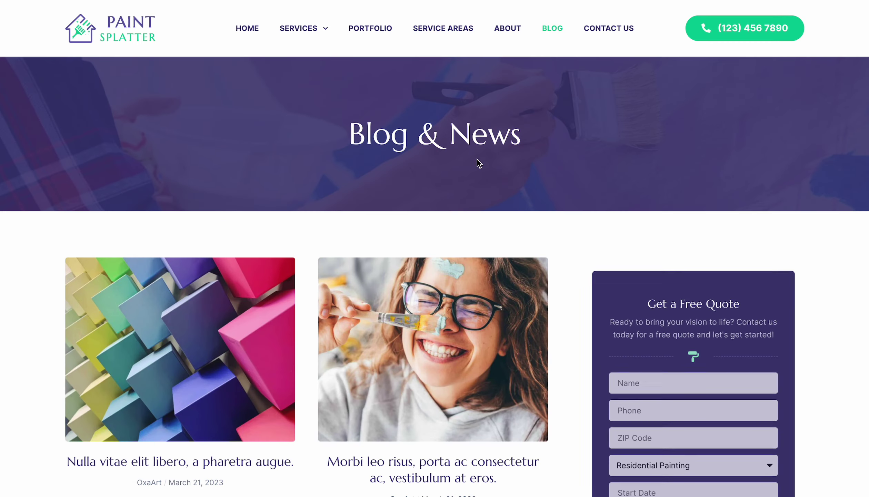
scroll(477, 162, down, 10)
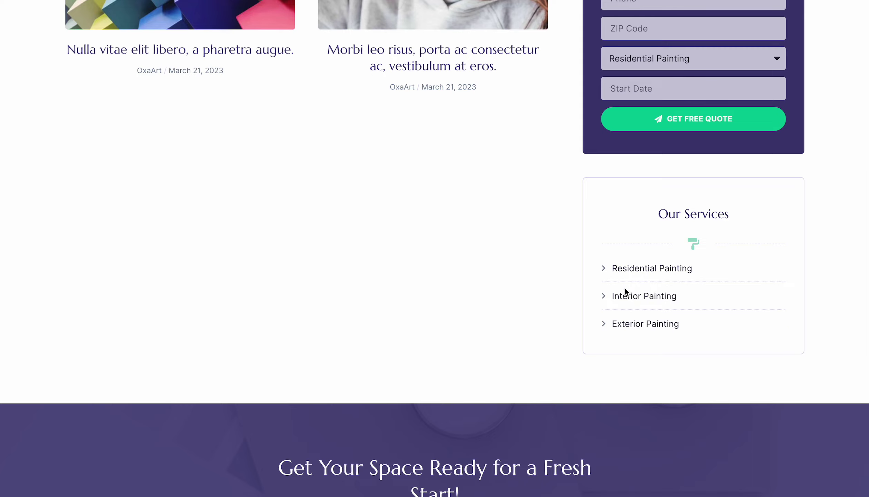
click(628, 300)
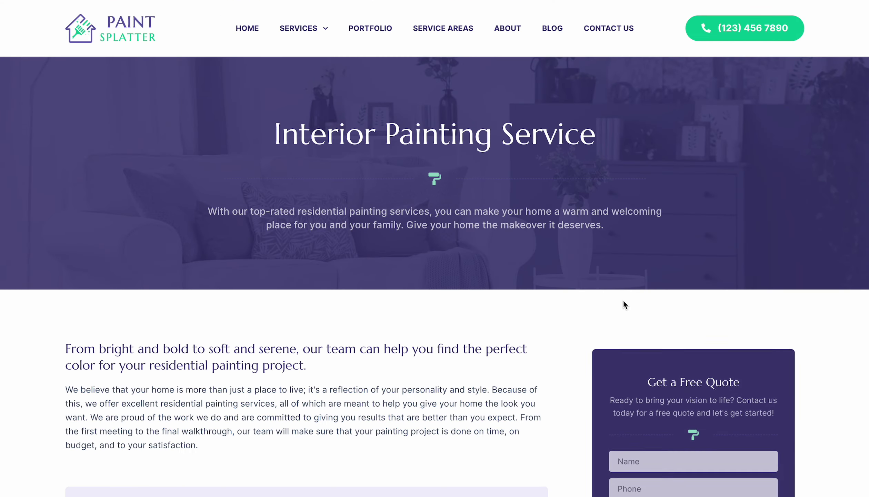
Open the blog post "Nulla vitae elit libero, a pharetra augue." and test its sidebar's Residential Painting link.
click(551, 25)
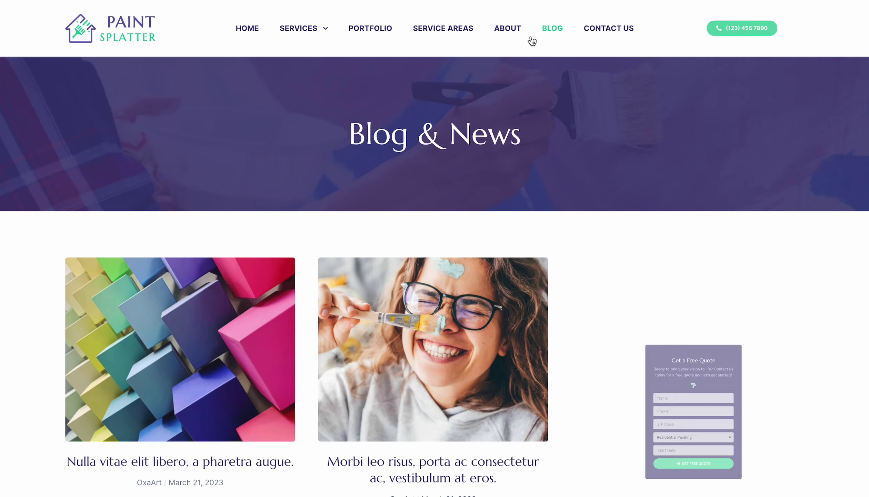
click(227, 264)
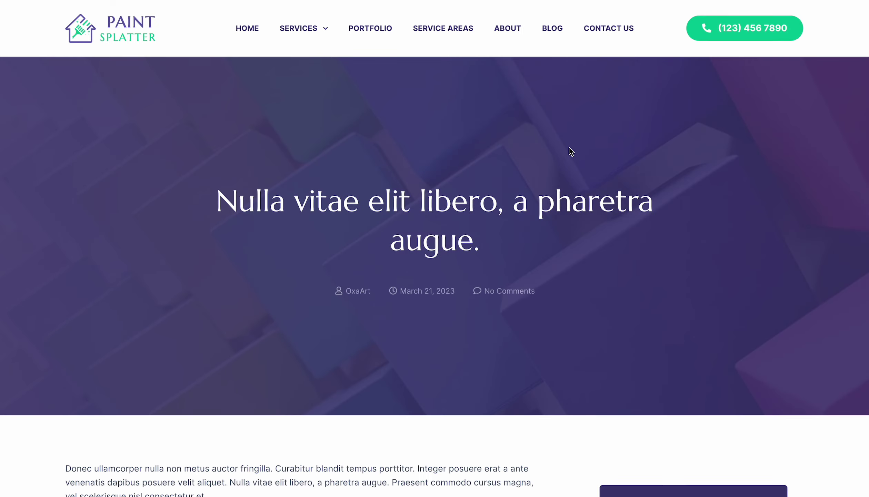
scroll(569, 148, down, 12)
scroll(569, 148, down, 5)
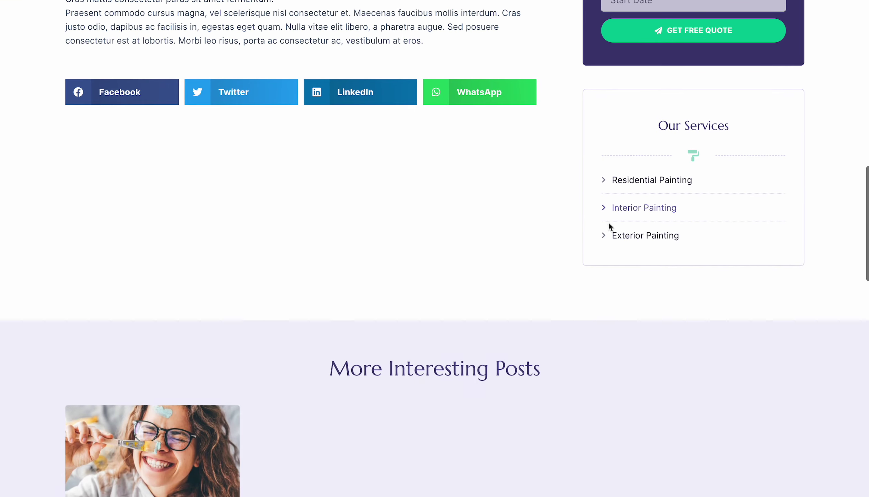
click(650, 186)
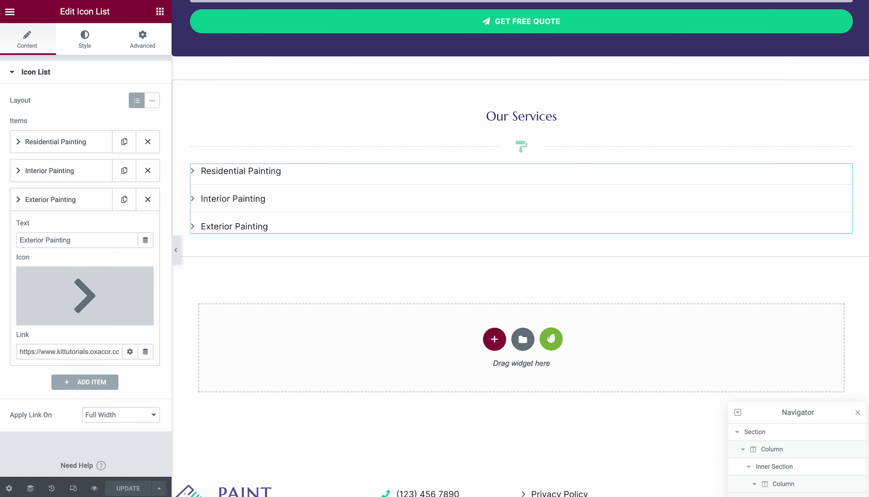
Exit the Elementor editor of the sidebar block.
click(15, 16)
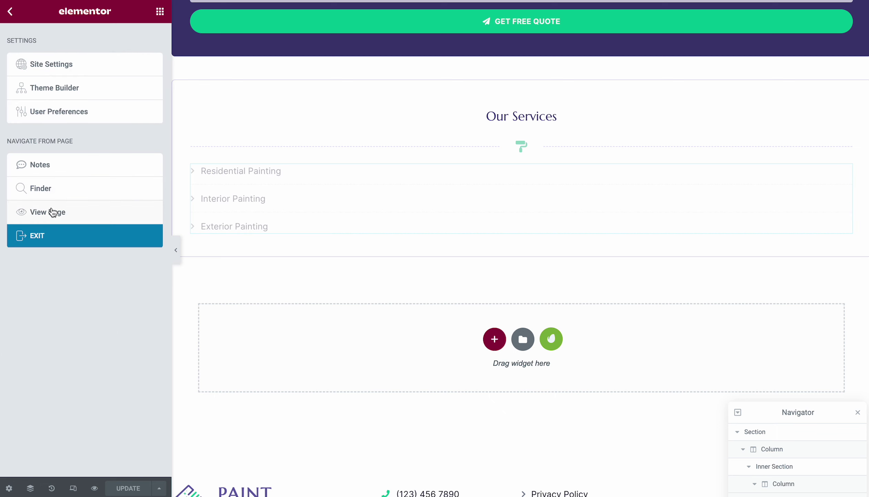
click(58, 235)
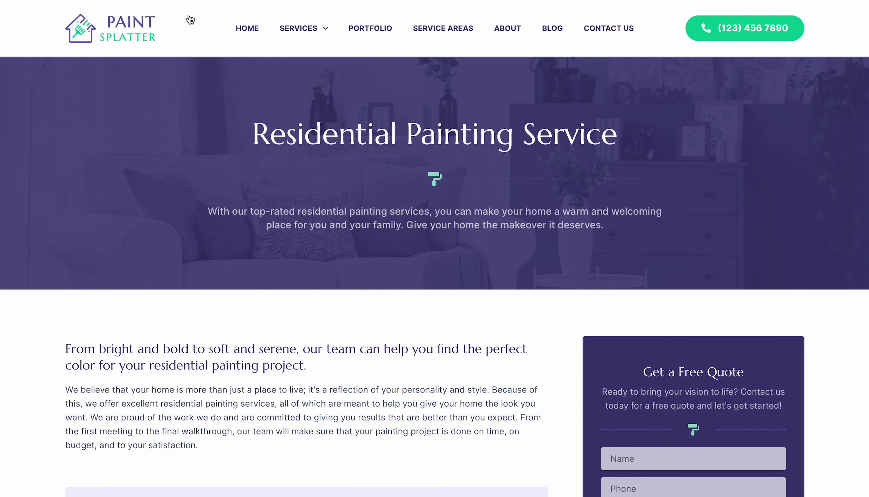
Open the live home page and review its sections from the quote form and service cards through to the testimonials.
click(132, 26)
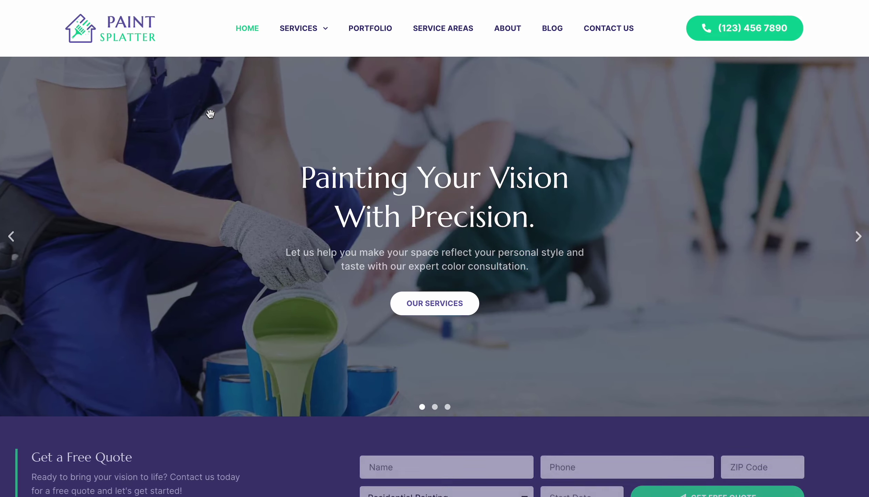
scroll(210, 114, down, 10)
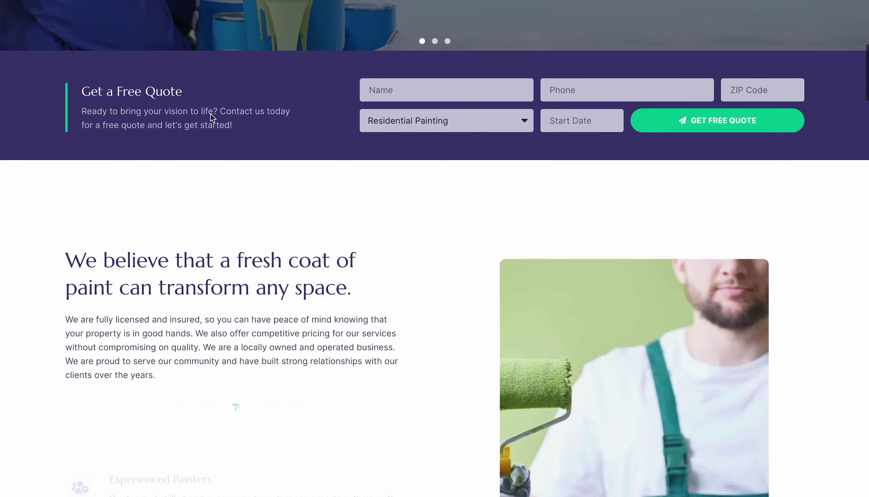
scroll(210, 114, down, 20)
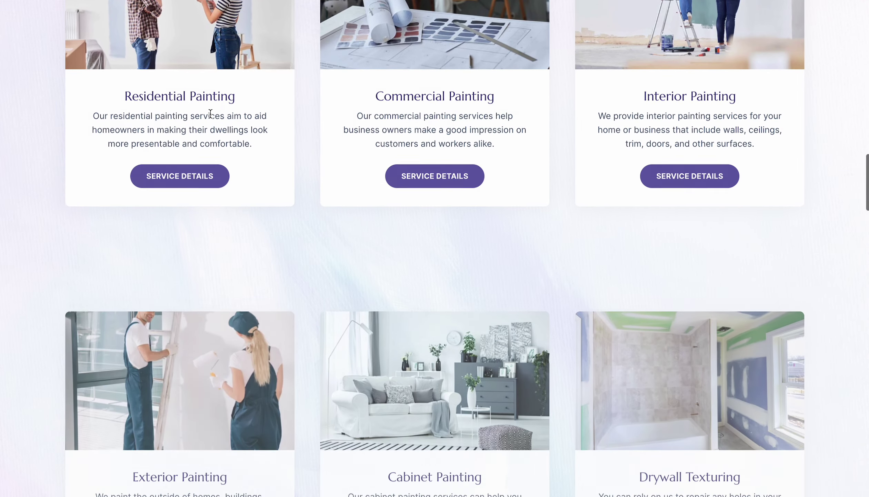
scroll(210, 114, down, 20)
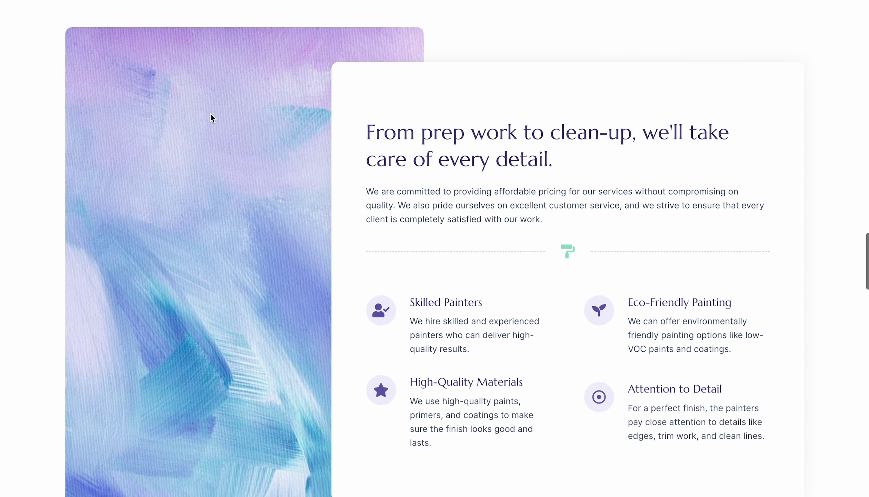
scroll(211, 115, up, 8)
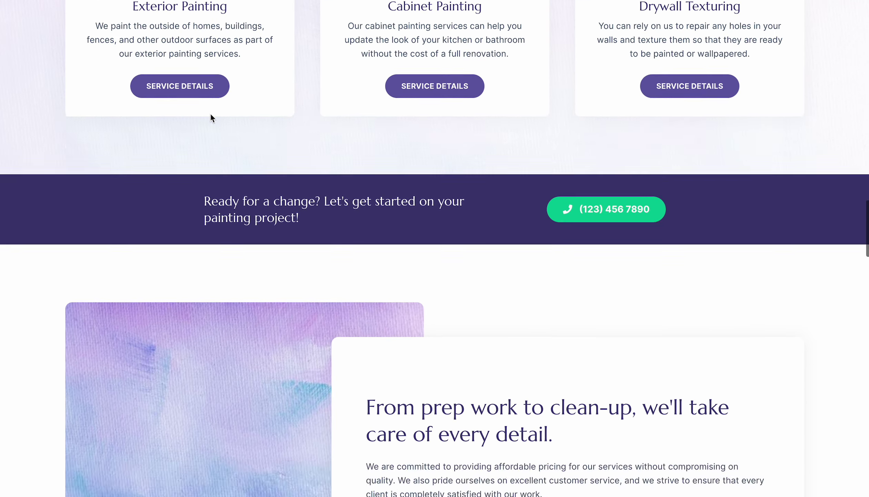
scroll(211, 116, down, 20)
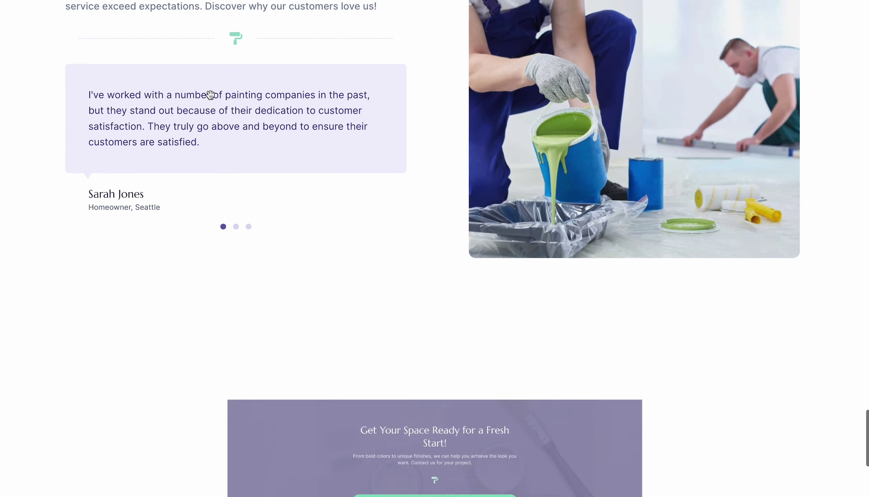